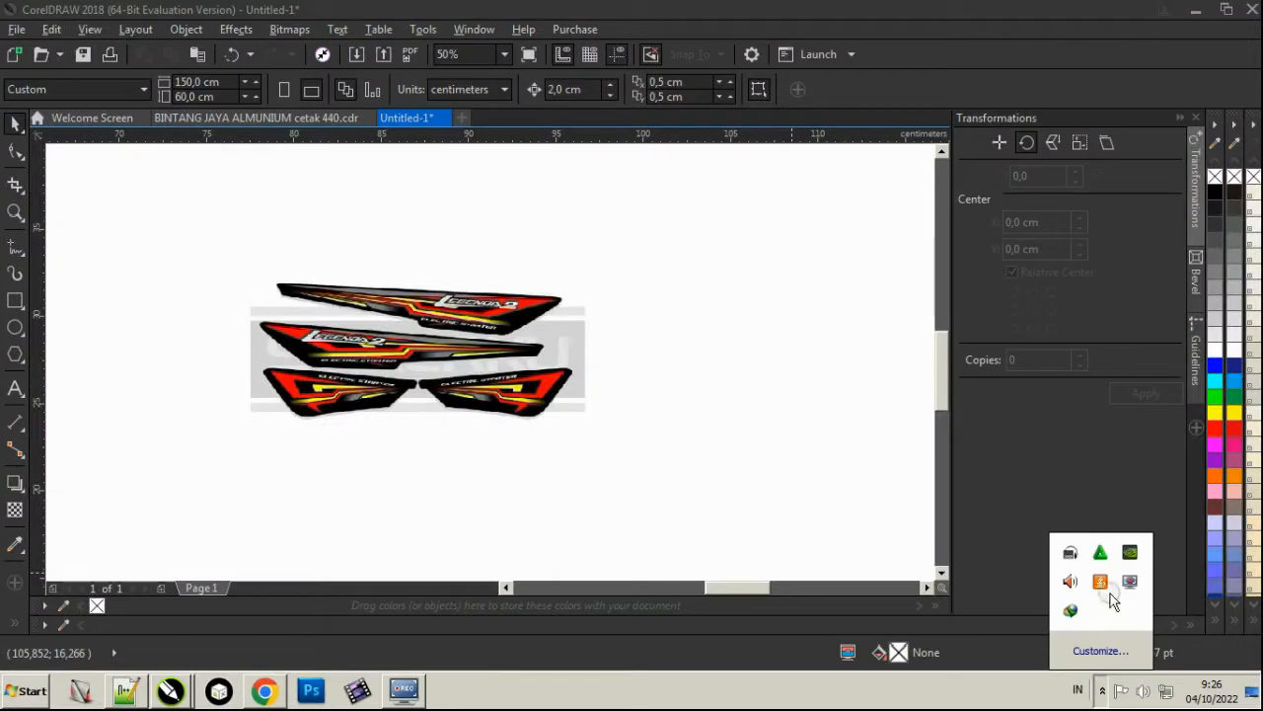
{"action": "right_click", "coordinate": [1115, 588]}
{"action": "left_click", "coordinate": [1143, 473]}
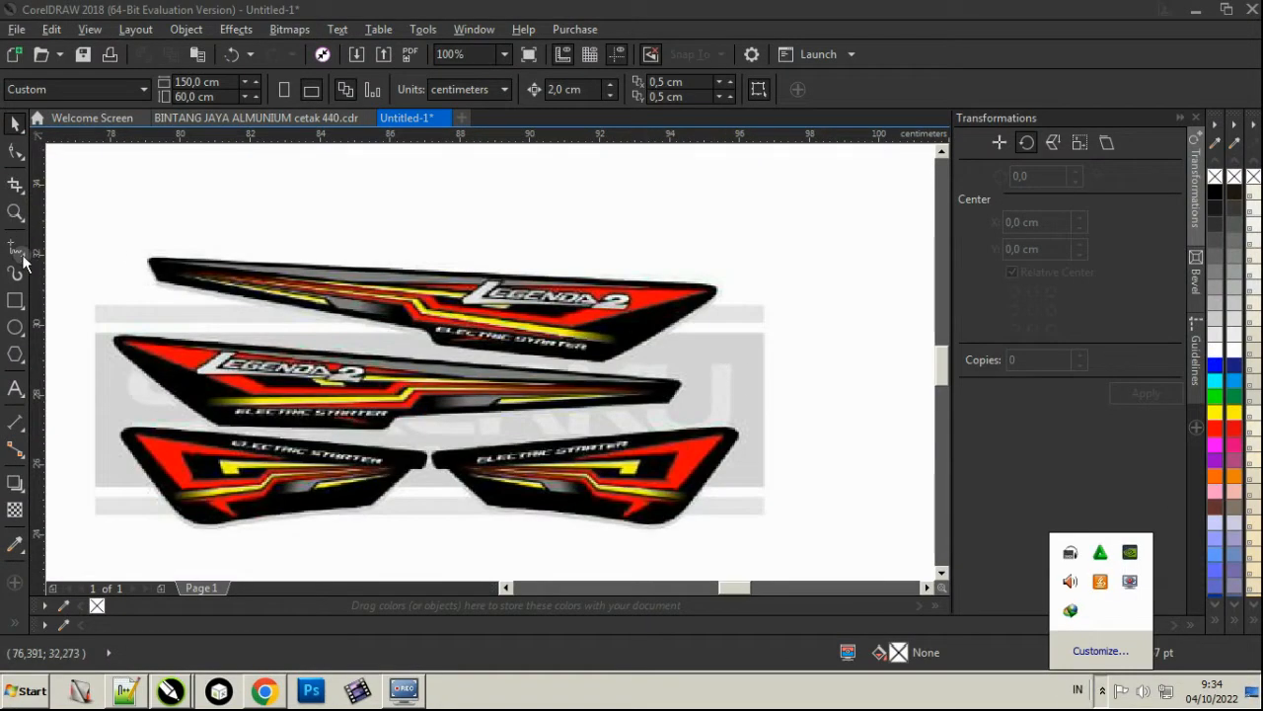
Trace the large red shape around the Legenda 2 lettering on the top sticker, about 14.7 × 1.6 cm, and fill it red.
{"action": "left_click", "coordinate": [21, 256]}
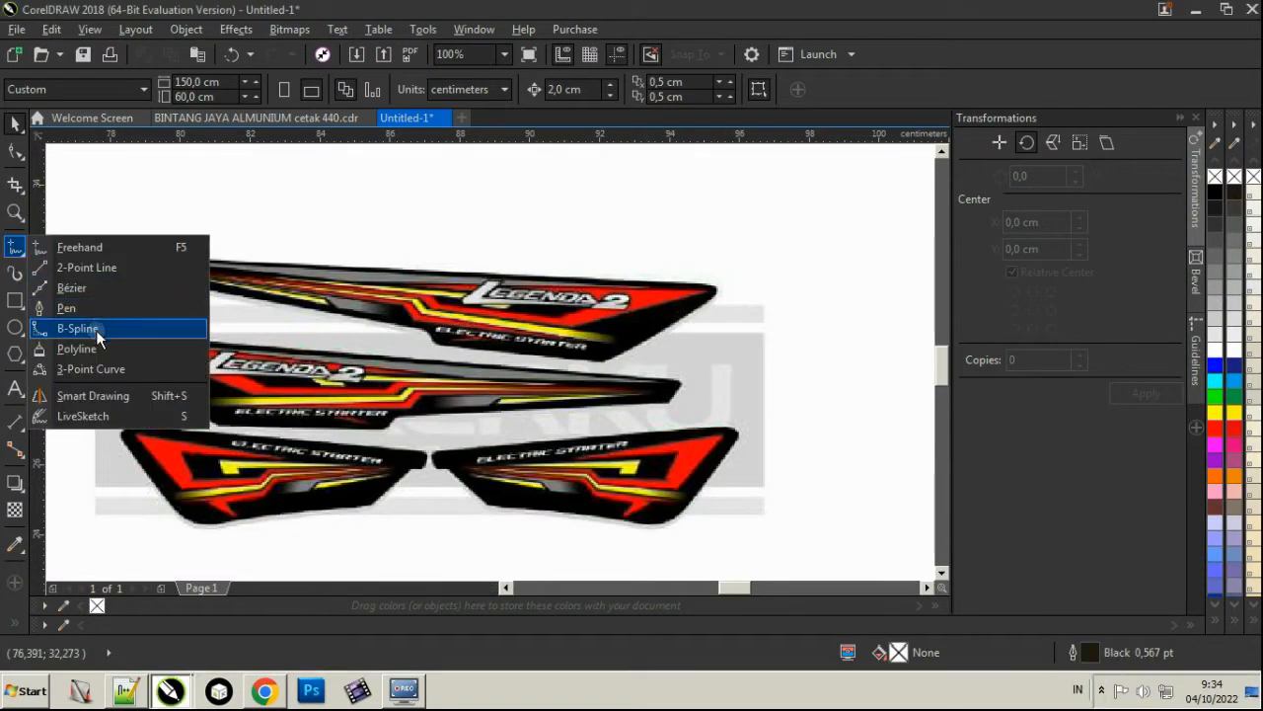
{"action": "left_click", "coordinate": [69, 327]}
{"action": "scroll", "coordinate": [803, 282], "scroll_direction": "up", "scroll_amount": 2}
{"action": "left_click", "coordinate": [806, 284]}
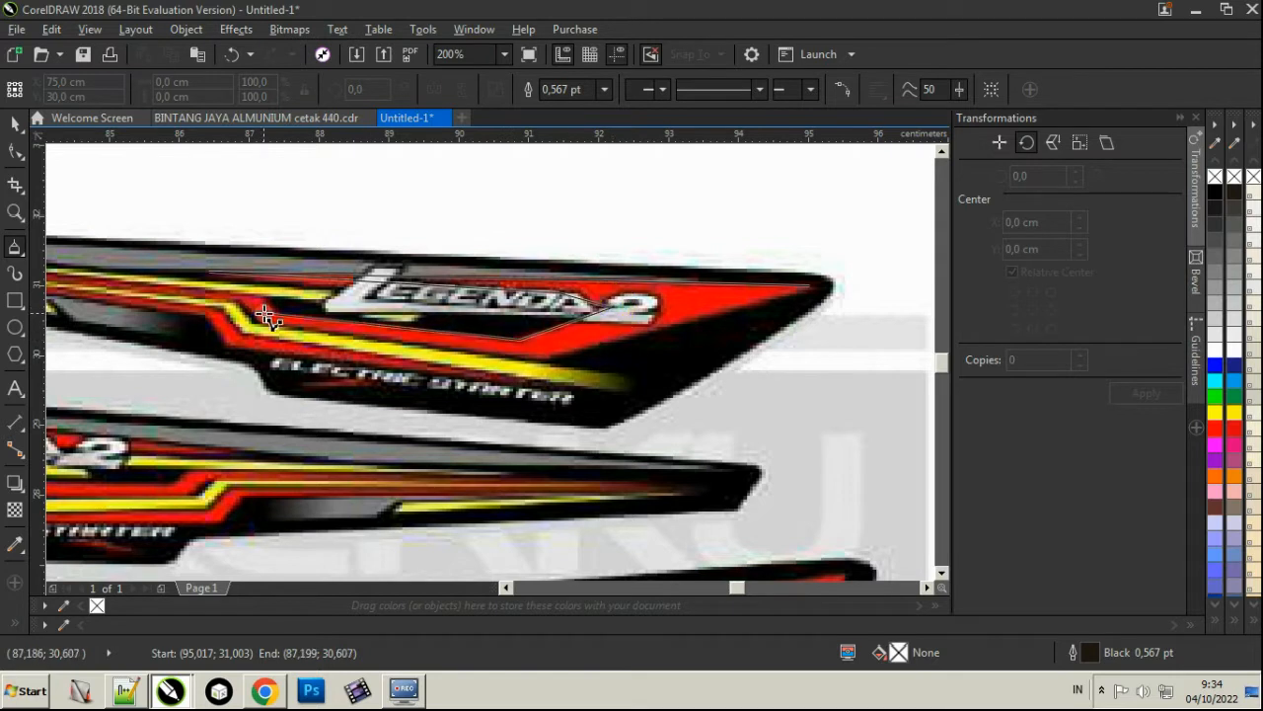
{"action": "scroll", "coordinate": [264, 304], "scroll_direction": "left", "scroll_amount": 6}
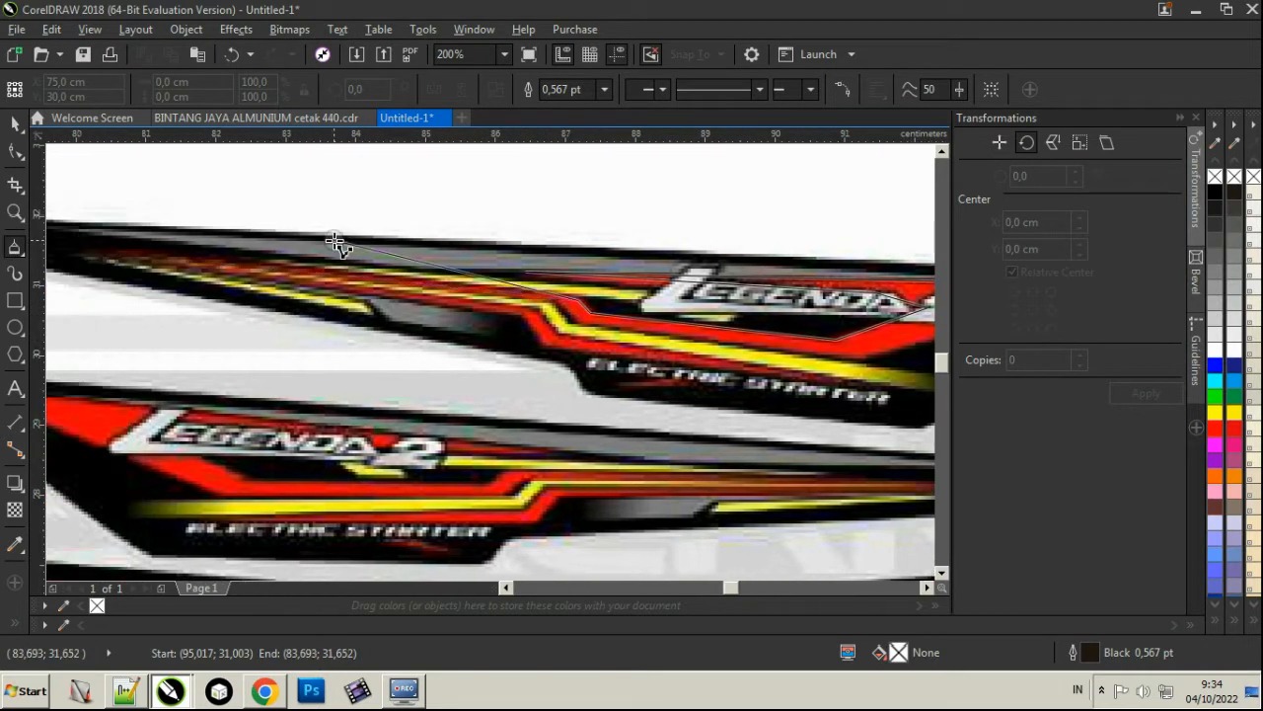
{"action": "left_click", "coordinate": [577, 326]}
{"action": "scroll", "coordinate": [840, 344], "scroll_direction": "right", "scroll_amount": 2}
{"action": "scroll", "coordinate": [760, 363], "scroll_direction": "right", "scroll_amount": 3}
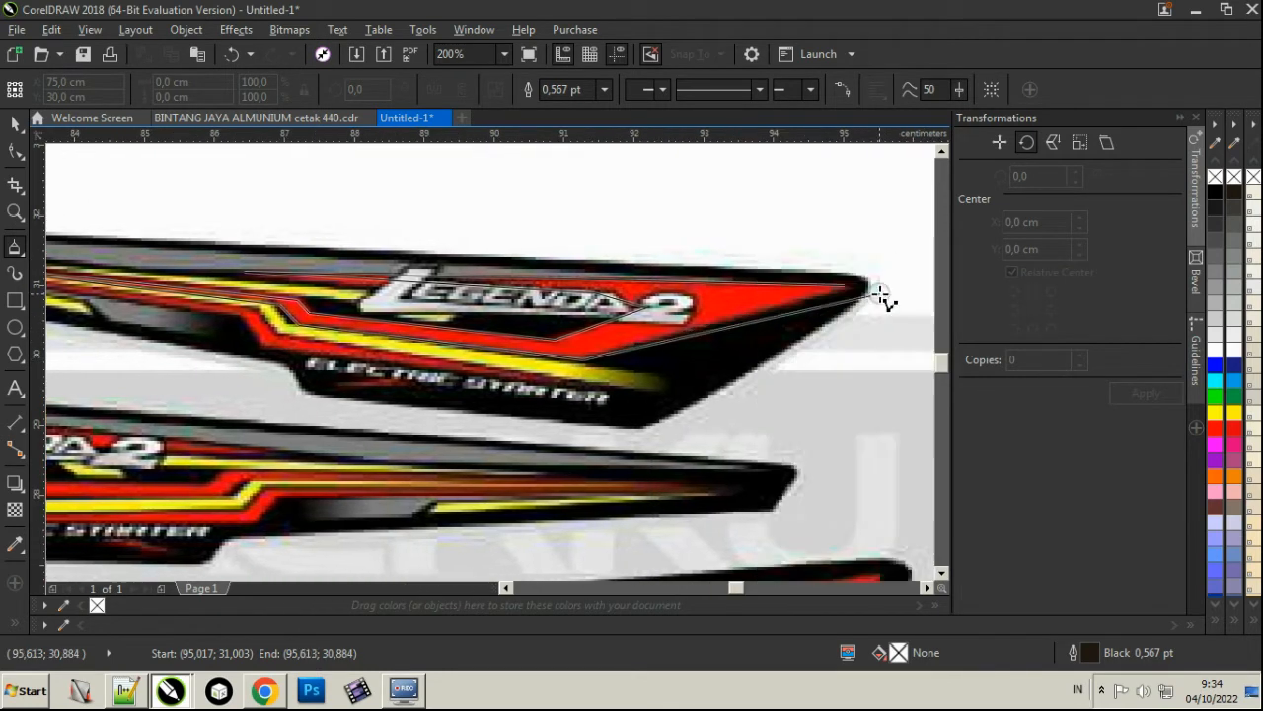
{"action": "left_click", "coordinate": [846, 295]}
{"action": "left_click", "coordinate": [1234, 427]}
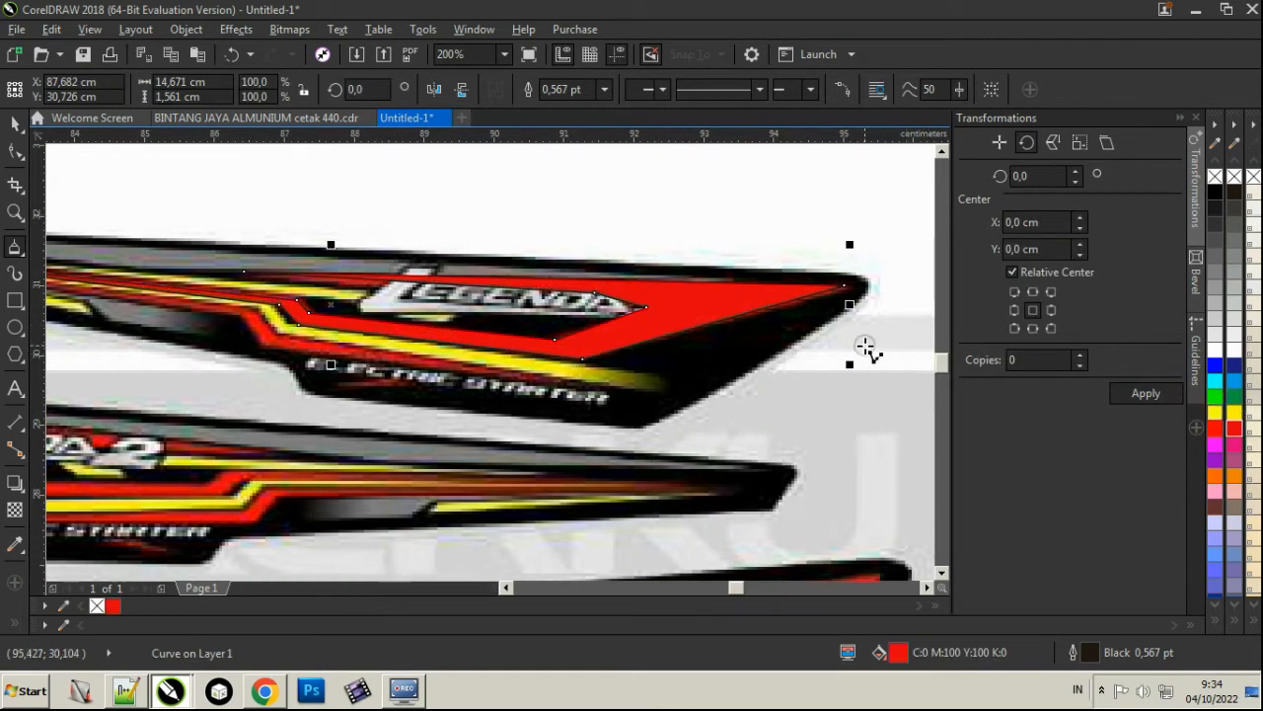
Trace the upper yellow stripe by the top sticker's lettering, about 7.9 × 0.9 cm, filled yellow without an outline.
{"action": "scroll", "coordinate": [431, 291], "scroll_direction": "left", "scroll_amount": 7}
{"action": "scroll", "coordinate": [795, 364], "scroll_direction": "right", "scroll_amount": 2}
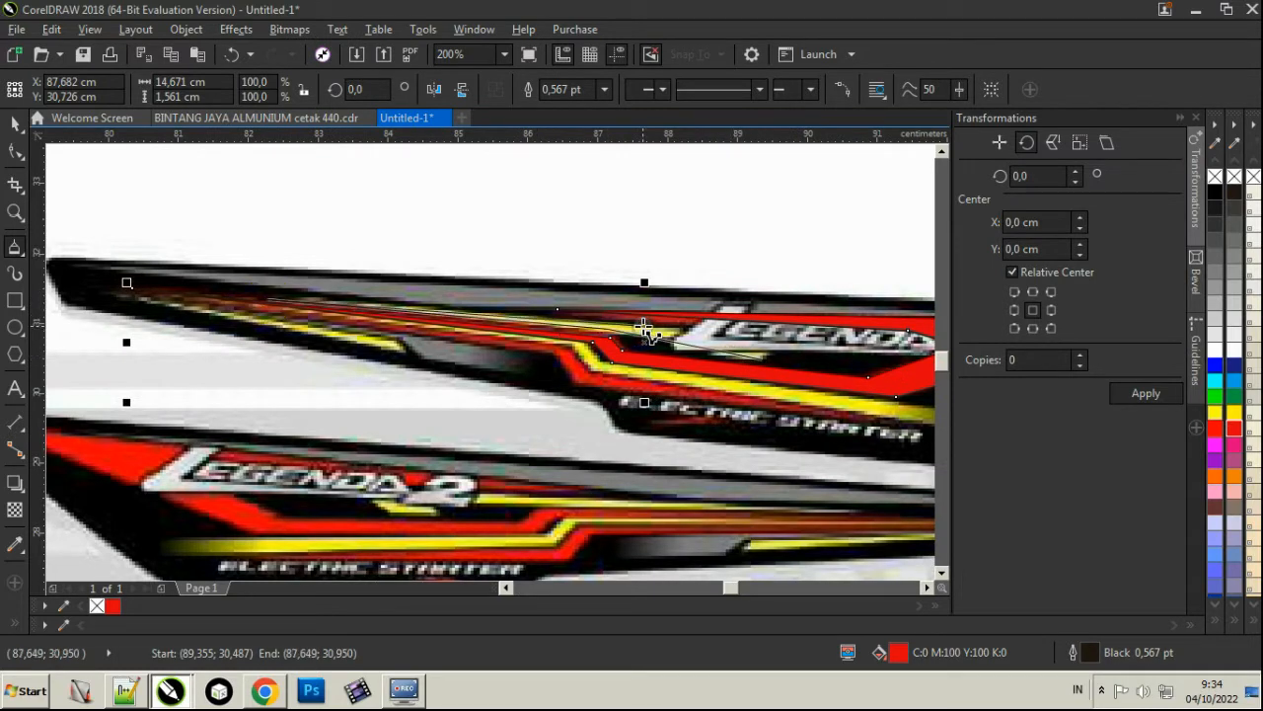
{"action": "left_click", "coordinate": [765, 361]}
{"action": "left_click", "coordinate": [1234, 411]}
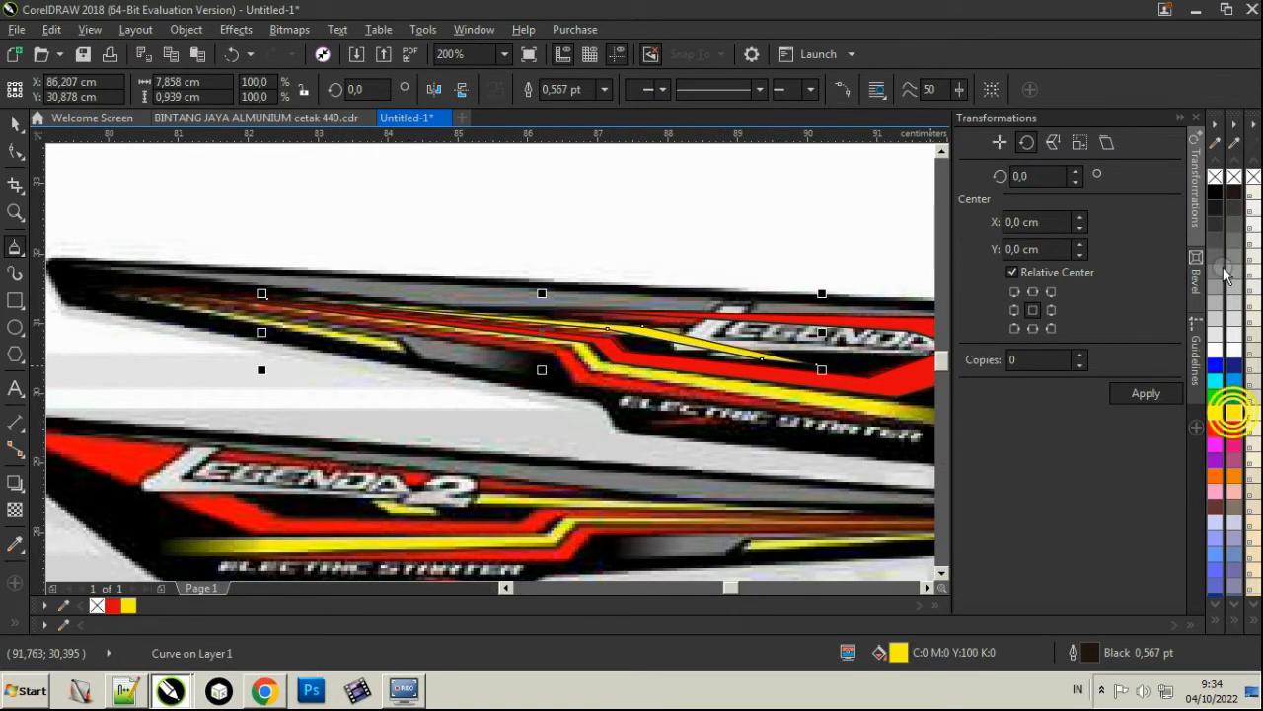
{"action": "right_click", "coordinate": [1215, 176]}
Trace the bent yellow stripe below the top sticker's red shape, about 10.4 × 1.7 cm, filled yellow without an outline.
{"action": "scroll", "coordinate": [528, 334], "scroll_direction": "right", "scroll_amount": 3}
{"action": "left_click", "coordinate": [735, 370]}
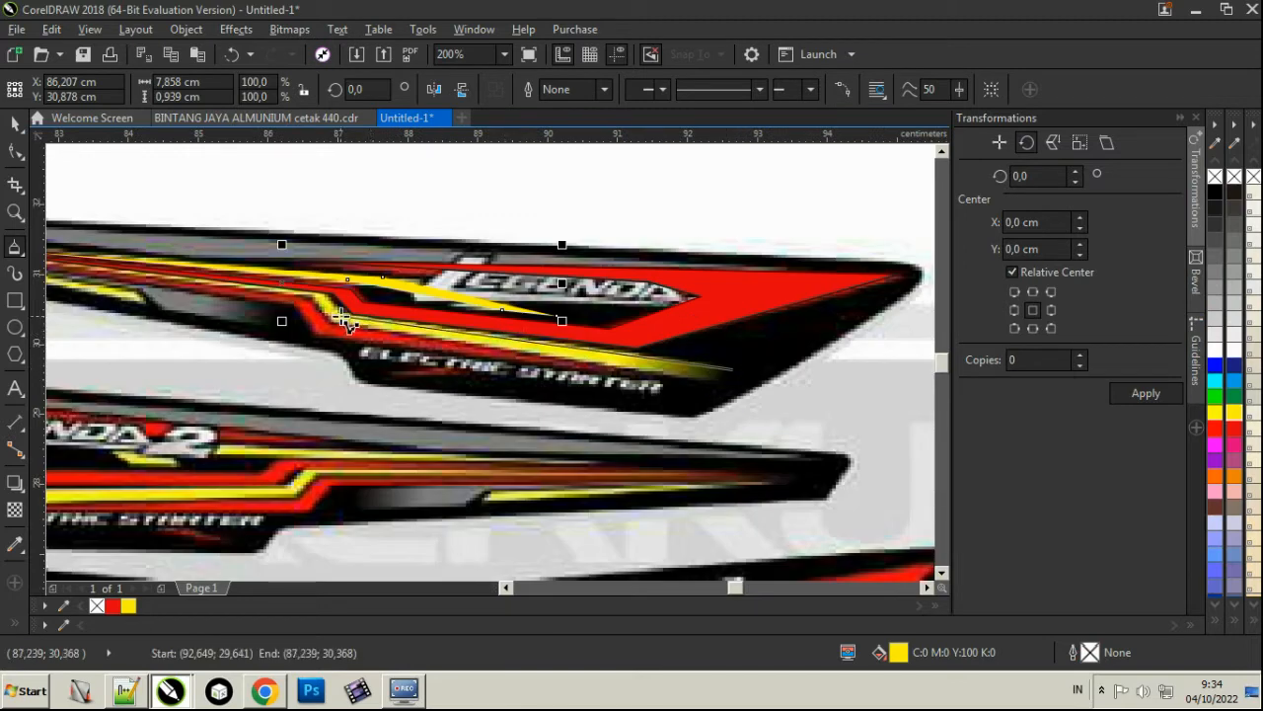
{"action": "scroll", "coordinate": [336, 311], "scroll_direction": "left", "scroll_amount": 3}
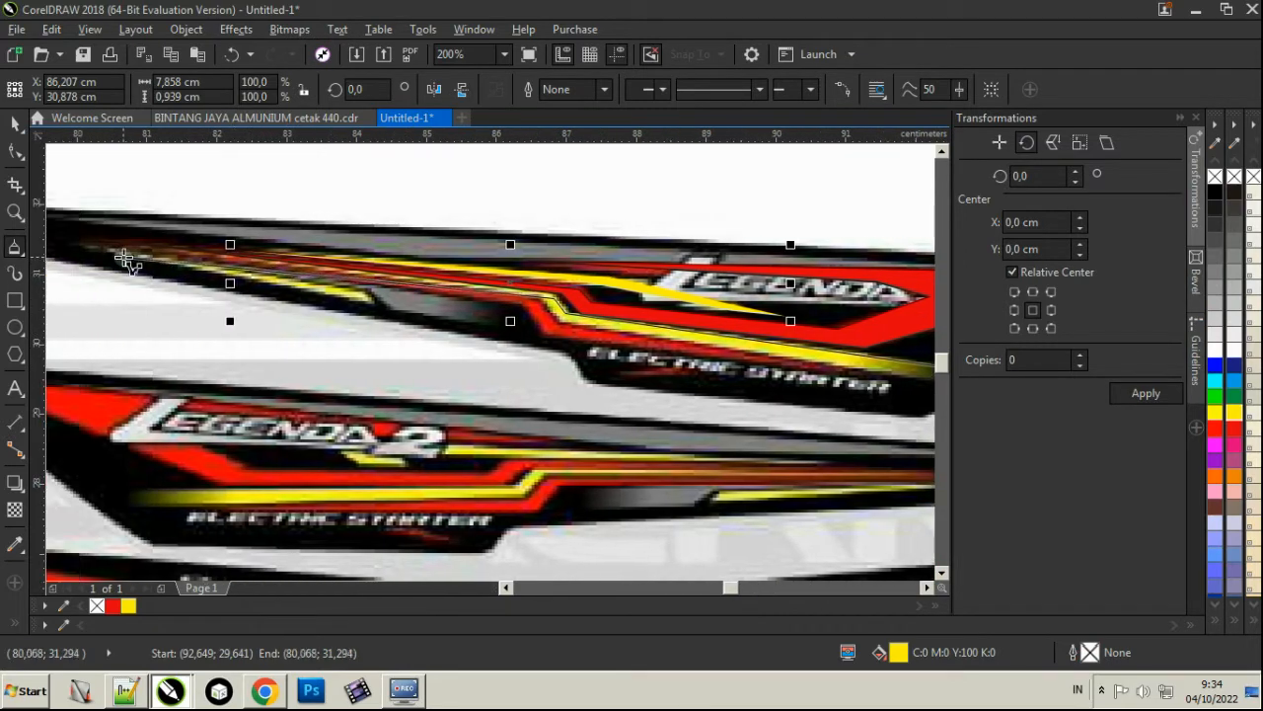
{"action": "left_click", "coordinate": [565, 323]}
{"action": "scroll", "coordinate": [818, 381], "scroll_direction": "right", "scroll_amount": 3}
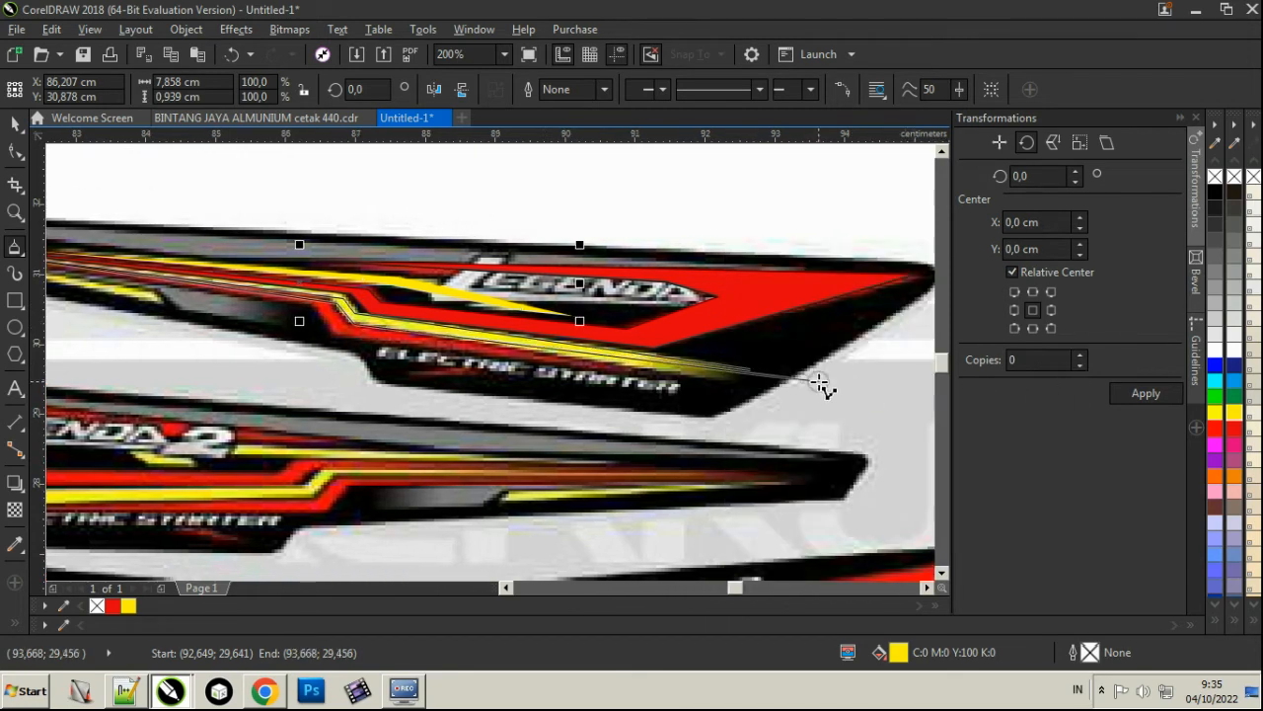
{"action": "double_click", "coordinate": [749, 372]}
{"action": "left_click", "coordinate": [1236, 414]}
{"action": "right_click", "coordinate": [1215, 176]}
Trace the red band beneath the bent yellow stripe on the top sticker, about 11.4 × 1.9 cm, filled red without an outline.
{"action": "scroll", "coordinate": [744, 287], "scroll_direction": "down", "scroll_amount": 3}
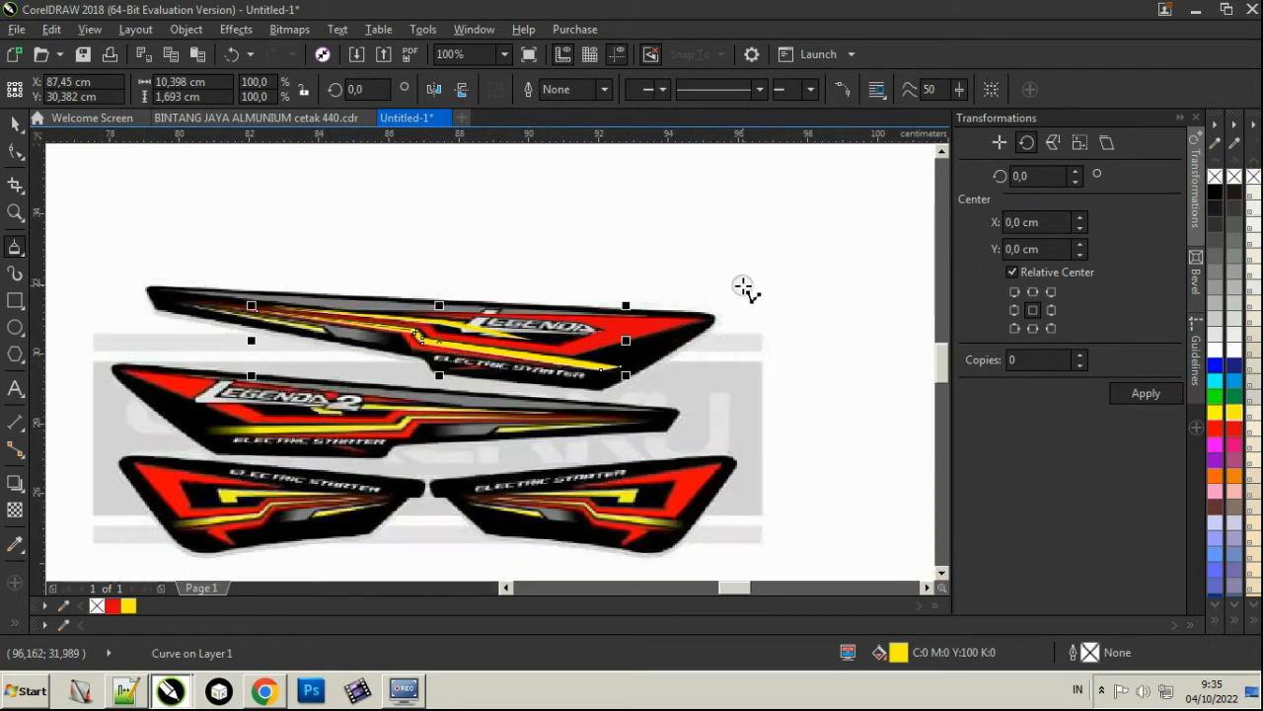
{"action": "scroll", "coordinate": [731, 420], "scroll_direction": "up", "scroll_amount": 3}
{"action": "left_click", "coordinate": [738, 419]}
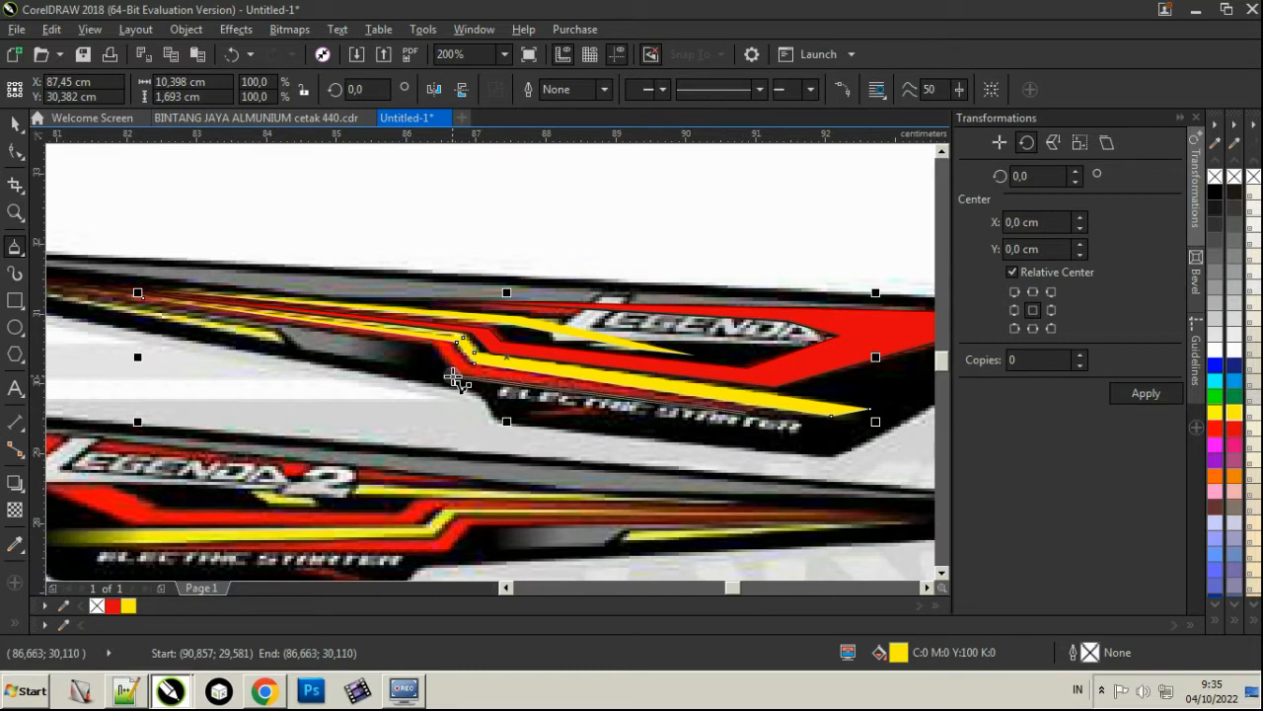
{"action": "left_click", "coordinate": [429, 346]}
{"action": "scroll", "coordinate": [116, 286], "scroll_direction": "left", "scroll_amount": 2}
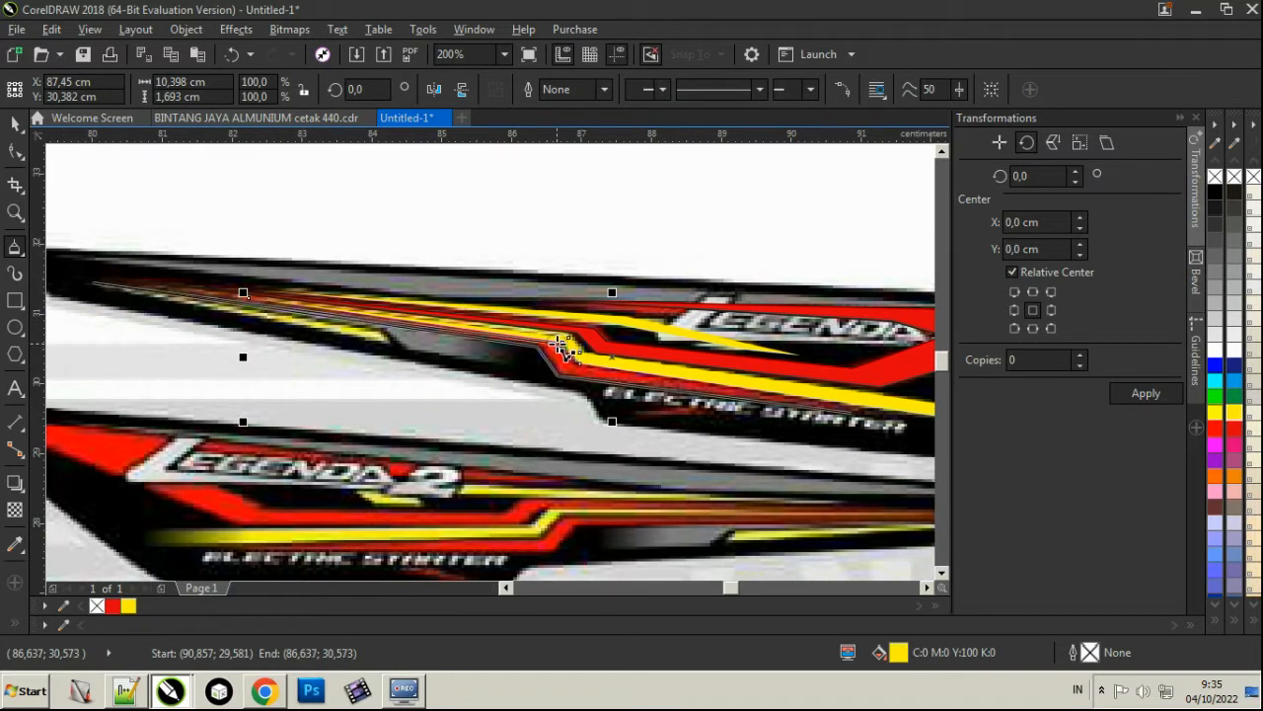
{"action": "double_click", "coordinate": [851, 410]}
{"action": "left_click", "coordinate": [1234, 427]}
{"action": "right_click", "coordinate": [1216, 183]}
Trace a closed outline around the grey panel and its long thin tail beneath the top sticker's red band.
{"action": "scroll", "coordinate": [553, 332], "scroll_direction": "up", "scroll_amount": 3}
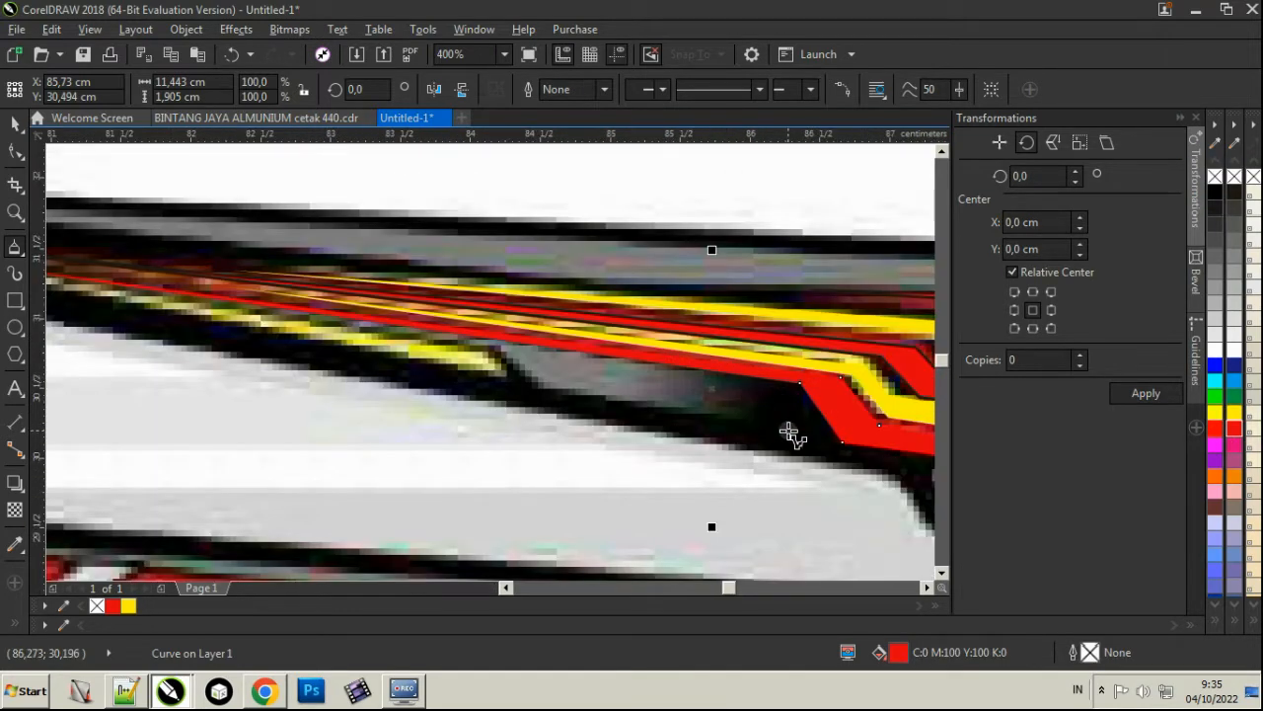
{"action": "left_click", "coordinate": [790, 430]}
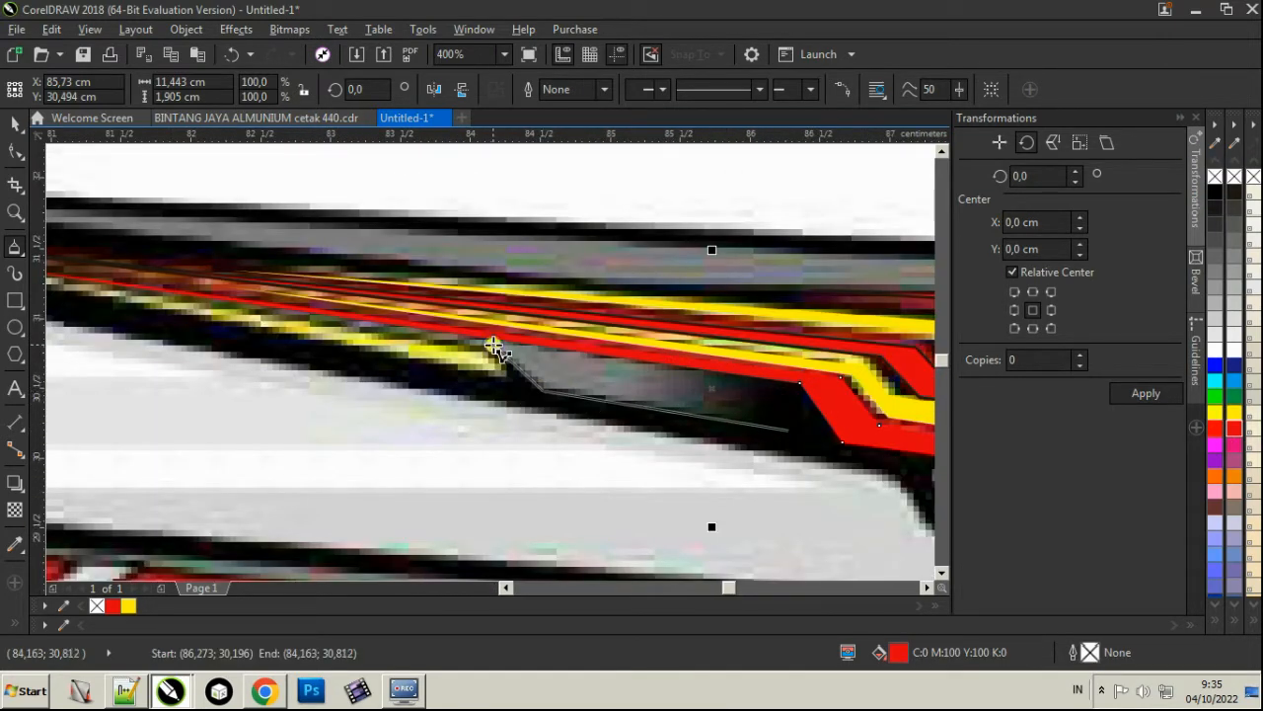
{"action": "left_click", "coordinate": [494, 345]}
{"action": "left_click", "coordinate": [113, 279]}
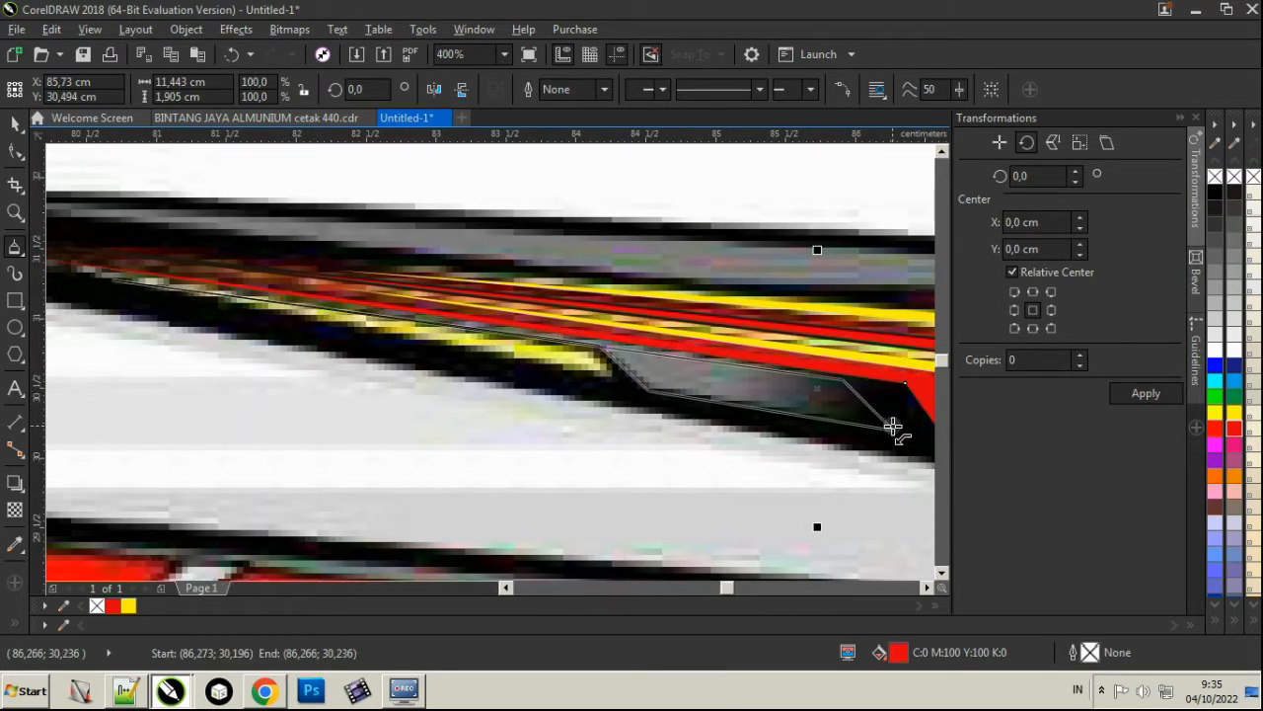
{"action": "left_click", "coordinate": [892, 427]}
Check the grey panel's nodes up close, fill the panel with 40% black and remove its outline.
{"action": "key", "text": "F10"}
{"action": "scroll", "coordinate": [677, 397], "scroll_direction": "up", "scroll_amount": 2}
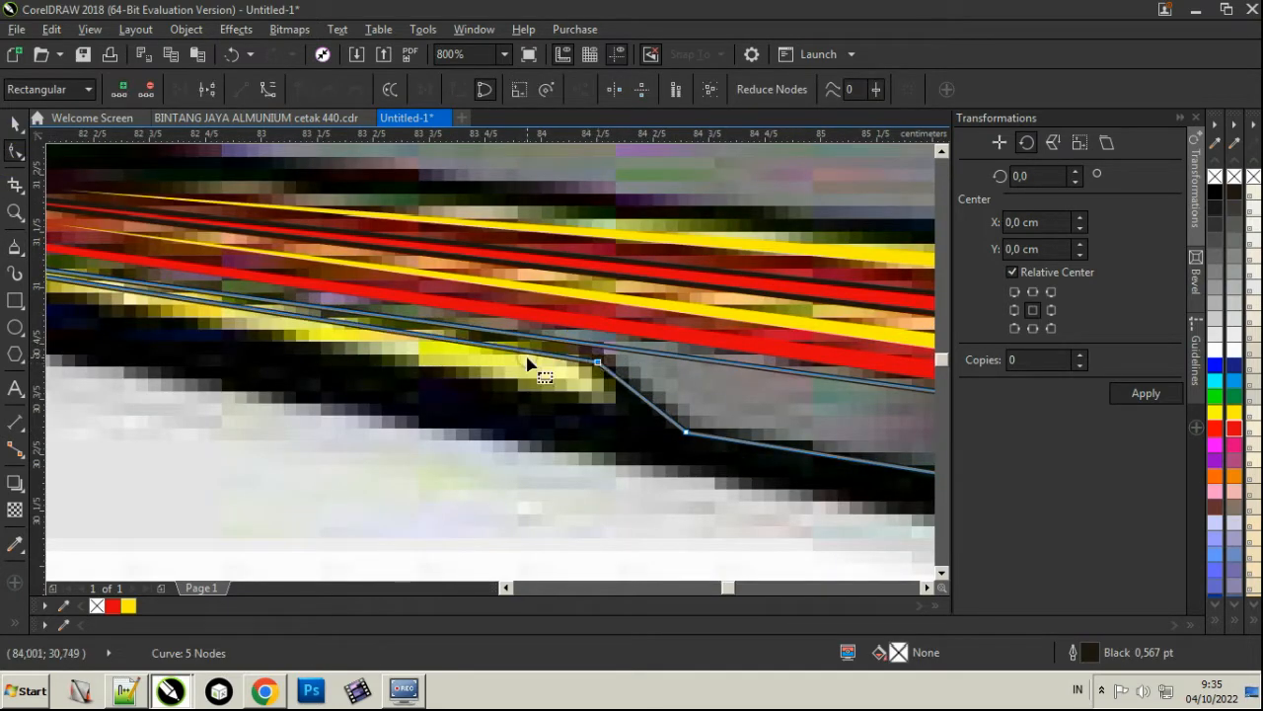
{"action": "scroll", "coordinate": [467, 355], "scroll_direction": "down", "scroll_amount": 2}
{"action": "left_click", "coordinate": [1230, 303]}
{"action": "left_click", "coordinate": [1234, 283]}
{"action": "right_click", "coordinate": [1227, 176]}
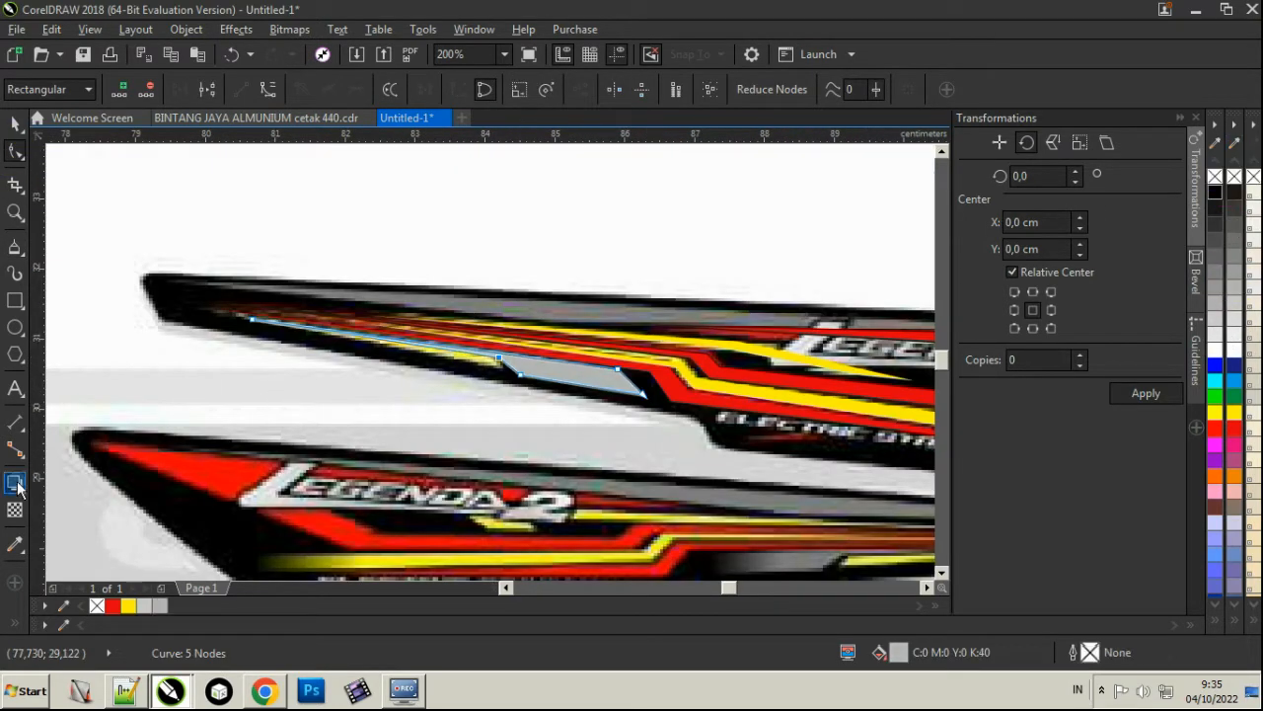
Apply a linear transparency to the grey panel on the top sticker, fading it out toward its right end.
{"action": "left_click", "coordinate": [16, 508]}
{"action": "scroll", "coordinate": [549, 370], "scroll_direction": "up", "scroll_amount": 1}
{"action": "mouse_move", "coordinate": [533, 361]}
{"action": "left_mouse_down"}
{"action": "mouse_move", "coordinate": [726, 385]}
{"action": "mouse_move", "coordinate": [119, 281]}
{"action": "mouse_move", "coordinate": [615, 361]}
{"action": "mouse_move", "coordinate": [690, 389]}
{"action": "left_mouse_up"}
{"action": "scroll", "coordinate": [699, 388], "scroll_direction": "down", "scroll_amount": 1}
{"action": "scroll", "coordinate": [455, 363], "scroll_direction": "up", "scroll_amount": 1}
Trace the thin yellow stripe on the top sticker's lower left edge, about 4.1 × 0.8 cm, filled yellow without an outline.
{"action": "left_click", "coordinate": [15, 247]}
{"action": "left_click", "coordinate": [1232, 412]}
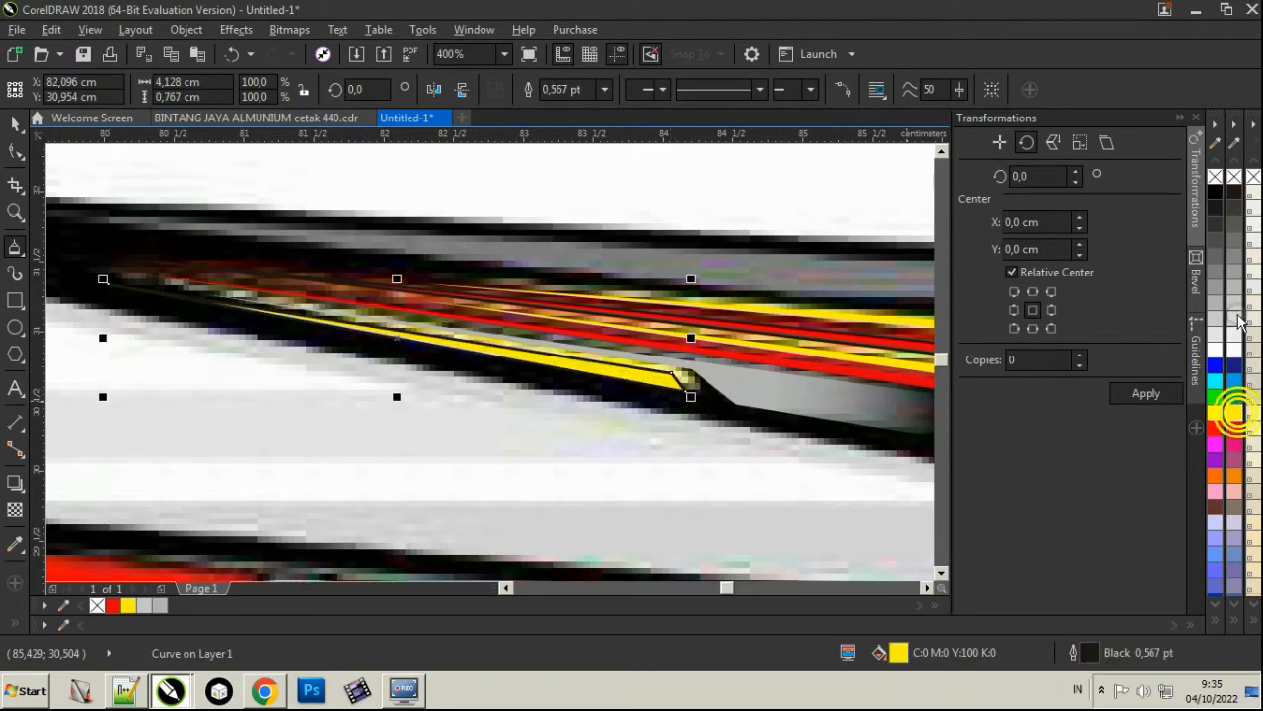
{"action": "right_click", "coordinate": [1215, 176]}
Trace the long grey strip along the top sticker's upper edge, about 13.4 × 0.7 cm, filled 40% black without an outline.
{"action": "scroll", "coordinate": [482, 362], "scroll_direction": "down", "scroll_amount": 2}
{"action": "scroll", "coordinate": [306, 335], "scroll_direction": "up", "scroll_amount": 1}
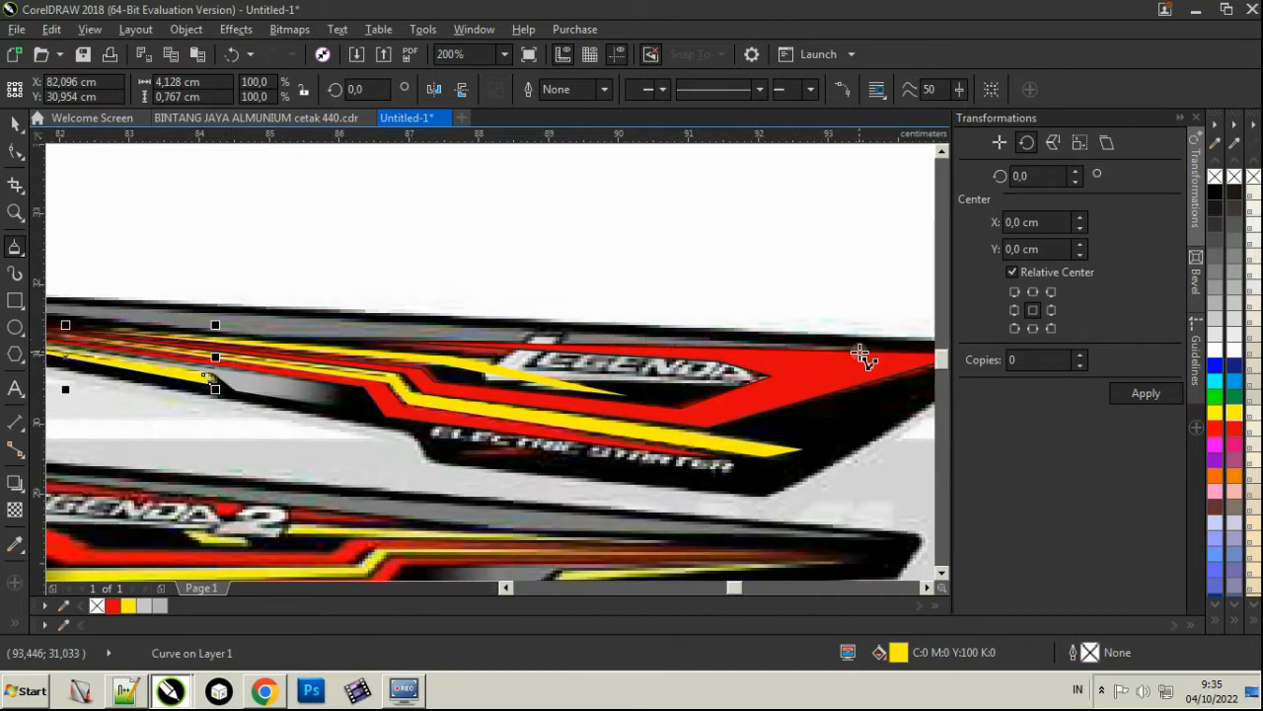
{"action": "left_click", "coordinate": [84, 299]}
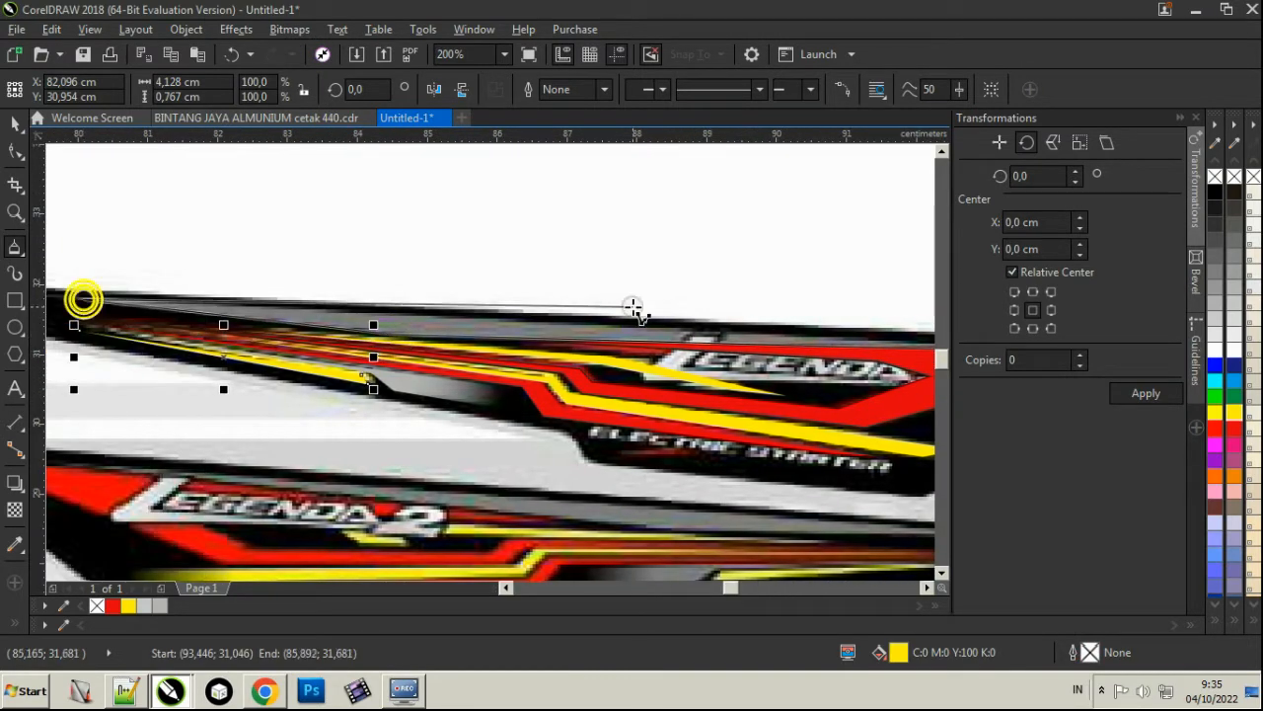
{"action": "left_click", "coordinate": [827, 351]}
{"action": "left_click", "coordinate": [166, 606]}
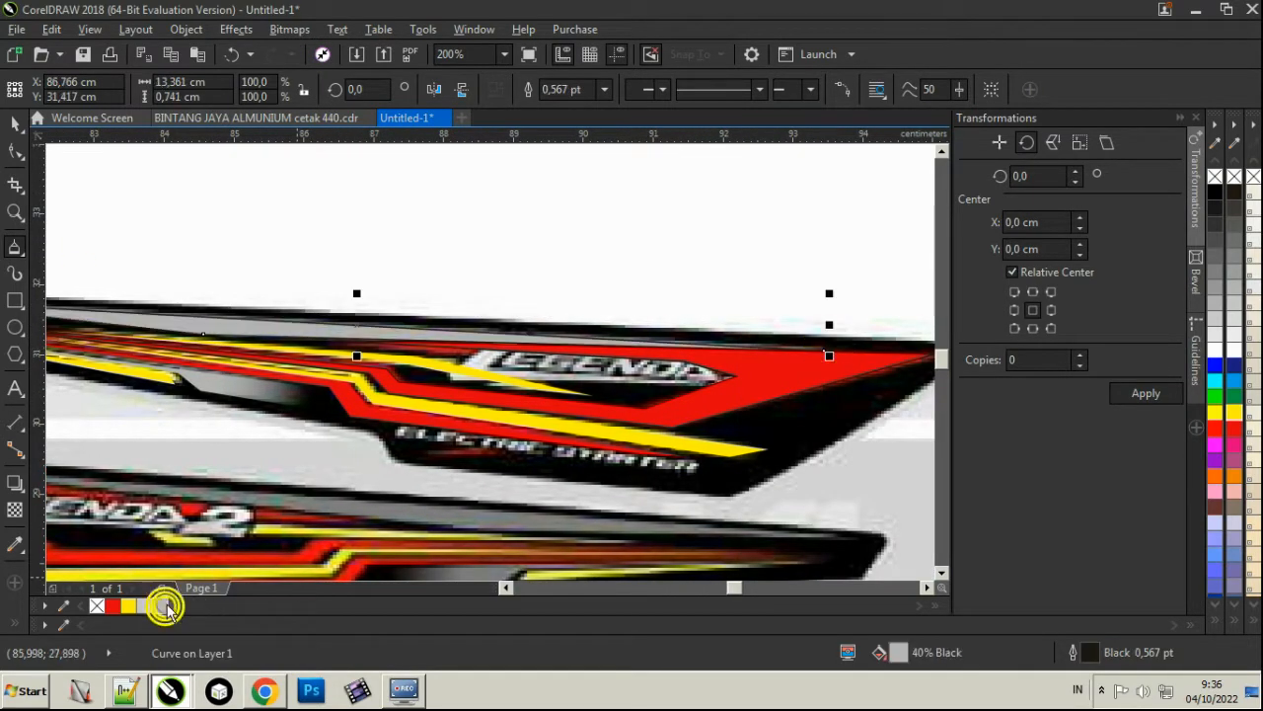
{"action": "right_click", "coordinate": [97, 606]}
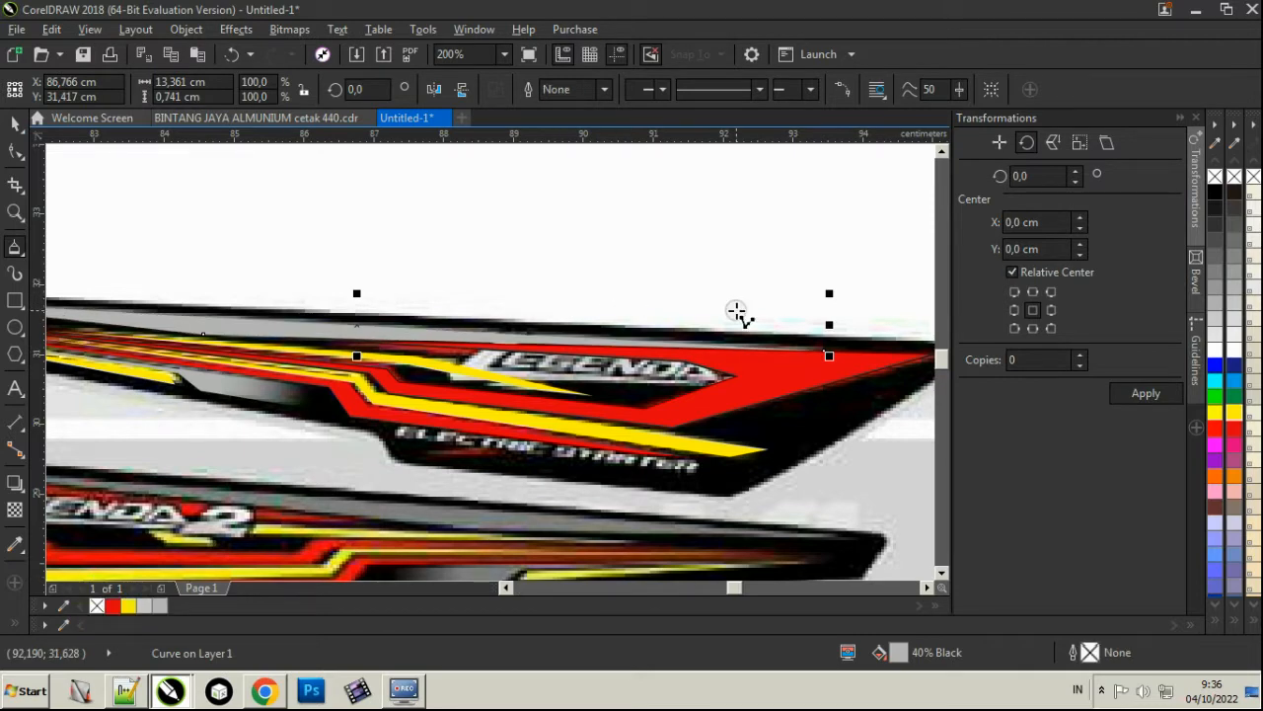
Trace the red angular shape with its long left tail on the lower-right sticker as a closed outline about 7.3 cm wide.
{"action": "scroll", "coordinate": [736, 312], "scroll_direction": "down", "scroll_amount": 2}
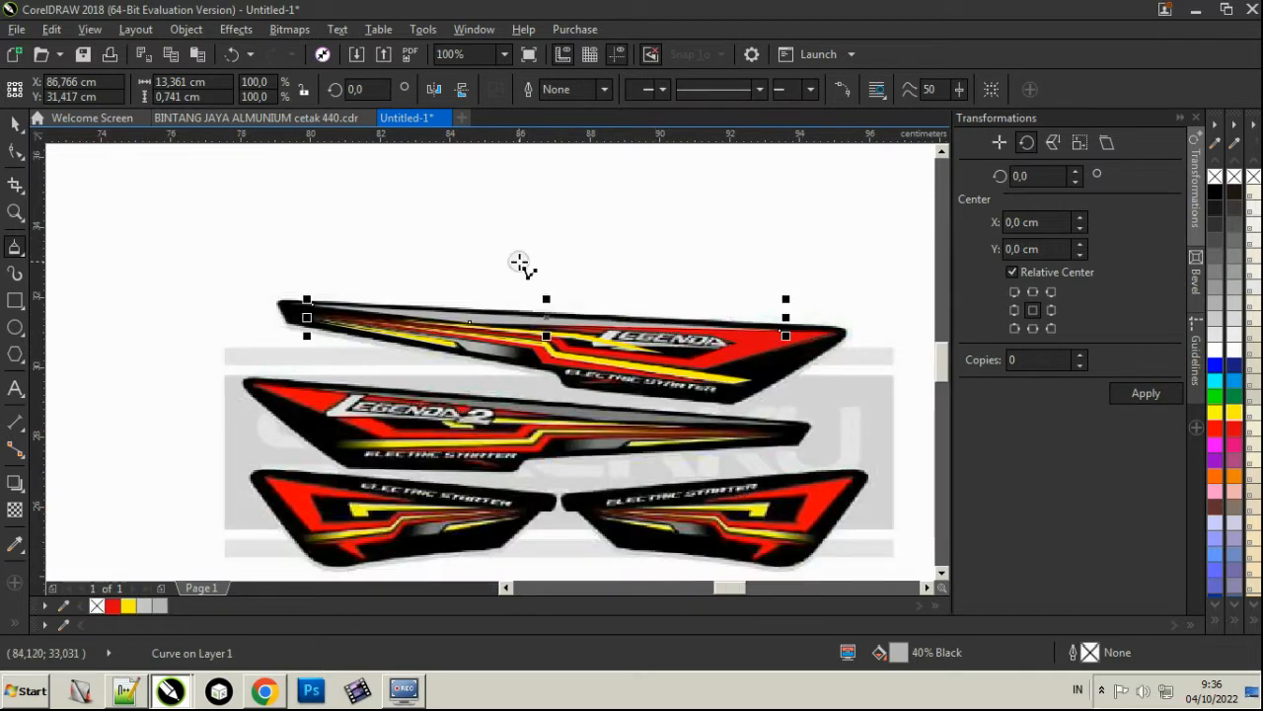
{"action": "scroll", "coordinate": [799, 399], "scroll_direction": "up", "scroll_amount": 2}
{"action": "left_click", "coordinate": [904, 284]}
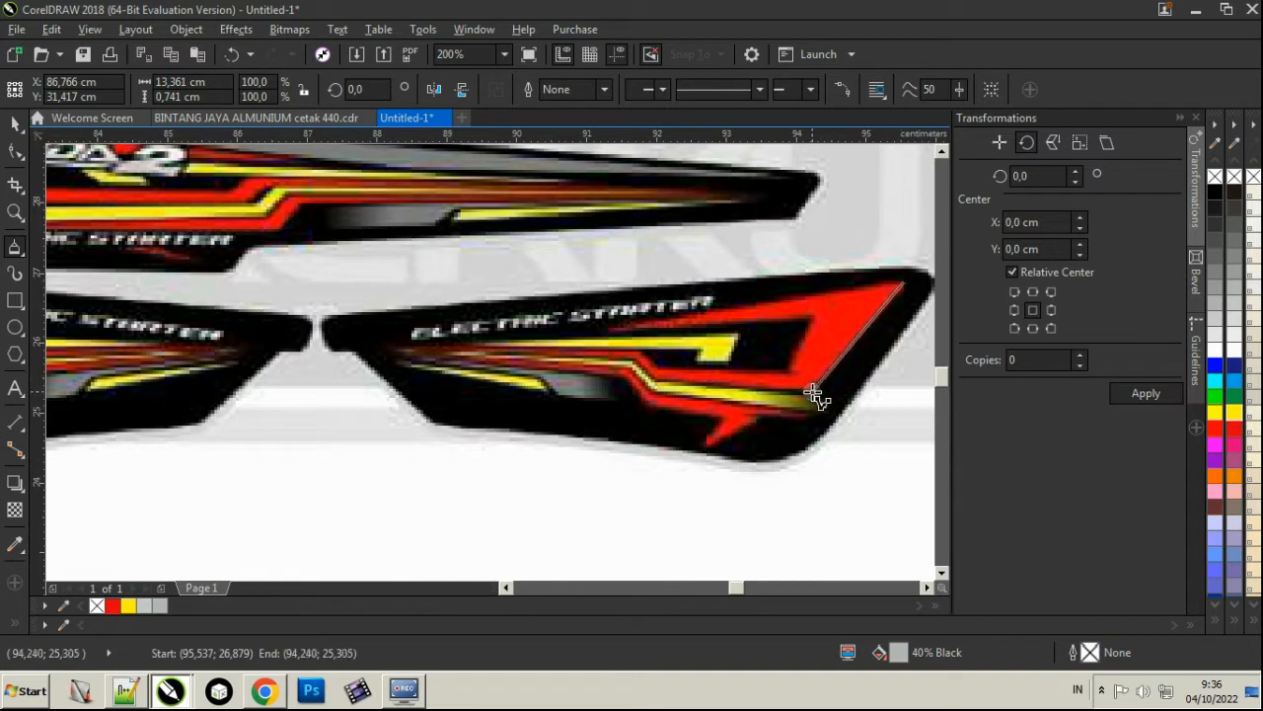
{"action": "left_click", "coordinate": [405, 354]}
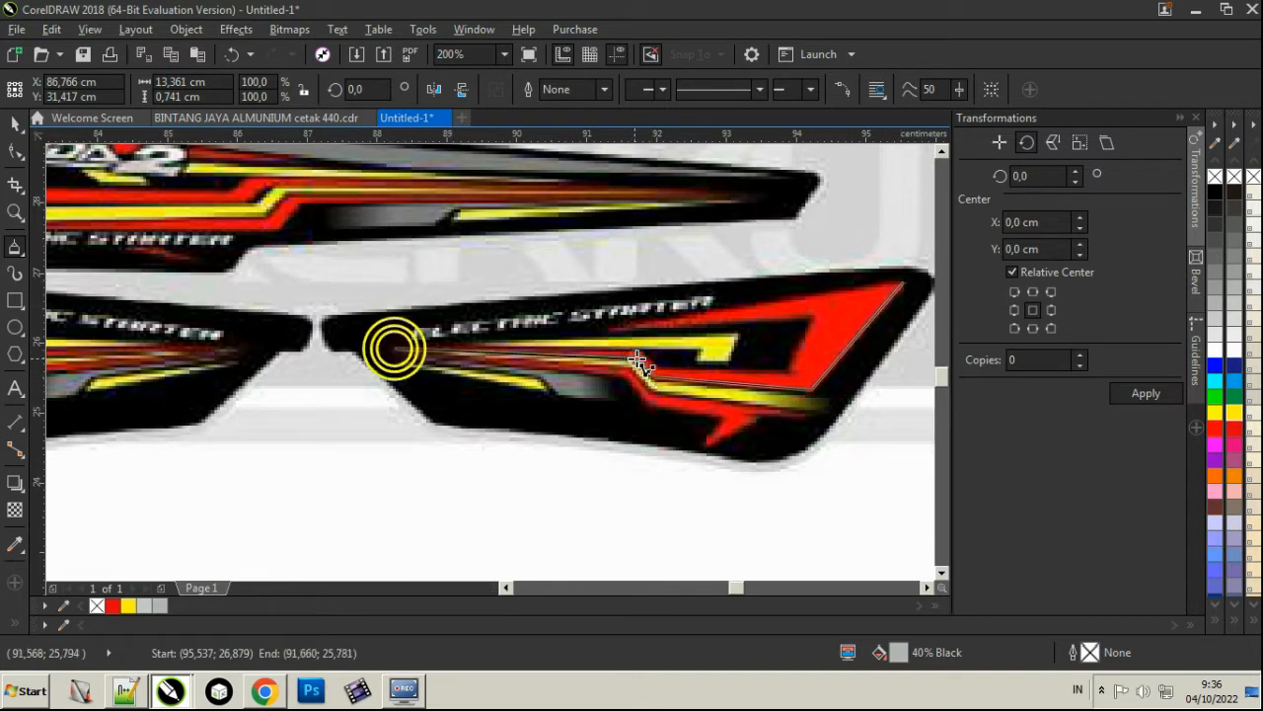
{"action": "left_click", "coordinate": [644, 354]}
{"action": "left_click", "coordinate": [780, 376]}
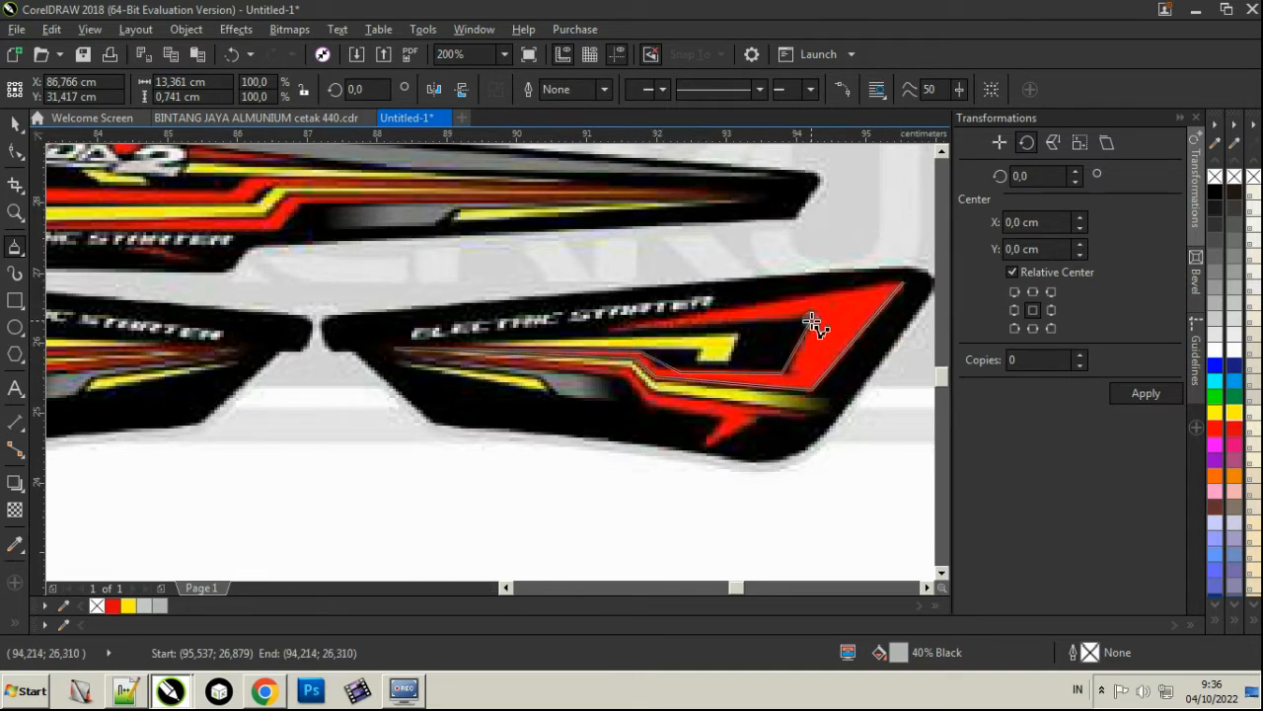
{"action": "left_click", "coordinate": [812, 319]}
{"action": "left_click", "coordinate": [615, 329]}
{"action": "left_click", "coordinate": [905, 281]}
Adjust an inner corner node of the lower-right sticker's traced shape to match the artwork and fill the shape red.
{"action": "key", "text": "F10"}
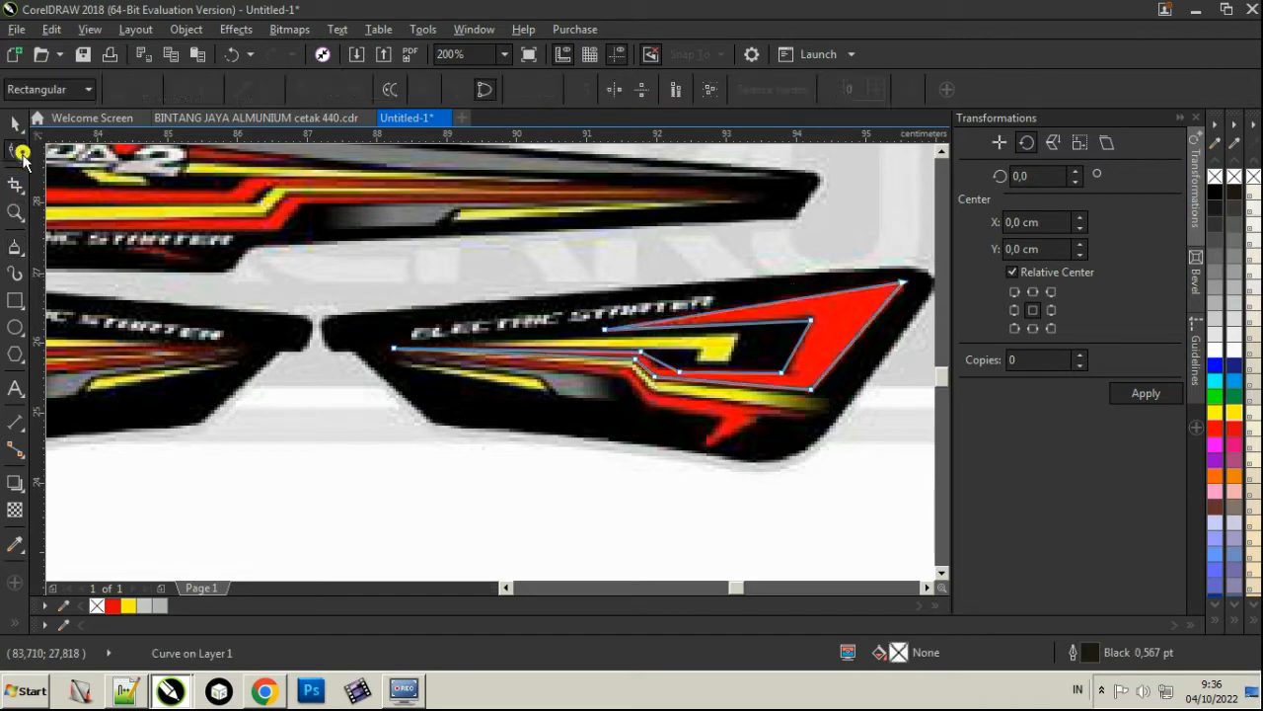
{"action": "scroll", "coordinate": [799, 370], "scroll_direction": "up", "scroll_amount": 2}
{"action": "left_click_drag", "start_coordinate": [719, 381], "coordinate": [649, 377]}
{"action": "scroll", "coordinate": [506, 355], "scroll_direction": "down", "scroll_amount": 2}
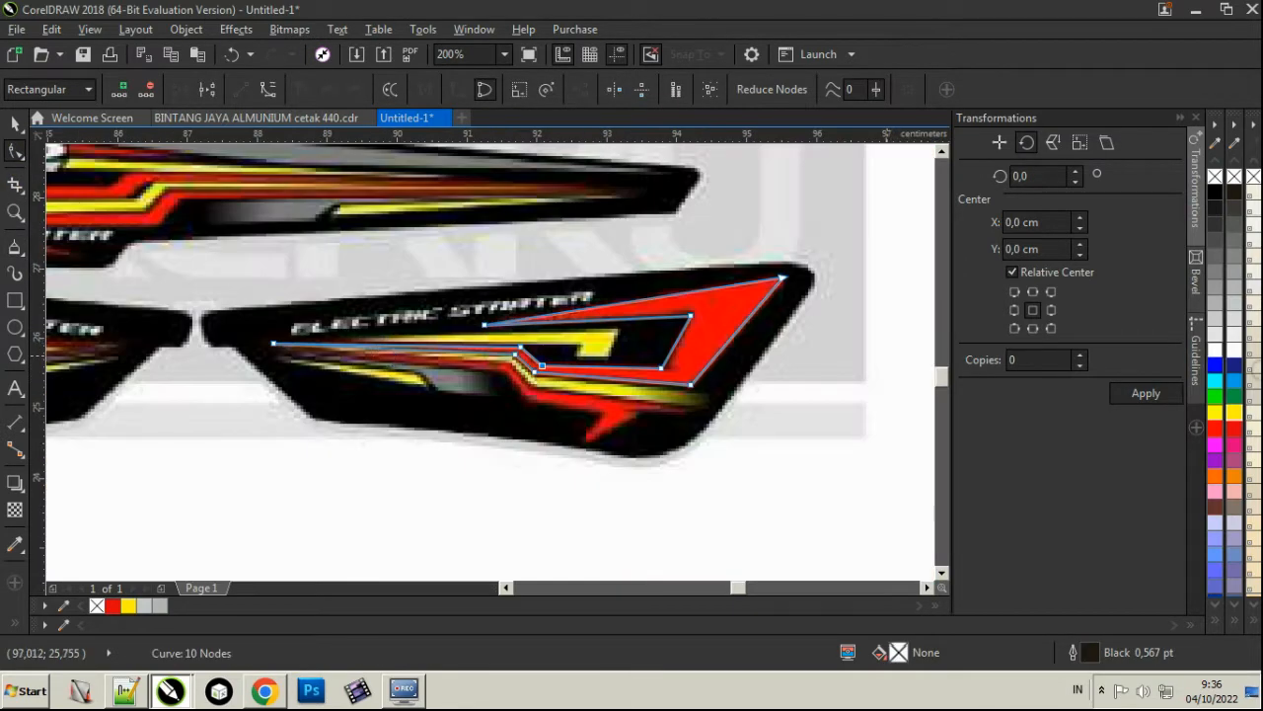
{"action": "left_click", "coordinate": [1234, 431]}
Trace the hooked yellow stripe inside the lower-right sticker's red shape, about 3.9 × 0.4 cm, filled yellow without an outline.
{"action": "scroll", "coordinate": [547, 333], "scroll_direction": "up", "scroll_amount": 1}
{"action": "left_click", "coordinate": [15, 246]}
{"action": "left_click", "coordinate": [688, 326]}
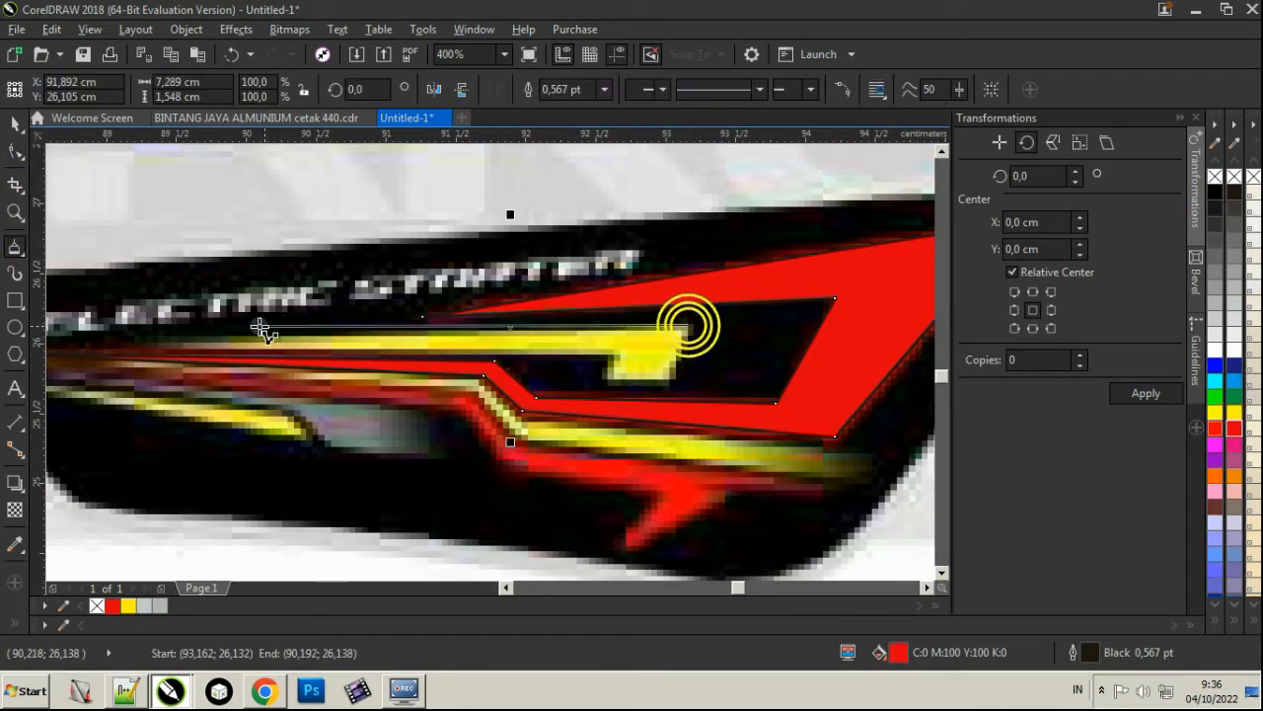
{"action": "left_click", "coordinate": [143, 343]}
{"action": "left_click", "coordinate": [616, 351]}
{"action": "left_click", "coordinate": [610, 377]}
{"action": "left_click", "coordinate": [671, 379]}
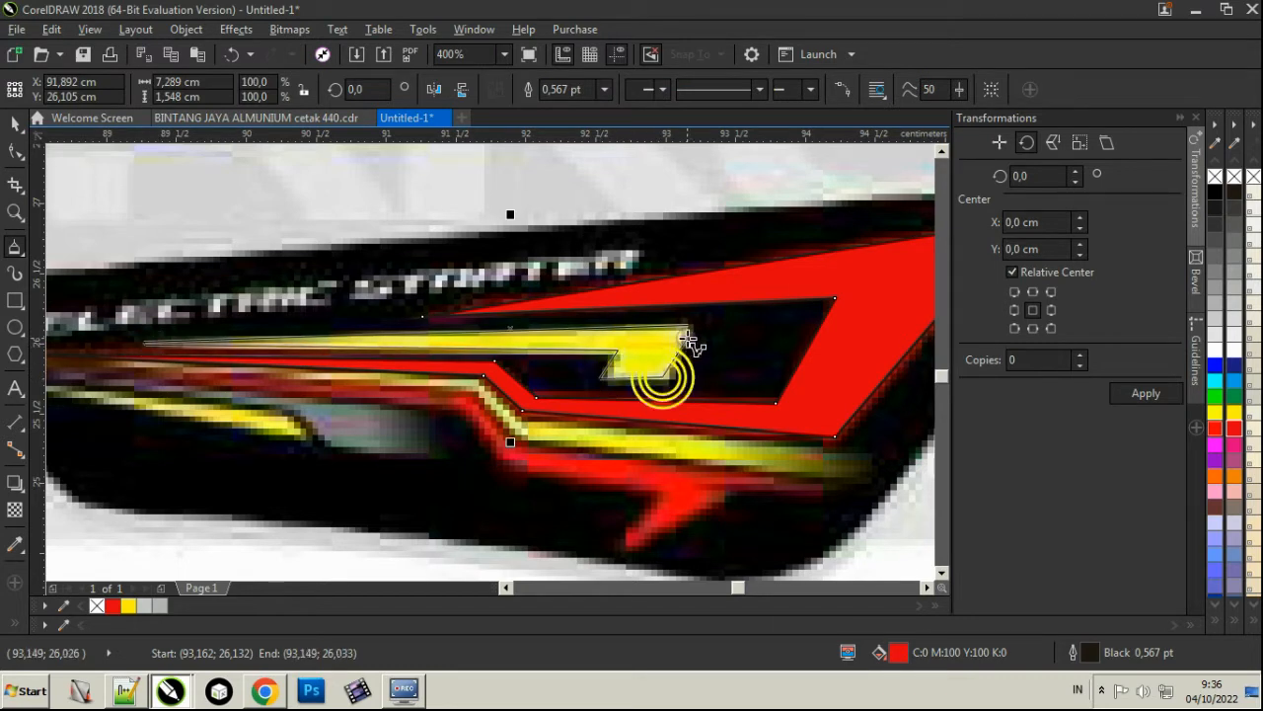
{"action": "left_click", "coordinate": [688, 325]}
{"action": "right_click", "coordinate": [97, 605]}
{"action": "left_click", "coordinate": [128, 605]}
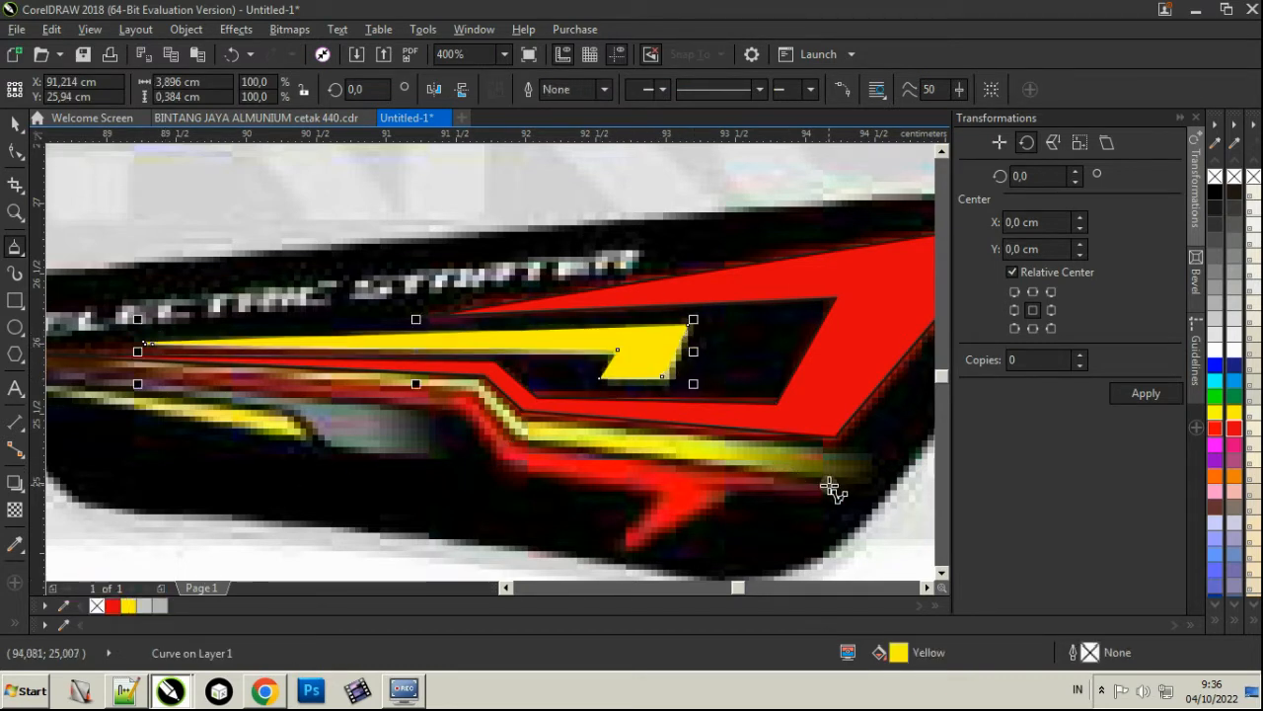
Trace the bent yellow stripe beneath the lower-right sticker's red shape, about 6.4 × 0.9 cm, filled yellow without an outline and fading transparent toward its right end.
{"action": "scroll", "coordinate": [212, 389], "scroll_direction": "left", "scroll_amount": 3}
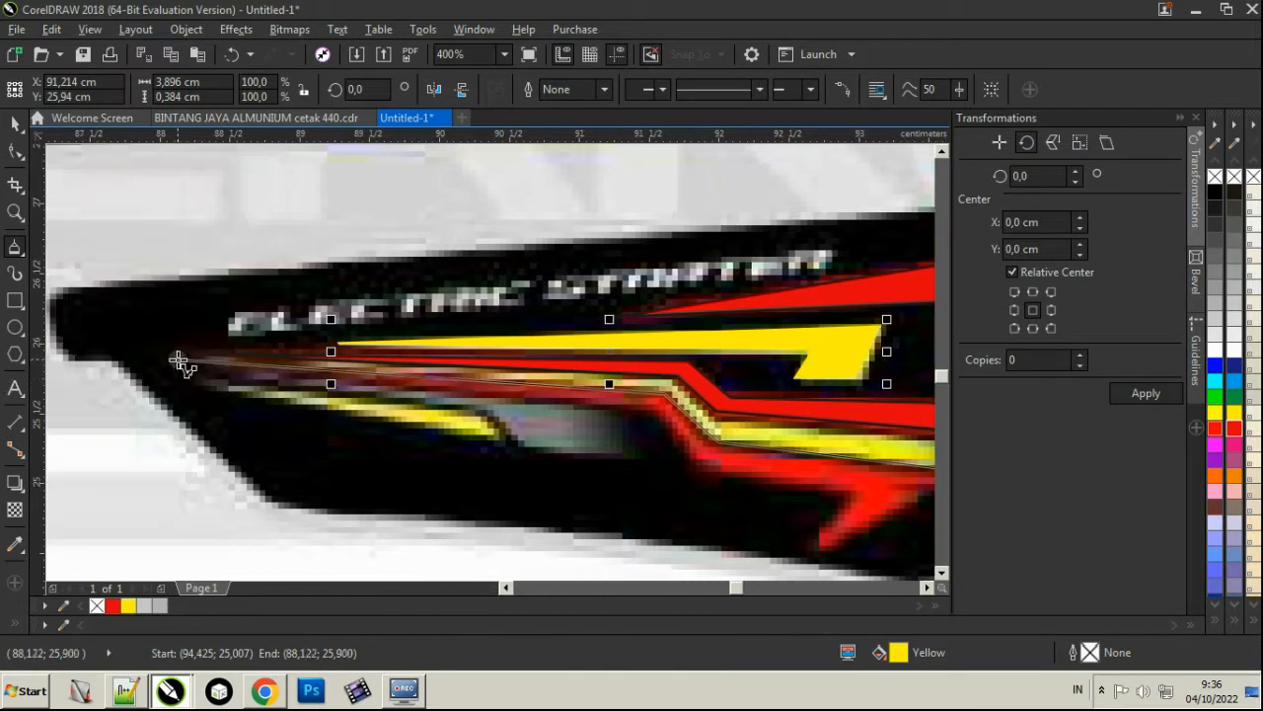
{"action": "left_click", "coordinate": [175, 361]}
{"action": "scroll", "coordinate": [722, 426], "scroll_direction": "right", "scroll_amount": 3}
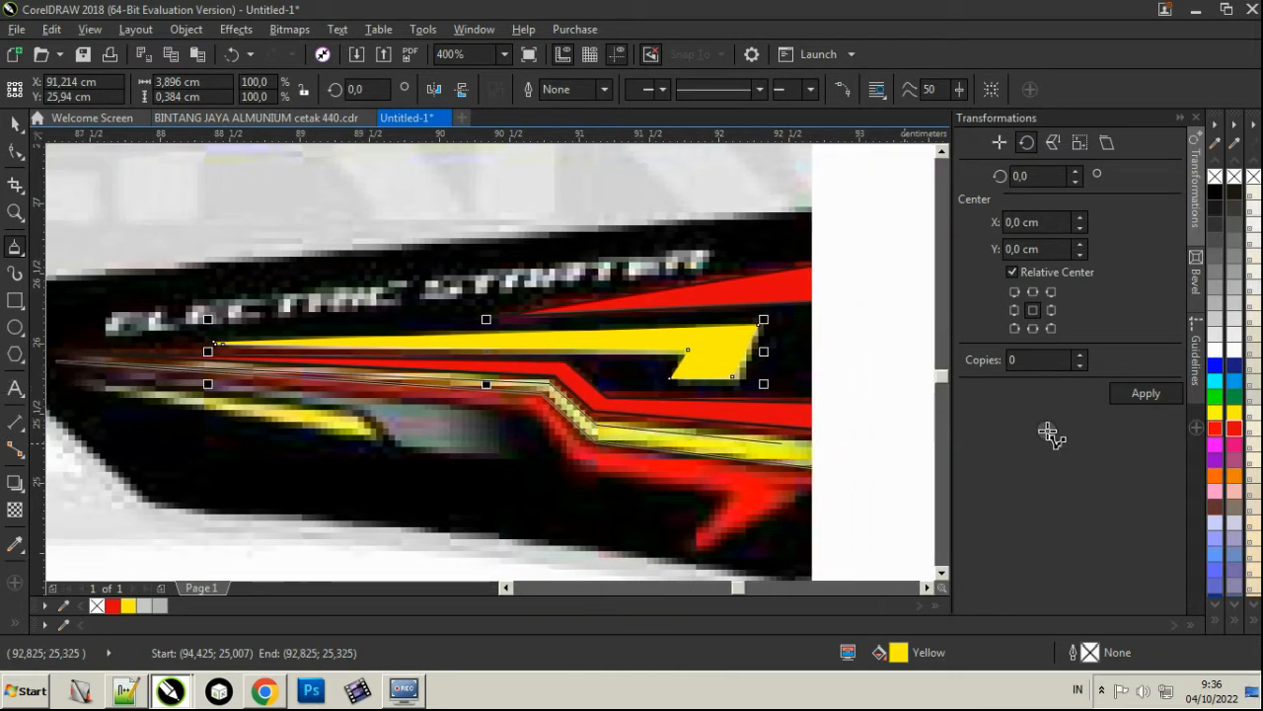
{"action": "left_click", "coordinate": [851, 481]}
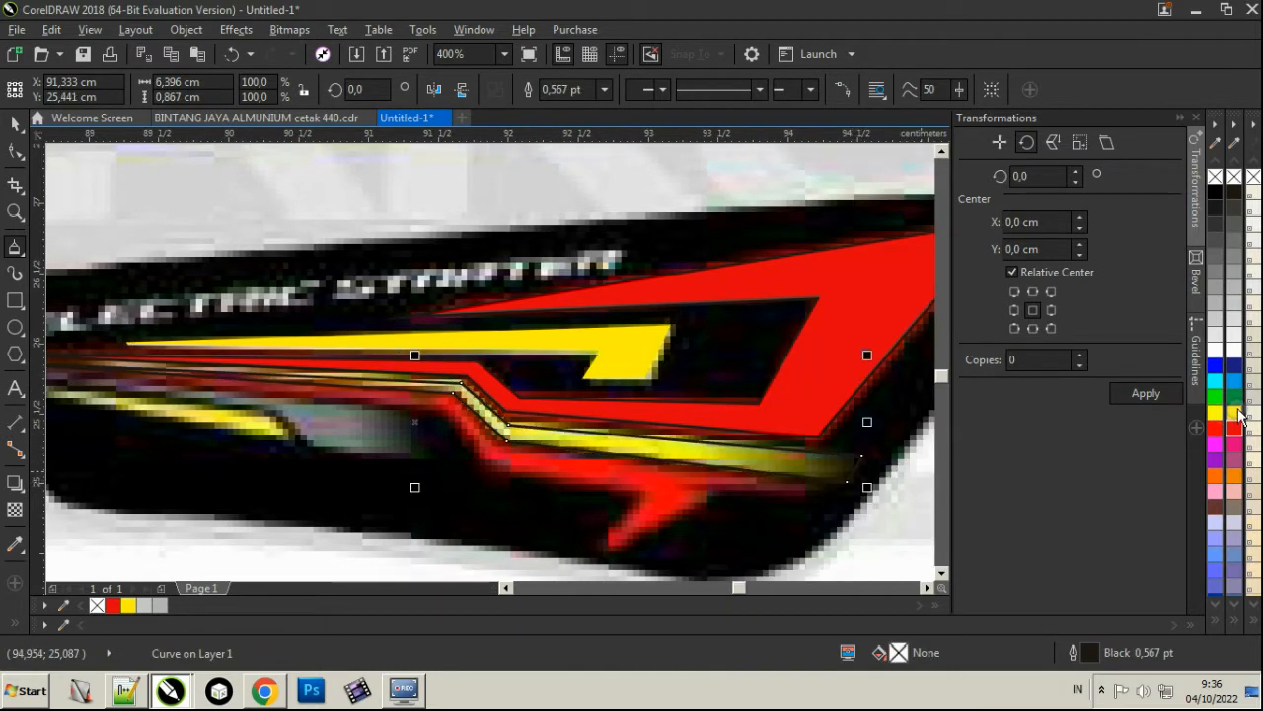
{"action": "left_click", "coordinate": [1234, 412]}
{"action": "right_click", "coordinate": [1234, 175]}
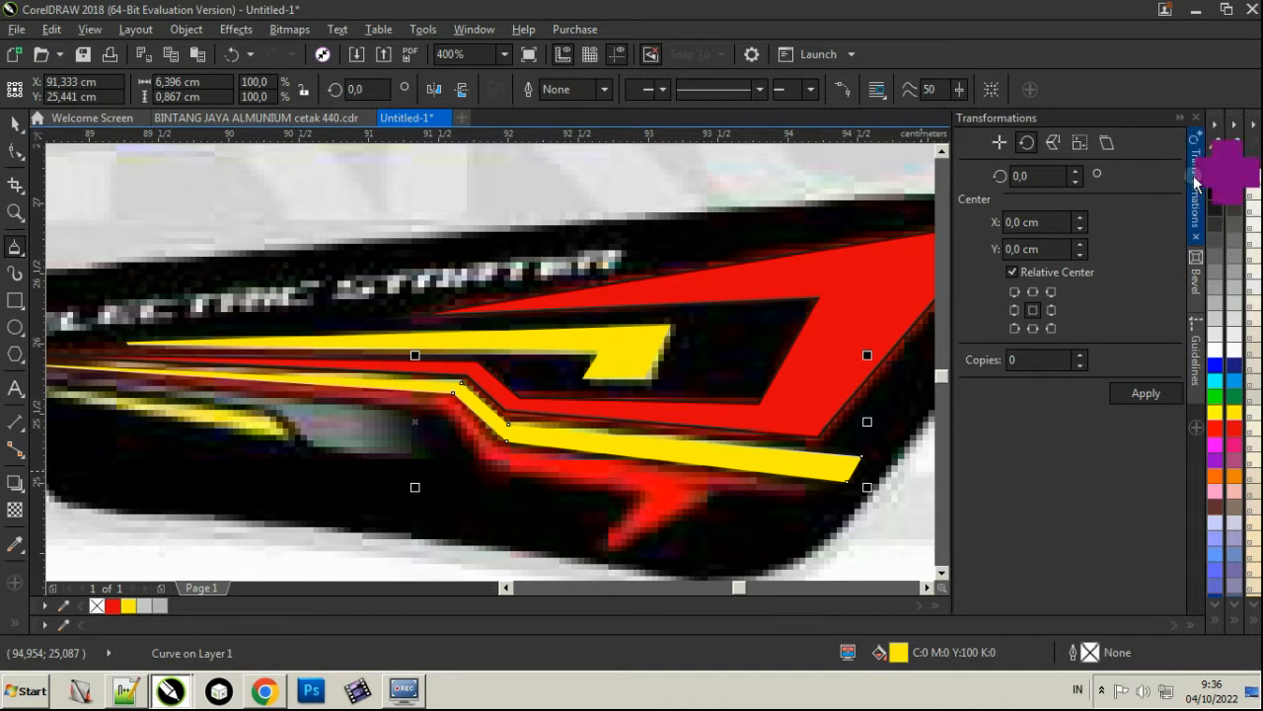
{"action": "left_click", "coordinate": [15, 510]}
{"action": "left_click_drag", "start_coordinate": [730, 455], "coordinate": [866, 478]}
Trace the lower red stripe with its downward spike on the lower-right sticker, about 5.7 × 1.2 cm, filled red without an outline.
{"action": "left_click", "coordinate": [15, 247]}
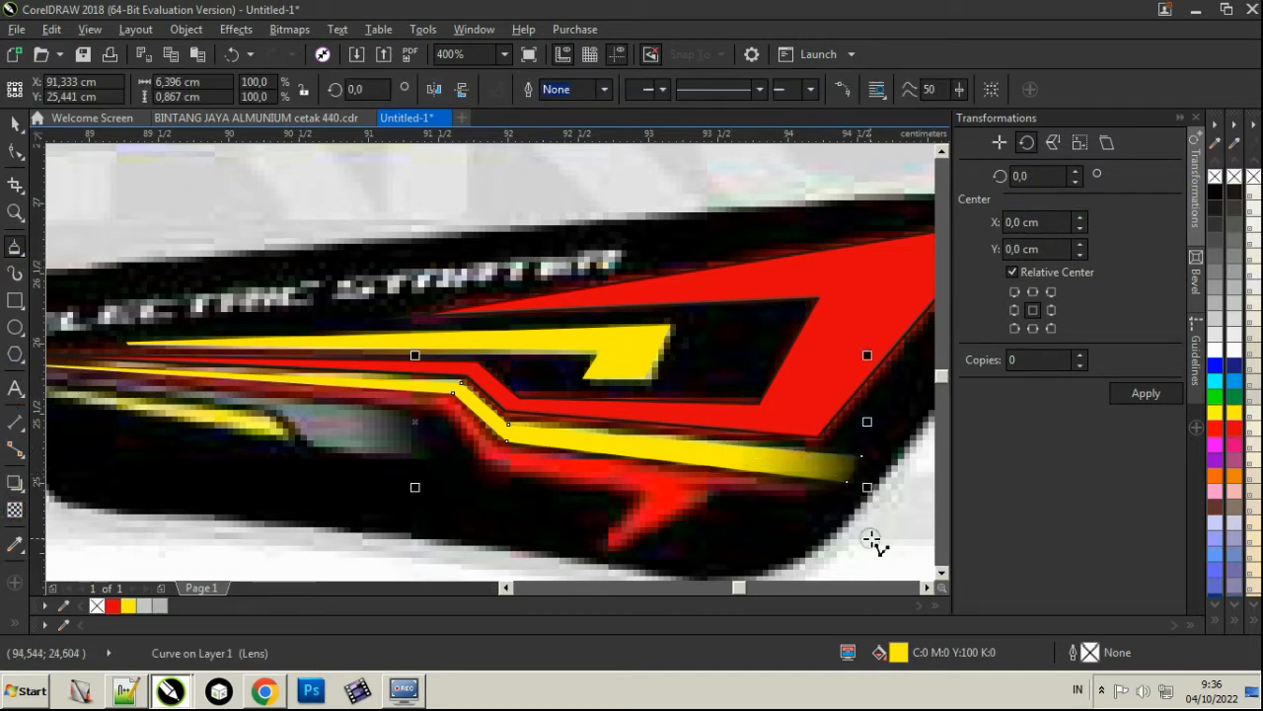
{"action": "left_click", "coordinate": [815, 497]}
{"action": "left_click", "coordinate": [704, 489]}
{"action": "left_click", "coordinate": [590, 548]}
{"action": "left_click", "coordinate": [642, 493]}
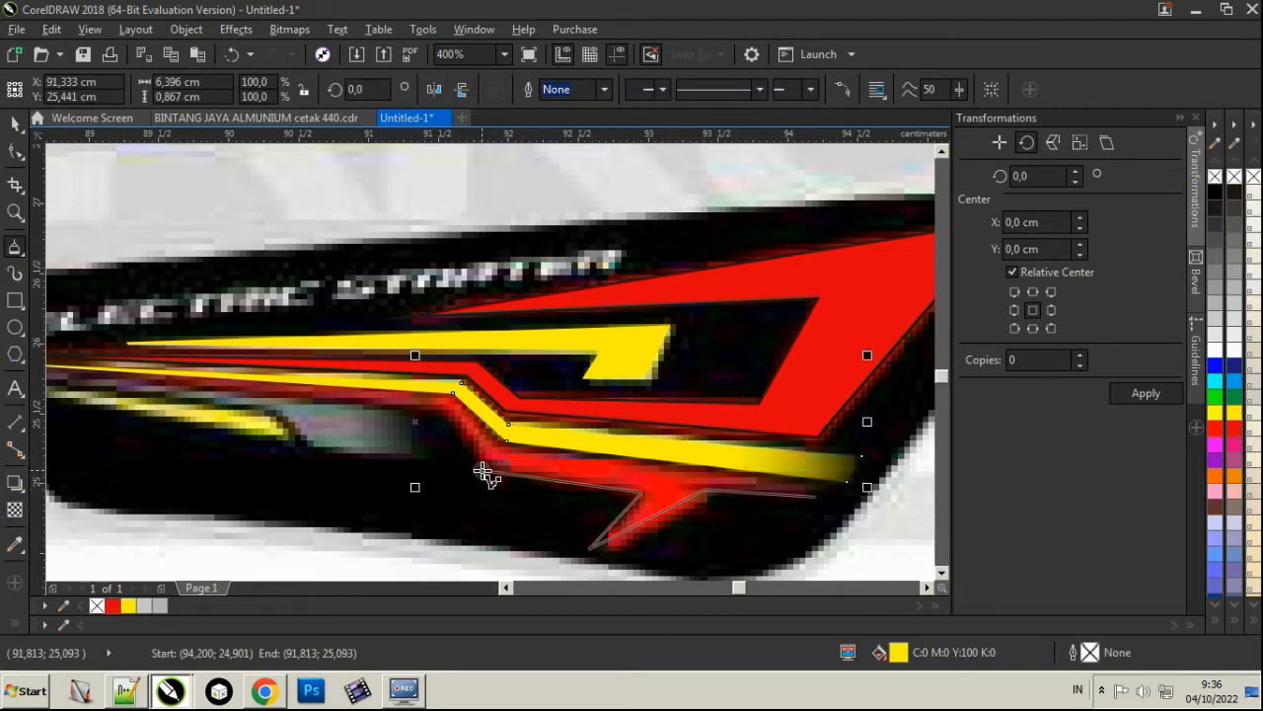
{"action": "left_click", "coordinate": [480, 472]}
{"action": "left_click", "coordinate": [437, 408]}
{"action": "left_click", "coordinate": [257, 384]}
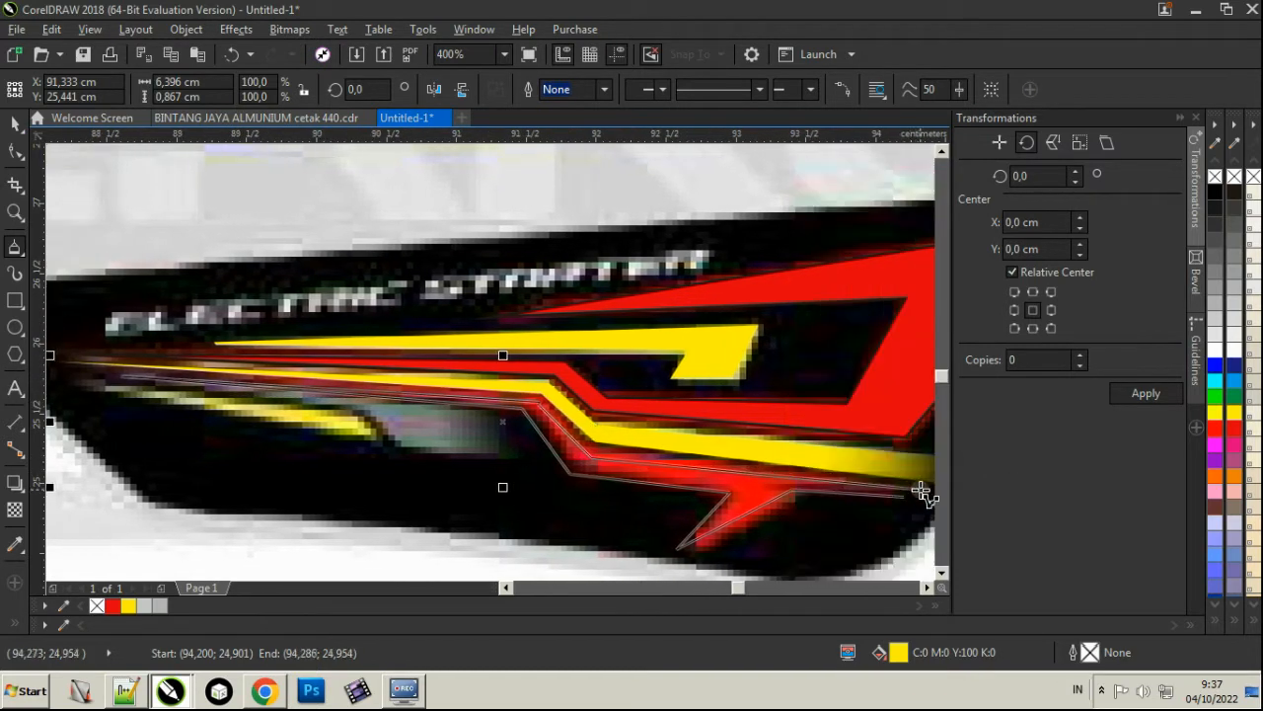
{"action": "left_click", "coordinate": [905, 497]}
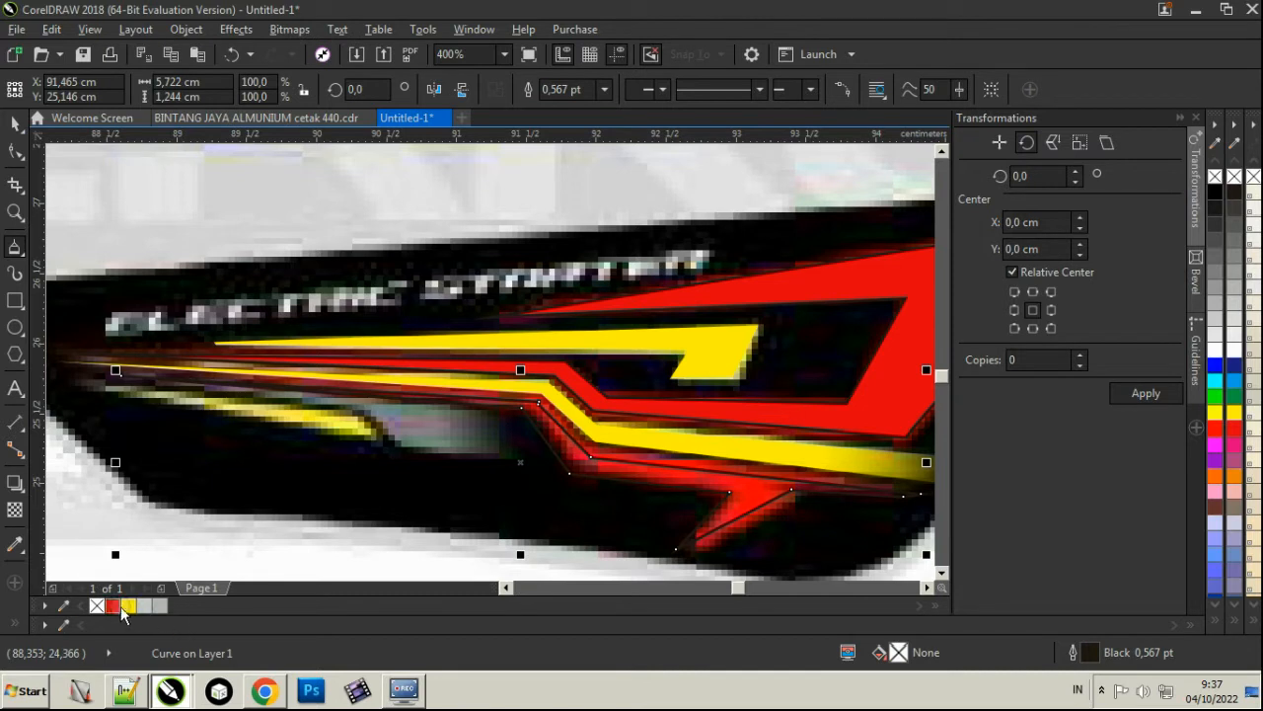
{"action": "left_click", "coordinate": [112, 605]}
{"action": "right_click", "coordinate": [96, 605]}
Trace the grey wedge under the red stripe, about 3.5 × 0.7 cm, filled 40% black with a linear transparency fading to the right.
{"action": "left_click_drag", "start_coordinate": [390, 451], "coordinate": [358, 412]}
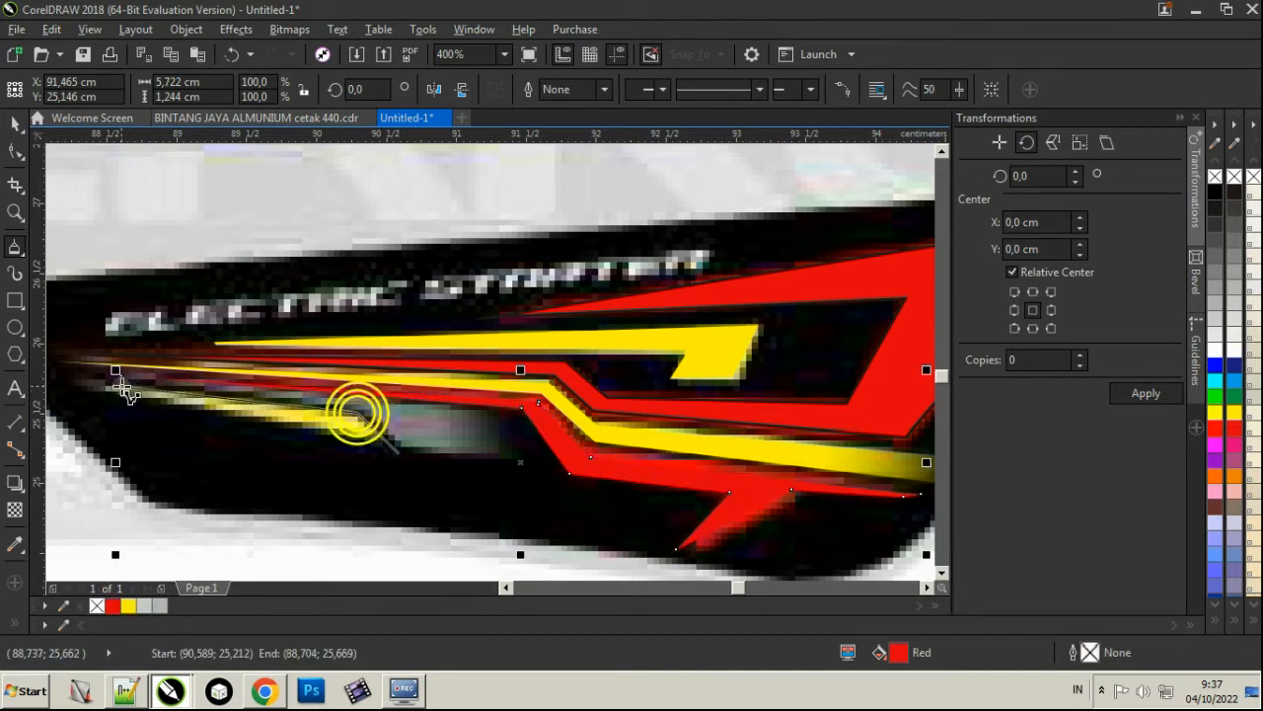
{"action": "left_click", "coordinate": [62, 381]}
{"action": "left_click", "coordinate": [516, 417]}
{"action": "left_click", "coordinate": [552, 473]}
{"action": "left_click", "coordinate": [397, 452]}
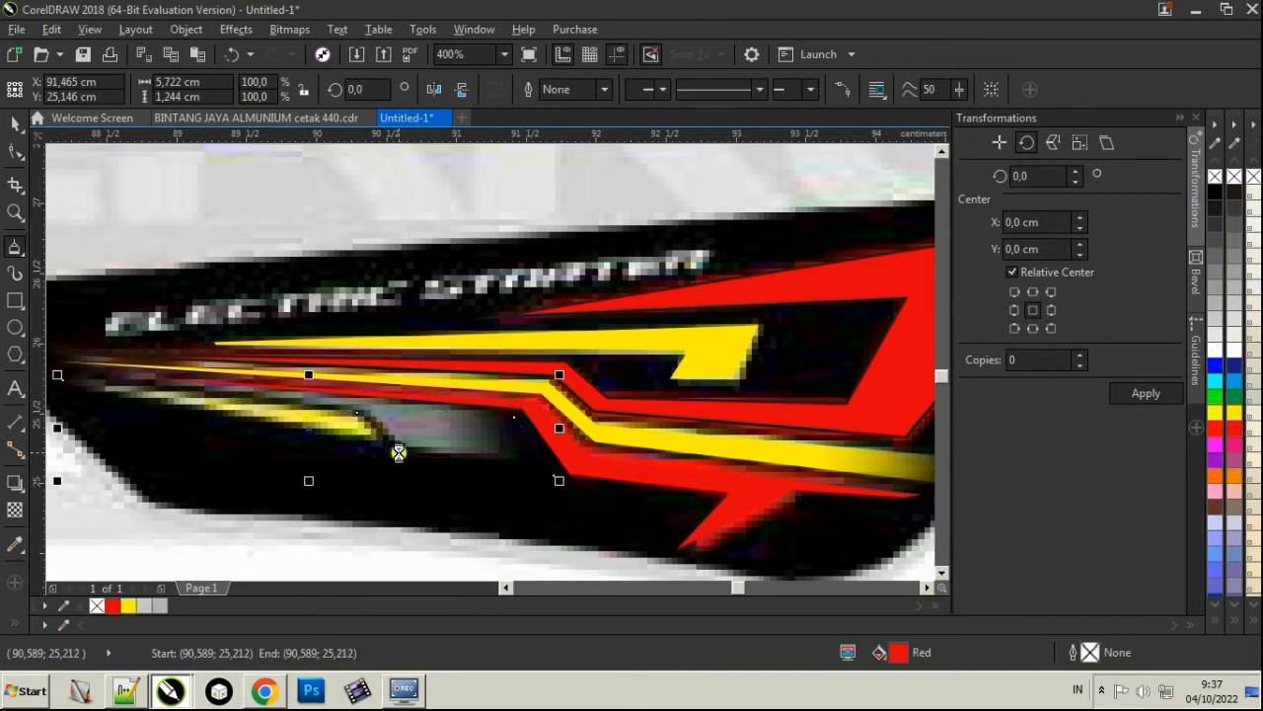
{"action": "left_click", "coordinate": [158, 606]}
{"action": "left_click", "coordinate": [14, 509]}
{"action": "left_click_drag", "start_coordinate": [407, 438], "coordinate": [553, 448]}
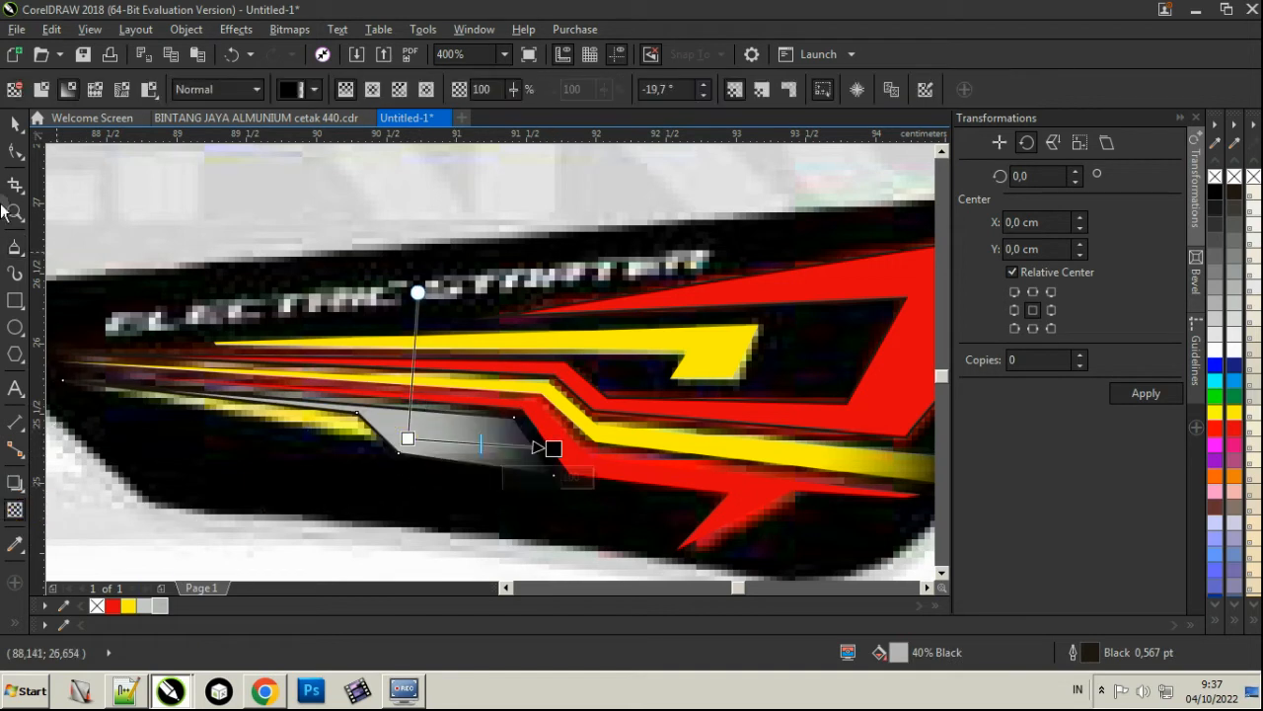
{"action": "key", "text": "space"}
Trace the small yellow sliver left of the grey wedge, about 1.8 × 0.4 cm, filled yellow without an outline.
{"action": "left_click", "coordinate": [14, 243]}
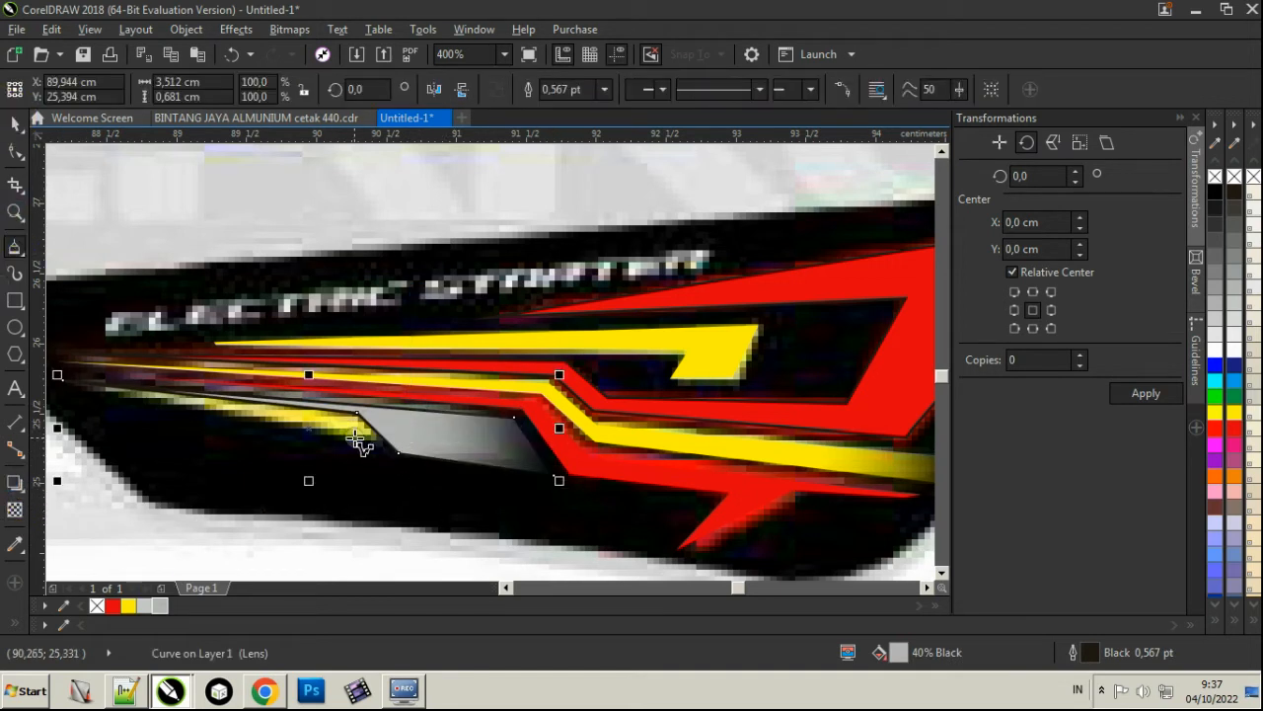
{"action": "left_click", "coordinate": [357, 436]}
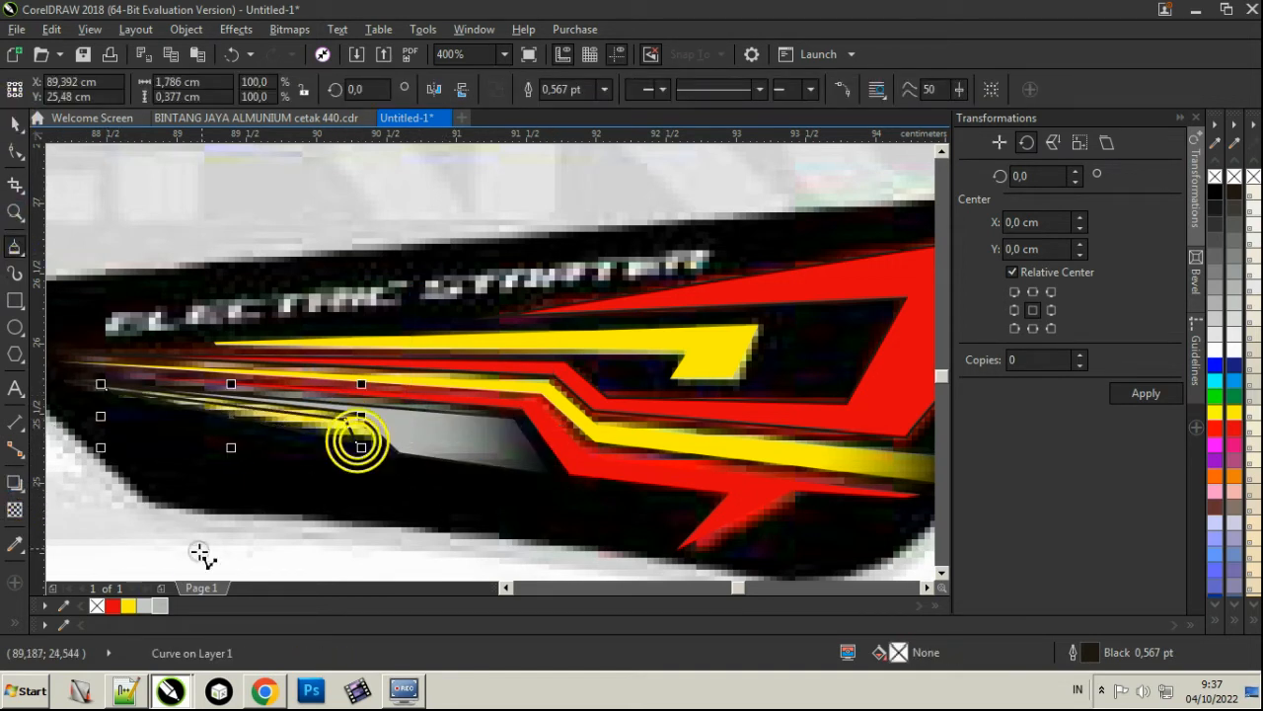
{"action": "left_click", "coordinate": [128, 606]}
{"action": "right_click", "coordinate": [96, 606]}
{"action": "scroll", "coordinate": [449, 293], "scroll_direction": "down", "scroll_amount": 1}
{"action": "left_click", "coordinate": [14, 124]}
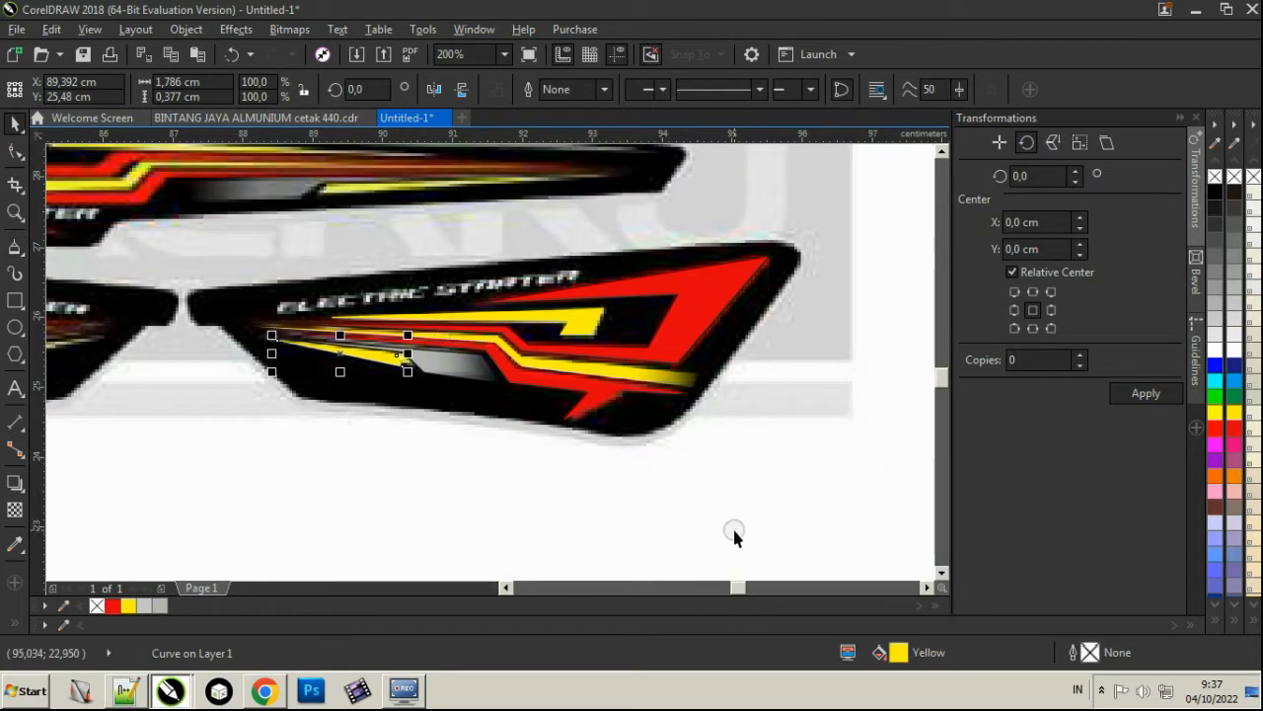
{"action": "left_click", "coordinate": [732, 528]}
Trace the top sticker's black outer border as a closed outline about 16.4 × 3 cm.
{"action": "scroll", "coordinate": [667, 395], "scroll_direction": "down", "scroll_amount": 2}
{"action": "scroll", "coordinate": [631, 304], "scroll_direction": "up", "scroll_amount": 1}
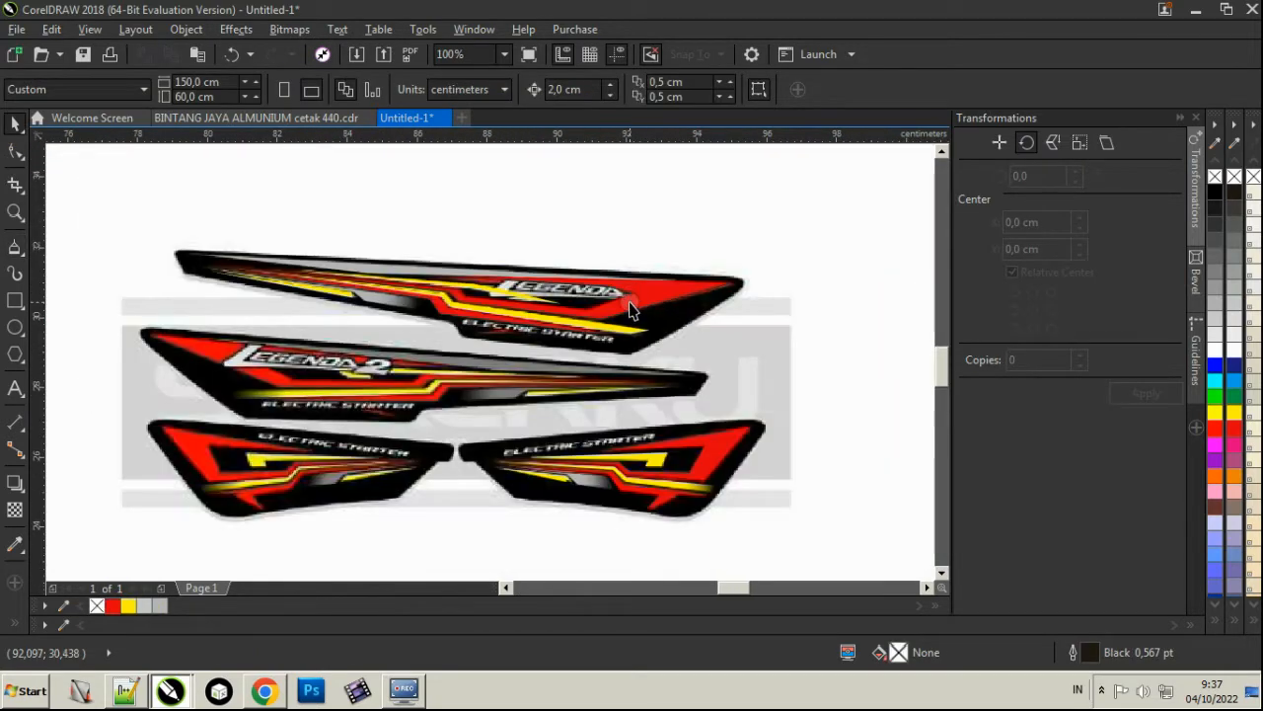
{"action": "left_click", "coordinate": [13, 247]}
{"action": "left_click", "coordinate": [187, 253]}
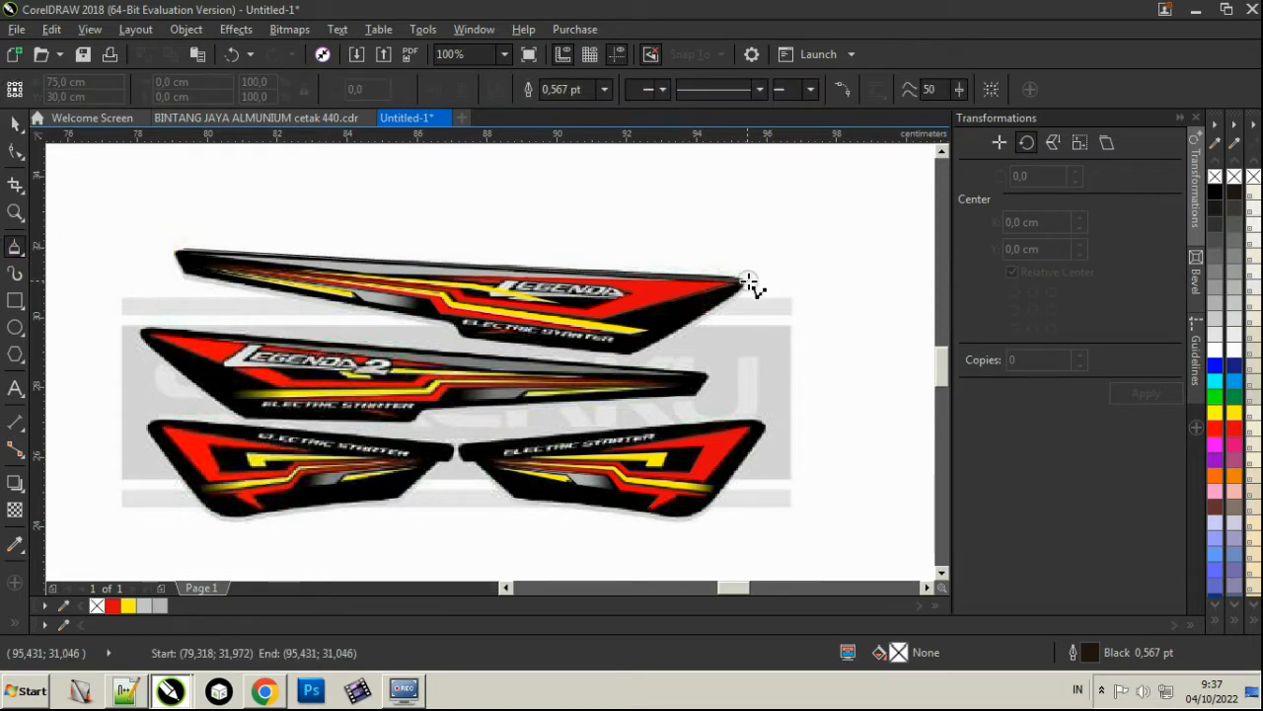
{"action": "left_click", "coordinate": [634, 357]}
{"action": "left_click", "coordinate": [451, 331]}
{"action": "left_click", "coordinate": [178, 248]}
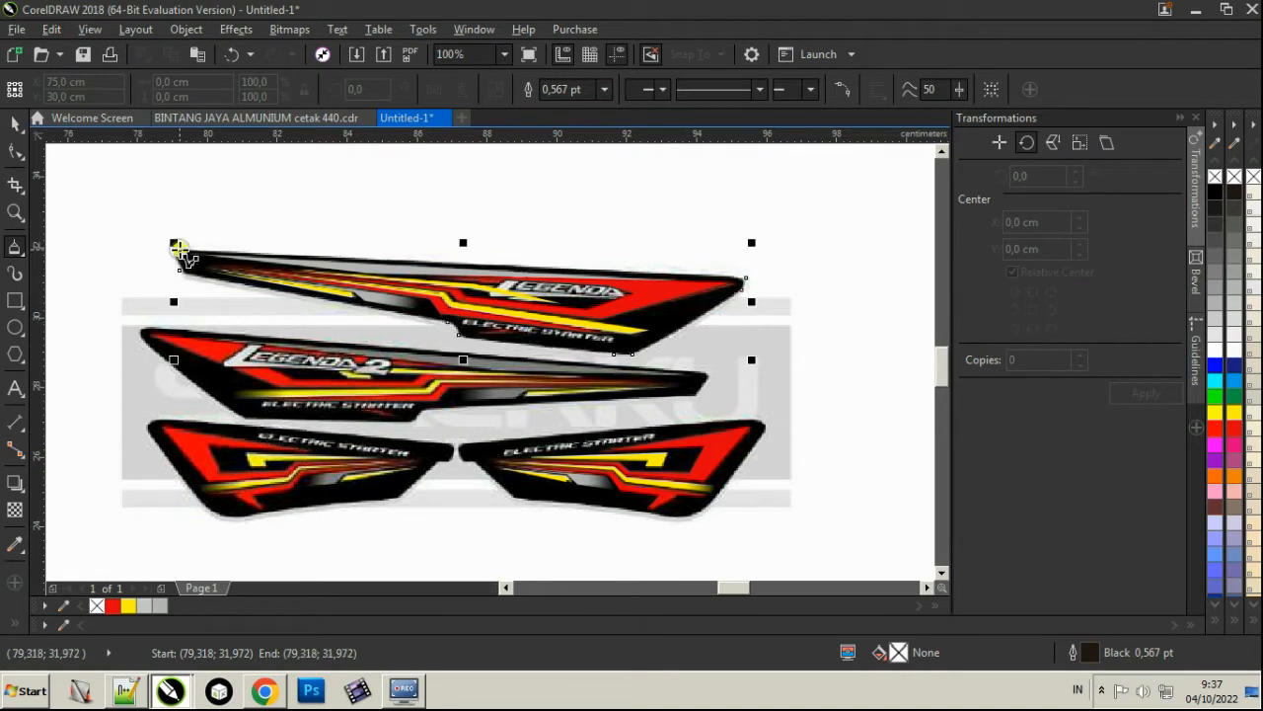
Fit the nodes at the top sticker outline's left tip to the artwork and round that end.
{"action": "left_click", "coordinate": [15, 151]}
{"action": "scroll", "coordinate": [151, 249], "scroll_direction": "up", "scroll_amount": 2}
{"action": "left_click_drag", "start_coordinate": [263, 257], "coordinate": [214, 254]}
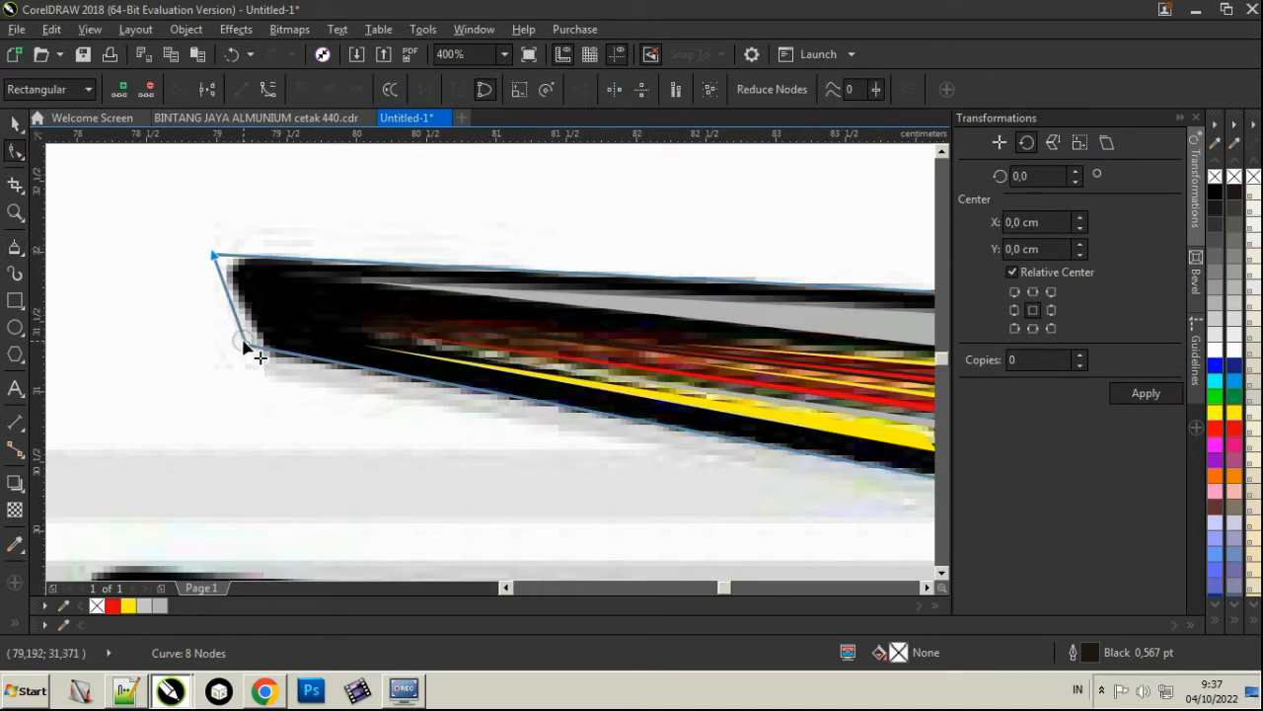
{"action": "left_click_drag", "start_coordinate": [247, 347], "coordinate": [273, 351]}
{"action": "double_click", "coordinate": [279, 257]}
{"action": "left_click_drag", "start_coordinate": [185, 237], "coordinate": [275, 405]}
{"action": "key", "text": "Delete"}
Round the right tip of the top sticker's outline by adding flanking nodes, curving the segments and removing the corner nodes.
{"action": "scroll", "coordinate": [176, 276], "scroll_direction": "down", "scroll_amount": 2}
{"action": "scroll", "coordinate": [753, 306], "scroll_direction": "up", "scroll_amount": 3}
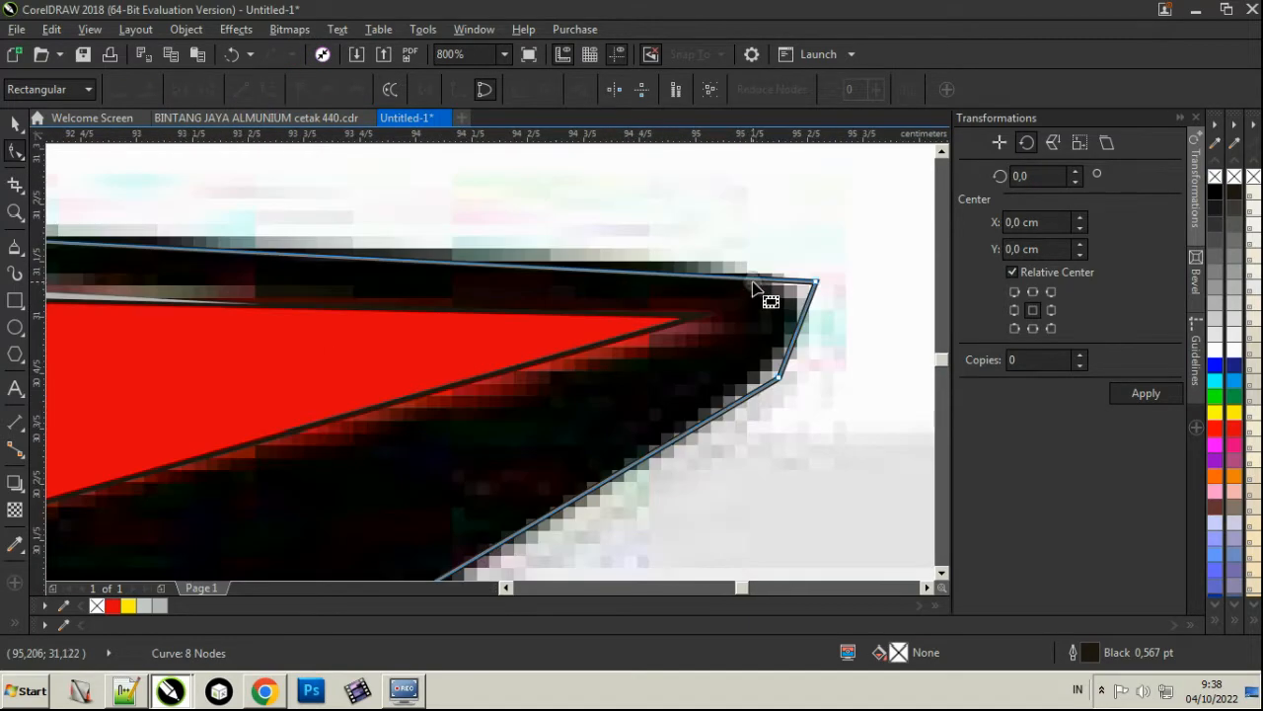
{"action": "double_click", "coordinate": [752, 278]}
{"action": "double_click", "coordinate": [761, 387]}
{"action": "left_click_drag", "start_coordinate": [831, 399], "coordinate": [783, 202]}
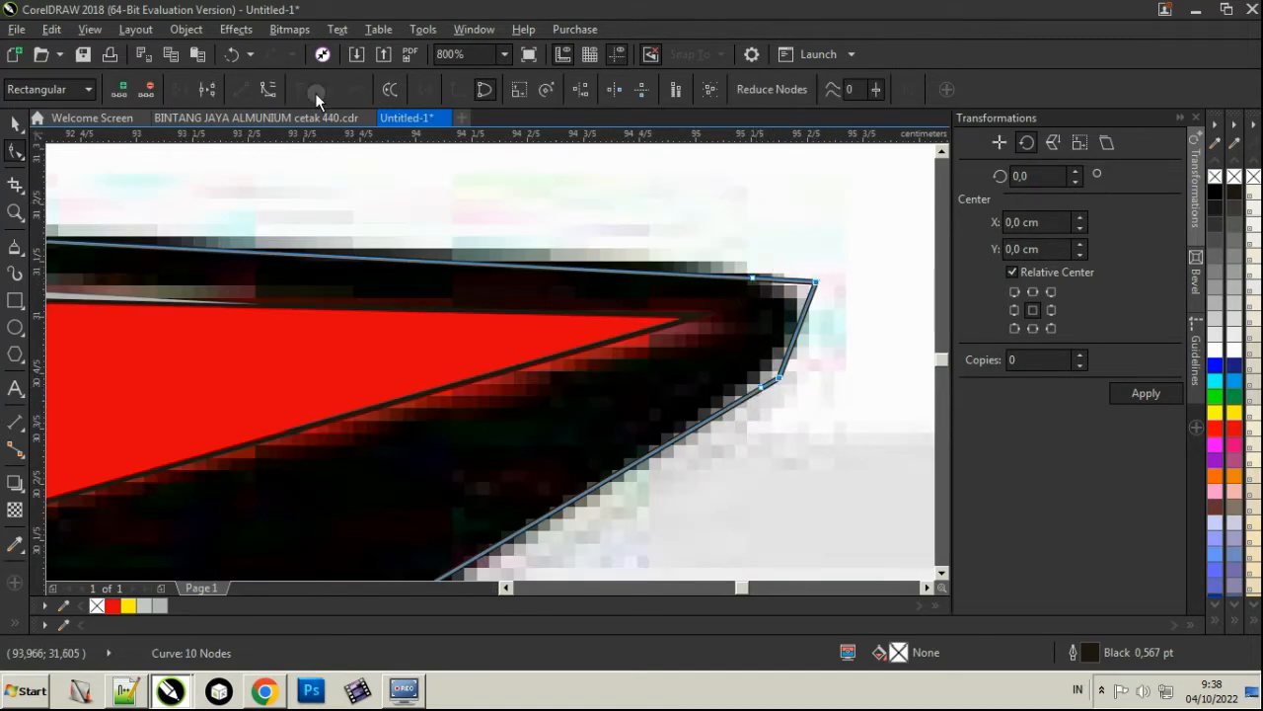
{"action": "key", "text": "Delete"}
Align the top sticker outline's lowest corner with the artwork and round it into a smooth curve.
{"action": "scroll", "coordinate": [564, 423], "scroll_direction": "down", "scroll_amount": 3}
{"action": "scroll", "coordinate": [496, 344], "scroll_direction": "up", "scroll_amount": 3}
{"action": "double_click", "coordinate": [497, 344]}
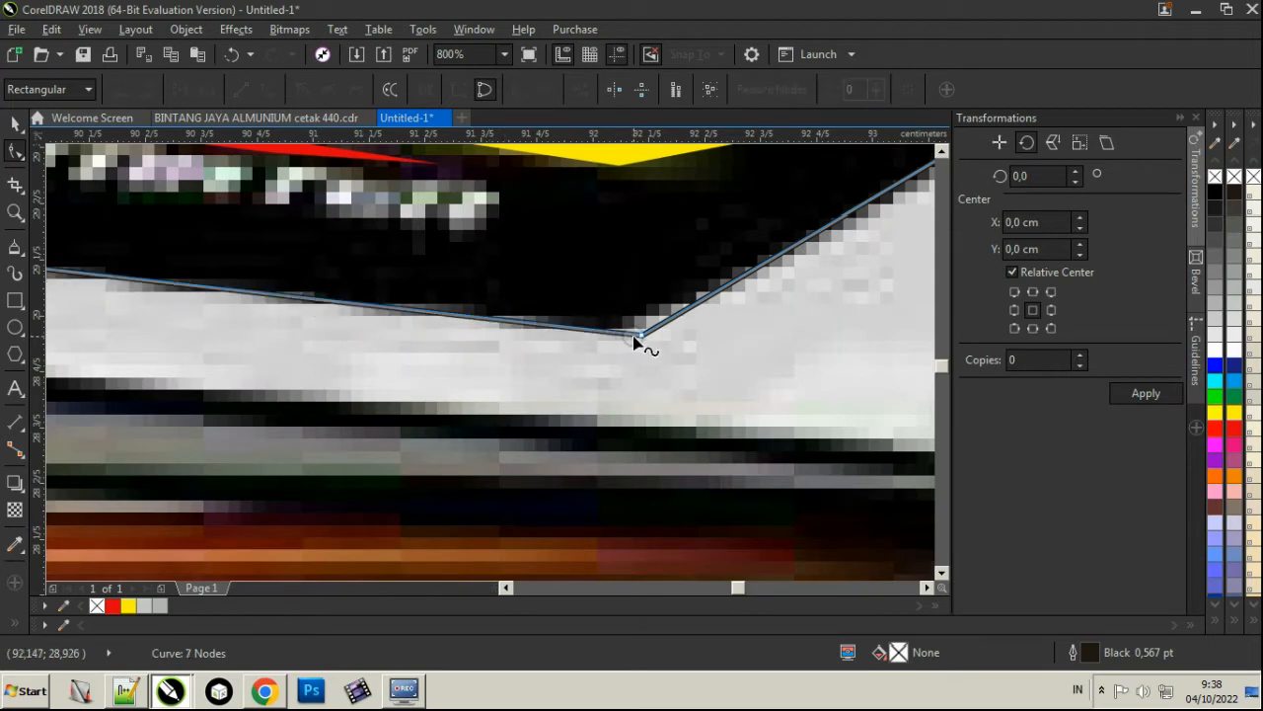
{"action": "left_click_drag", "start_coordinate": [634, 337], "coordinate": [636, 324]}
{"action": "double_click", "coordinate": [547, 314]}
{"action": "double_click", "coordinate": [735, 272]}
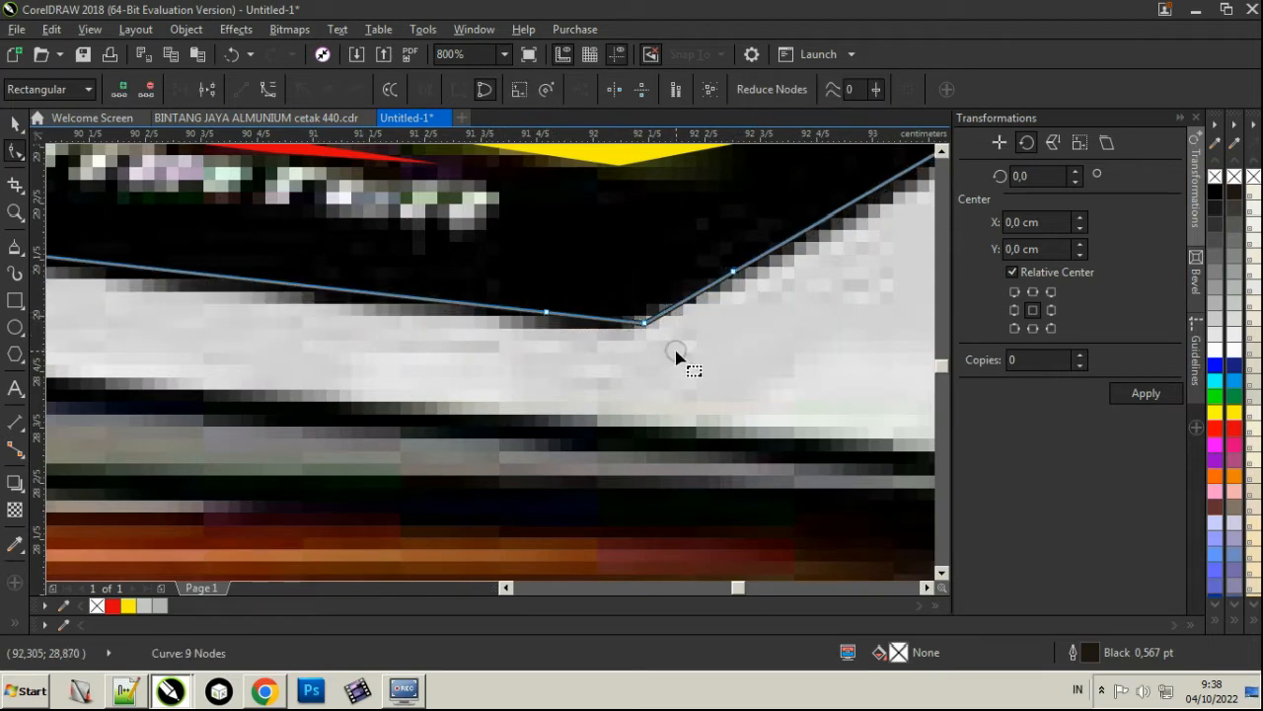
{"action": "left_click", "coordinate": [269, 89]}
{"action": "key", "text": "Delete"}
{"action": "left_click_drag", "start_coordinate": [547, 313], "coordinate": [490, 310]}
Reposition the two nodes of the step in the top sticker outline's lower edge and smooth them into an S-curve.
{"action": "scroll", "coordinate": [490, 314], "scroll_direction": "down", "scroll_amount": 3}
{"action": "scroll", "coordinate": [391, 304], "scroll_direction": "up", "scroll_amount": 3}
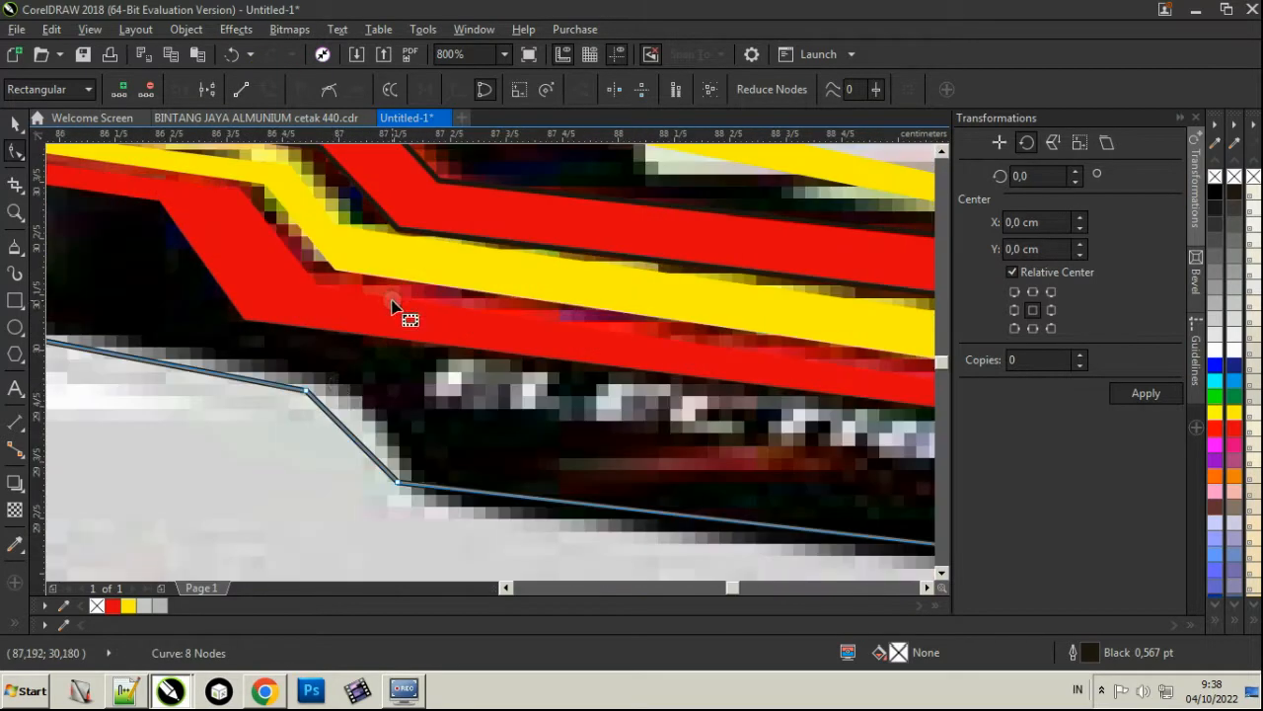
{"action": "left_click_drag", "start_coordinate": [309, 393], "coordinate": [330, 385]}
{"action": "left_click_drag", "start_coordinate": [398, 481], "coordinate": [456, 494]}
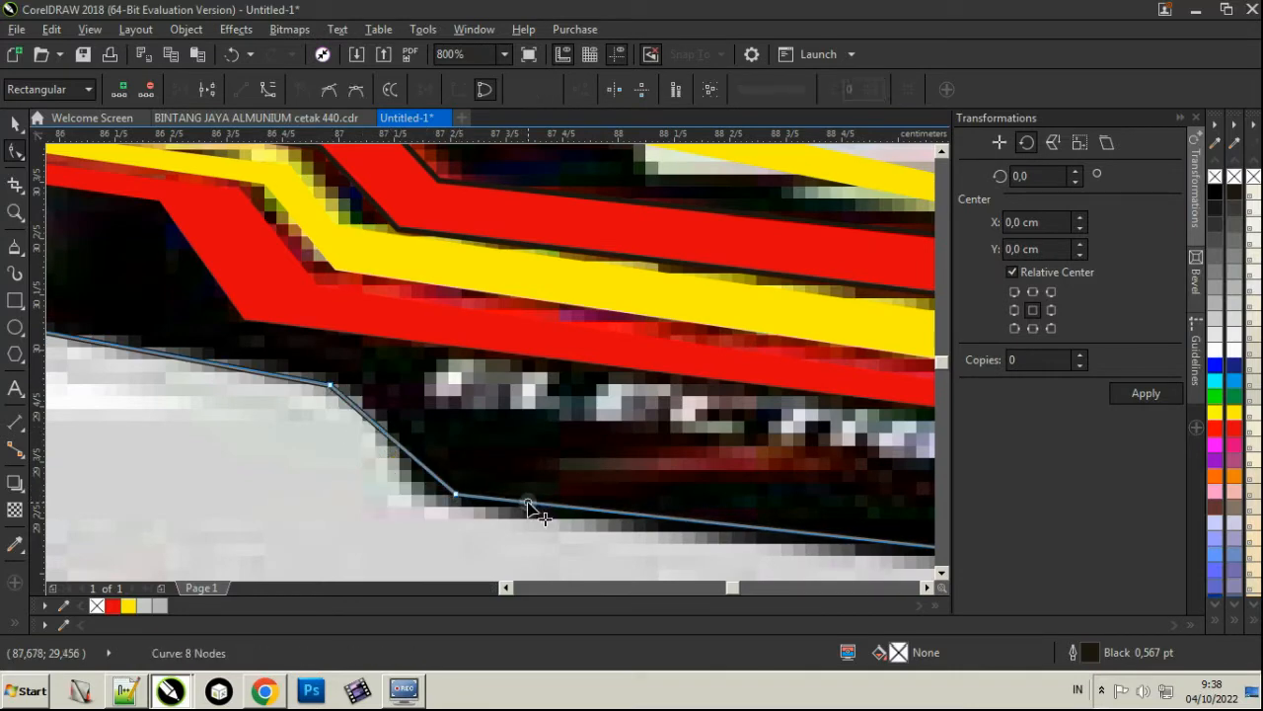
{"action": "double_click", "coordinate": [528, 501]}
{"action": "left_click", "coordinate": [290, 381]}
{"action": "double_click", "coordinate": [290, 379]}
{"action": "left_click_drag", "start_coordinate": [511, 535], "coordinate": [307, 192]}
{"action": "left_click", "coordinate": [271, 89]}
{"action": "key", "text": "Delete"}
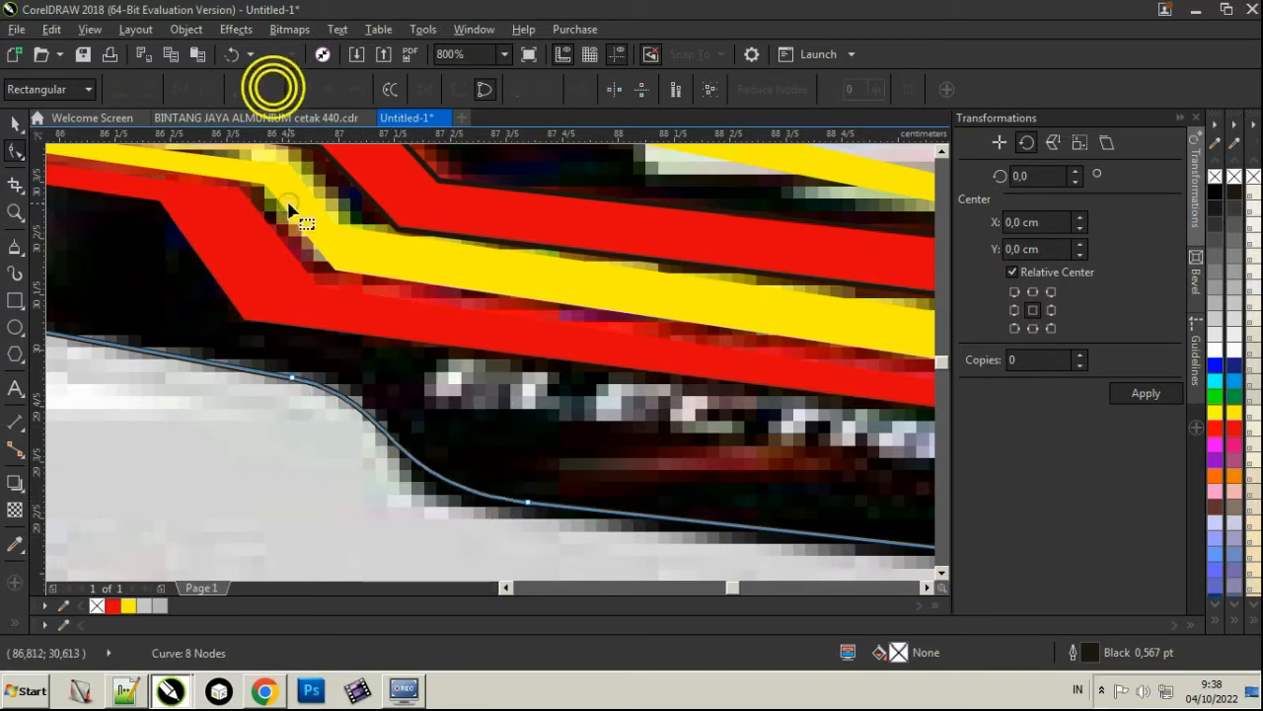
Fill the top sticker's outer shape black and deselect it.
{"action": "scroll", "coordinate": [386, 408], "scroll_direction": "down", "scroll_amount": 3}
{"action": "left_click", "coordinate": [16, 123]}
{"action": "left_click", "coordinate": [1214, 192]}
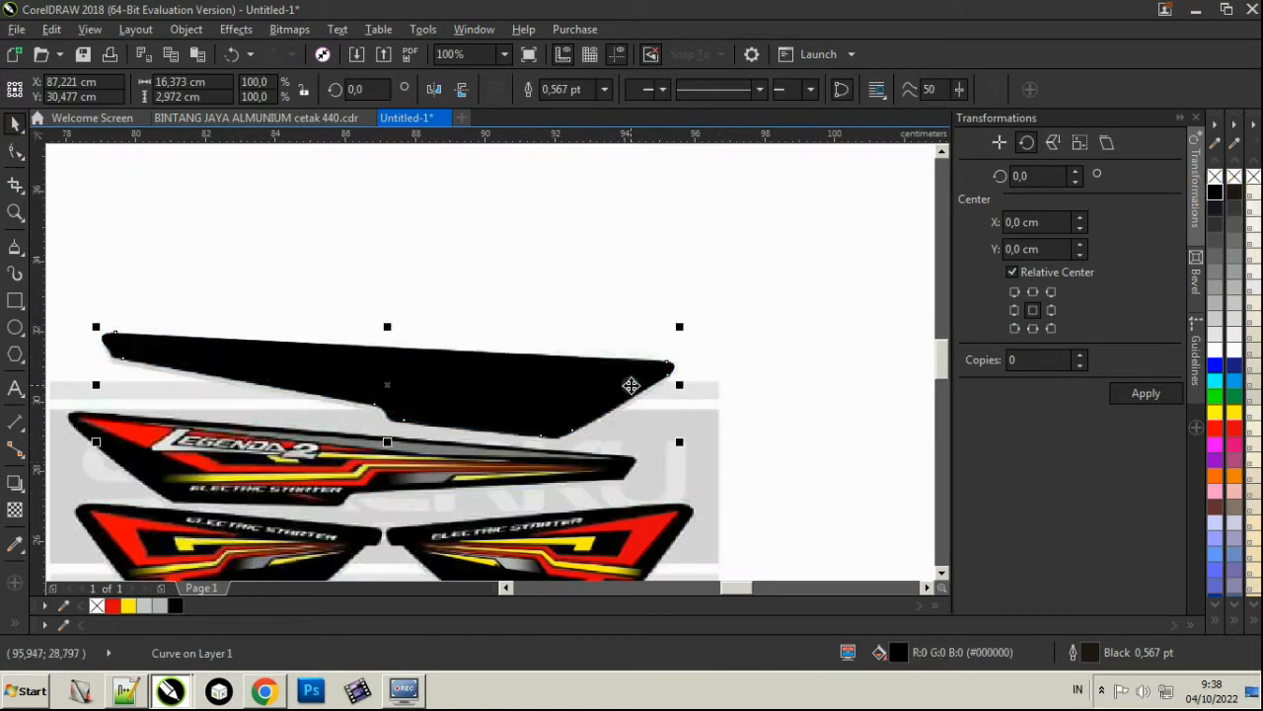
{"action": "scroll", "coordinate": [709, 407], "scroll_direction": "down", "scroll_amount": 3}
{"action": "left_click", "coordinate": [473, 457]}
Trace the lower-right sticker's black outer border as a closed outline.
{"action": "scroll", "coordinate": [475, 464], "scroll_direction": "up", "scroll_amount": 3}
{"action": "left_click", "coordinate": [15, 247]}
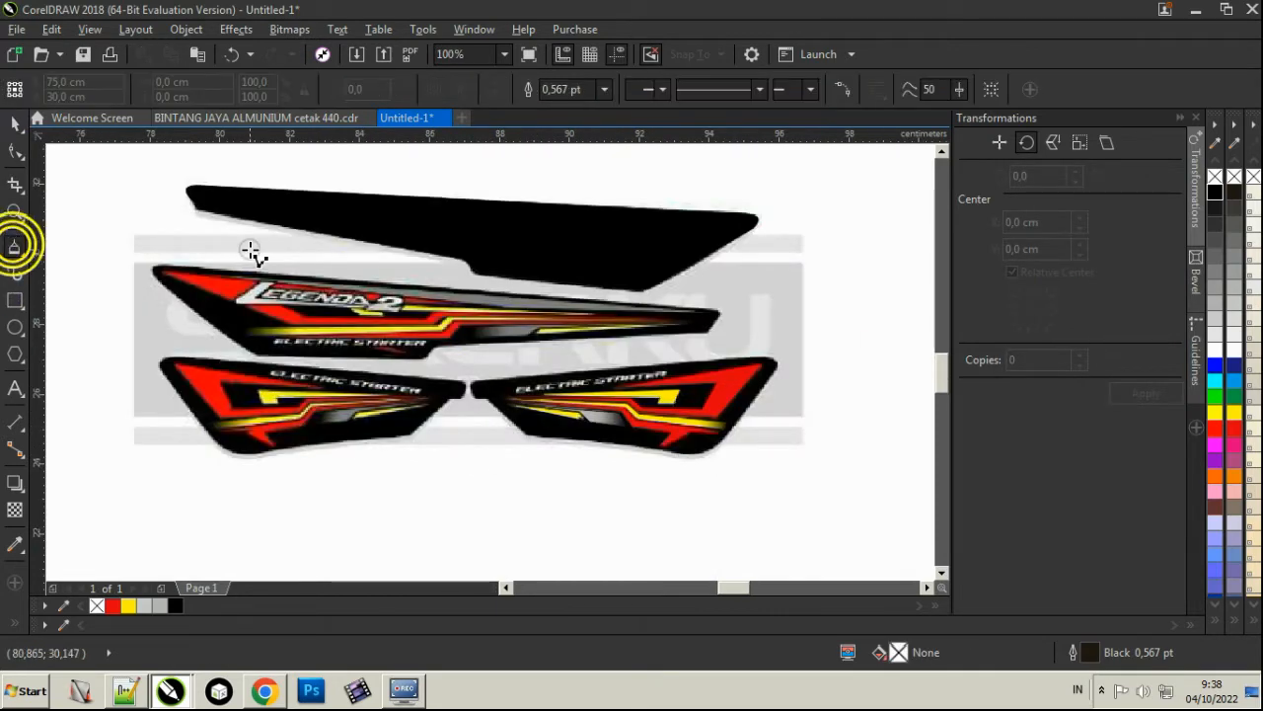
{"action": "scroll", "coordinate": [780, 409], "scroll_direction": "up", "scroll_amount": 3}
{"action": "left_click", "coordinate": [784, 328]}
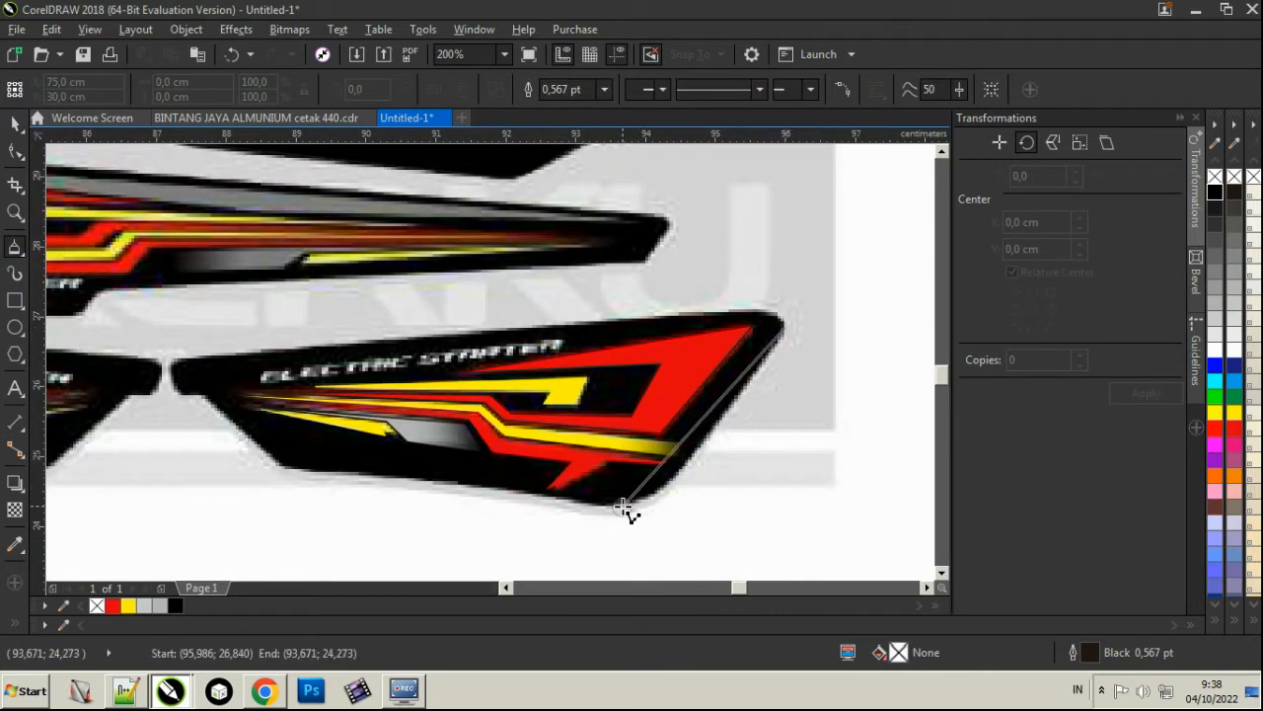
{"action": "left_click", "coordinate": [621, 507]}
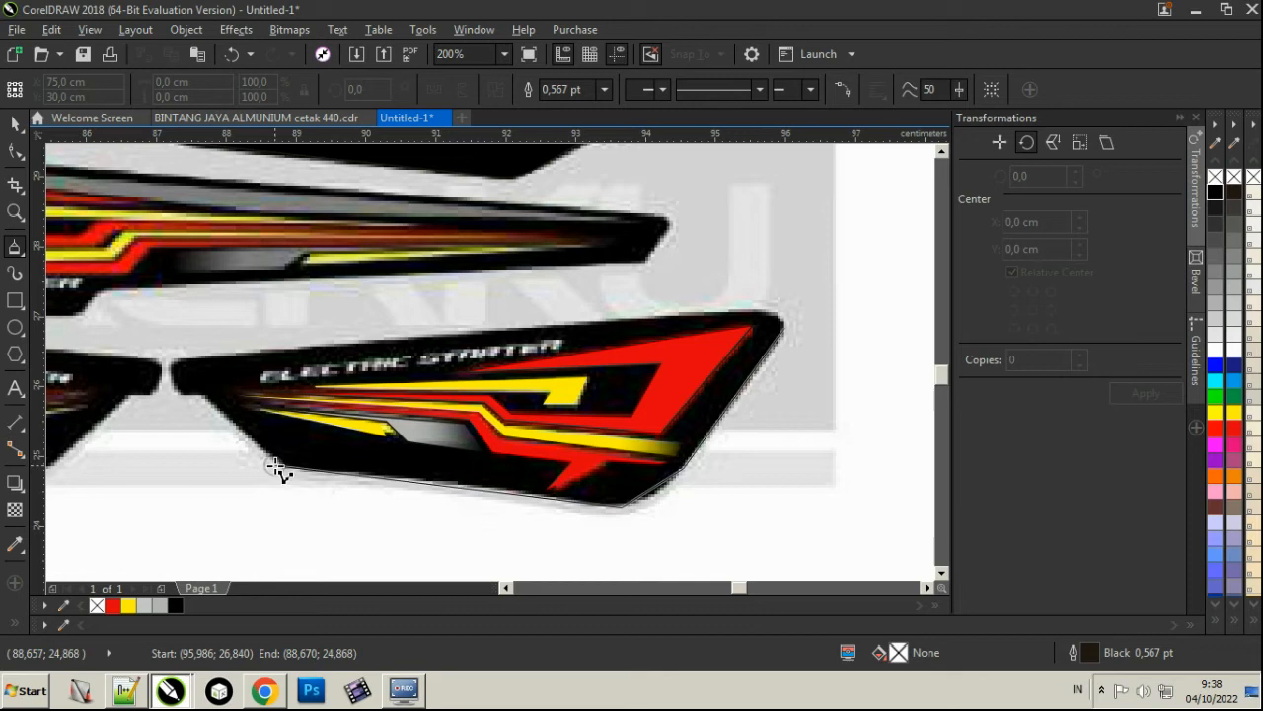
{"action": "left_click", "coordinate": [206, 395]}
{"action": "left_click", "coordinate": [756, 312]}
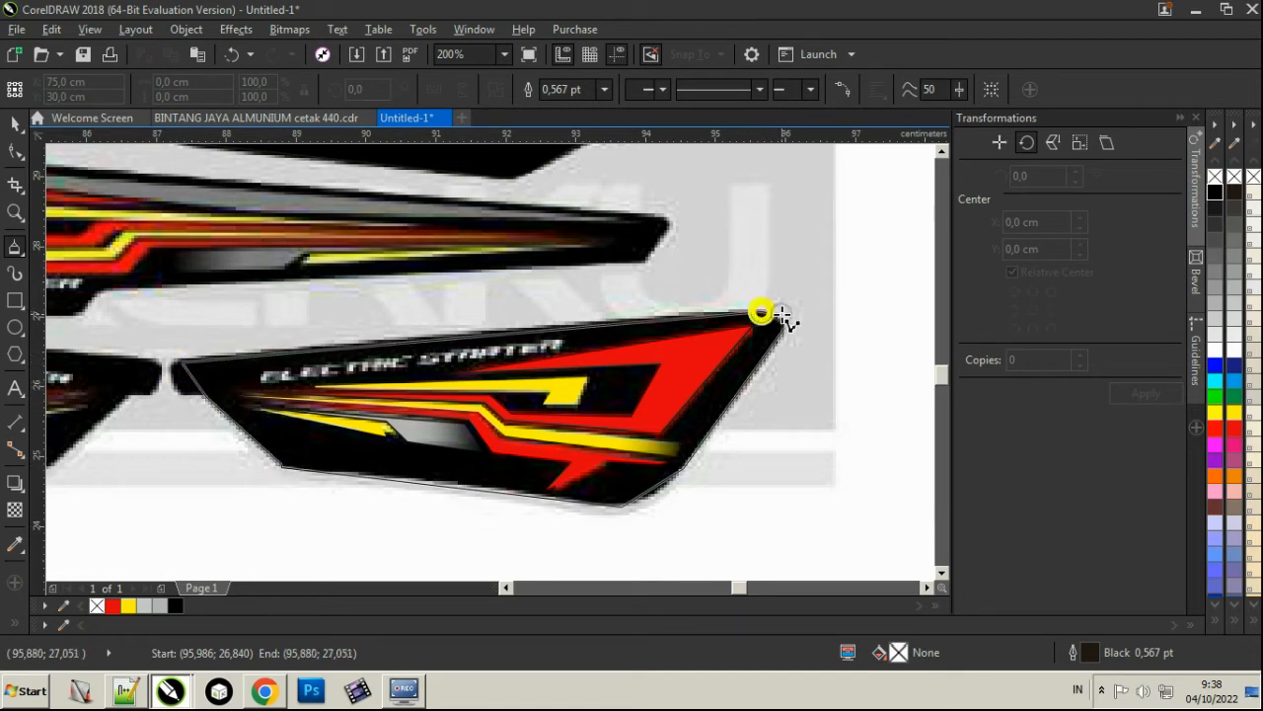
{"action": "left_click", "coordinate": [786, 322]}
Round the upper-right corner of the lower-right sticker's outline with curved segments between added nodes.
{"action": "left_click", "coordinate": [15, 148]}
{"action": "scroll", "coordinate": [862, 323], "scroll_direction": "up", "scroll_amount": 2}
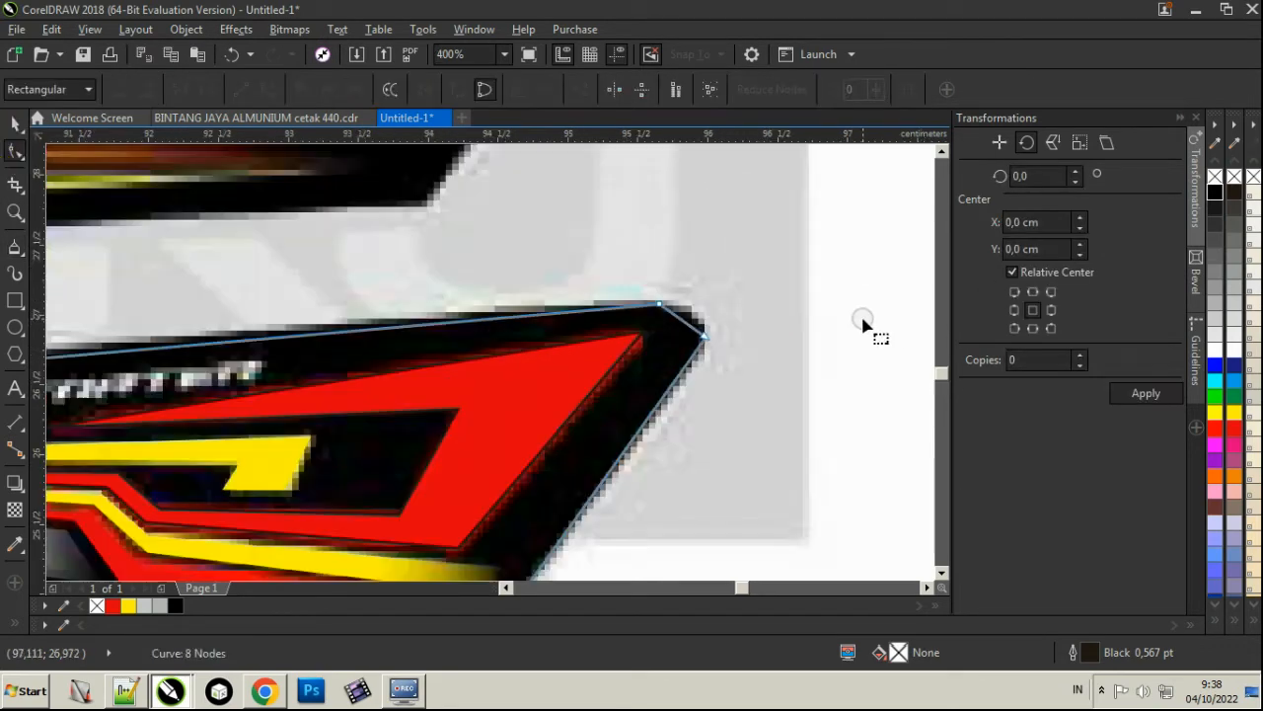
{"action": "double_click", "coordinate": [627, 307]}
{"action": "left_click", "coordinate": [269, 89]}
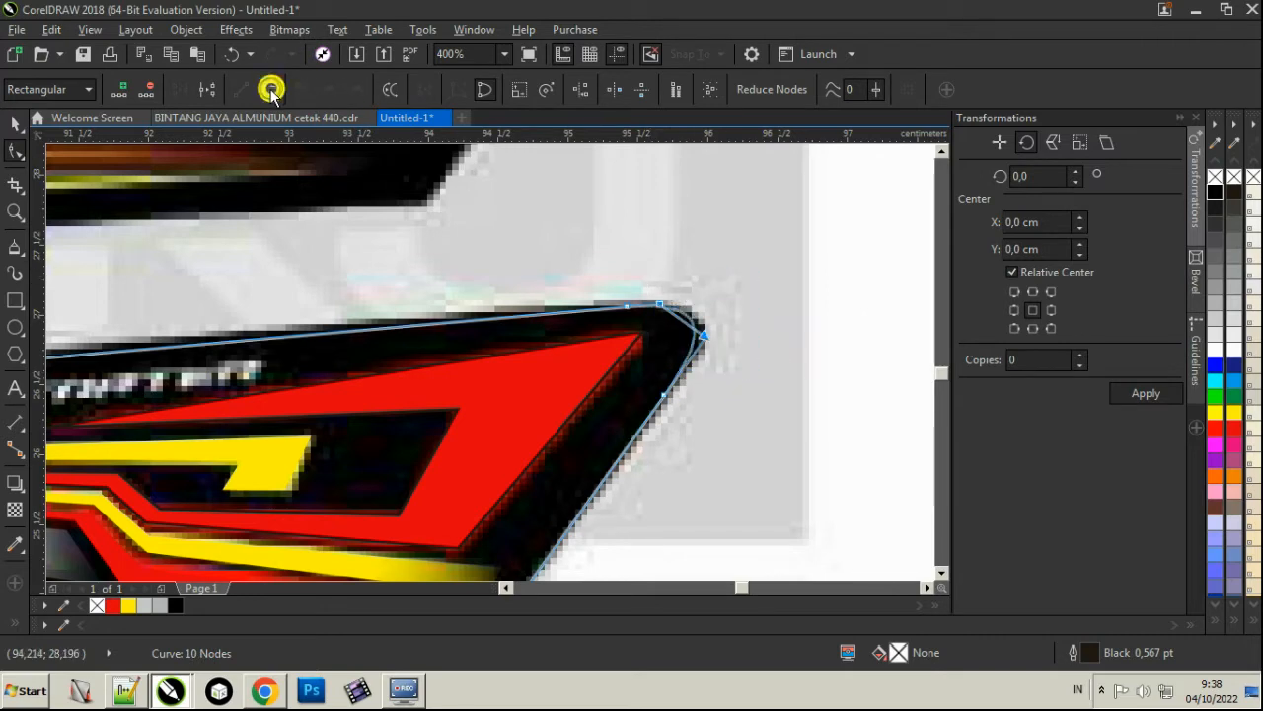
{"action": "key", "text": "Delete"}
Remove the extra node and round the upper-left corner of the lower-right sticker's outline into a curve.
{"action": "scroll", "coordinate": [799, 240], "scroll_direction": "down", "scroll_amount": 2}
{"action": "scroll", "coordinate": [472, 274], "scroll_direction": "up", "scroll_amount": 2}
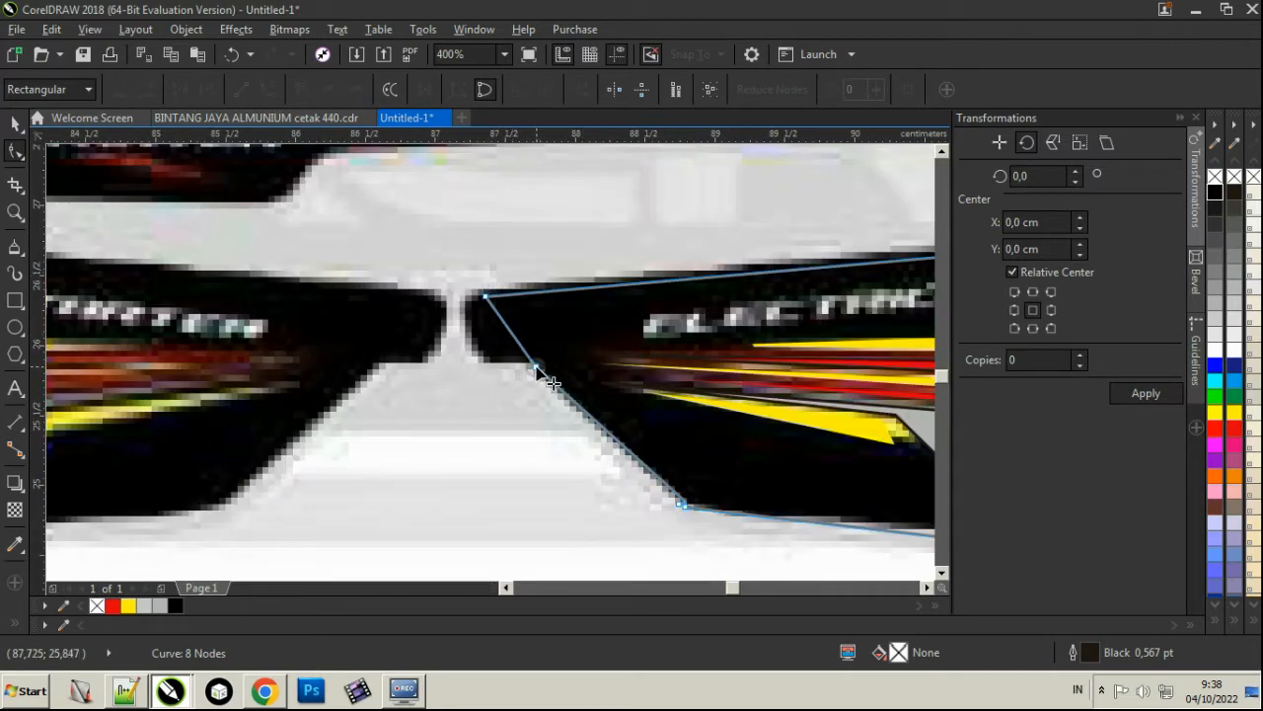
{"action": "double_click", "coordinate": [535, 368]}
{"action": "left_click", "coordinate": [553, 298]}
{"action": "double_click", "coordinate": [550, 366]}
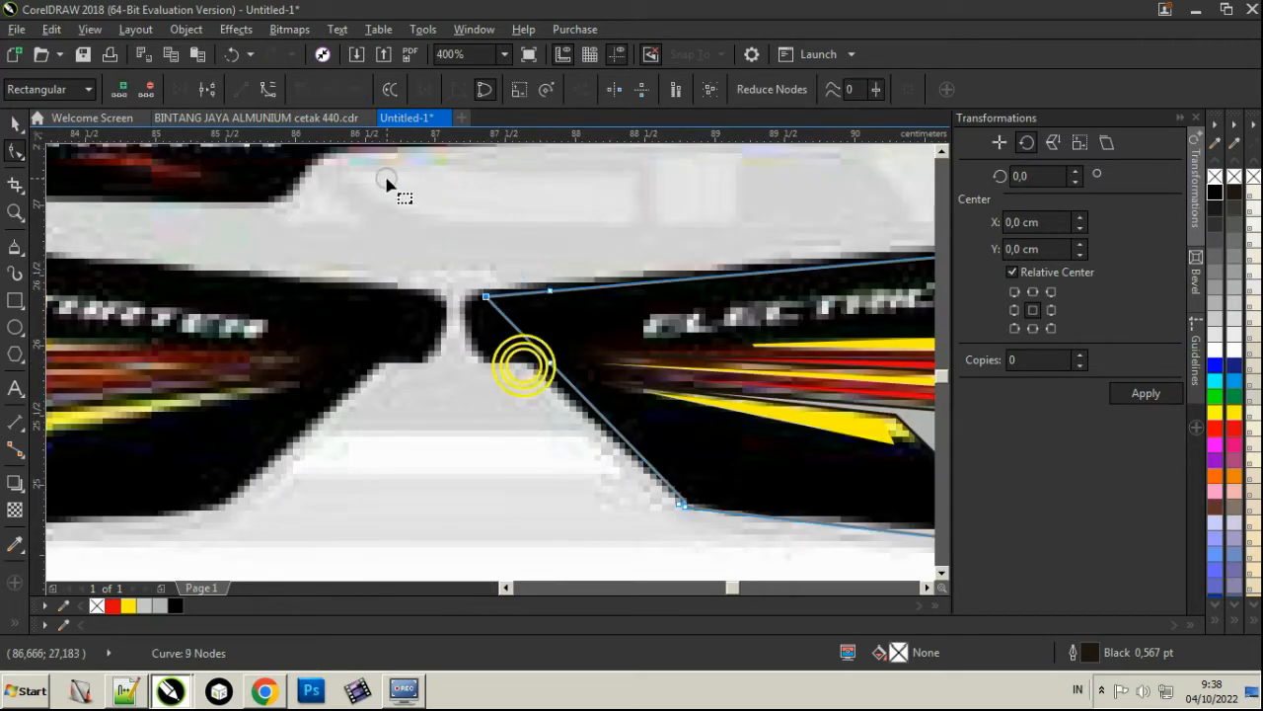
{"action": "left_click", "coordinate": [269, 87]}
{"action": "left_click_drag", "start_coordinate": [553, 294], "coordinate": [599, 294]}
{"action": "scroll", "coordinate": [480, 316], "scroll_direction": "down", "scroll_amount": 3}
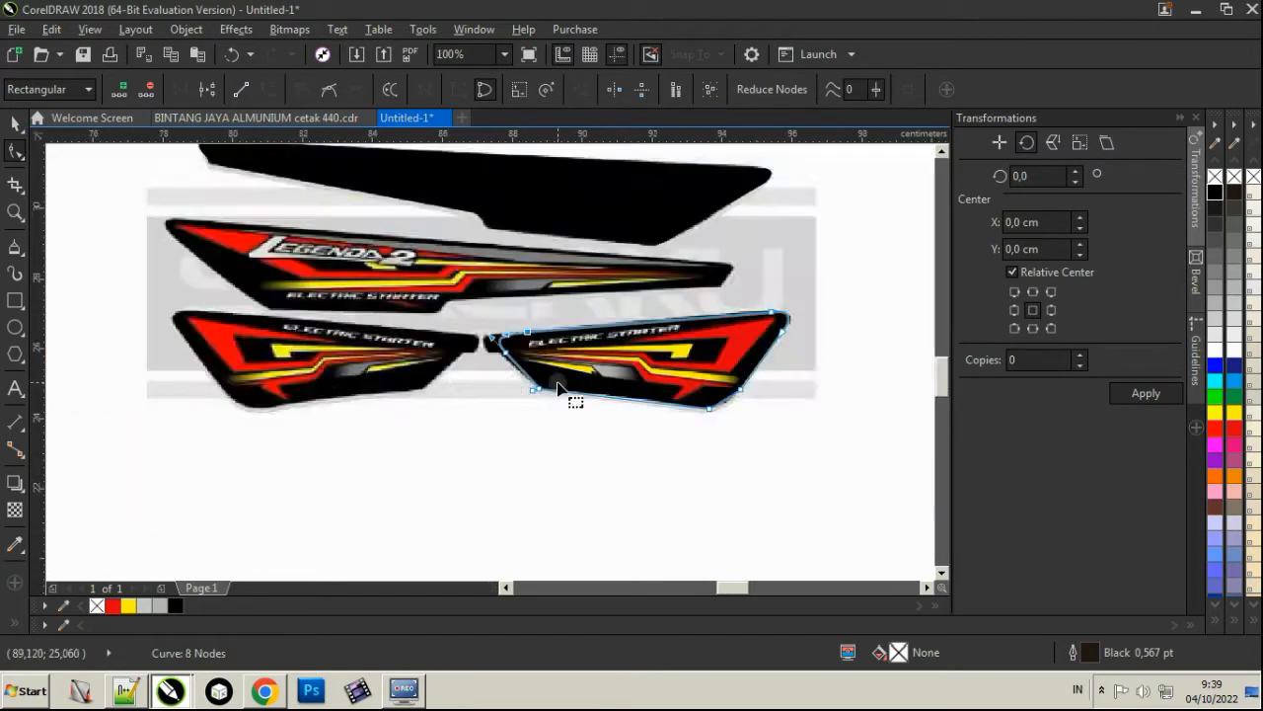
Round the lower-right corner of the lower-right sticker's outline into a curve and fill the shape black.
{"action": "scroll", "coordinate": [330, 395], "scroll_direction": "up", "scroll_amount": 3}
{"action": "left_click_drag", "start_coordinate": [459, 413], "coordinate": [502, 409]}
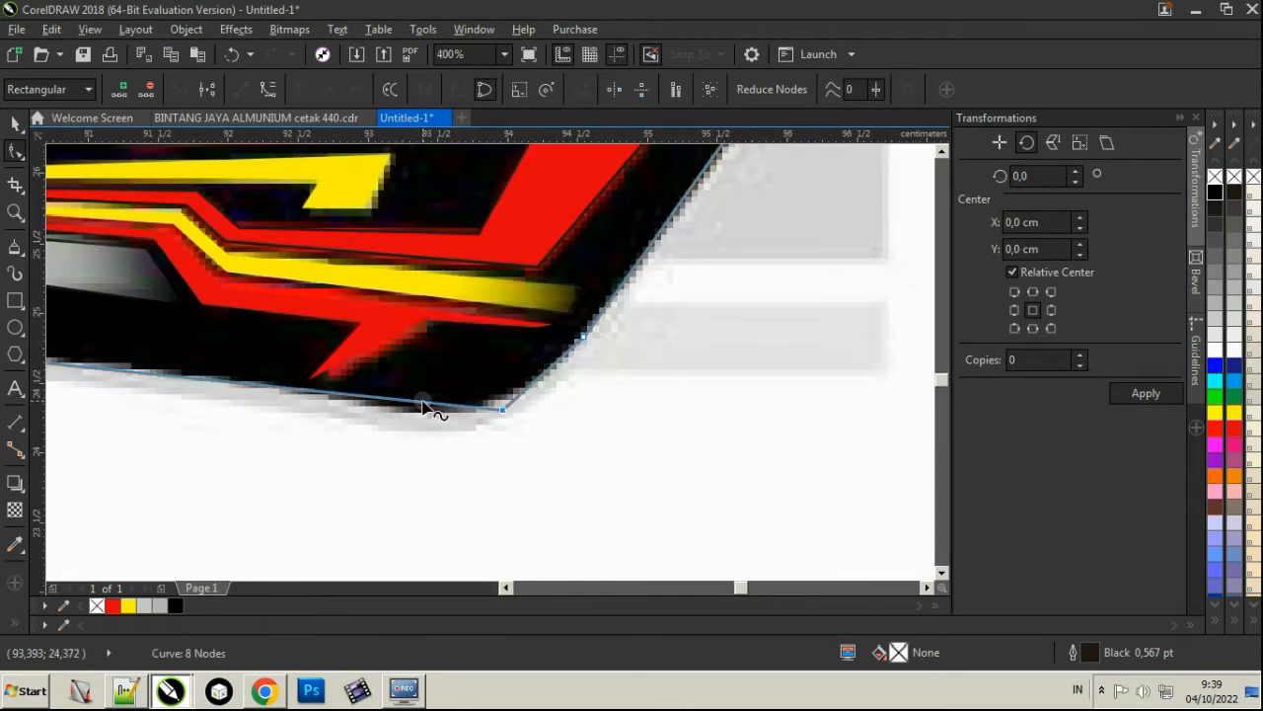
{"action": "double_click", "coordinate": [422, 401]}
{"action": "left_click_drag", "start_coordinate": [649, 447], "coordinate": [468, 288]}
{"action": "key", "text": "Delete"}
{"action": "scroll", "coordinate": [545, 383], "scroll_direction": "down", "scroll_amount": 2}
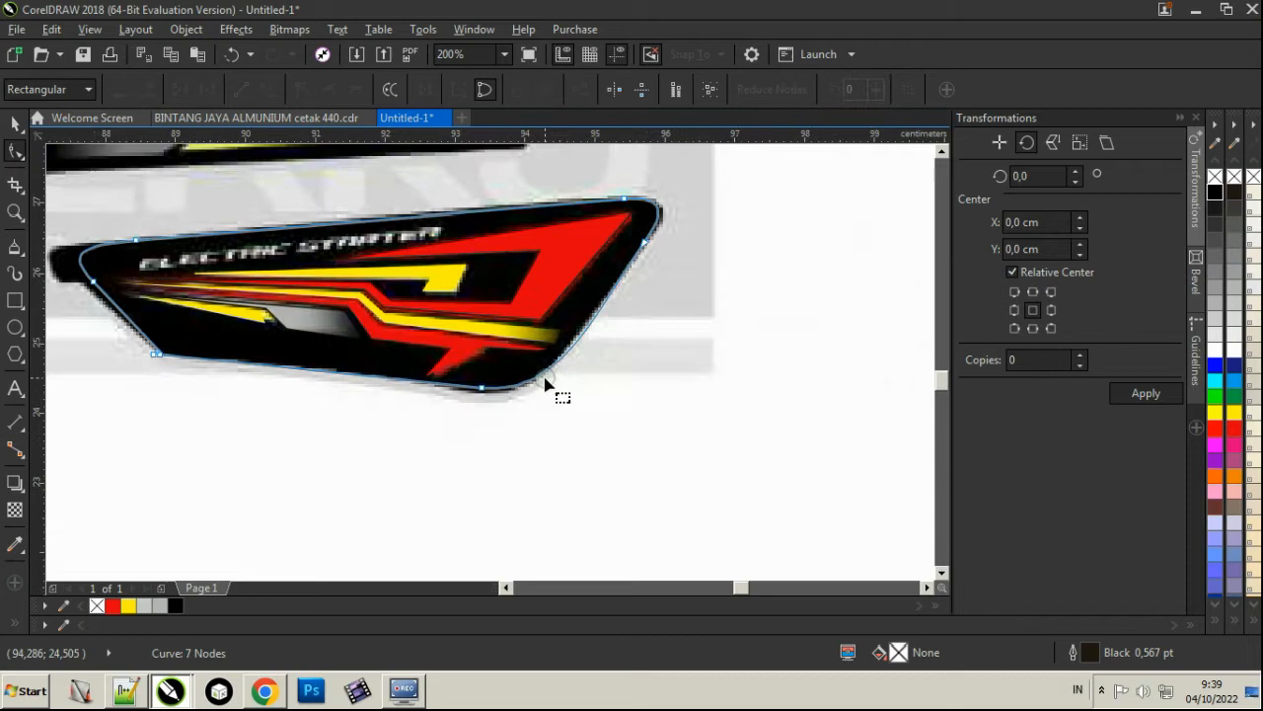
{"action": "left_click", "coordinate": [10, 122]}
{"action": "left_click", "coordinate": [1214, 190]}
Move all traced sticker shapes together off the source image onto the empty canvas.
{"action": "scroll", "coordinate": [485, 460], "scroll_direction": "down", "scroll_amount": 4}
{"action": "left_click_drag", "start_coordinate": [485, 460], "coordinate": [99, 225]}
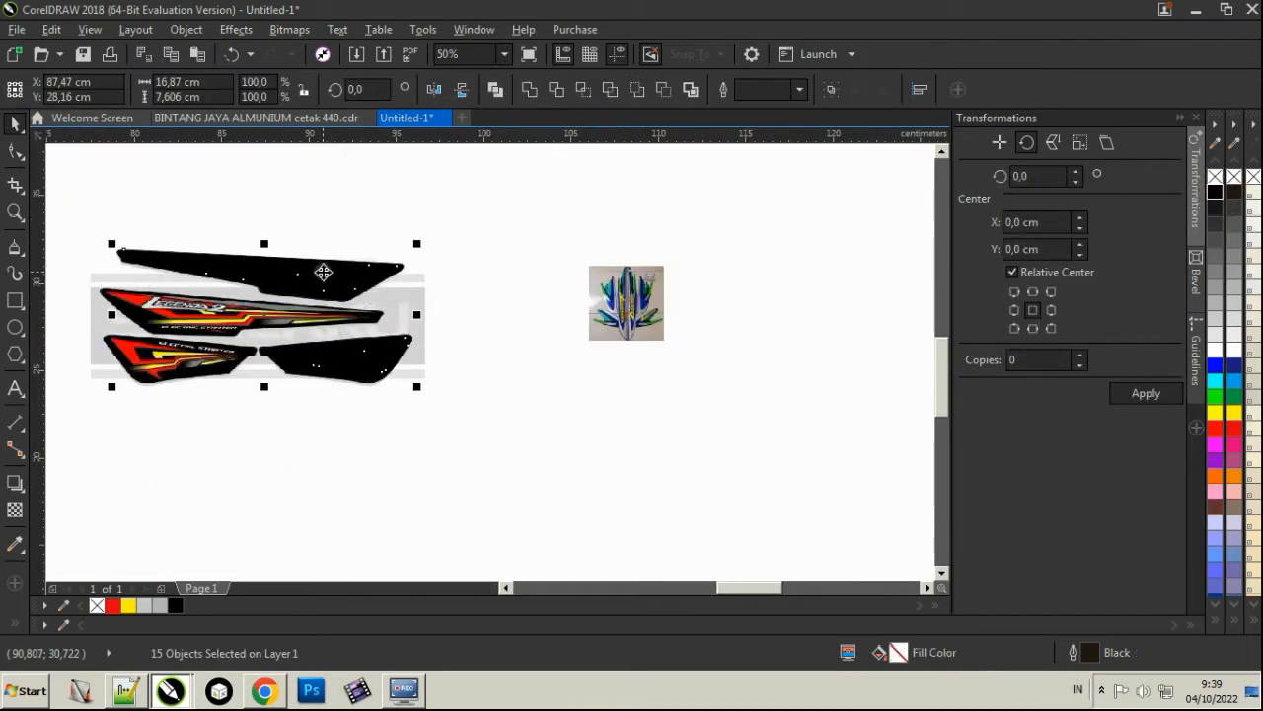
{"action": "scroll", "coordinate": [323, 272], "scroll_direction": "down", "scroll_amount": 1}
{"action": "left_click_drag", "start_coordinate": [322, 271], "coordinate": [534, 354]}
Send the black outer shapes of the top and lower-right stickers to the back, behind their coloured stripes.
{"action": "scroll", "coordinate": [577, 385], "scroll_direction": "up", "scroll_amount": 2}
{"action": "left_click", "coordinate": [585, 276]}
{"action": "left_click", "coordinate": [561, 248]}
{"action": "key", "text": "shift+Page_Down"}
{"action": "left_click", "coordinate": [587, 379]}
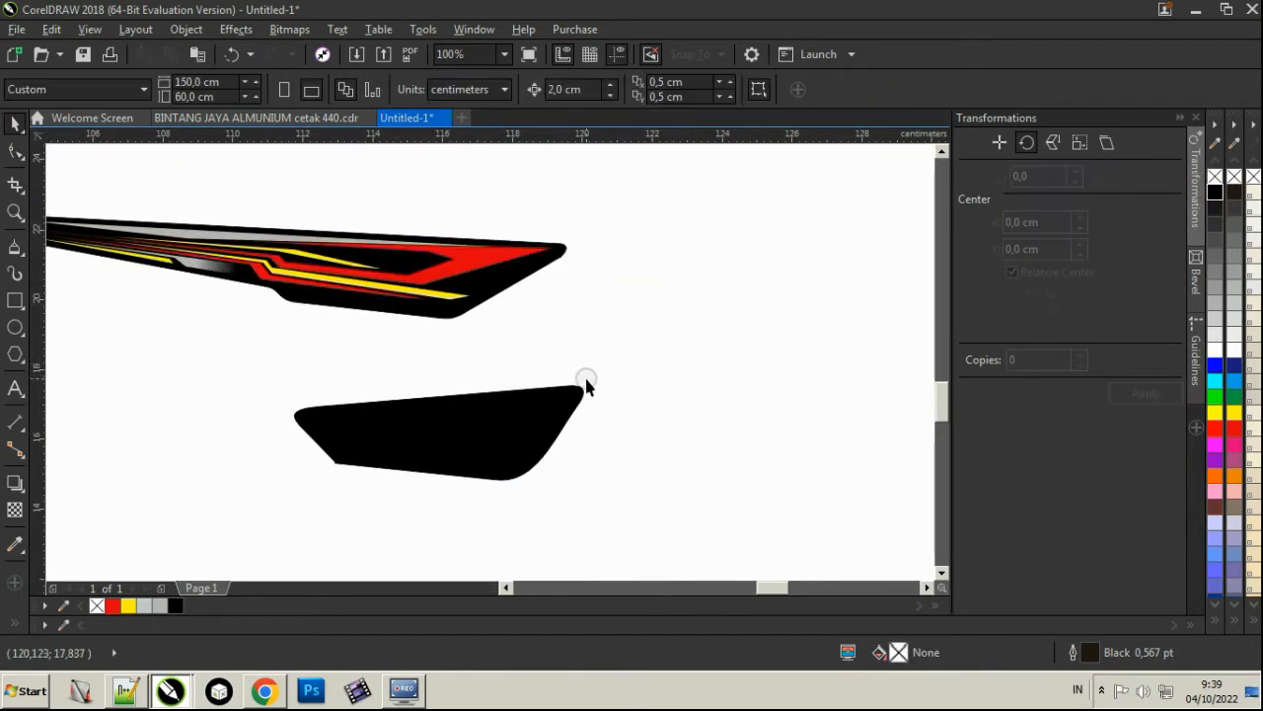
{"action": "left_click", "coordinate": [581, 390]}
{"action": "key", "text": "shift+Page_Down"}
{"action": "left_click", "coordinate": [651, 375]}
Move the blue Legenda sticker photo above the traced stickers and rotate it by 90 degrees.
{"action": "scroll", "coordinate": [651, 371], "scroll_direction": "down", "scroll_amount": 2}
{"action": "scroll", "coordinate": [582, 288], "scroll_direction": "up", "scroll_amount": 2}
{"action": "left_click_drag", "start_coordinate": [361, 237], "coordinate": [475, 292]}
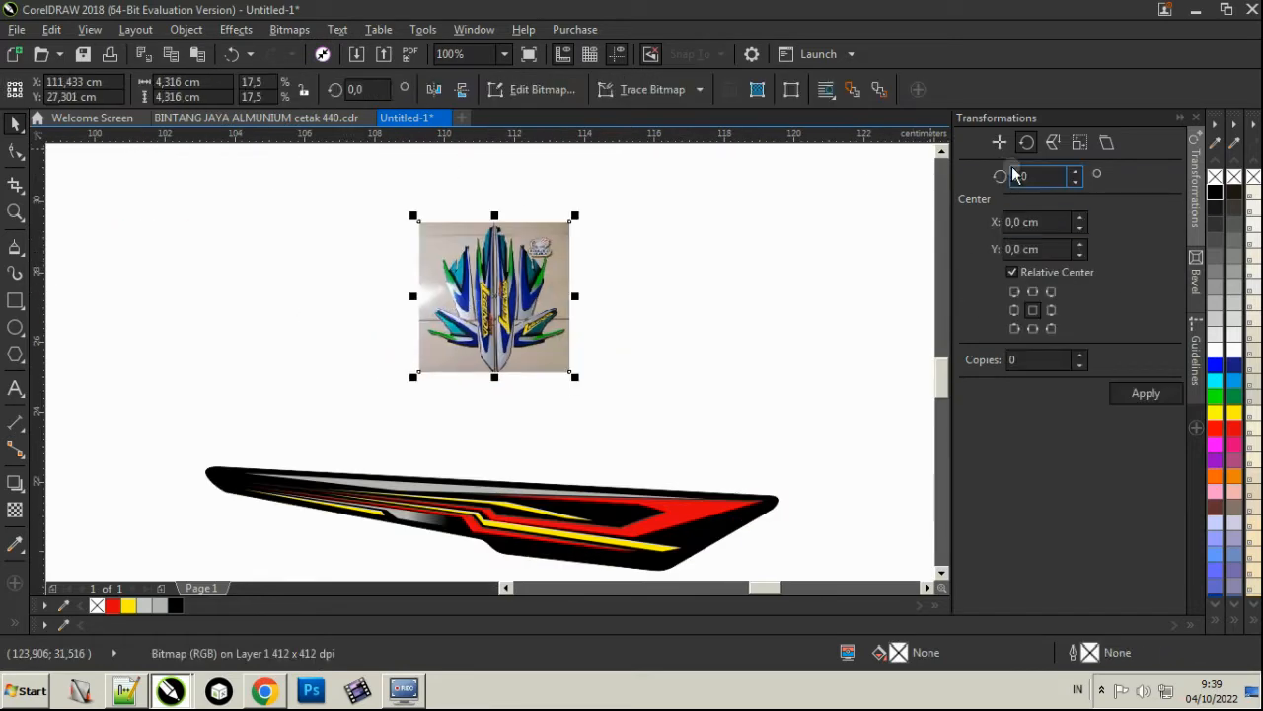
{"action": "double_click", "coordinate": [1012, 169]}
{"action": "type", "text": "90"}
{"action": "key", "text": "Return"}
Trace the large yellow letter L of the LEGENDA lettering, including its long underline, as a closed Pen outline.
{"action": "scroll", "coordinate": [523, 310], "scroll_direction": "up", "scroll_amount": 2}
{"action": "left_click", "coordinate": [764, 304]}
{"action": "scroll", "coordinate": [450, 281], "scroll_direction": "up", "scroll_amount": 2}
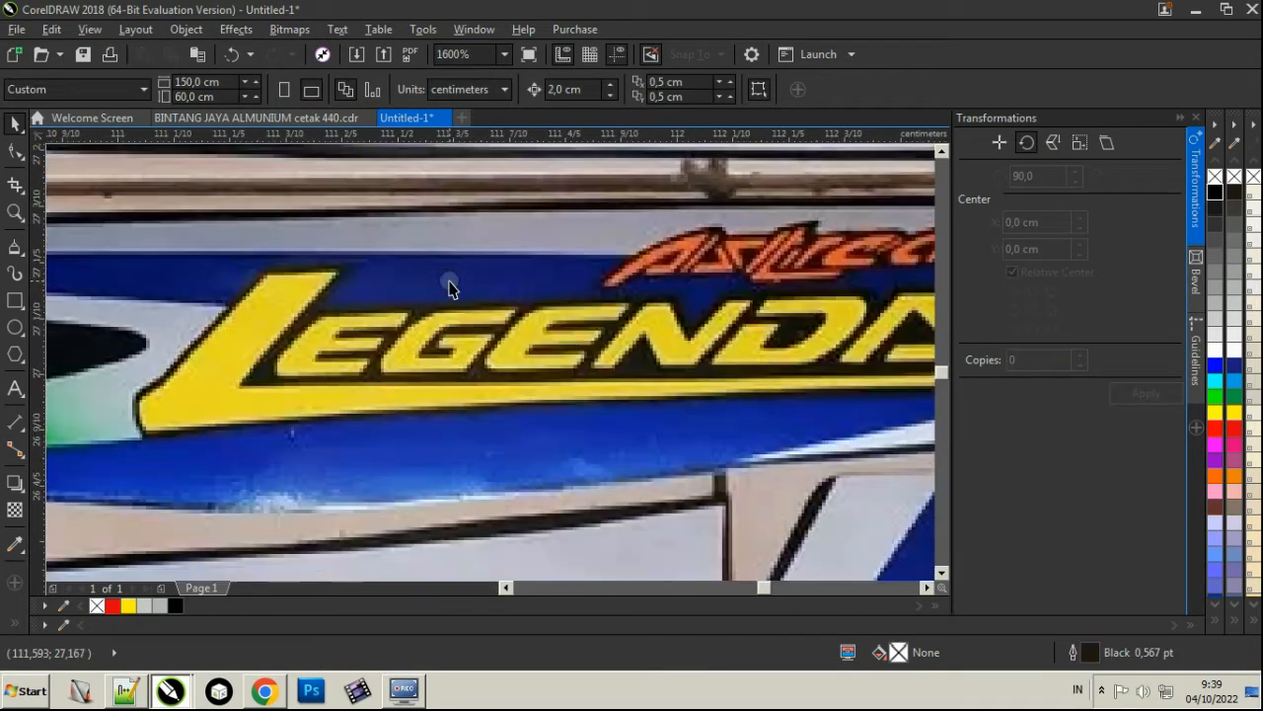
{"action": "left_click", "coordinate": [14, 247]}
{"action": "left_click", "coordinate": [338, 272]}
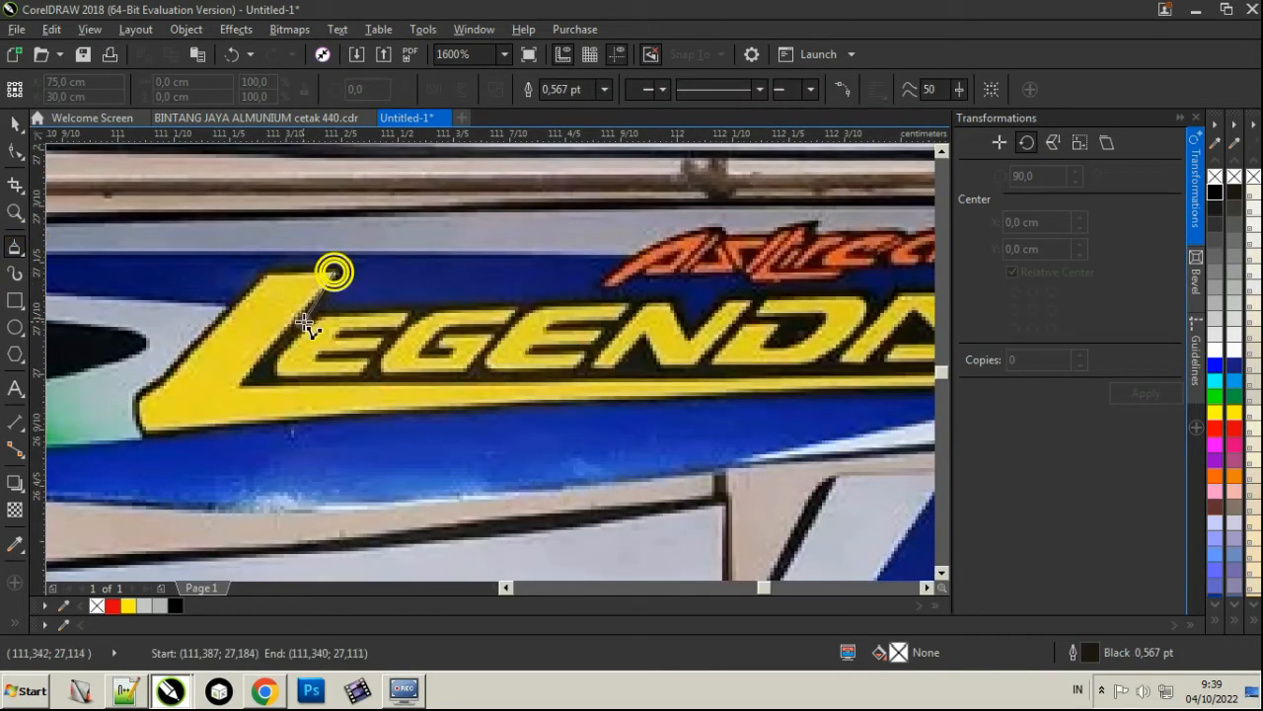
{"action": "left_click", "coordinate": [240, 383]}
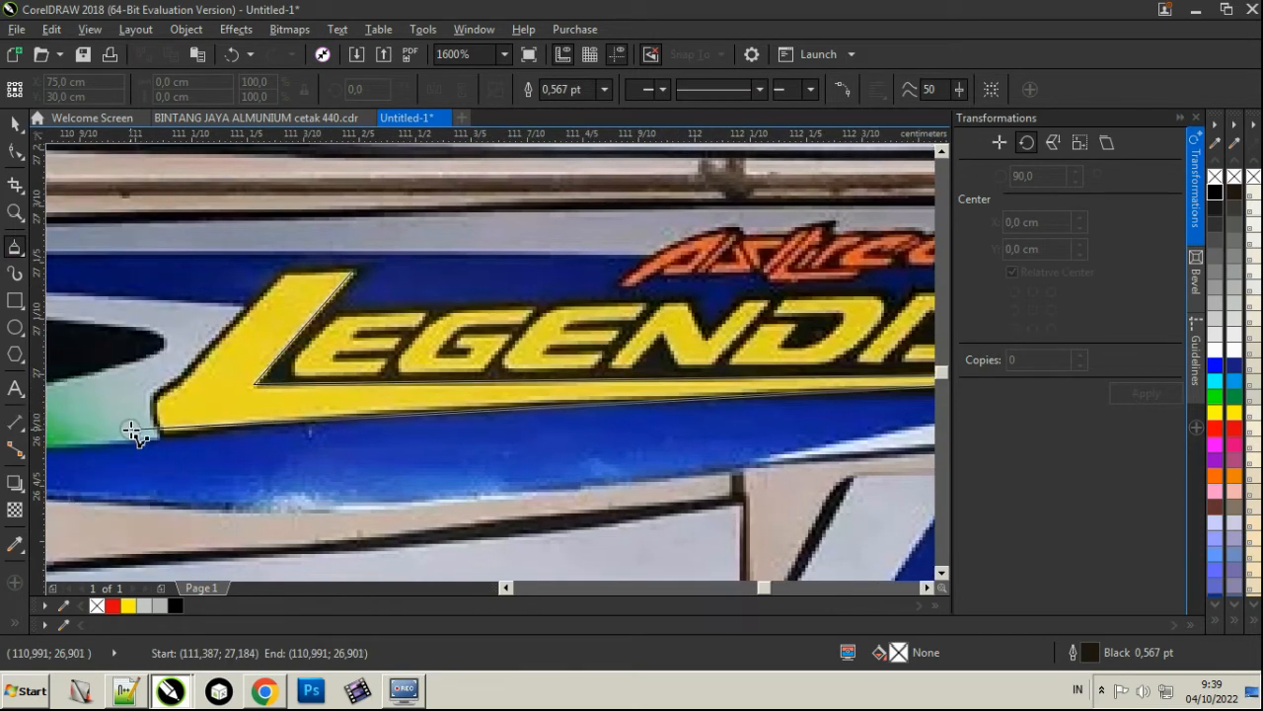
{"action": "left_click", "coordinate": [351, 273]}
Trace the first letter E of the LEGENDA lettering as a closed outline.
{"action": "scroll", "coordinate": [330, 312], "scroll_direction": "up", "scroll_amount": 1}
{"action": "left_click", "coordinate": [330, 259]}
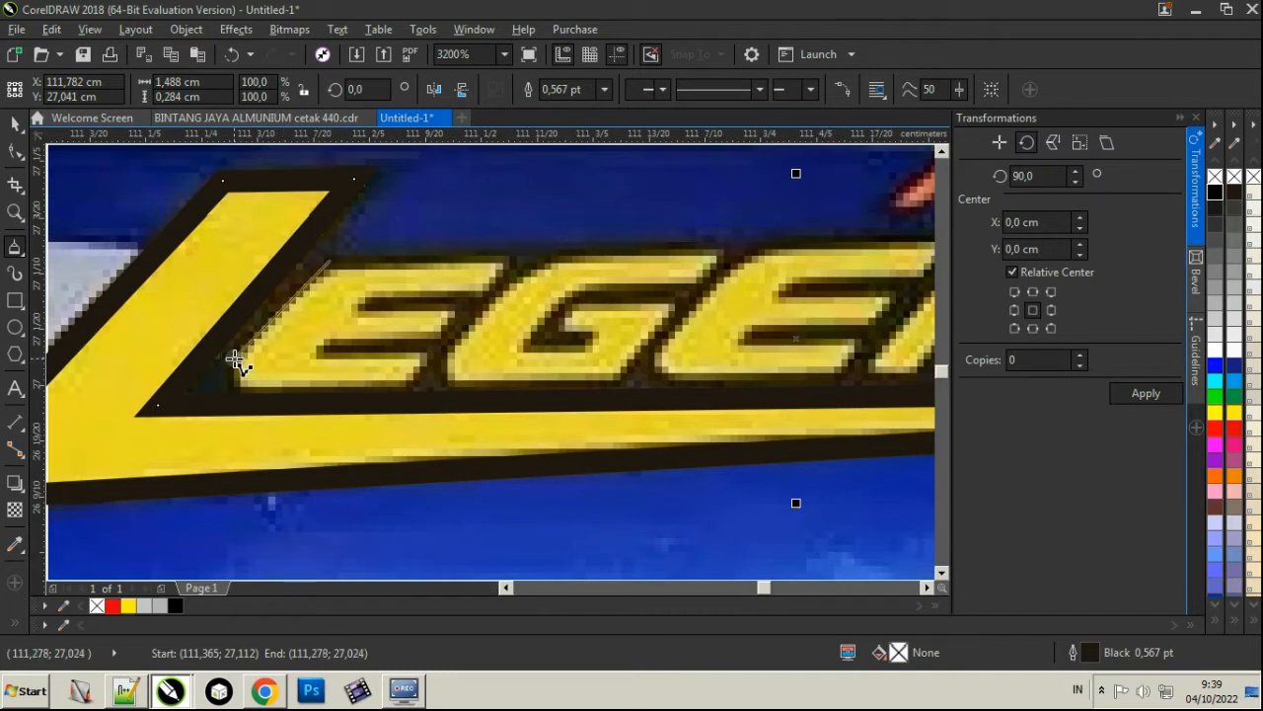
{"action": "left_click", "coordinate": [236, 356]}
{"action": "left_click", "coordinate": [236, 384]}
{"action": "left_click", "coordinate": [408, 384]}
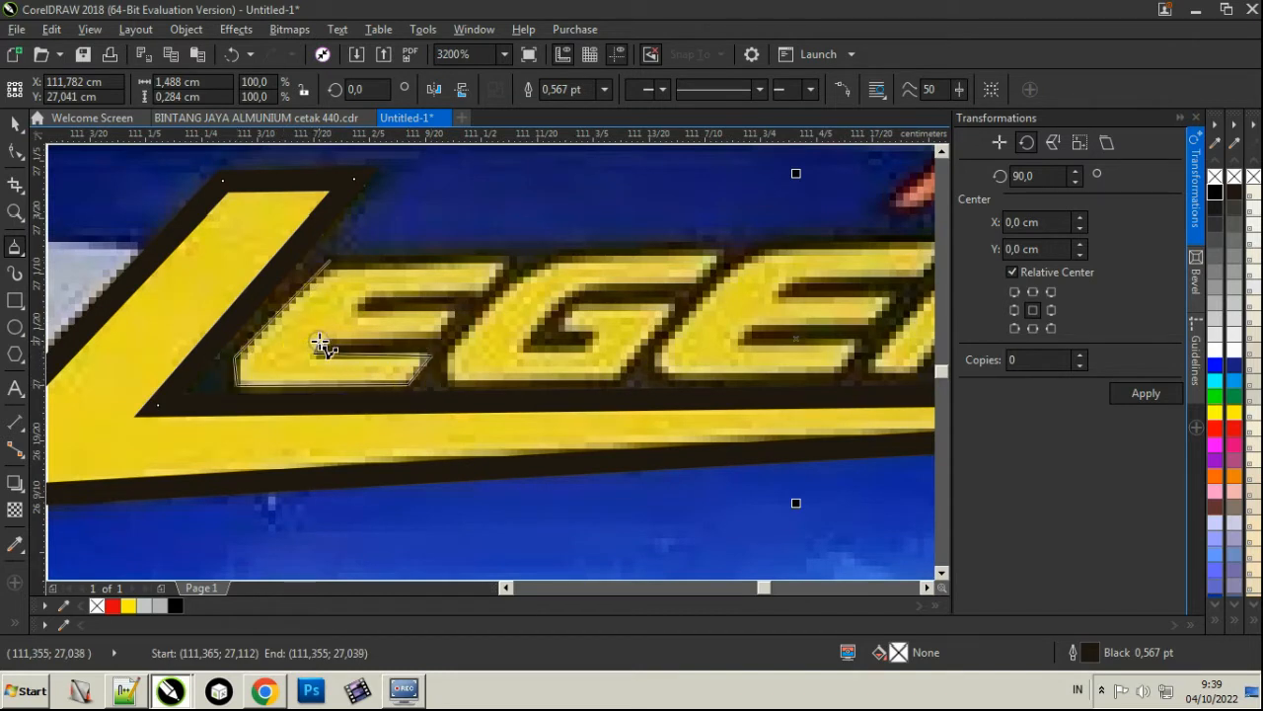
{"action": "left_click", "coordinate": [452, 315]}
{"action": "left_click", "coordinate": [358, 309]}
{"action": "left_click", "coordinate": [368, 298]}
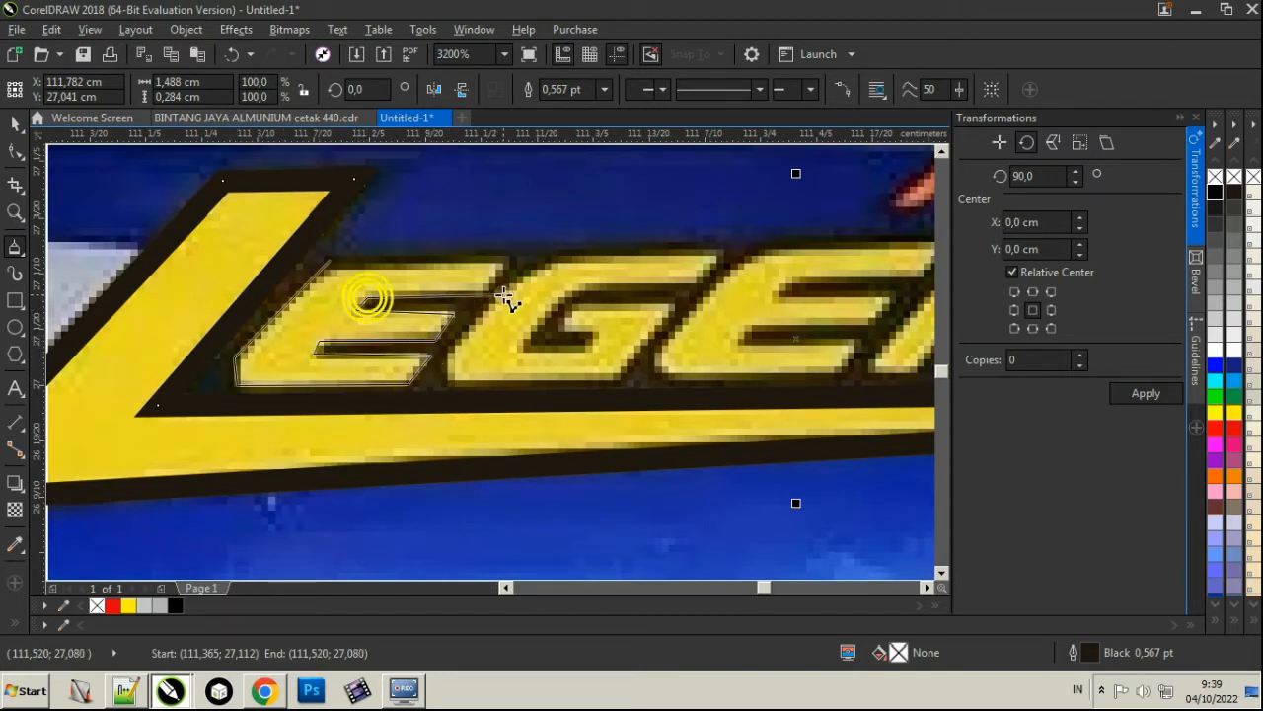
{"action": "left_click", "coordinate": [483, 293]}
{"action": "left_click", "coordinate": [505, 262]}
{"action": "left_click", "coordinate": [330, 261]}
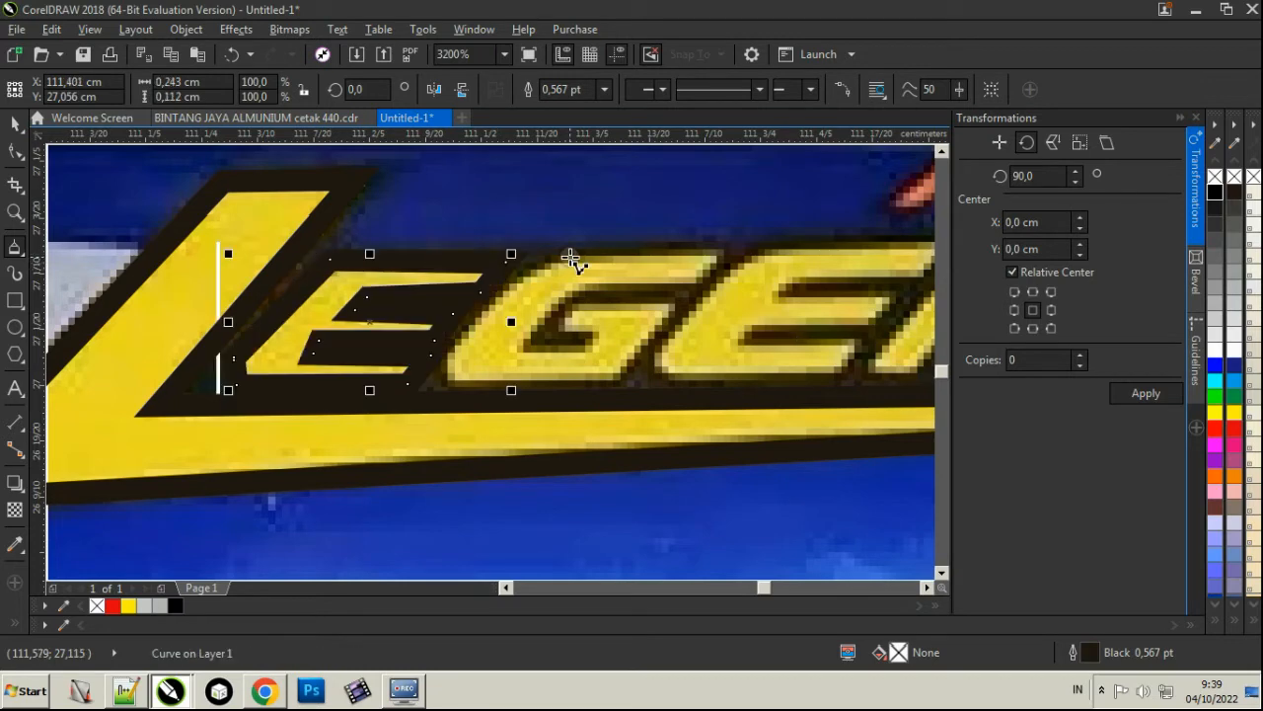
Enlarge the sticker photo together with the traced L and E so the photo is about 16.6 cm wide, and reposition them.
{"action": "scroll", "coordinate": [474, 360], "scroll_direction": "down", "scroll_amount": 3}
{"action": "left_click", "coordinate": [15, 123]}
{"action": "scroll", "coordinate": [468, 336], "scroll_direction": "down", "scroll_amount": 2}
{"action": "left_click", "coordinate": [466, 326], "text": "shift"}
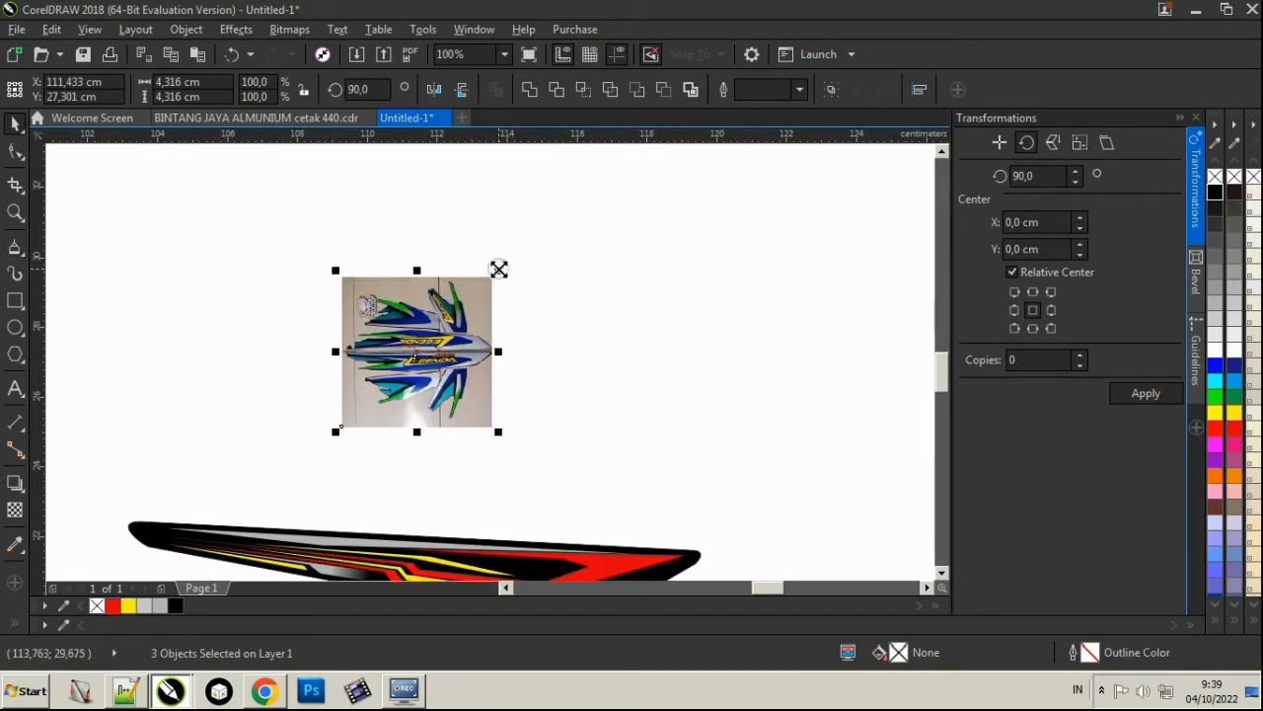
{"action": "left_click_drag", "start_coordinate": [498, 270], "coordinate": [627, 144]}
{"action": "scroll", "coordinate": [594, 302], "scroll_direction": "down", "scroll_amount": 1}
{"action": "left_click_drag", "start_coordinate": [555, 322], "coordinate": [553, 212]}
{"action": "scroll", "coordinate": [590, 364], "scroll_direction": "down", "scroll_amount": 1}
{"action": "left_click_drag", "start_coordinate": [599, 343], "coordinate": [620, 362]}
{"action": "key", "text": "Escape"}
Trace the letter G of the LEGENDA lettering, including its inner hook, as a closed outline.
{"action": "scroll", "coordinate": [546, 300], "scroll_direction": "up", "scroll_amount": 5}
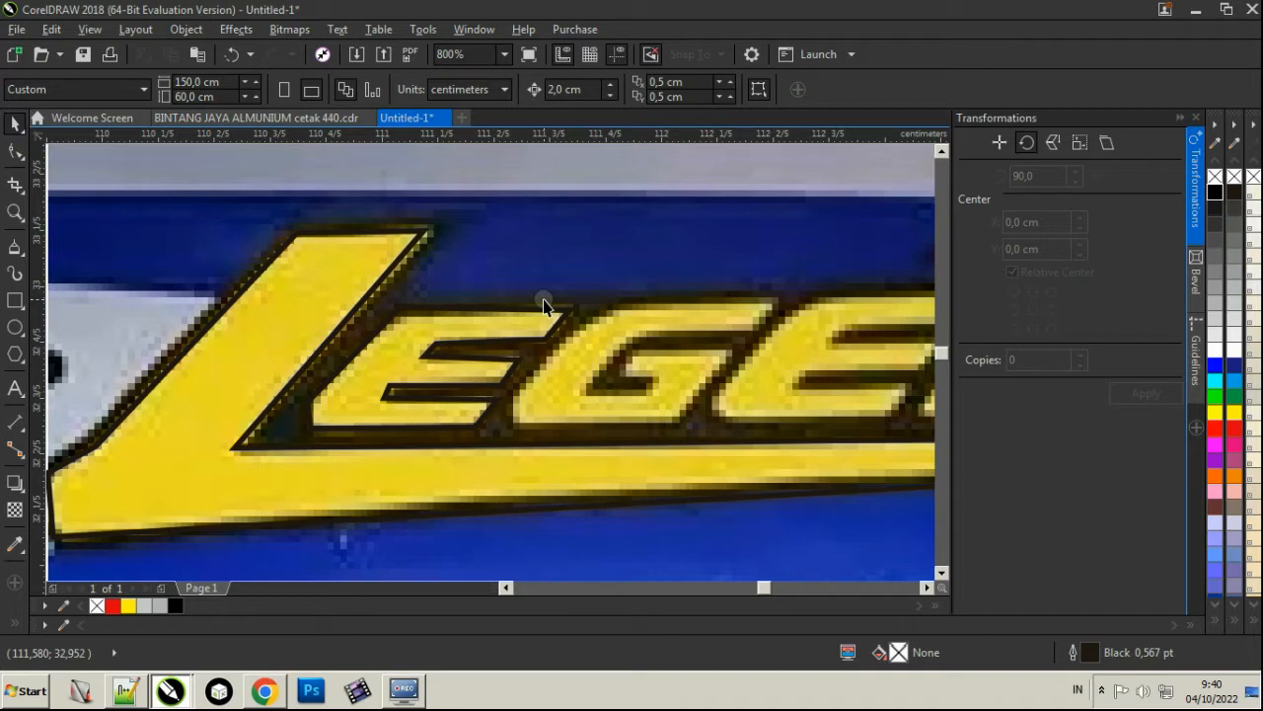
{"action": "scroll", "coordinate": [616, 168], "scroll_direction": "down", "scroll_amount": 1}
{"action": "scroll", "coordinate": [434, 331], "scroll_direction": "up", "scroll_amount": 1}
{"action": "left_click", "coordinate": [461, 327]}
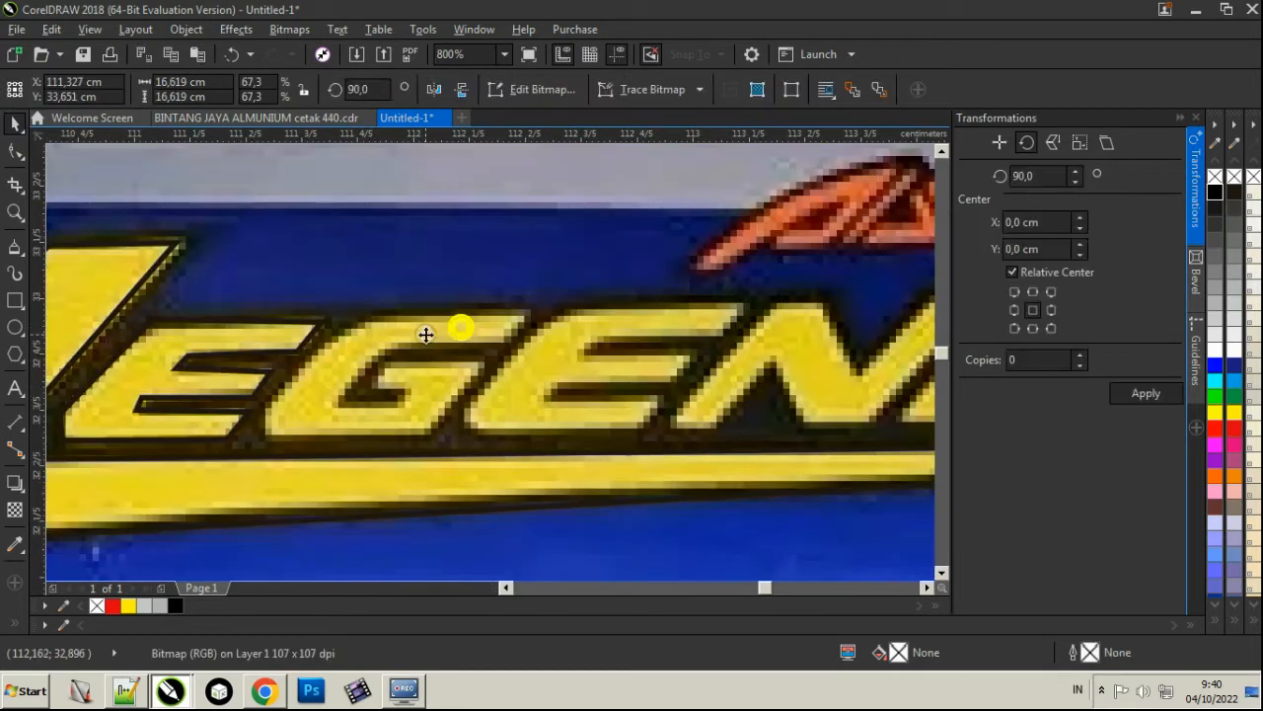
{"action": "left_click", "coordinate": [15, 247]}
{"action": "scroll", "coordinate": [266, 347], "scroll_direction": "up", "scroll_amount": 1}
{"action": "left_click", "coordinate": [770, 288]}
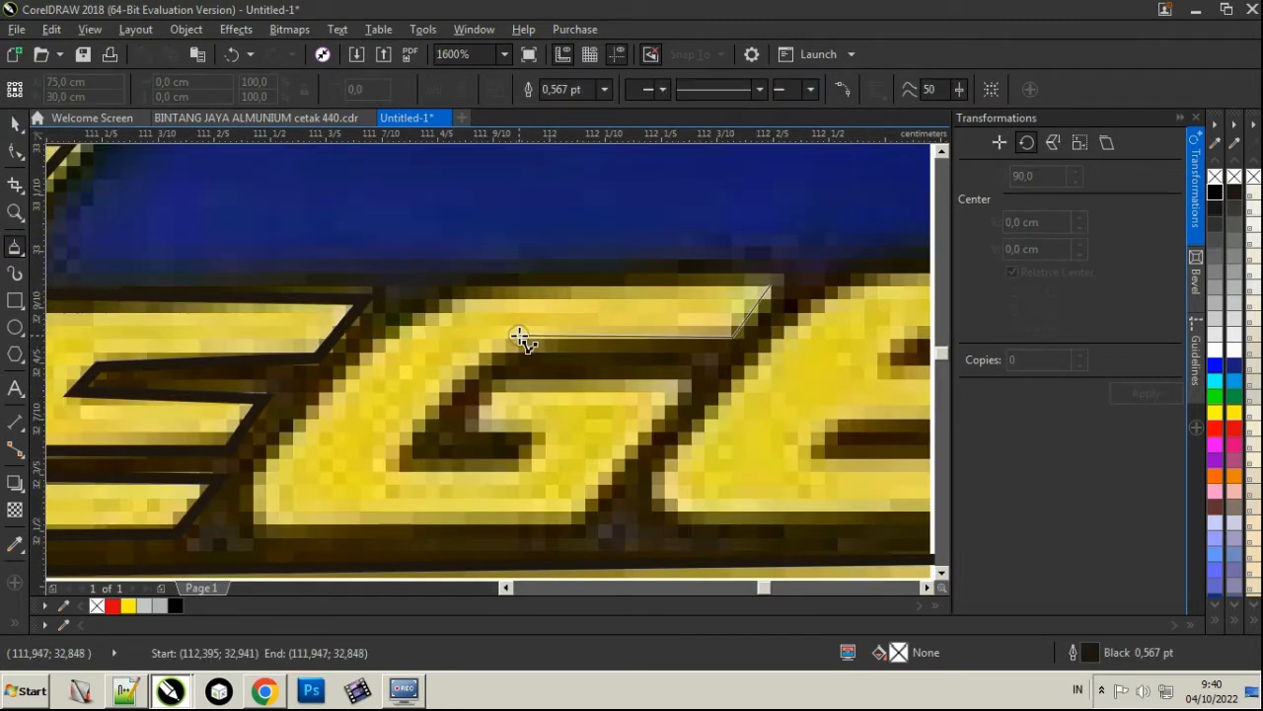
{"action": "left_click", "coordinate": [397, 446]}
{"action": "left_click", "coordinate": [392, 472]}
{"action": "left_click", "coordinate": [533, 471]}
{"action": "left_click", "coordinate": [555, 434]}
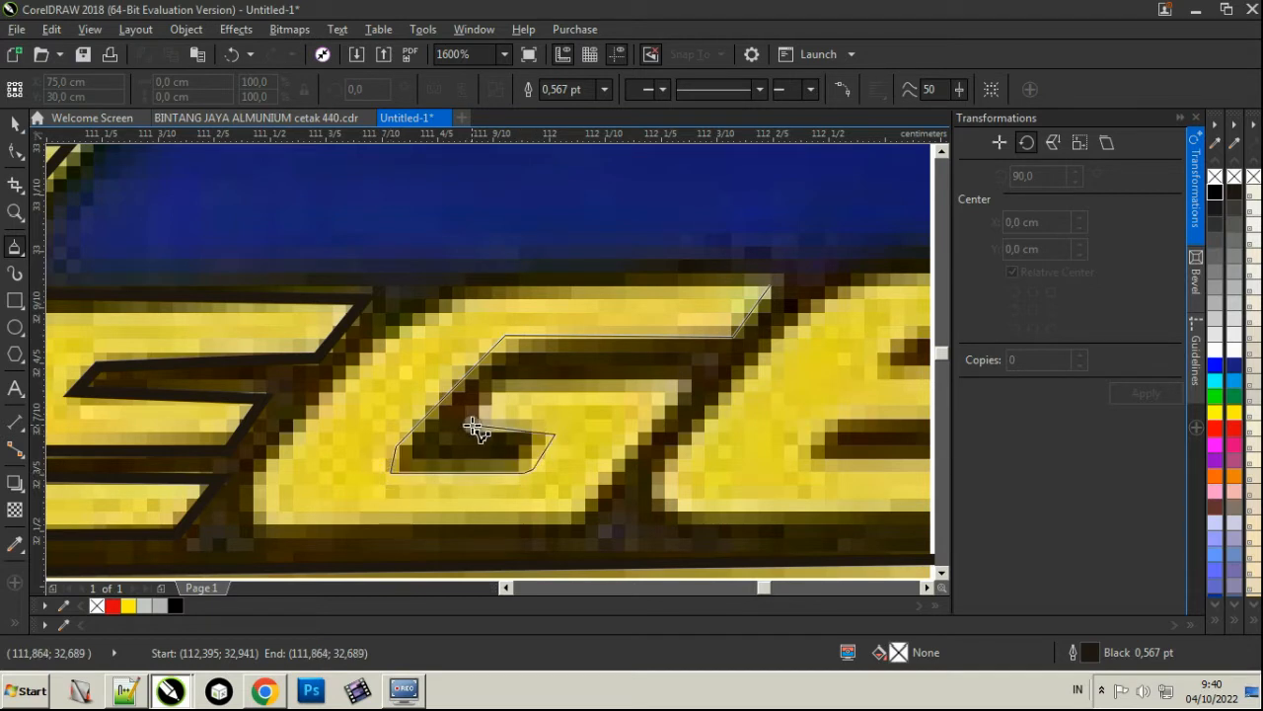
{"action": "left_click", "coordinate": [472, 424]}
{"action": "left_click", "coordinate": [512, 381]}
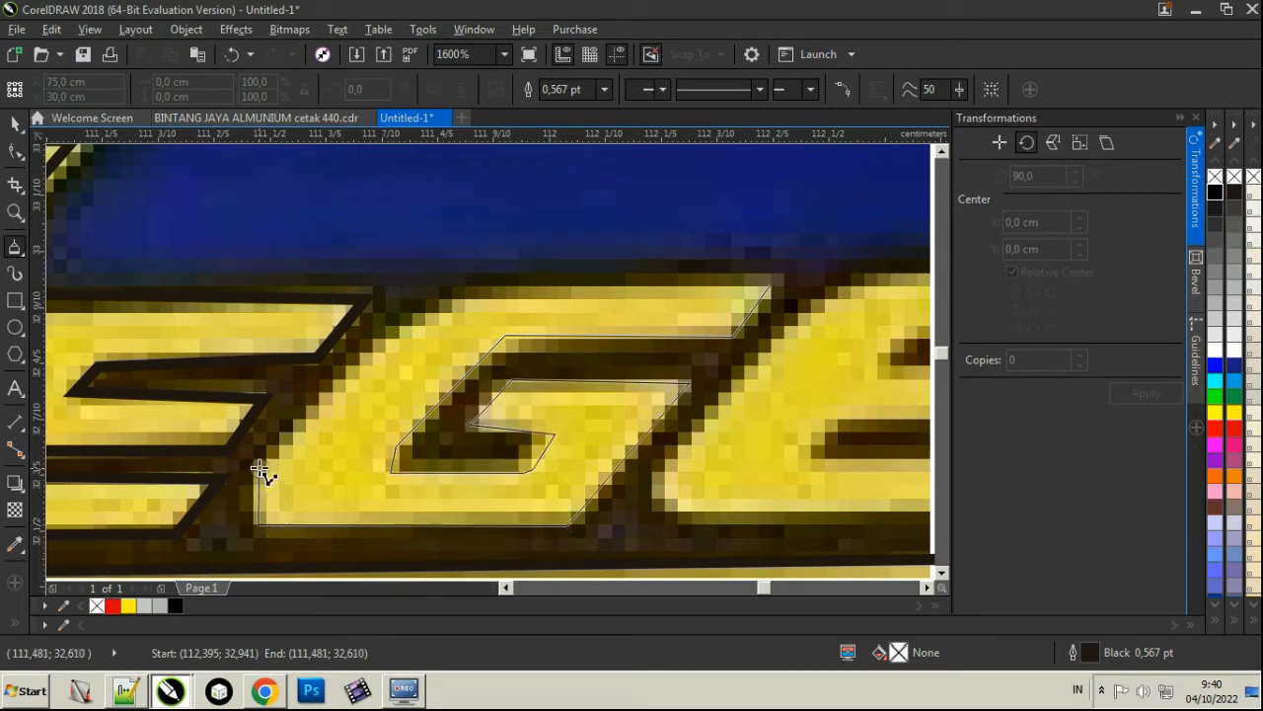
{"action": "left_click", "coordinate": [780, 284]}
Trace the letter N of the LEGENDA lettering as a closed outline.
{"action": "scroll", "coordinate": [785, 296], "scroll_direction": "down", "scroll_amount": 4}
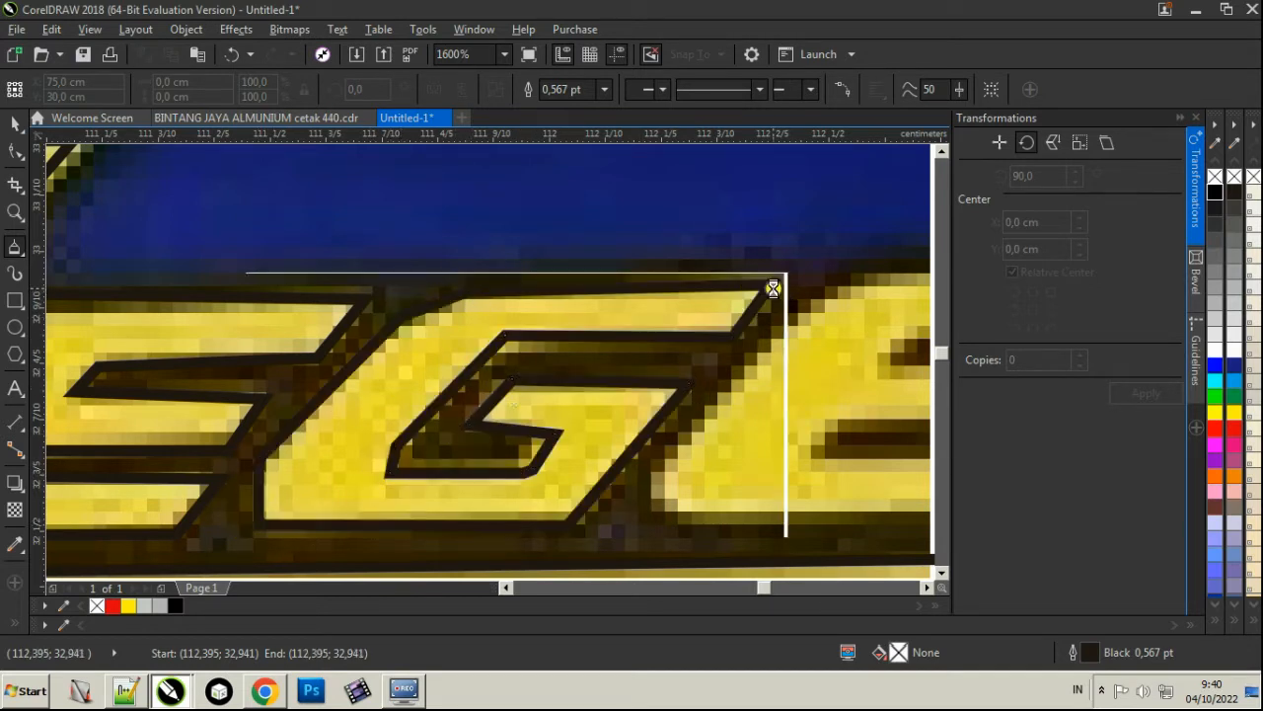
{"action": "scroll", "coordinate": [518, 254], "scroll_direction": "up", "scroll_amount": 1}
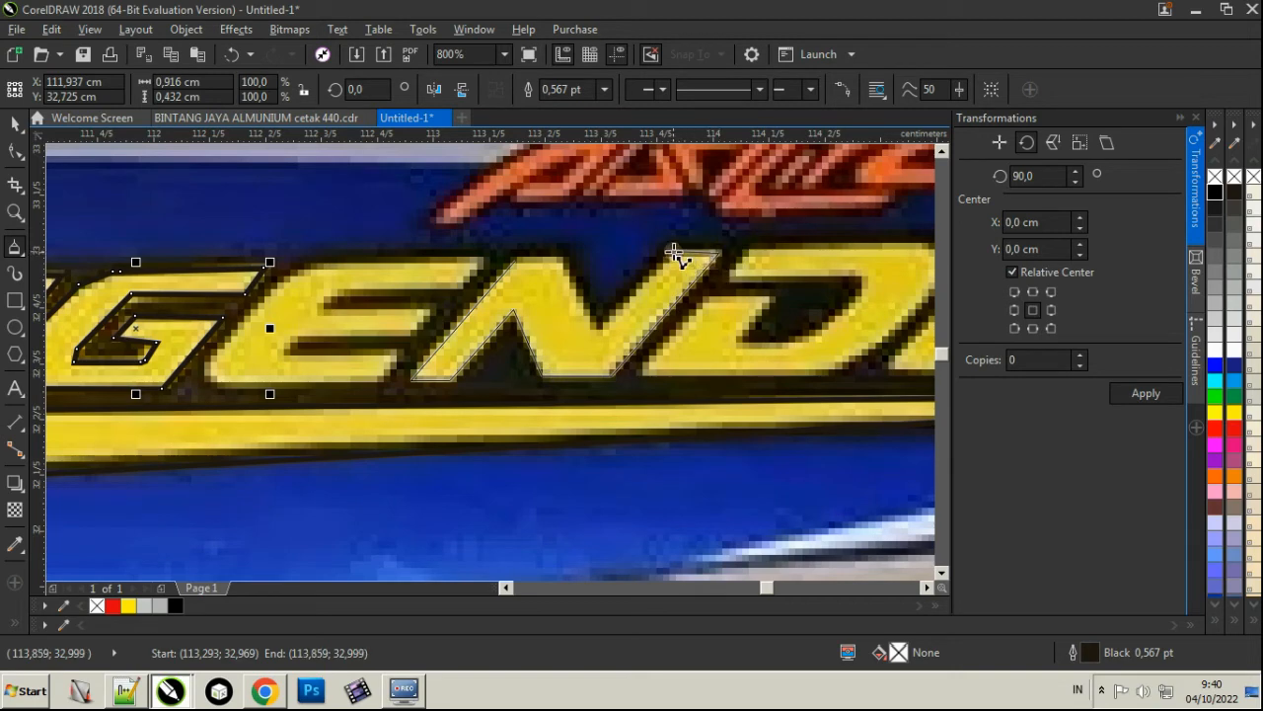
{"action": "left_click", "coordinate": [516, 260]}
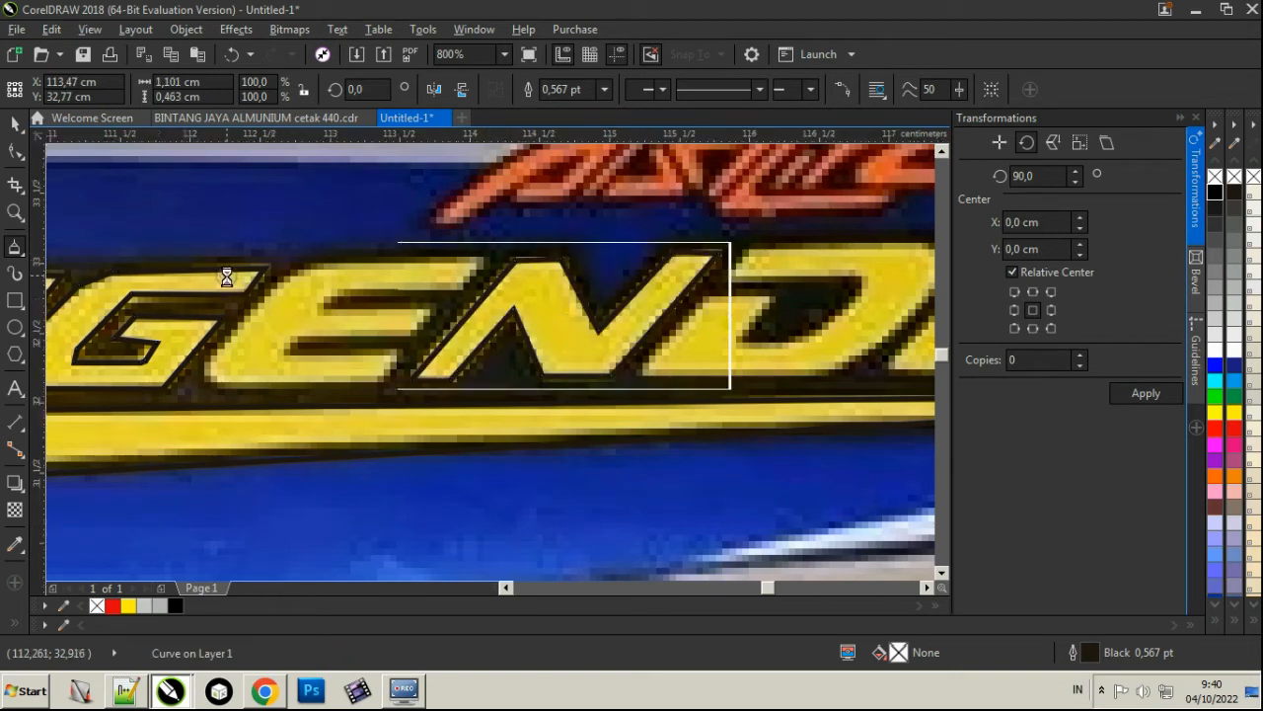
Trace the letter D of the LEGENDA lettering as a closed outline.
{"action": "scroll", "coordinate": [770, 333], "scroll_direction": "up", "scroll_amount": 1}
{"action": "left_click", "coordinate": [448, 187]}
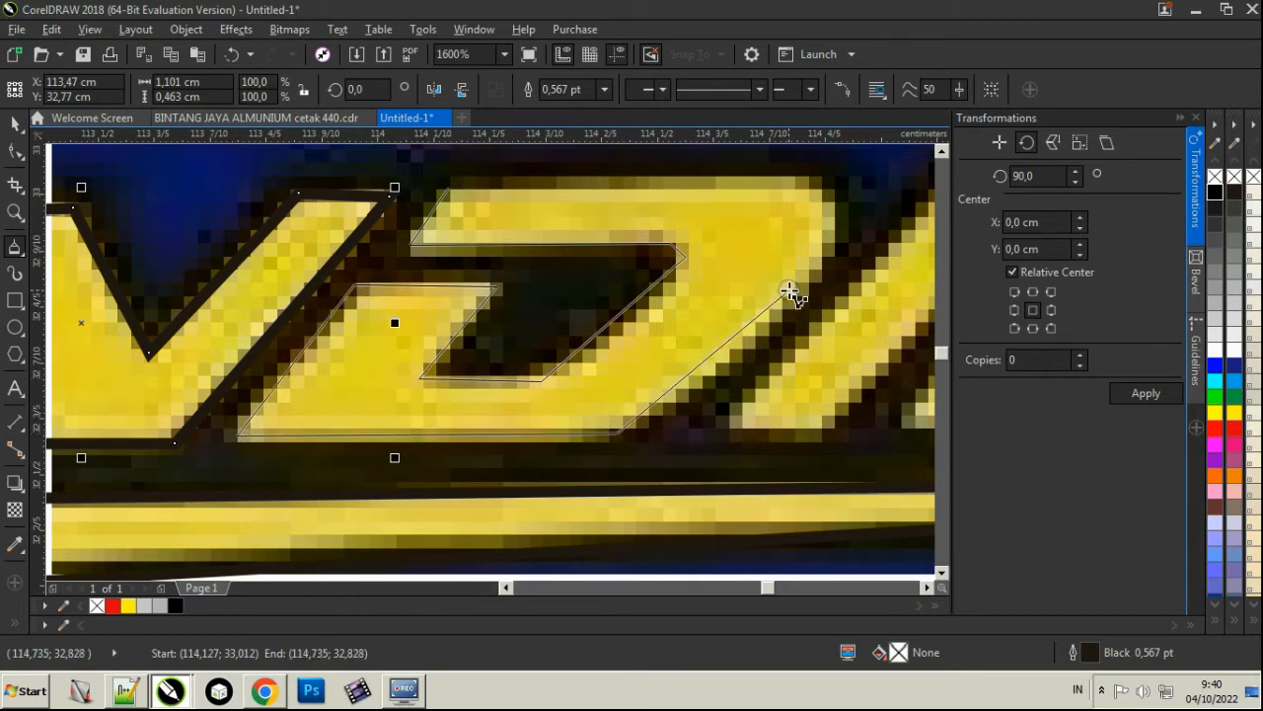
{"action": "left_click", "coordinate": [809, 187]}
{"action": "left_click", "coordinate": [450, 188]}
Trace the final letter A of the LEGENDA lettering as a closed outline.
{"action": "scroll", "coordinate": [456, 193], "scroll_direction": "down", "scroll_amount": 1}
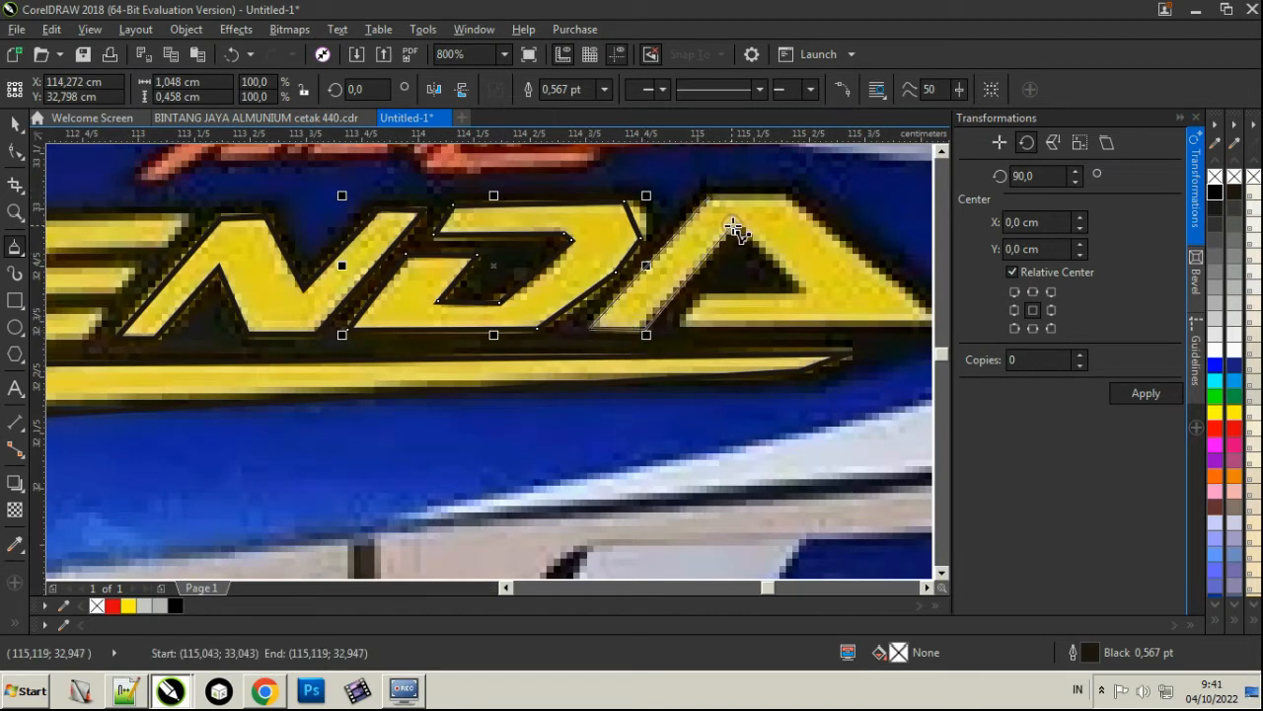
{"action": "left_click", "coordinate": [685, 323]}
{"action": "left_click", "coordinate": [602, 198]}
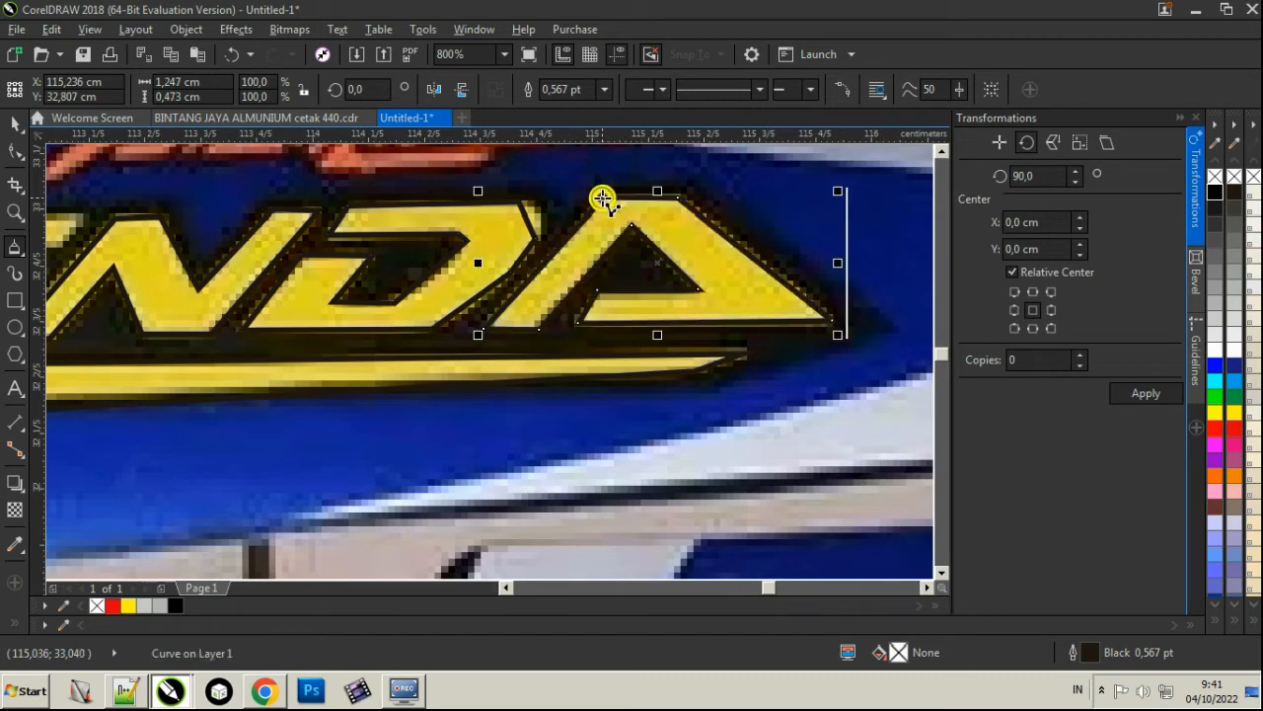
Adjust the nodes of the first letter E so its arms and notches follow the photo more closely.
{"action": "left_click", "coordinate": [14, 125]}
{"action": "scroll", "coordinate": [827, 437], "scroll_direction": "down", "scroll_amount": 2}
{"action": "scroll", "coordinate": [552, 414], "scroll_direction": "up", "scroll_amount": 3}
{"action": "left_click", "coordinate": [205, 364]}
{"action": "scroll", "coordinate": [357, 368], "scroll_direction": "down", "scroll_amount": 1}
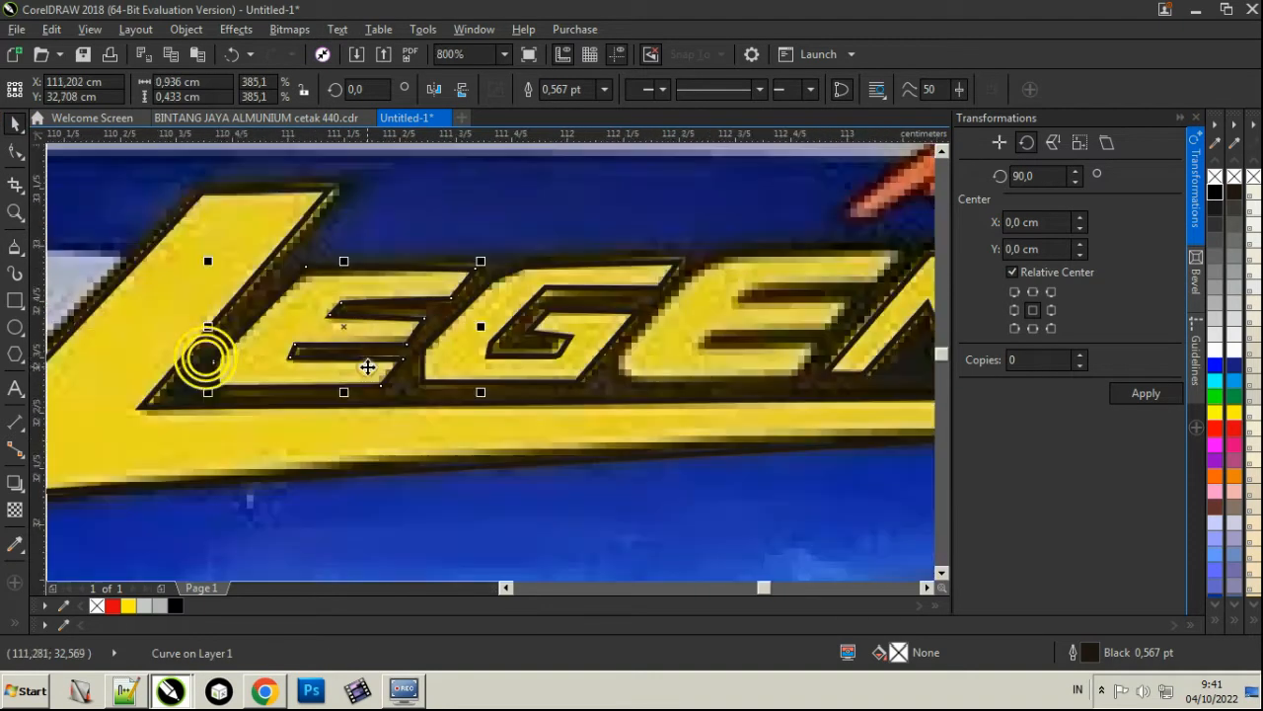
{"action": "scroll", "coordinate": [304, 321], "scroll_direction": "up", "scroll_amount": 1}
{"action": "left_click", "coordinate": [18, 151]}
{"action": "scroll", "coordinate": [470, 366], "scroll_direction": "up", "scroll_amount": 1}
{"action": "left_click_drag", "start_coordinate": [539, 369], "coordinate": [554, 367]}
{"action": "left_click_drag", "start_coordinate": [611, 267], "coordinate": [637, 257]}
{"action": "scroll", "coordinate": [499, 258], "scroll_direction": "down", "scroll_amount": 1}
{"action": "scroll", "coordinate": [396, 222], "scroll_direction": "up", "scroll_amount": 1}
{"action": "left_click_drag", "start_coordinate": [387, 236], "coordinate": [396, 220]}
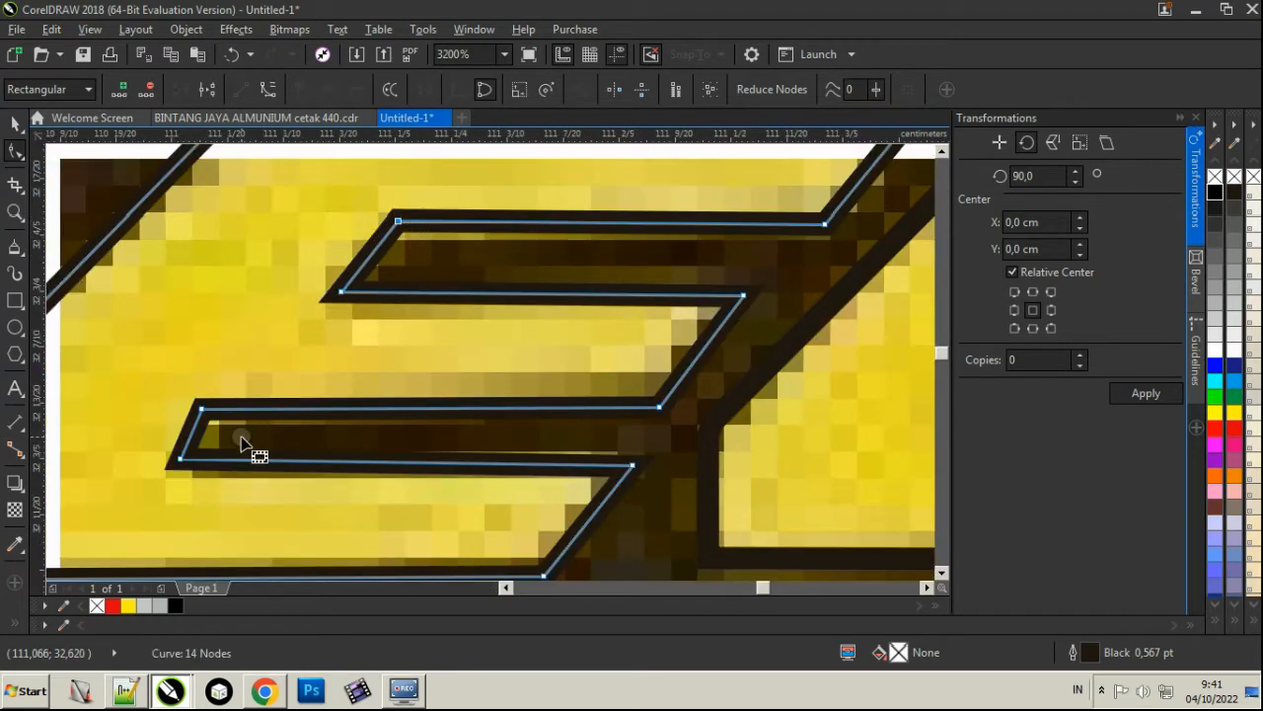
{"action": "left_click_drag", "start_coordinate": [200, 408], "coordinate": [219, 408]}
Round the lower-left corner of the first letter E using added nodes and a curved segment.
{"action": "scroll", "coordinate": [568, 359], "scroll_direction": "down", "scroll_amount": 2}
{"action": "scroll", "coordinate": [499, 359], "scroll_direction": "up", "scroll_amount": 1}
{"action": "double_click", "coordinate": [423, 413]}
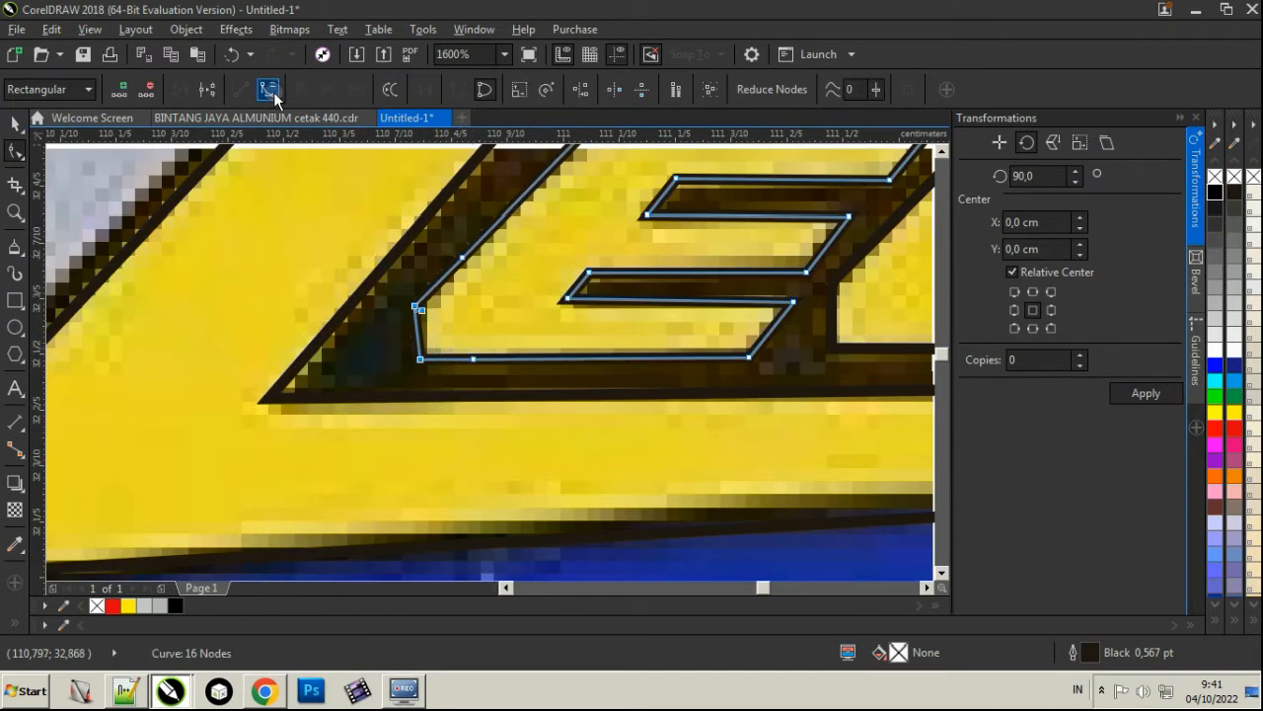
{"action": "left_click", "coordinate": [273, 92]}
{"action": "scroll", "coordinate": [437, 271], "scroll_direction": "down", "scroll_amount": 1}
Place a copy of the finished E outline over the second E of the LEGENDA lettering.
{"action": "left_click", "coordinate": [15, 123]}
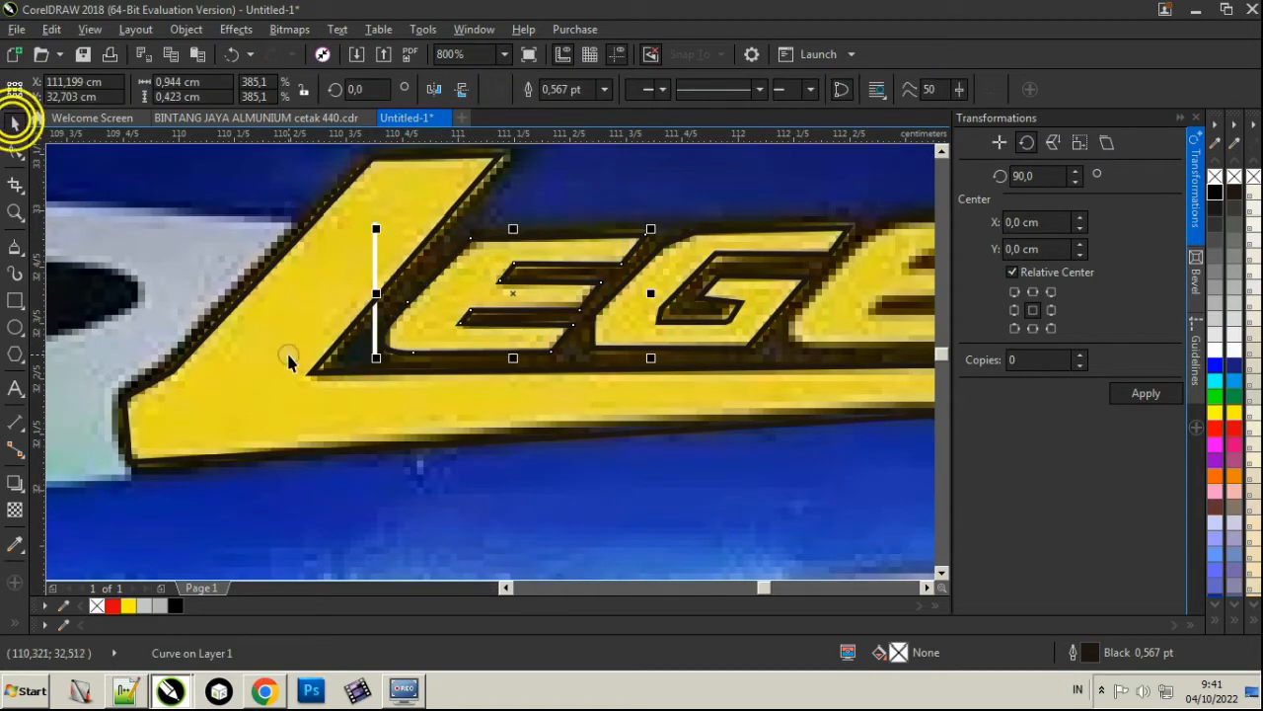
{"action": "scroll", "coordinate": [288, 359], "scroll_direction": "down", "scroll_amount": 1}
{"action": "scroll", "coordinate": [414, 322], "scroll_direction": "up", "scroll_amount": 1}
{"action": "mouse_move", "coordinate": [384, 316]}
{"action": "left_mouse_down"}
{"action": "mouse_move", "coordinate": [799, 310]}
{"action": "mouse_move", "coordinate": [783, 310]}
{"action": "left_mouse_up"}
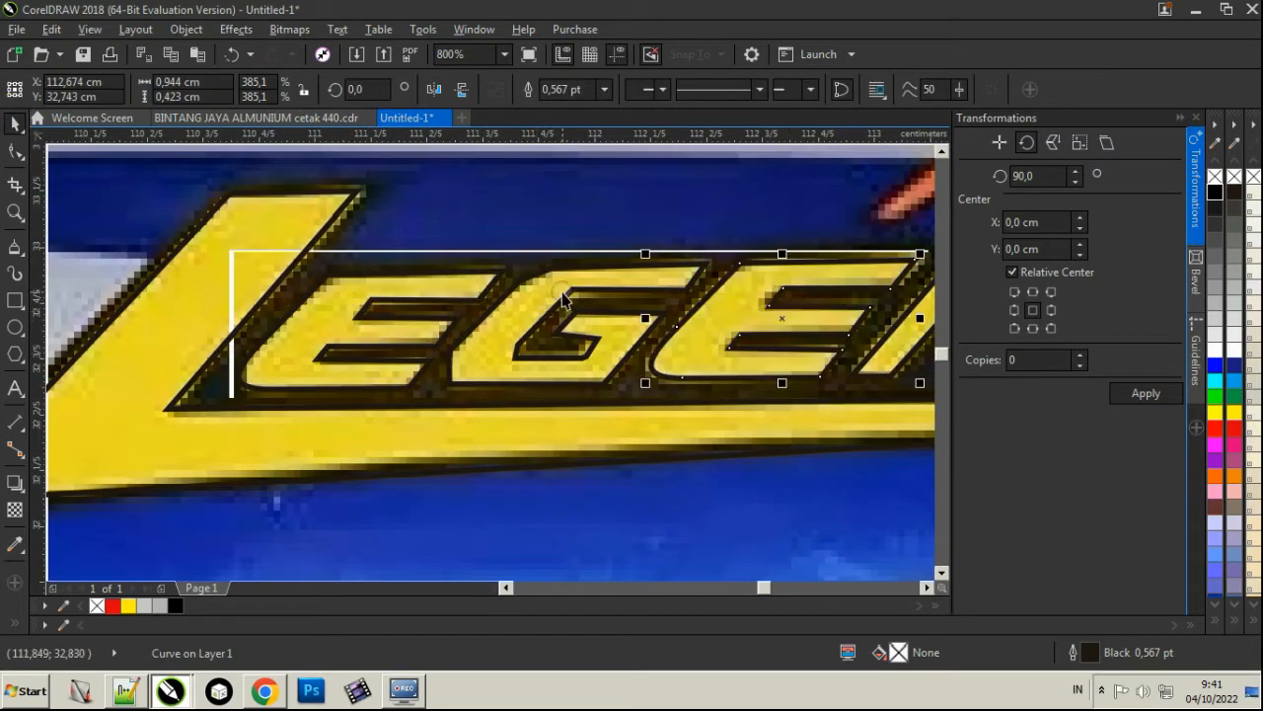
Round the upper-left corner of the letter G by adding nodes beside it and removing the corner nodes.
{"action": "scroll", "coordinate": [631, 282], "scroll_direction": "up", "scroll_amount": 1}
{"action": "left_click", "coordinate": [15, 148]}
{"action": "scroll", "coordinate": [553, 268], "scroll_direction": "up", "scroll_amount": 1}
{"action": "left_click", "coordinate": [553, 265]}
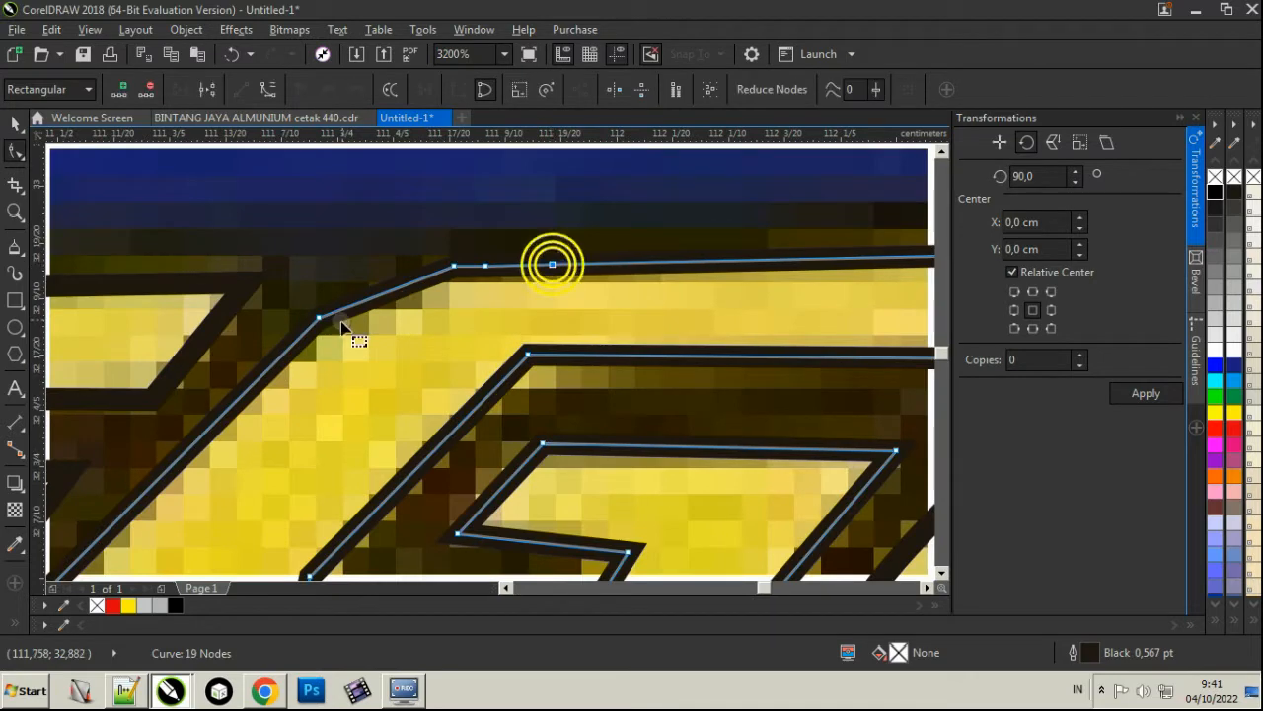
{"action": "double_click", "coordinate": [296, 342]}
{"action": "left_click_drag", "start_coordinate": [304, 190], "coordinate": [360, 232]}
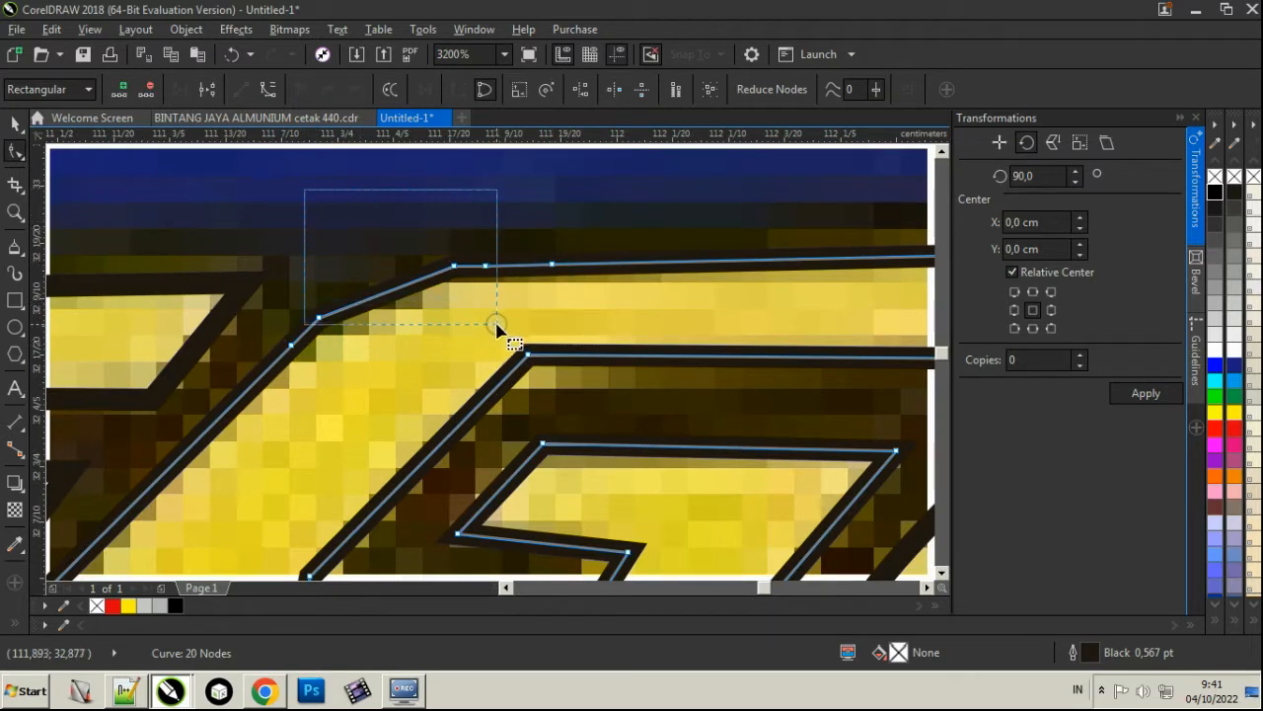
{"action": "left_click_drag", "start_coordinate": [496, 325], "coordinate": [497, 325]}
{"action": "key", "text": "Delete"}
Round the lower-left corner of the letter G with added nodes and a curved segment.
{"action": "scroll", "coordinate": [556, 262], "scroll_direction": "down", "scroll_amount": 2}
{"action": "scroll", "coordinate": [440, 389], "scroll_direction": "up", "scroll_amount": 1}
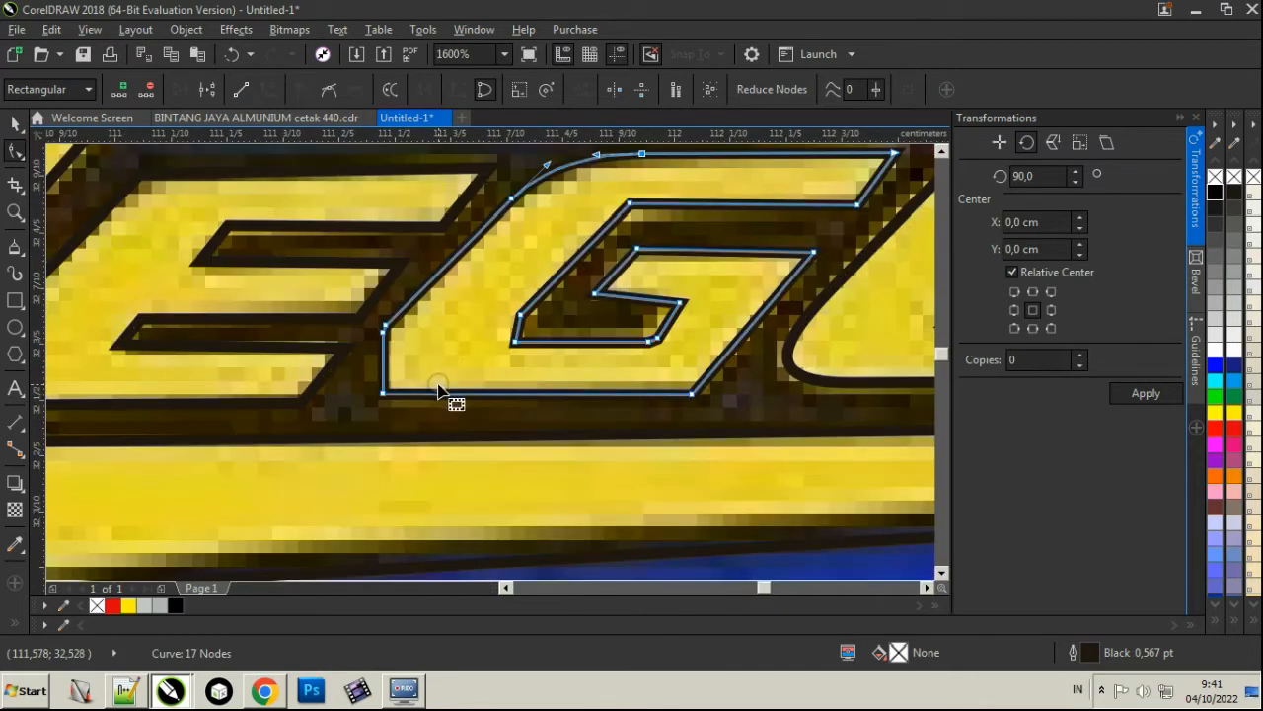
{"action": "double_click", "coordinate": [437, 394]}
{"action": "double_click", "coordinate": [372, 316]}
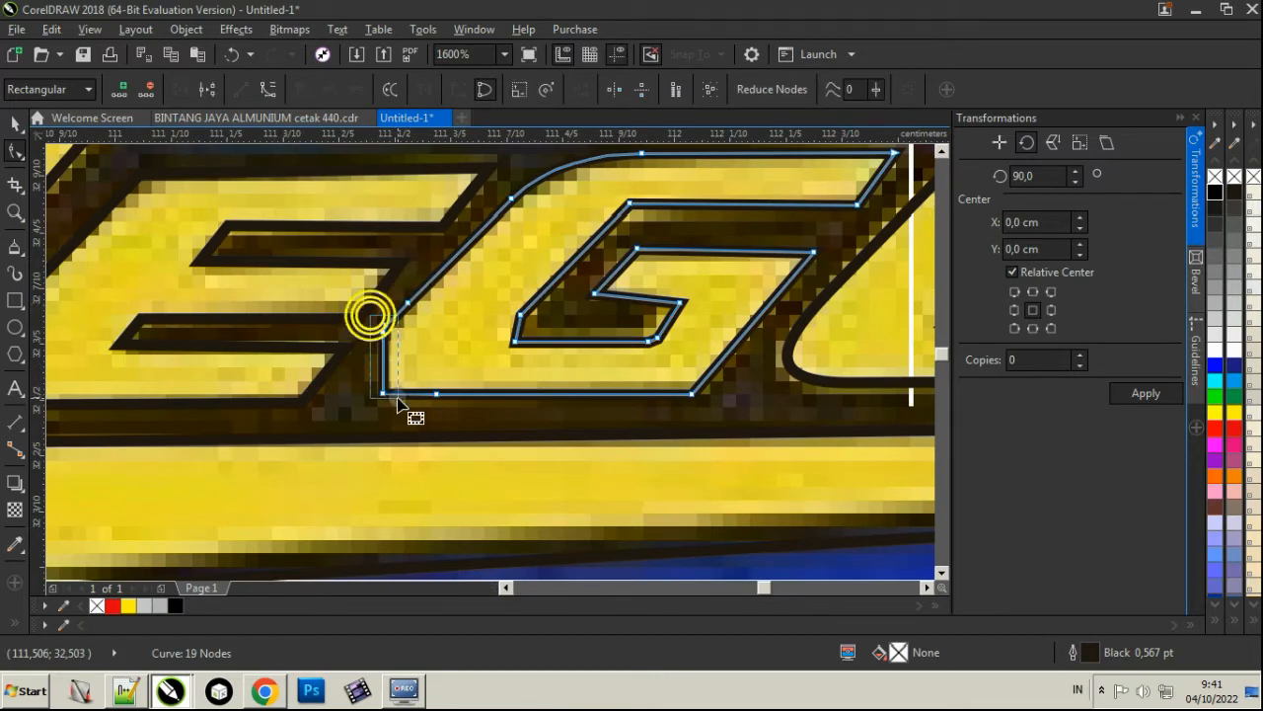
{"action": "left_click", "coordinate": [276, 91]}
{"action": "key", "text": "Delete"}
{"action": "scroll", "coordinate": [452, 416], "scroll_direction": "down", "scroll_amount": 1}
Adjust the nodes of the letter G's inner hook and crossbar to straighten their edges.
{"action": "scroll", "coordinate": [577, 408], "scroll_direction": "up", "scroll_amount": 1}
{"action": "scroll", "coordinate": [539, 319], "scroll_direction": "up", "scroll_amount": 1}
{"action": "left_click_drag", "start_coordinate": [569, 302], "coordinate": [601, 286]}
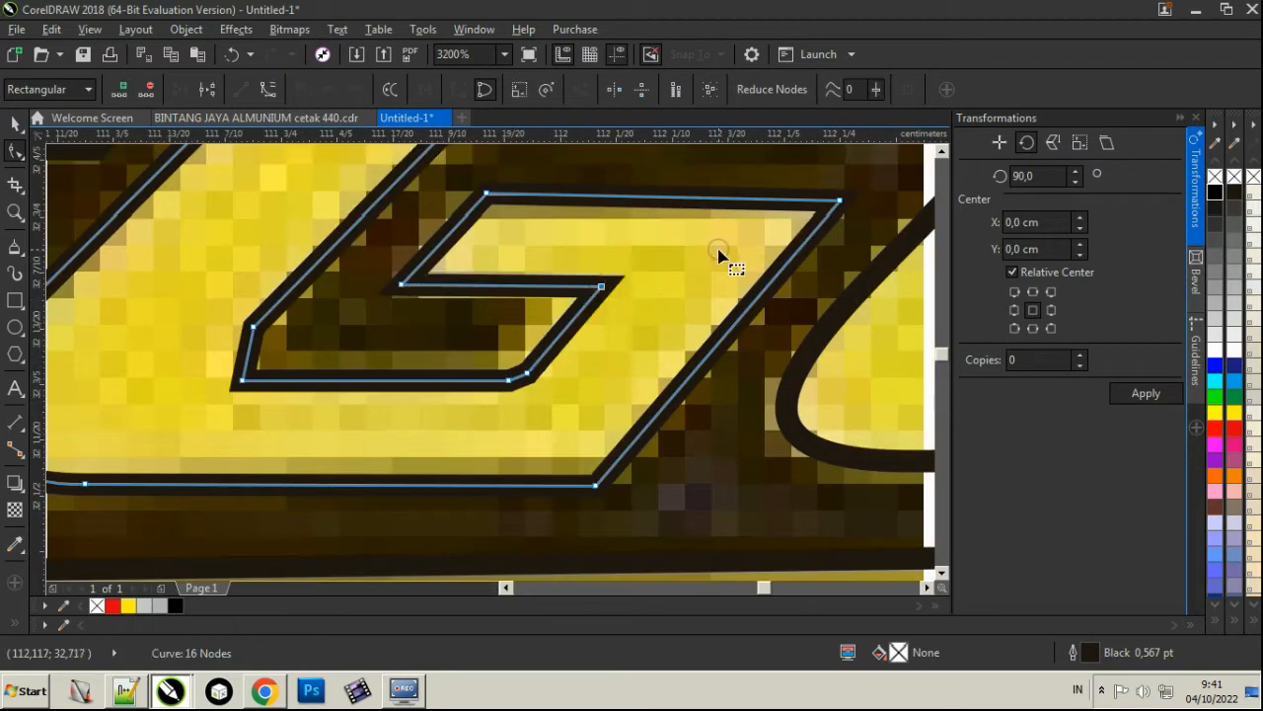
{"action": "left_click_drag", "start_coordinate": [840, 200], "coordinate": [844, 189]}
{"action": "left_click_drag", "start_coordinate": [487, 192], "coordinate": [493, 192]}
{"action": "scroll", "coordinate": [271, 414], "scroll_direction": "down", "scroll_amount": 2}
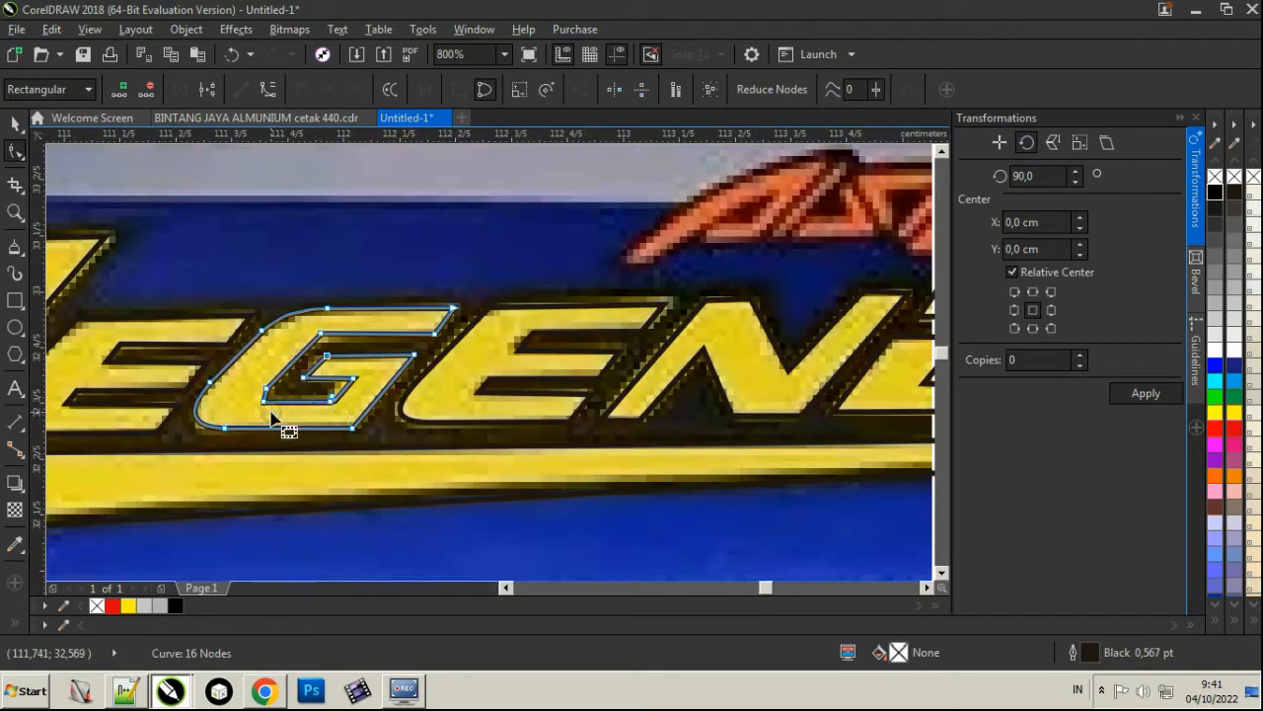
Round the upper-right corner of the letter D by adding nodes beside it, curving the segment and removing the corner nodes.
{"action": "scroll", "coordinate": [494, 371], "scroll_direction": "up", "scroll_amount": 1}
{"action": "scroll", "coordinate": [470, 372], "scroll_direction": "down", "scroll_amount": 1}
{"action": "scroll", "coordinate": [760, 373], "scroll_direction": "up", "scroll_amount": 1}
{"action": "left_click", "coordinate": [613, 351]}
{"action": "scroll", "coordinate": [611, 349], "scroll_direction": "down", "scroll_amount": 2}
{"action": "scroll", "coordinate": [761, 361], "scroll_direction": "up", "scroll_amount": 2}
{"action": "left_click", "coordinate": [769, 303]}
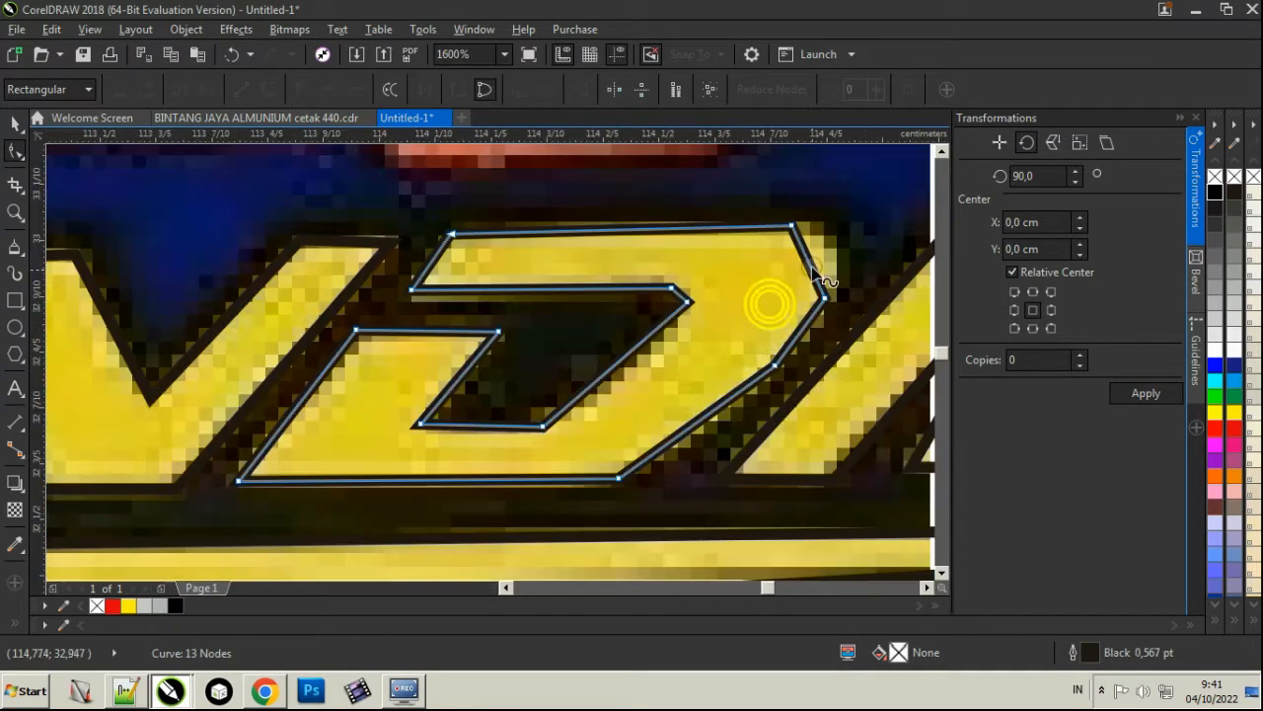
{"action": "double_click", "coordinate": [759, 226]}
{"action": "double_click", "coordinate": [802, 326]}
{"action": "left_click_drag", "start_coordinate": [840, 318], "coordinate": [773, 205]}
{"action": "left_click", "coordinate": [272, 85]}
{"action": "key", "text": "Delete"}
Smooth the letter D's outer right curve by bulging it outward and replacing the lower corner node.
{"action": "left_click_drag", "start_coordinate": [812, 259], "coordinate": [835, 254]}
{"action": "double_click", "coordinate": [775, 364]}
{"action": "left_click_drag", "start_coordinate": [805, 326], "coordinate": [799, 333]}
{"action": "double_click", "coordinate": [802, 328]}
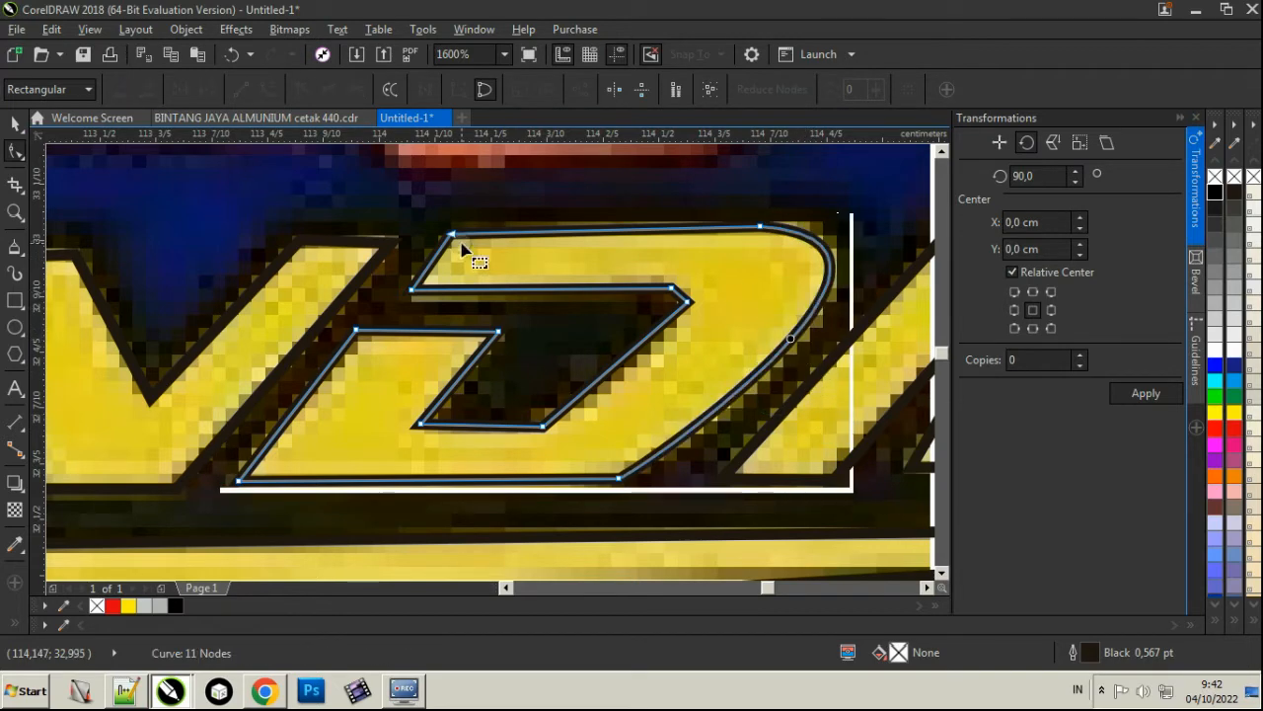
Shift the upper-left corner node and the left inner corner node of the letter D onto the photo's edges.
{"action": "scroll", "coordinate": [462, 240], "scroll_direction": "up", "scroll_amount": 1}
{"action": "left_click_drag", "start_coordinate": [441, 232], "coordinate": [468, 229]}
{"action": "scroll", "coordinate": [468, 238], "scroll_direction": "down", "scroll_amount": 1}
{"action": "left_click_drag", "start_coordinate": [359, 334], "coordinate": [378, 334]}
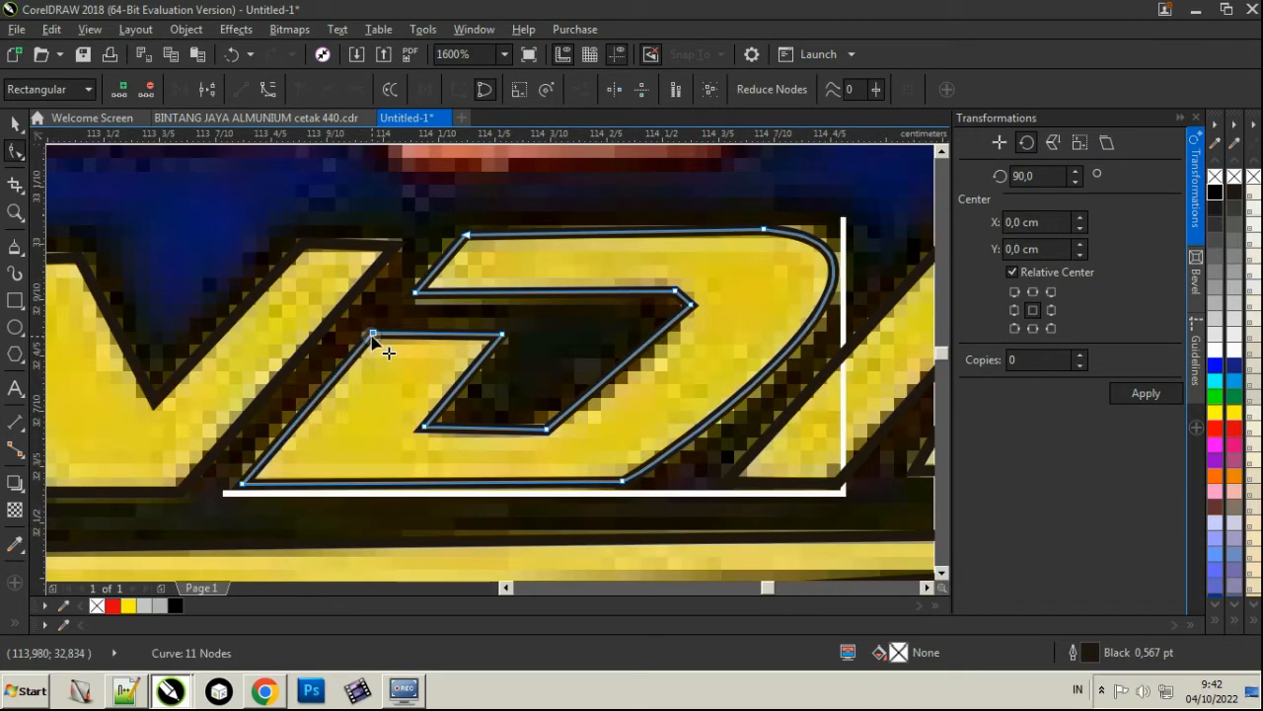
Round the letter D's inner right corner with added nodes, a curved segment and the old corner nodes removed.
{"action": "scroll", "coordinate": [651, 292], "scroll_direction": "up", "scroll_amount": 1}
{"action": "left_click_drag", "start_coordinate": [669, 268], "coordinate": [751, 346]}
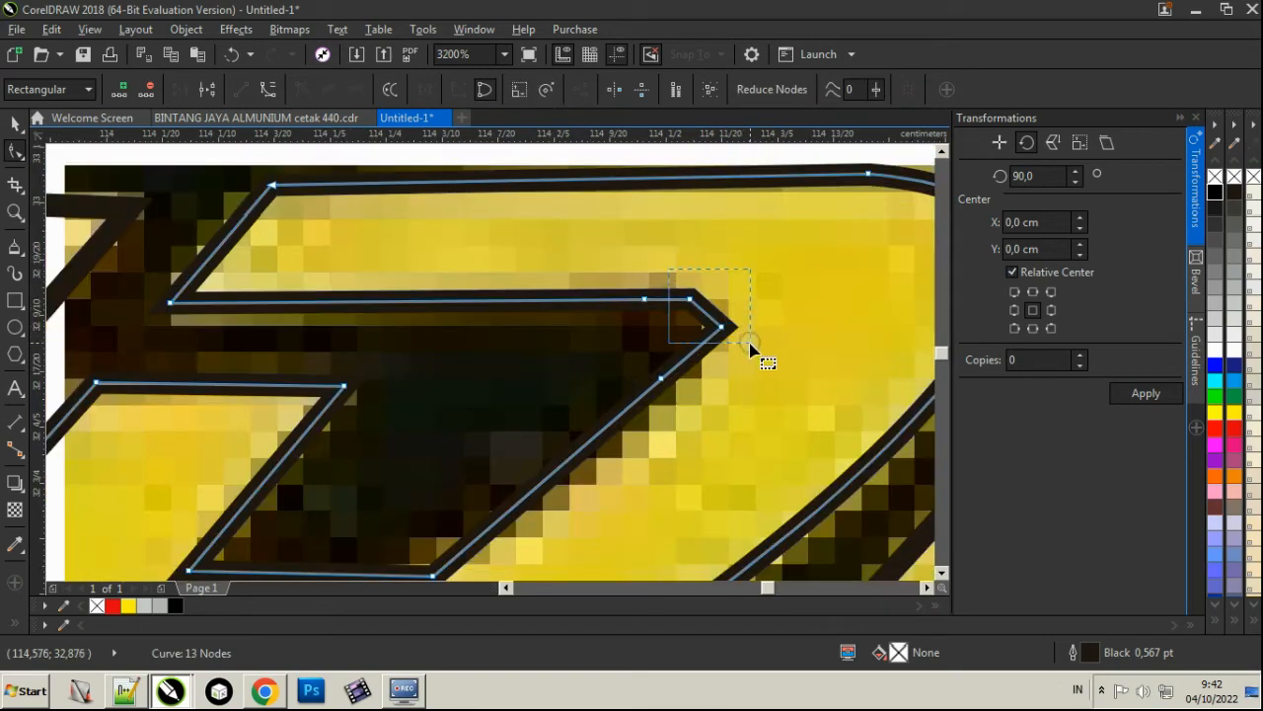
{"action": "left_click", "coordinate": [270, 92]}
{"action": "key", "text": "Delete"}
{"action": "scroll", "coordinate": [459, 365], "scroll_direction": "down", "scroll_amount": 2}
{"action": "scroll", "coordinate": [554, 385], "scroll_direction": "down", "scroll_amount": 1}
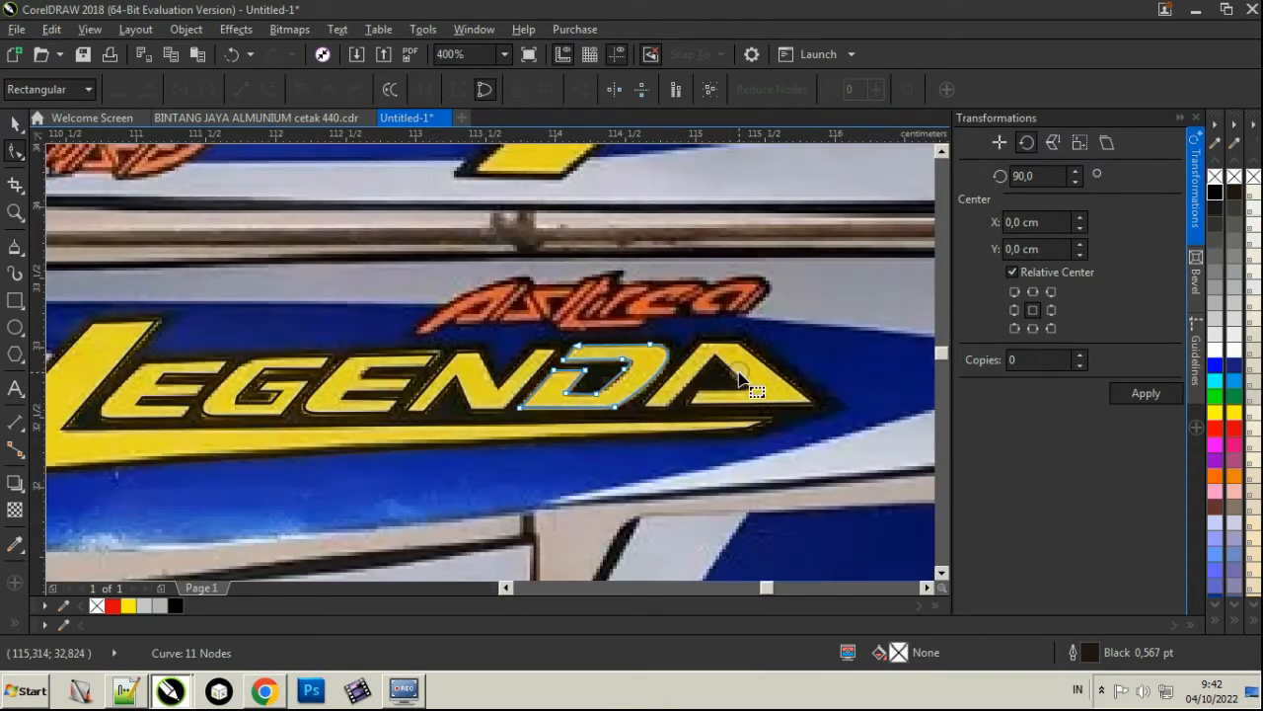
Round the lower-left end of the large letter L by adding nodes, curving the segment and removing the corner nodes.
{"action": "scroll", "coordinate": [214, 431], "scroll_direction": "up", "scroll_amount": 1}
{"action": "left_click", "coordinate": [214, 431]}
{"action": "scroll", "coordinate": [306, 444], "scroll_direction": "up", "scroll_amount": 1}
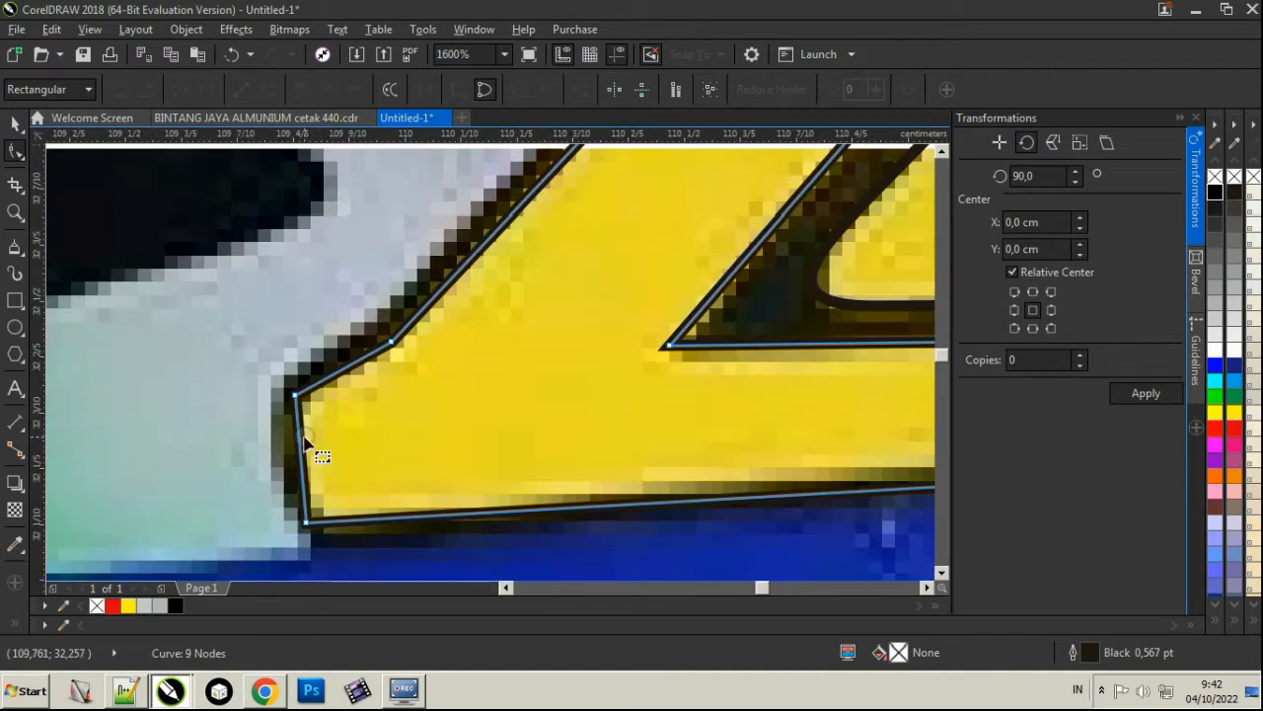
{"action": "double_click", "coordinate": [343, 376]}
{"action": "left_click", "coordinate": [273, 89]}
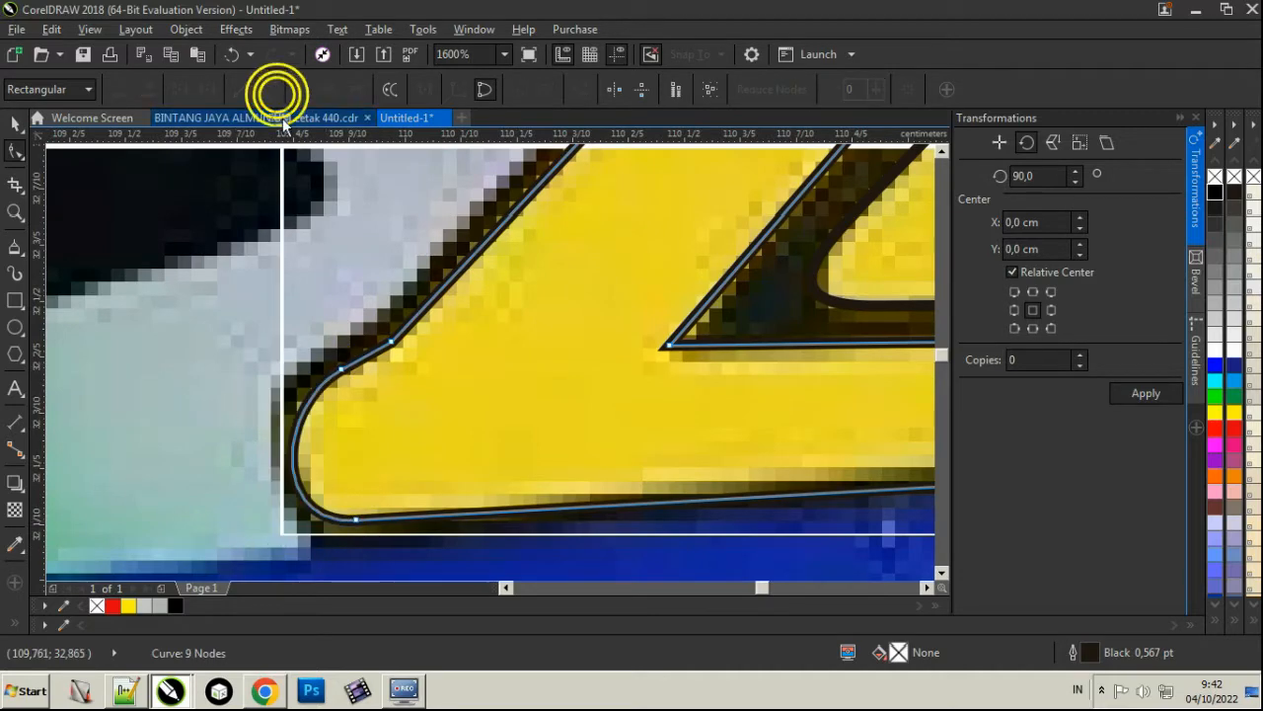
{"action": "scroll", "coordinate": [444, 292], "scroll_direction": "down", "scroll_amount": 2}
{"action": "scroll", "coordinate": [531, 325], "scroll_direction": "down", "scroll_amount": 1}
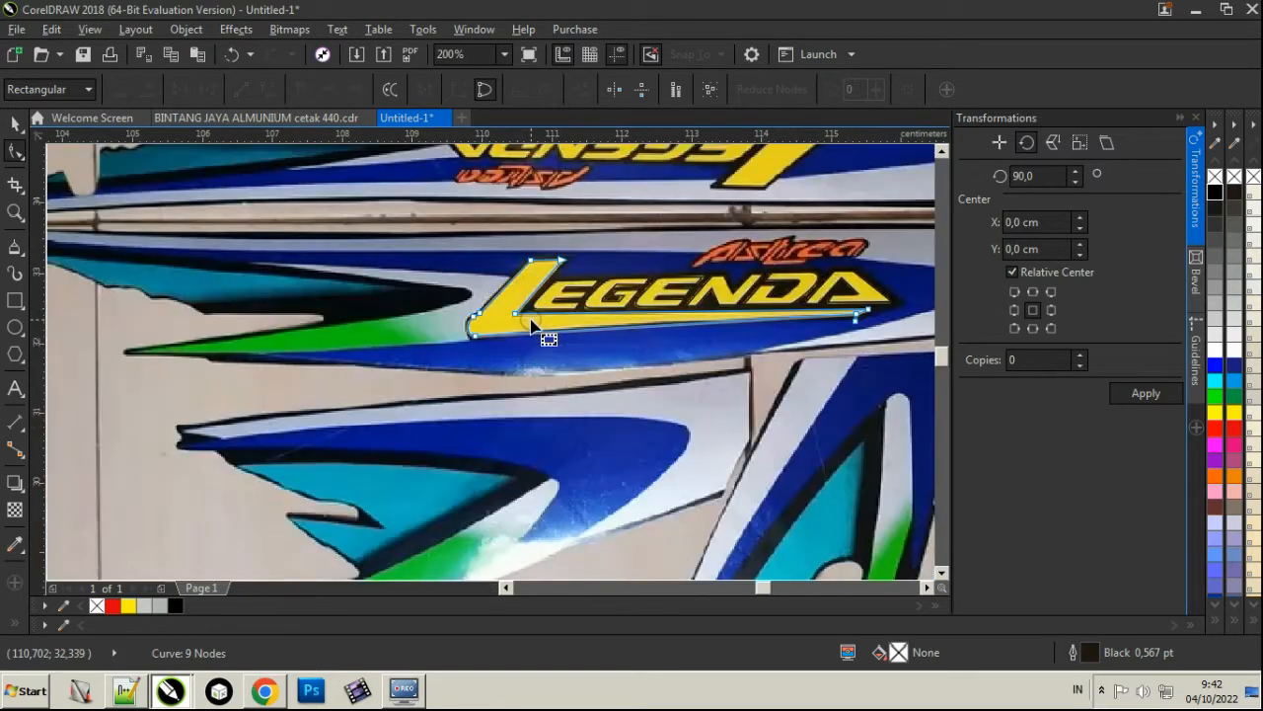
Combine the seven traced LEGENDA outlines into one curve and move it onto the long black and red sticker.
{"action": "left_click", "coordinate": [15, 125]}
{"action": "scroll", "coordinate": [479, 350], "scroll_direction": "down", "scroll_amount": 1}
{"action": "left_click_drag", "start_coordinate": [826, 387], "coordinate": [445, 246]}
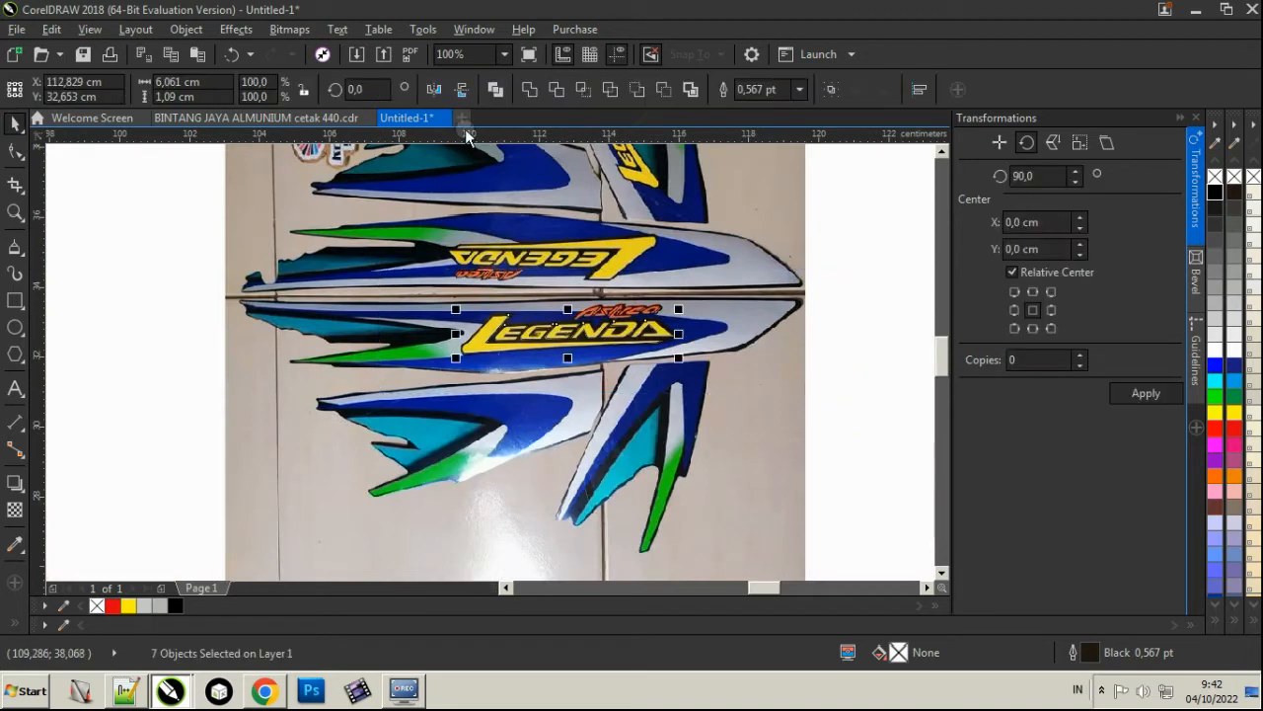
{"action": "scroll", "coordinate": [512, 314], "scroll_direction": "down", "scroll_amount": 2}
{"action": "mouse_move", "coordinate": [515, 317]}
{"action": "left_mouse_down"}
{"action": "mouse_move", "coordinate": [494, 464]}
{"action": "mouse_move", "coordinate": [514, 428]}
{"action": "left_mouse_up"}
{"action": "scroll", "coordinate": [565, 431], "scroll_direction": "up", "scroll_amount": 3}
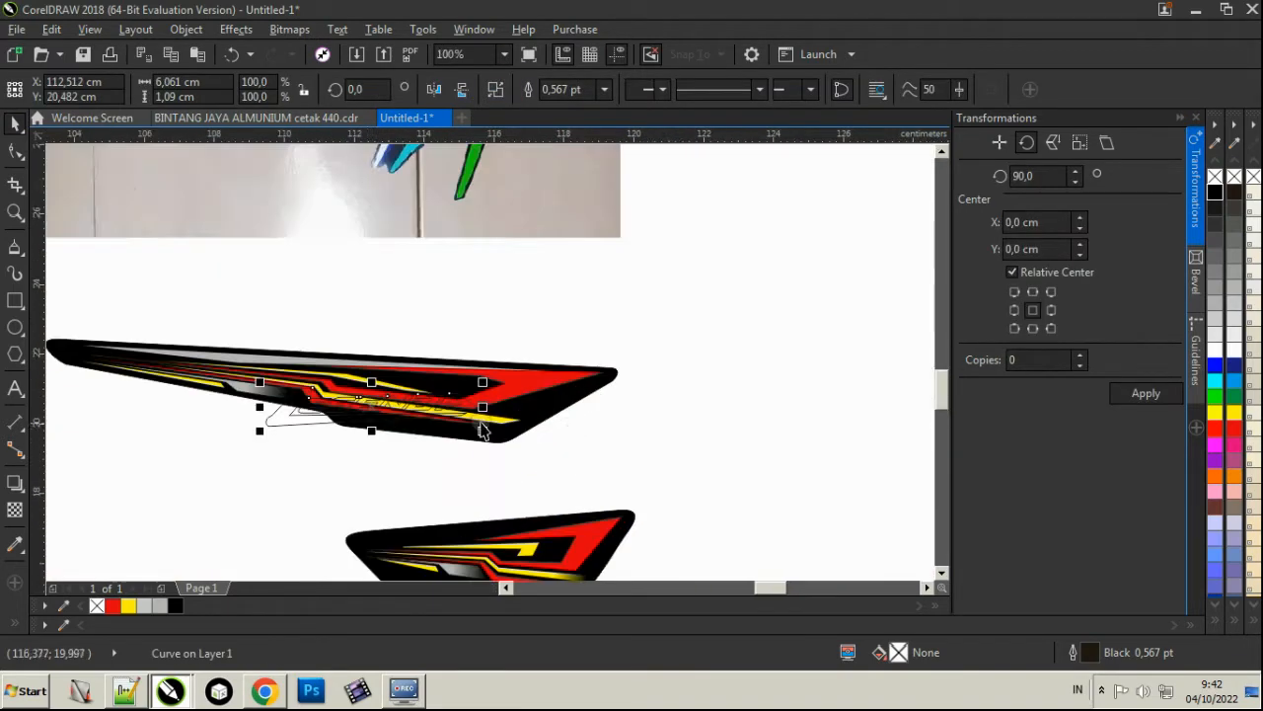
Scale the LEGENDA lettering to about 76.4% and rotate it to about 354.9° over the sticker's black arrow-shaped panel.
{"action": "left_click", "coordinate": [365, 393]}
{"action": "left_click", "coordinate": [570, 390]}
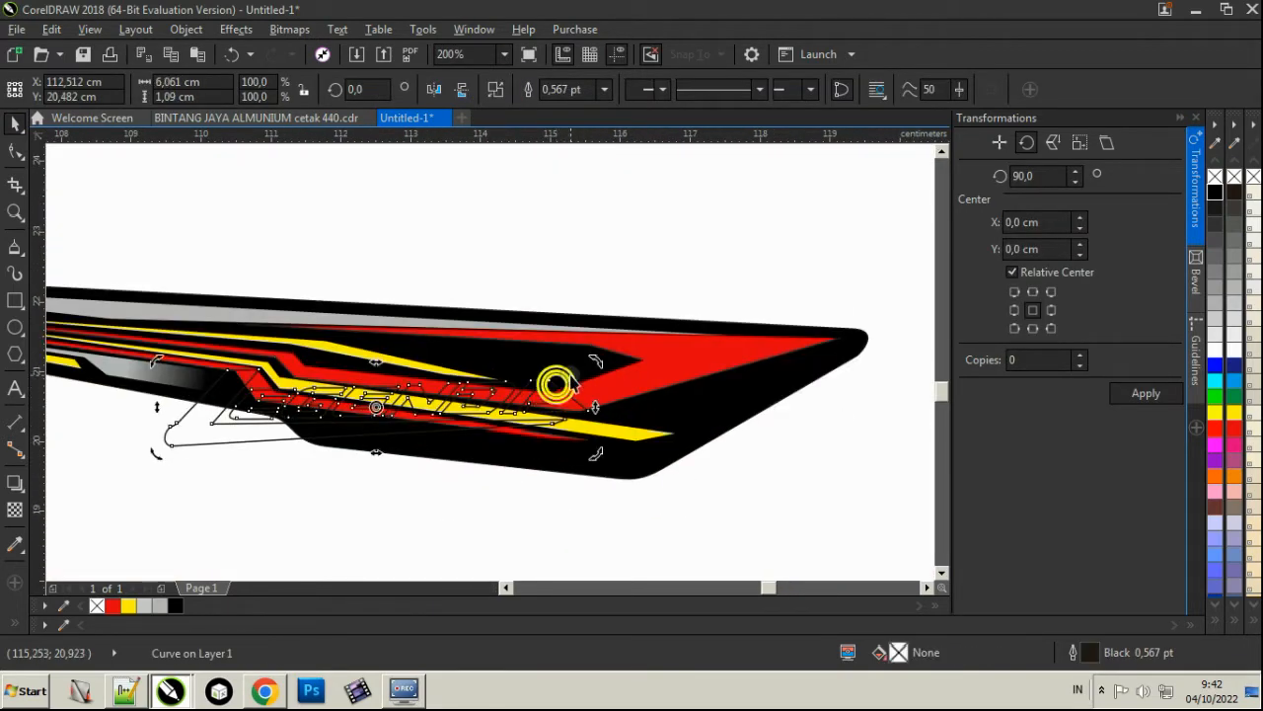
{"action": "left_click_drag", "start_coordinate": [595, 361], "coordinate": [612, 383]}
{"action": "scroll", "coordinate": [592, 359], "scroll_direction": "down", "scroll_amount": 3}
{"action": "scroll", "coordinate": [308, 262], "scroll_direction": "up", "scroll_amount": 2}
{"action": "scroll", "coordinate": [377, 370], "scroll_direction": "down", "scroll_amount": 2}
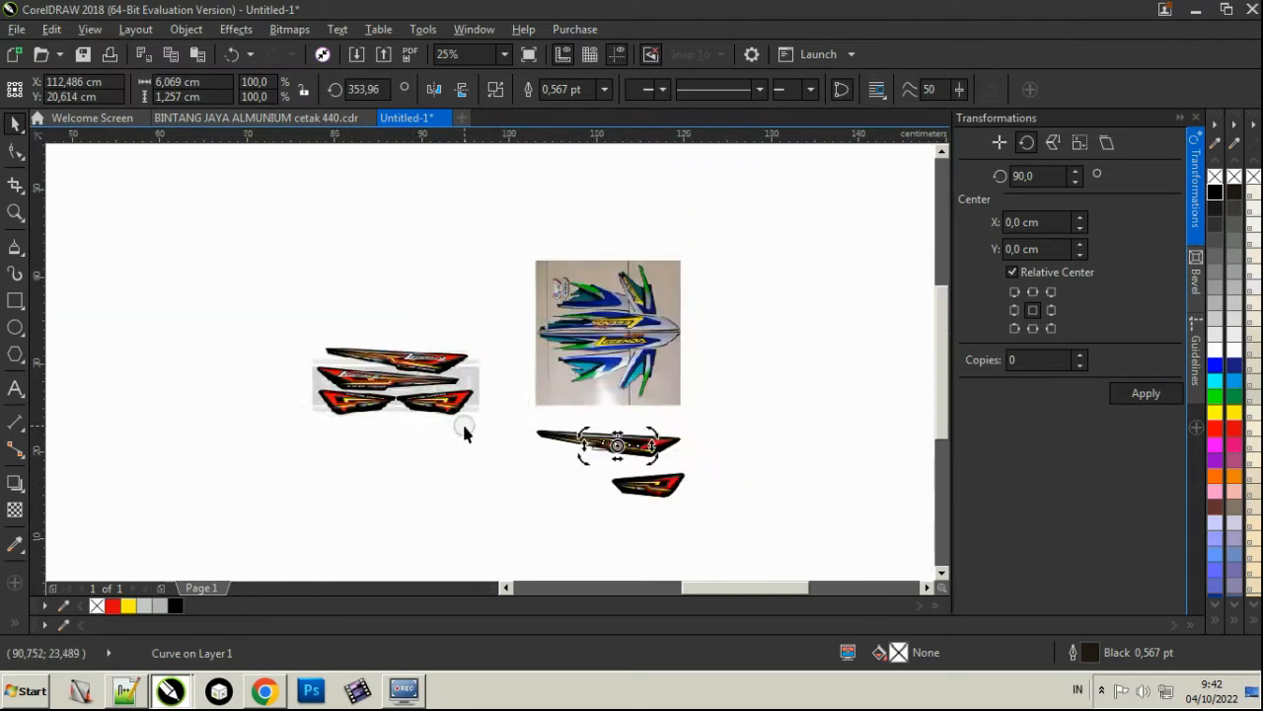
{"action": "scroll", "coordinate": [579, 443], "scroll_direction": "up", "scroll_amount": 1}
{"action": "left_click", "coordinate": [522, 444]}
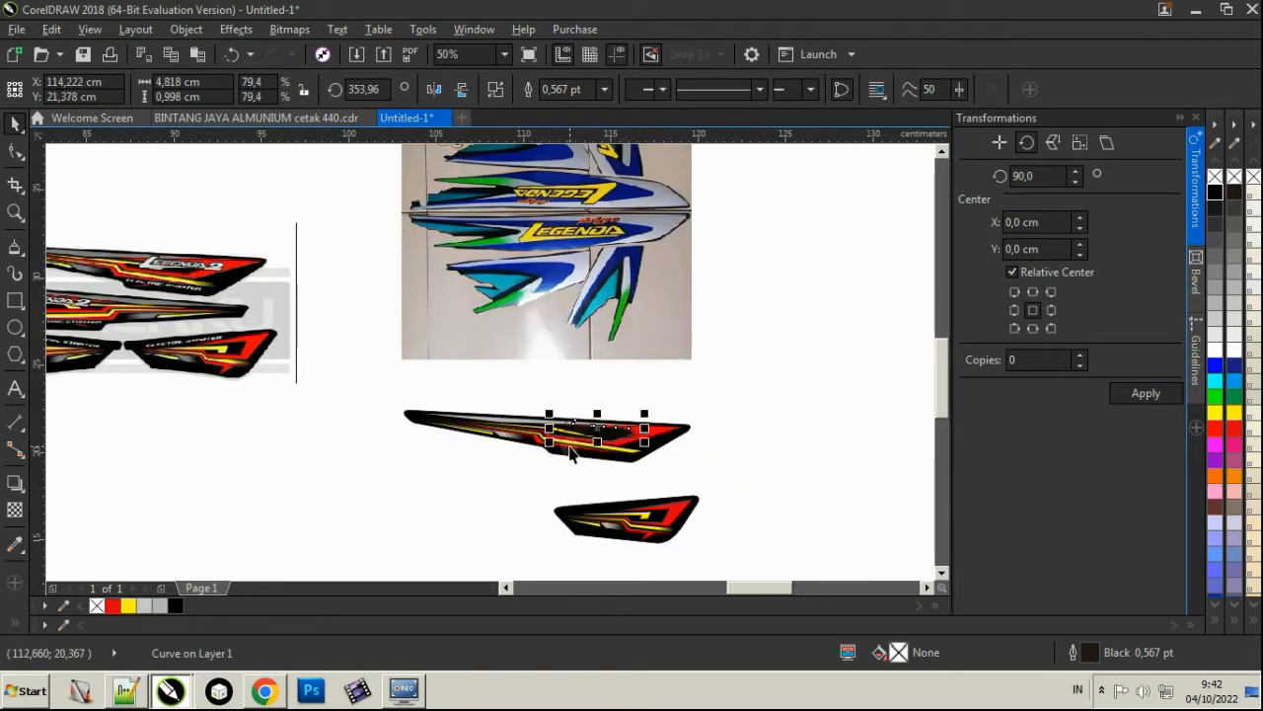
{"action": "scroll", "coordinate": [586, 439], "scroll_direction": "up", "scroll_amount": 2}
{"action": "left_click_drag", "start_coordinate": [792, 448], "coordinate": [774, 438]}
{"action": "left_click", "coordinate": [761, 423]}
Fill the LEGENDA lettering with white and remove its outline.
{"action": "left_click", "coordinate": [1242, 356]}
{"action": "scroll", "coordinate": [648, 403], "scroll_direction": "up", "scroll_amount": 1}
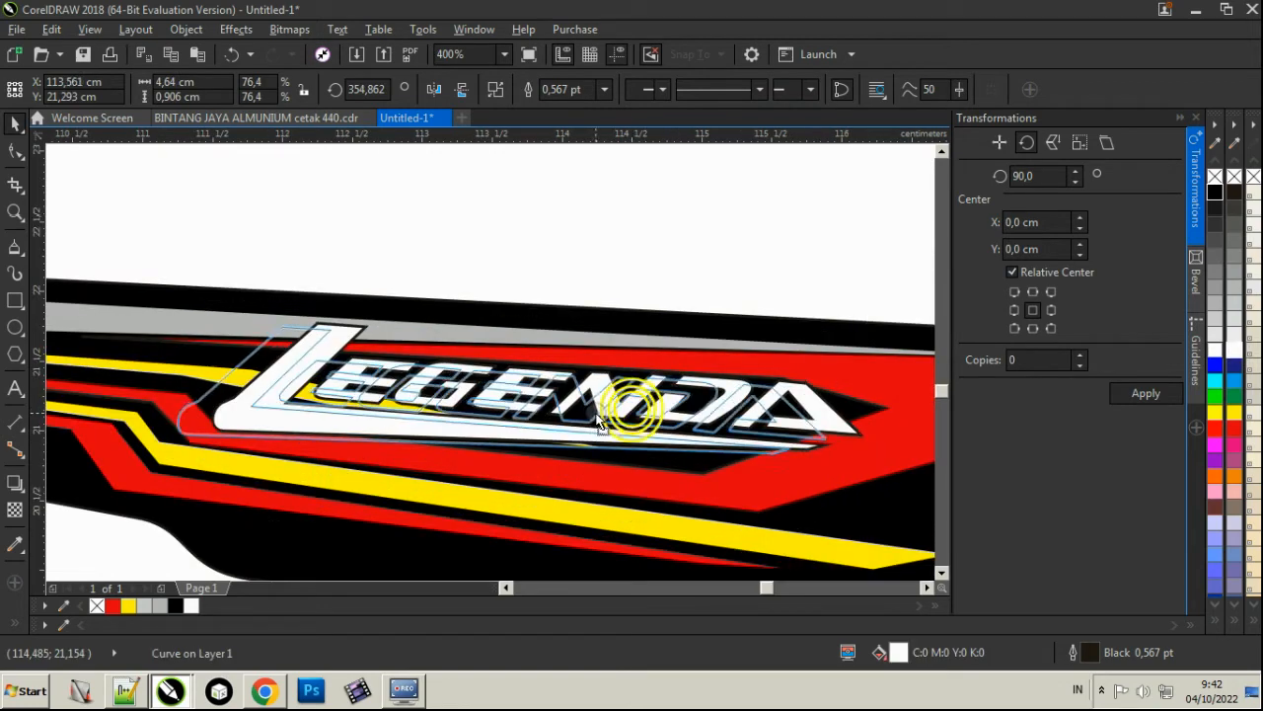
{"action": "right_click", "coordinate": [1215, 177]}
Add a one-step outward contour of 0.024 cm with rounded corners around the LEGENDA lettering.
{"action": "left_click", "coordinate": [20, 488]}
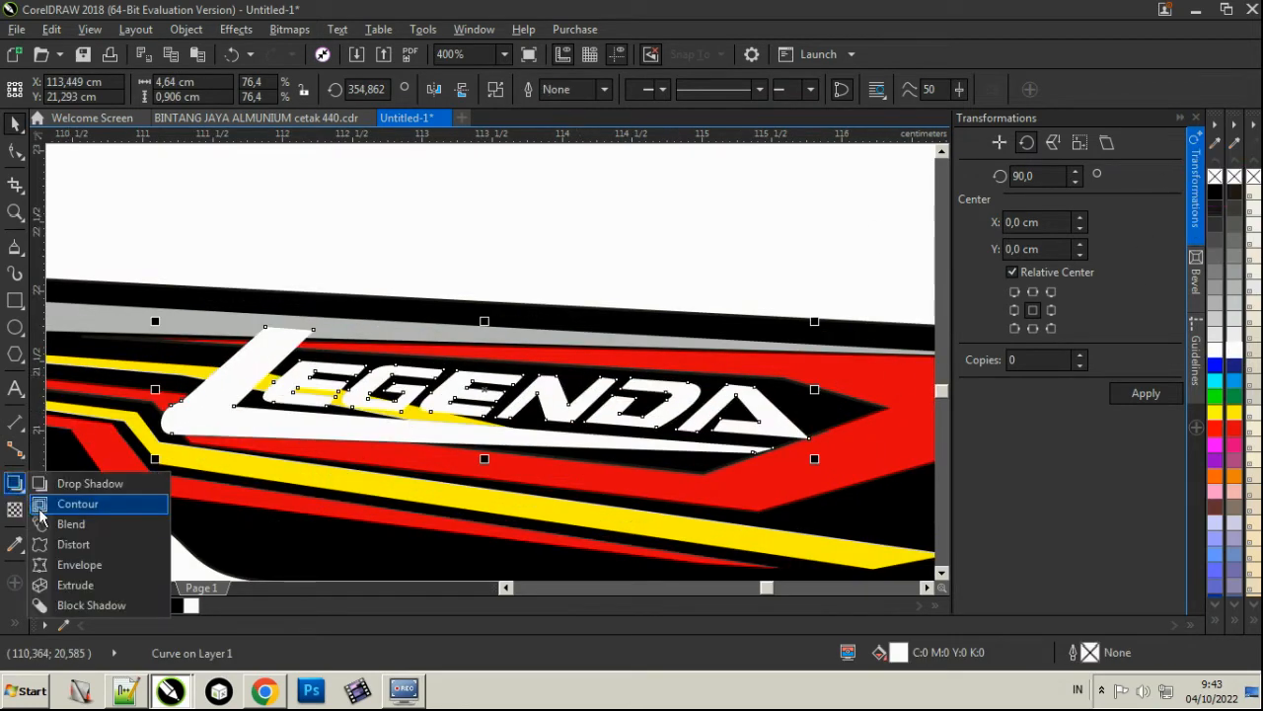
{"action": "left_click", "coordinate": [38, 504]}
{"action": "mouse_move", "coordinate": [310, 330]}
{"action": "left_mouse_down"}
{"action": "mouse_move", "coordinate": [338, 358]}
{"action": "mouse_move", "coordinate": [307, 340]}
{"action": "left_mouse_up"}
{"action": "left_click", "coordinate": [681, 91]}
{"action": "left_click", "coordinate": [734, 135]}
{"action": "scroll", "coordinate": [300, 316], "scroll_direction": "up", "scroll_amount": 2}
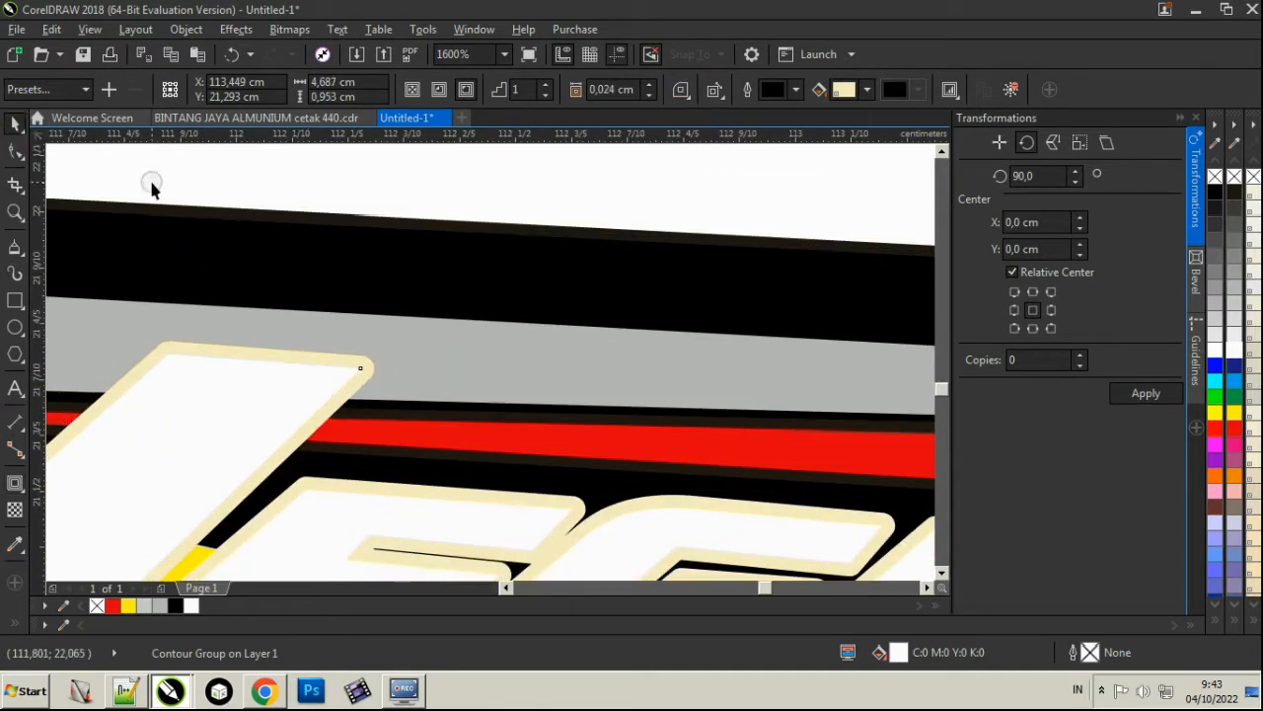
Separate the contour from the LEGENDA lettering and colour it black as a backing.
{"action": "left_click", "coordinate": [586, 186]}
{"action": "left_click", "coordinate": [358, 360]}
{"action": "right_click", "coordinate": [1215, 193]}
{"action": "scroll", "coordinate": [444, 331], "scroll_direction": "down", "scroll_amount": 3}
{"action": "left_click", "coordinate": [444, 331]}
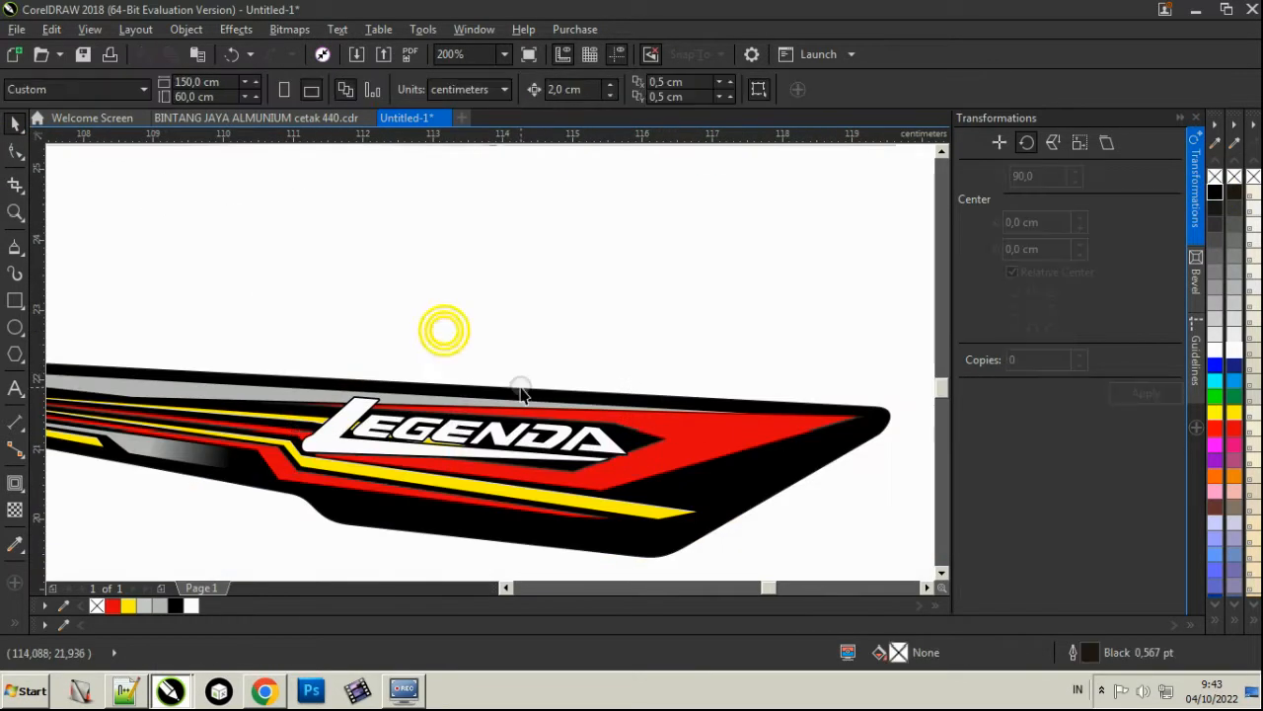
Add the text "2" above the long sticker and set its font to High Swift.
{"action": "scroll", "coordinate": [522, 393], "scroll_direction": "down", "scroll_amount": 2}
{"action": "scroll", "coordinate": [310, 437], "scroll_direction": "up", "scroll_amount": 2}
{"action": "left_click", "coordinate": [14, 388]}
{"action": "left_click", "coordinate": [447, 285]}
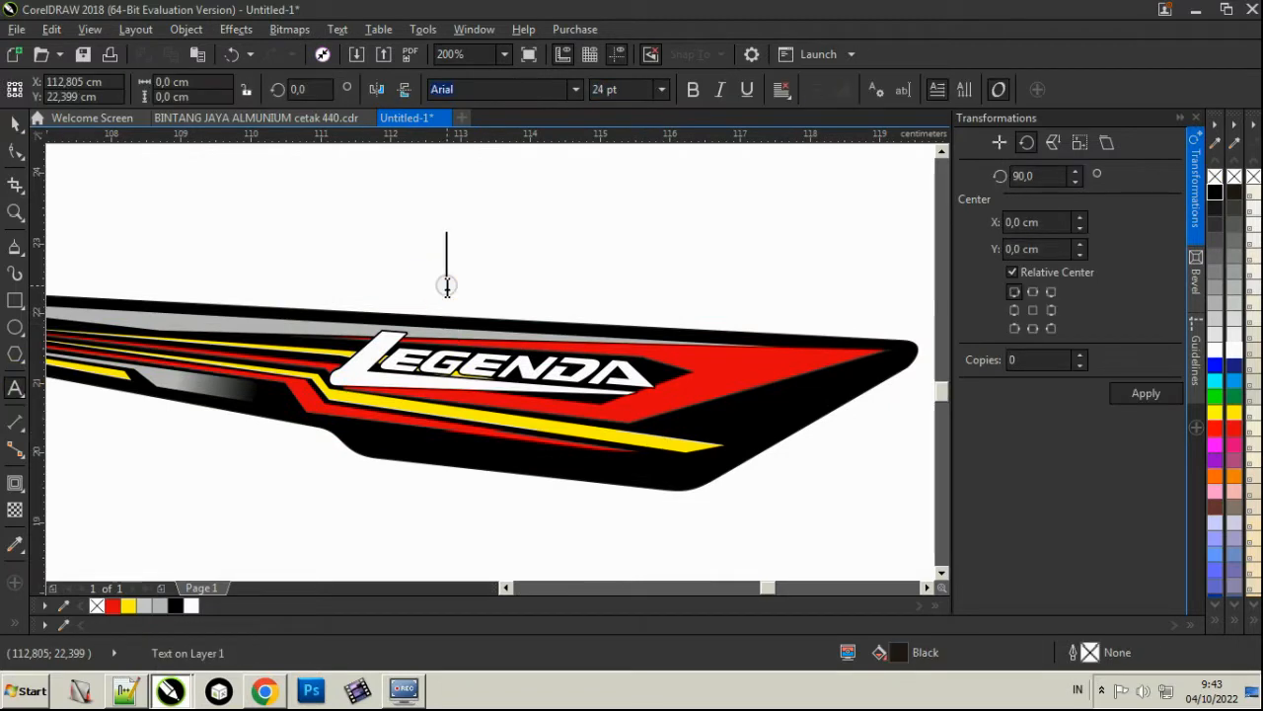
{"action": "type", "text": "2"}
{"action": "left_click", "coordinate": [12, 126]}
{"action": "left_click", "coordinate": [575, 89]}
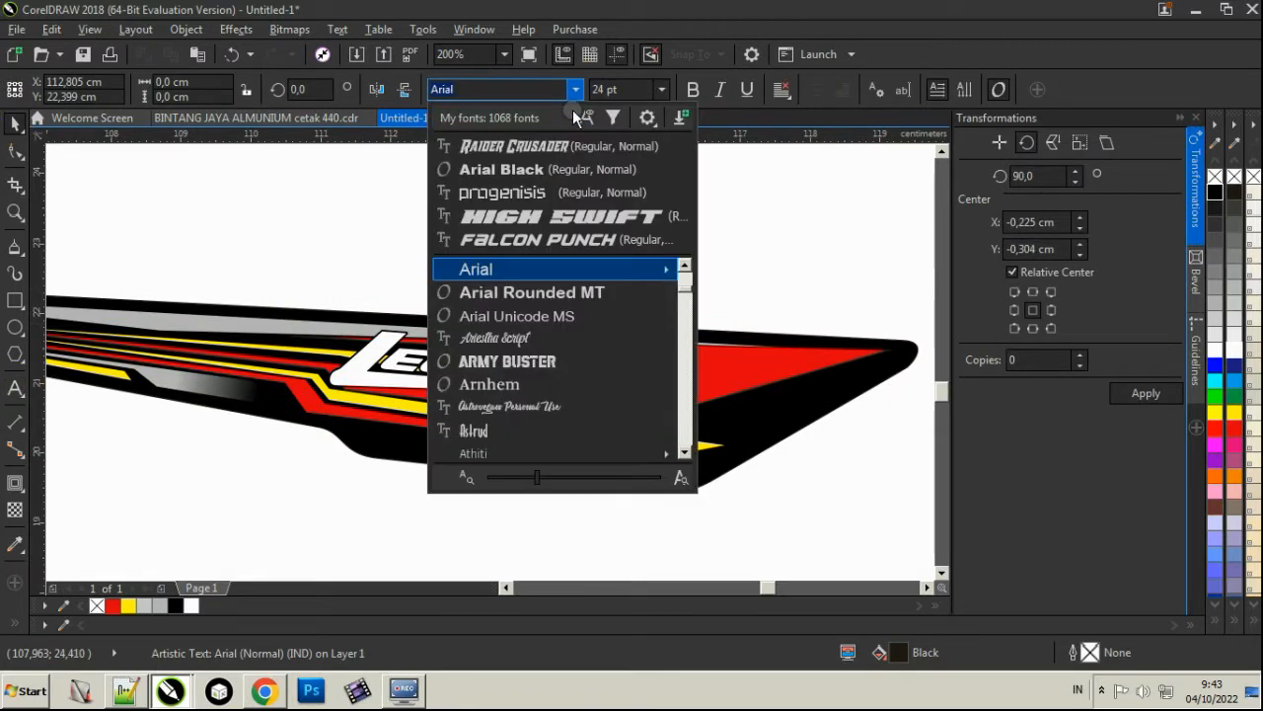
{"action": "left_click", "coordinate": [566, 140]}
{"action": "left_click", "coordinate": [575, 89]}
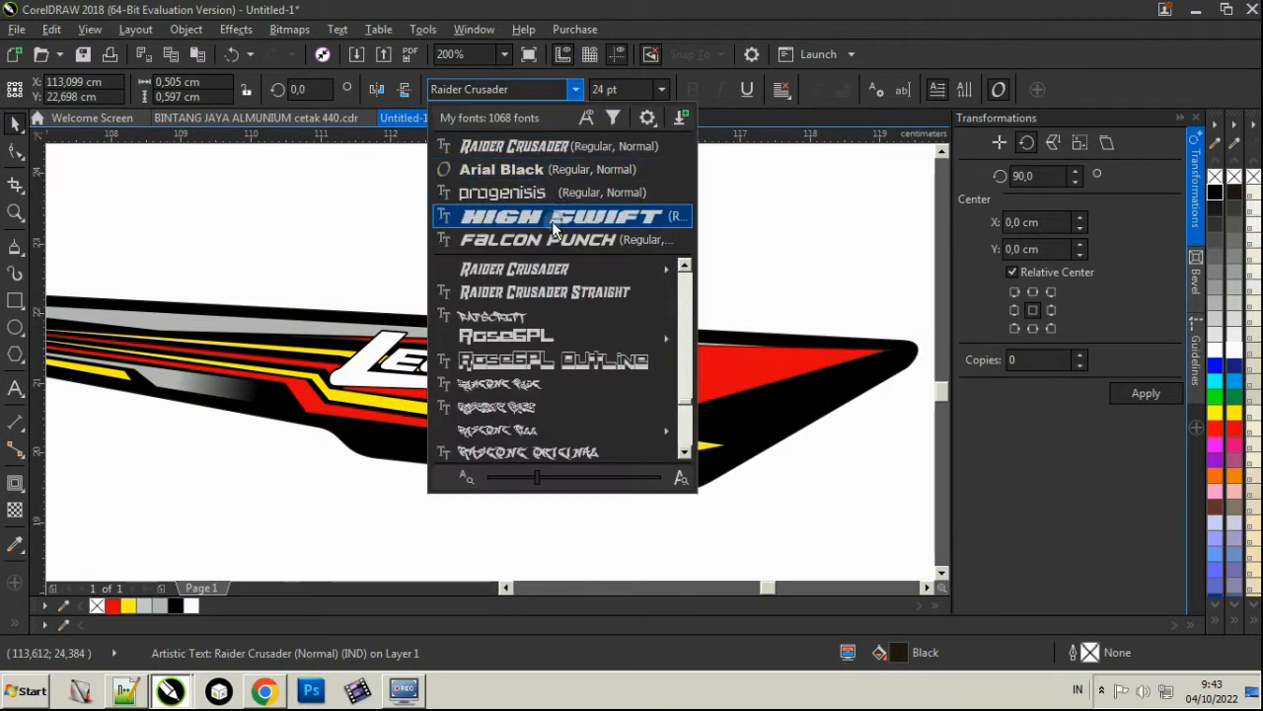
{"action": "left_click", "coordinate": [552, 213]}
Place the 2 just after the LEGENDA lettering and rotate it to about 353.5°.
{"action": "left_click_drag", "start_coordinate": [471, 264], "coordinate": [701, 385]}
{"action": "scroll", "coordinate": [703, 386], "scroll_direction": "up", "scroll_amount": 3}
{"action": "left_click_drag", "start_coordinate": [778, 399], "coordinate": [729, 412], "text": "shift"}
{"action": "left_click", "coordinate": [693, 378]}
{"action": "scroll", "coordinate": [729, 413], "scroll_direction": "down", "scroll_amount": 6}
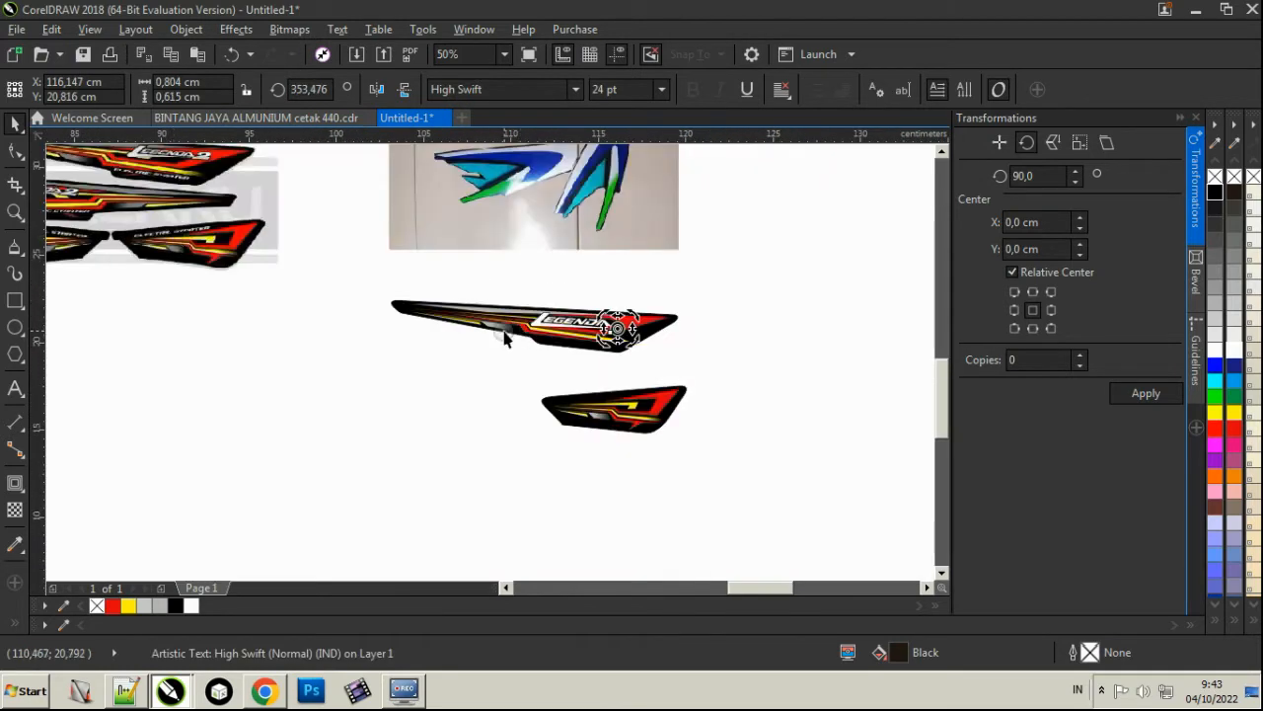
{"action": "scroll", "coordinate": [617, 328], "scroll_direction": "up", "scroll_amount": 6}
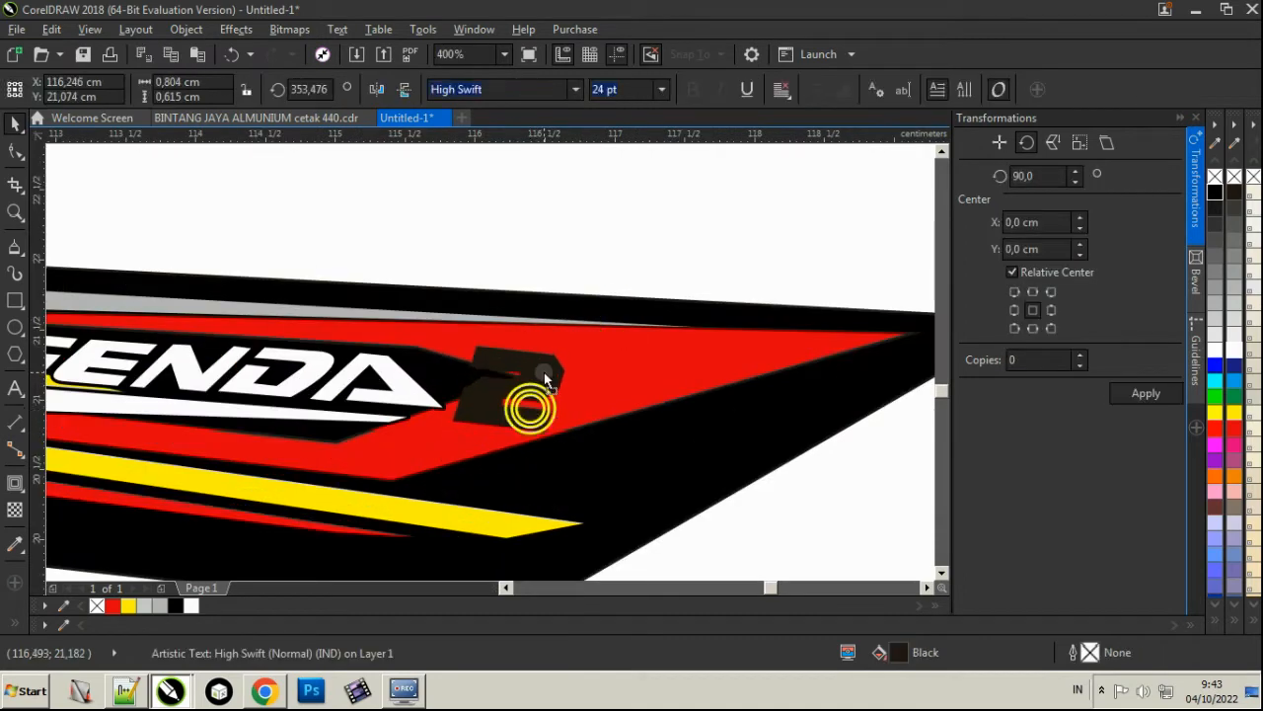
Reshape the 2 to about 0.75 by 0.45 cm and adjust its position and rotation beside the lettering.
{"action": "left_click", "coordinate": [529, 343]}
{"action": "left_click", "coordinate": [529, 345]}
{"action": "left_click", "coordinate": [492, 322]}
{"action": "left_click", "coordinate": [426, 329]}
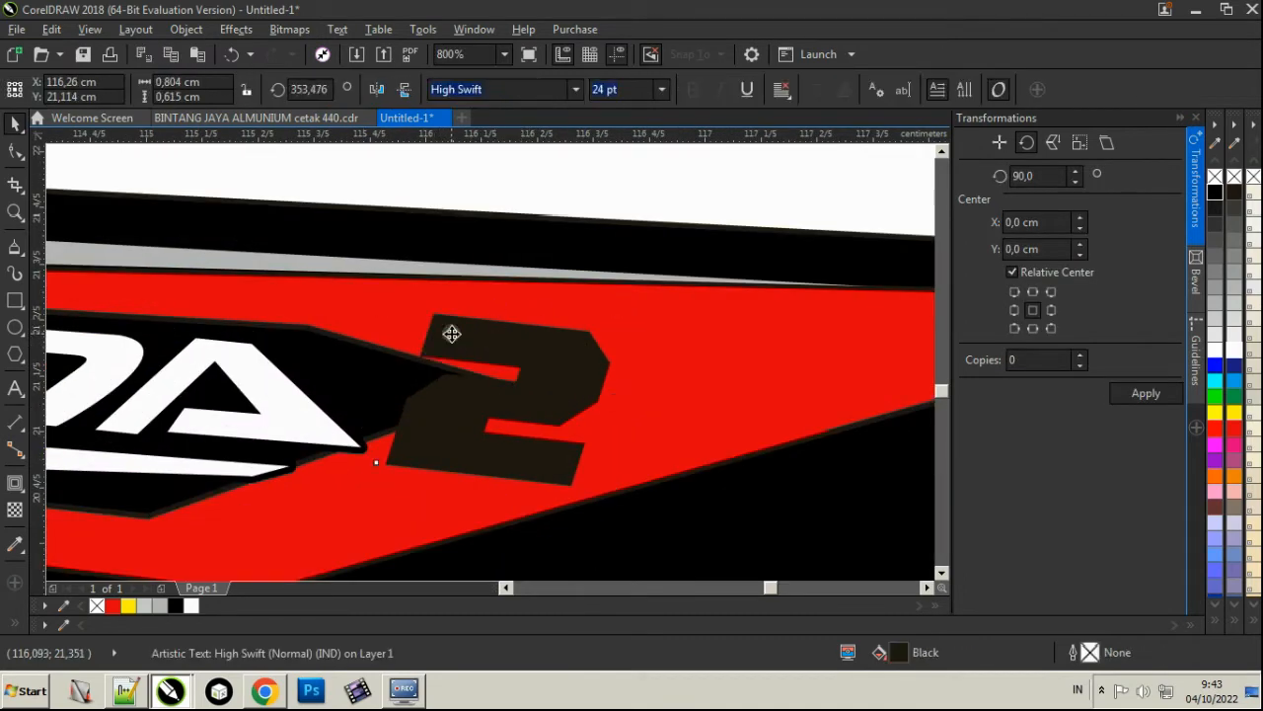
{"action": "left_click_drag", "start_coordinate": [379, 304], "coordinate": [360, 317]}
{"action": "left_click", "coordinate": [451, 350]}
{"action": "left_click_drag", "start_coordinate": [498, 316], "coordinate": [499, 334]}
{"action": "left_click", "coordinate": [516, 351]}
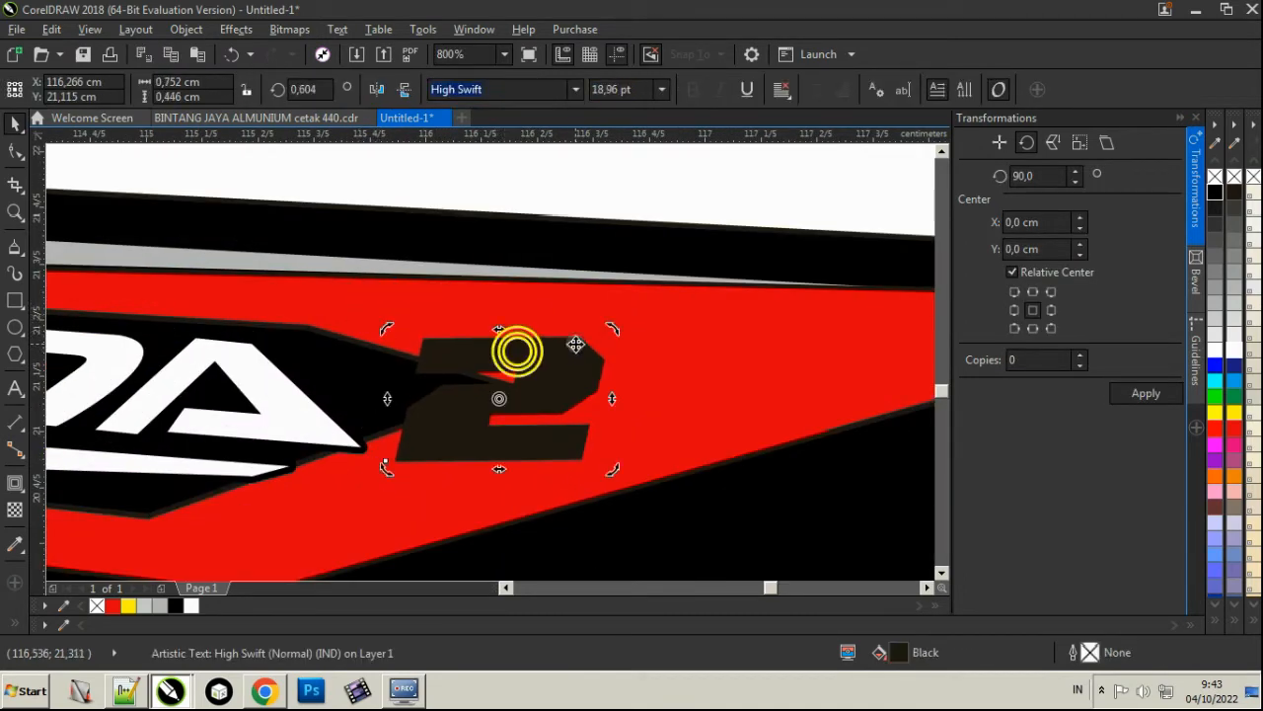
{"action": "left_click_drag", "start_coordinate": [611, 330], "coordinate": [617, 338]}
Place a horizontal guideline across the LEGENDA lettering and delete the lettering's black contour backing.
{"action": "scroll", "coordinate": [603, 217], "scroll_direction": "down", "scroll_amount": 1}
{"action": "left_click_drag", "start_coordinate": [613, 134], "coordinate": [604, 275]}
{"action": "scroll", "coordinate": [604, 274], "scroll_direction": "down", "scroll_amount": 1}
{"action": "scroll", "coordinate": [353, 259], "scroll_direction": "up", "scroll_amount": 1}
{"action": "scroll", "coordinate": [341, 302], "scroll_direction": "up", "scroll_amount": 1}
{"action": "left_click", "coordinate": [305, 324]}
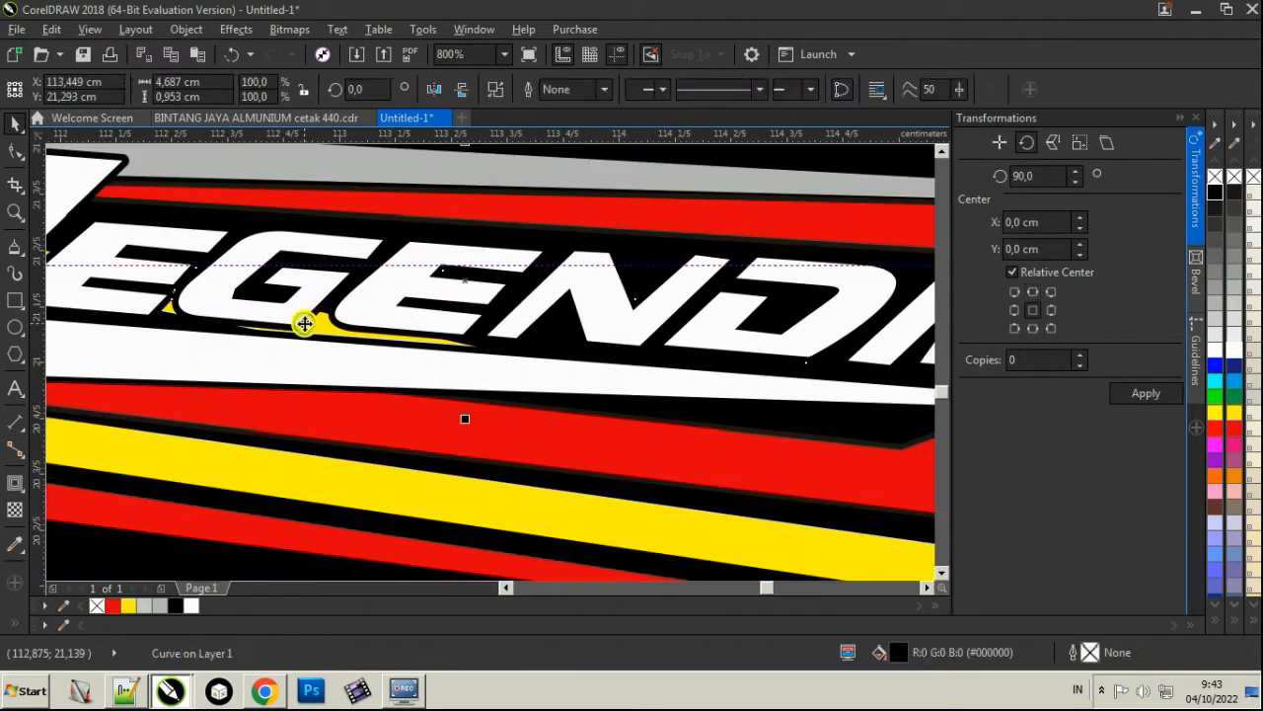
{"action": "key", "text": "Delete"}
Draw a closed cutting shape over the upper edge of the letters from the first E to the A.
{"action": "scroll", "coordinate": [302, 306], "scroll_direction": "down", "scroll_amount": 1}
{"action": "key", "text": "F5"}
{"action": "left_click", "coordinate": [684, 310]}
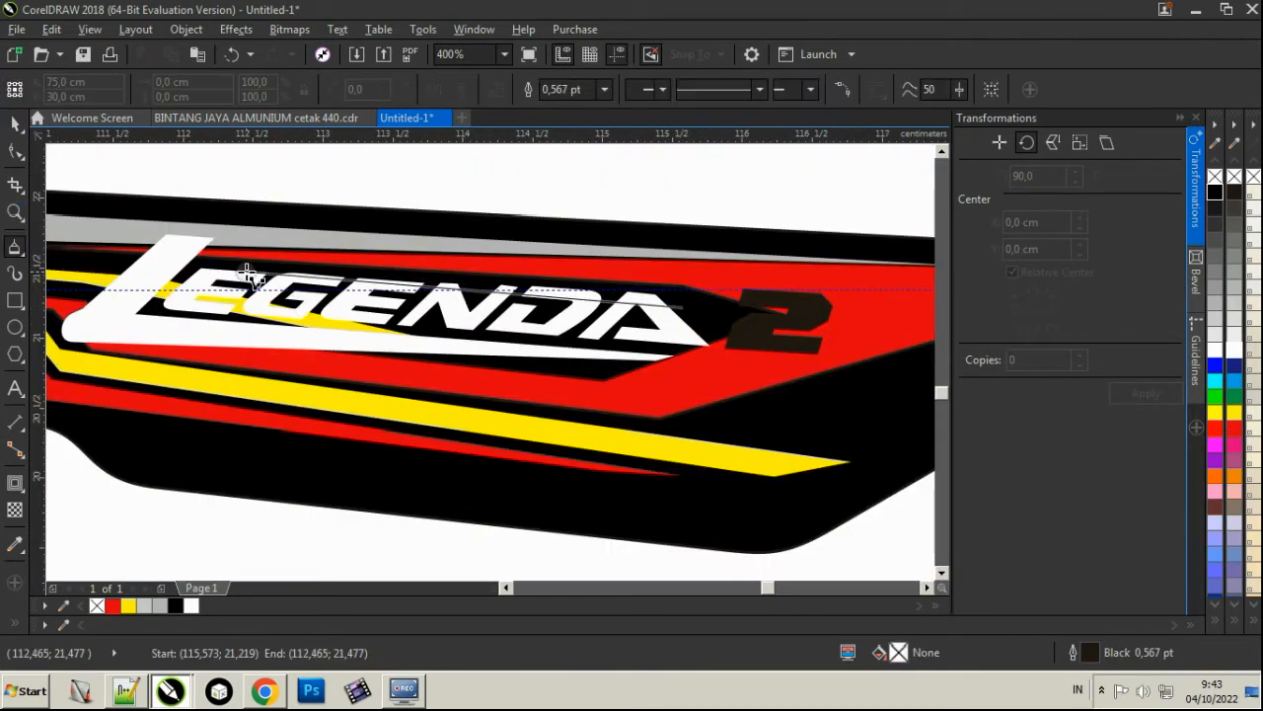
{"action": "left_click", "coordinate": [684, 310]}
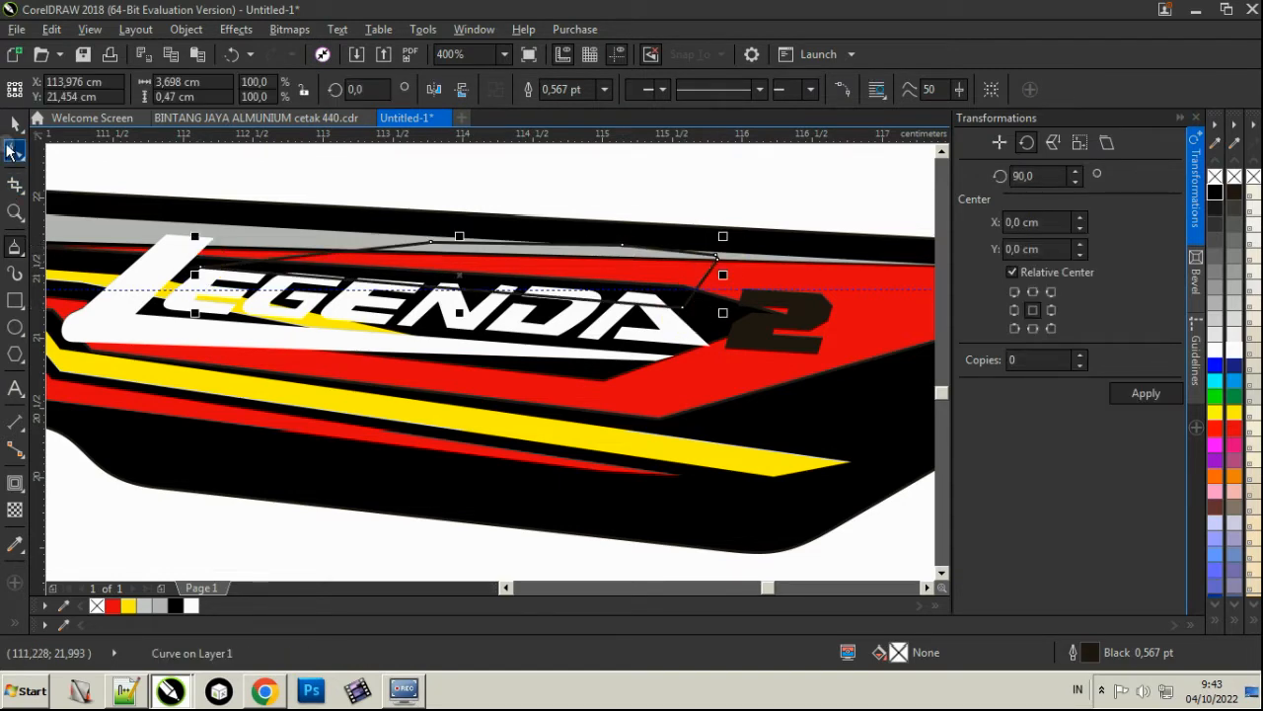
Trim the tops of the LEGENDA letters with the drawn shape and delete the shape.
{"action": "scroll", "coordinate": [685, 316], "scroll_direction": "up", "scroll_amount": 1}
{"action": "left_click", "coordinate": [15, 121]}
{"action": "left_click", "coordinate": [571, 307], "text": "shift"}
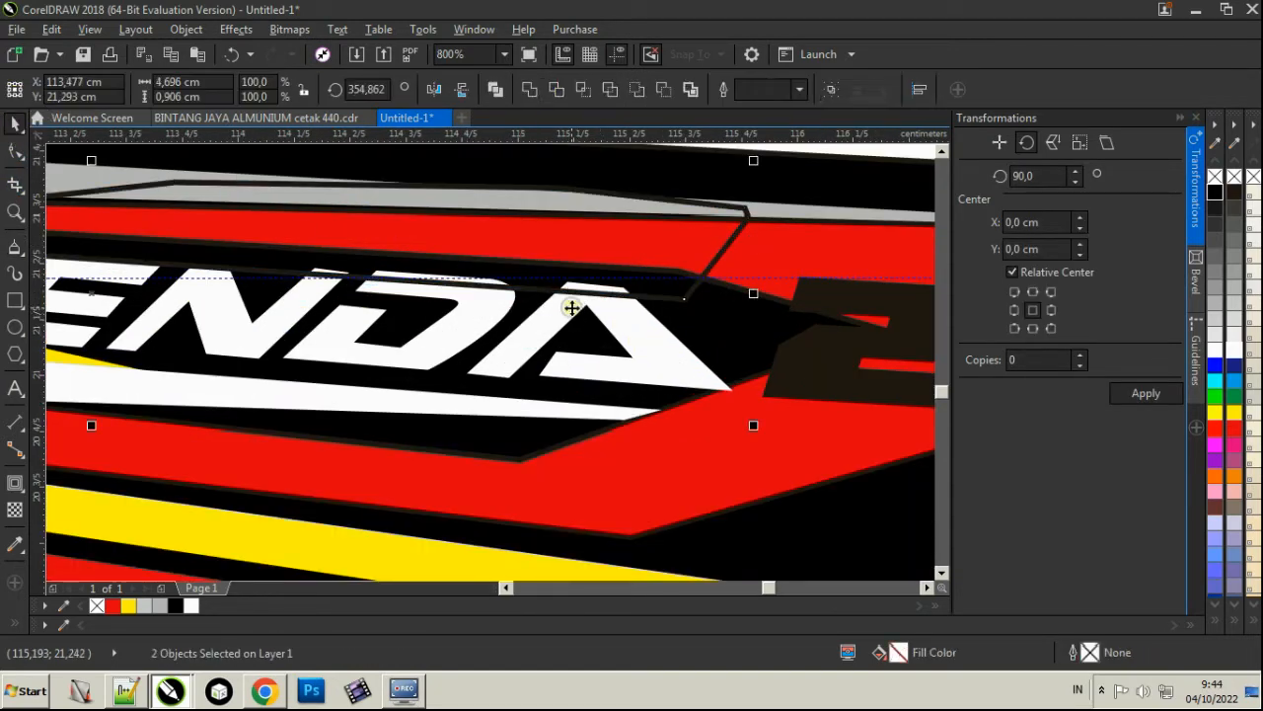
{"action": "left_click", "coordinate": [555, 91]}
{"action": "key", "text": "Delete"}
Refine the white letter D by adjusting its inner corner curve and replacing the node at its upper-right corner.
{"action": "scroll", "coordinate": [573, 329], "scroll_direction": "down", "scroll_amount": 1}
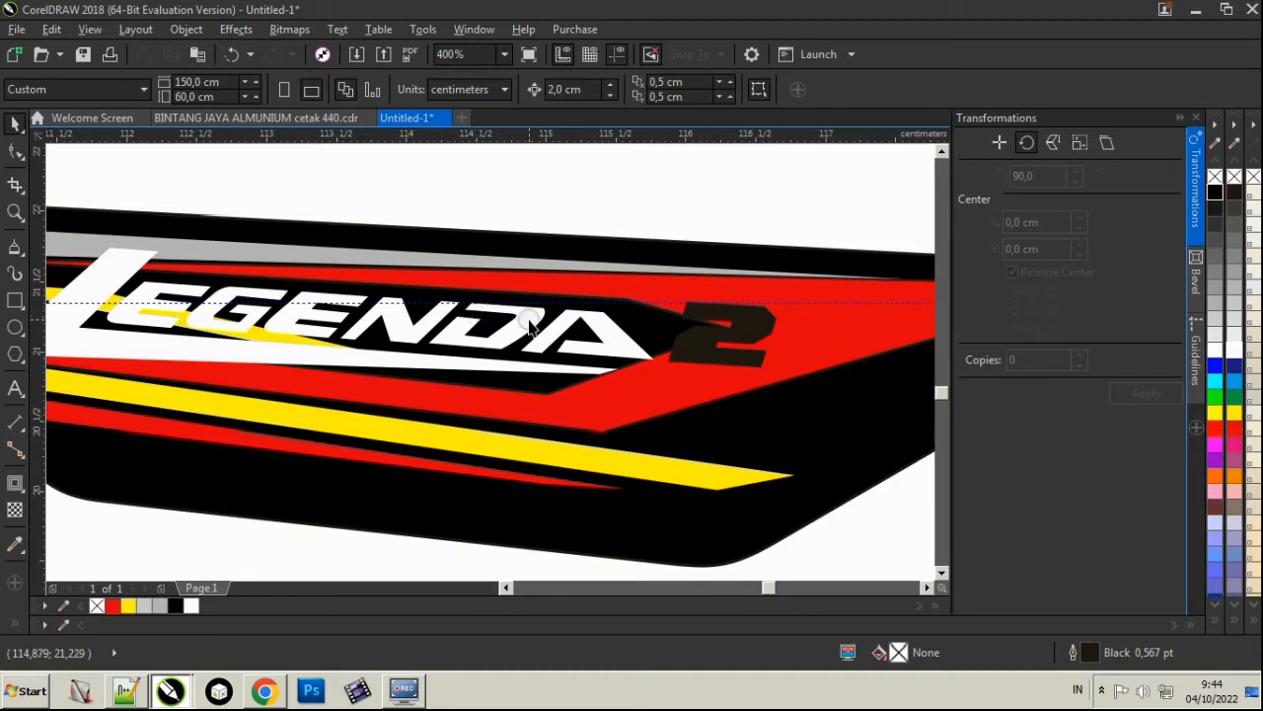
{"action": "scroll", "coordinate": [529, 325], "scroll_direction": "up", "scroll_amount": 2}
{"action": "left_click", "coordinate": [16, 150]}
{"action": "scroll", "coordinate": [253, 273], "scroll_direction": "up", "scroll_amount": 1}
{"action": "left_click_drag", "start_coordinate": [273, 304], "coordinate": [623, 342]}
{"action": "left_click_drag", "start_coordinate": [603, 321], "coordinate": [672, 419]}
{"action": "left_click_drag", "start_coordinate": [641, 398], "coordinate": [627, 402]}
{"action": "left_click", "coordinate": [836, 288]}
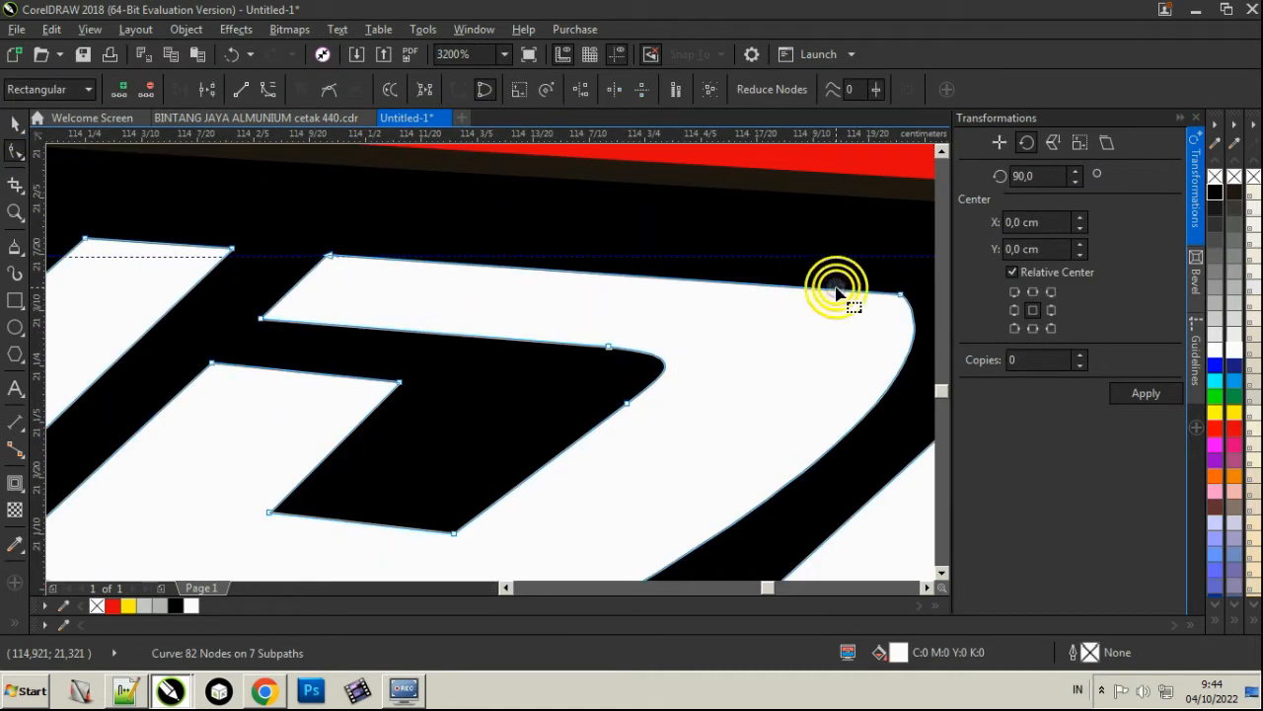
{"action": "double_click", "coordinate": [836, 290]}
{"action": "double_click", "coordinate": [896, 295]}
{"action": "scroll", "coordinate": [828, 325], "scroll_direction": "down", "scroll_amount": 1}
{"action": "left_click", "coordinate": [14, 123]}
{"action": "scroll", "coordinate": [435, 345], "scroll_direction": "down", "scroll_amount": 2}
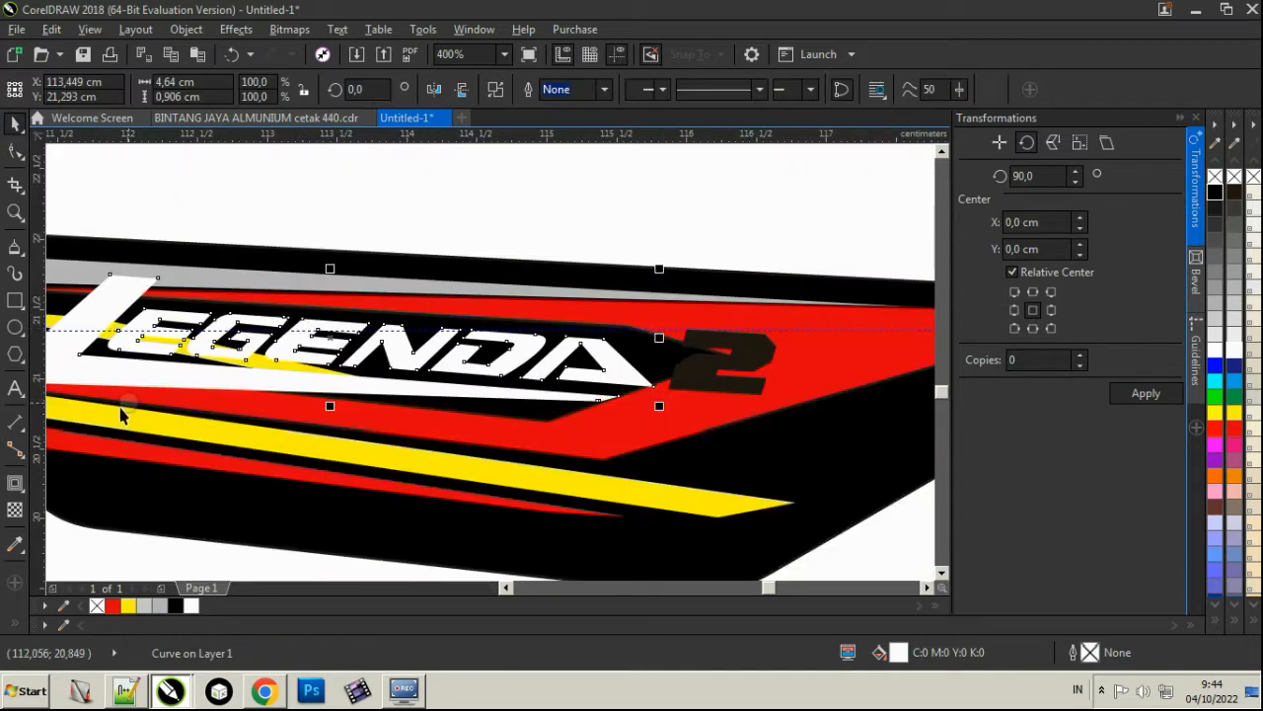
Add an outward contour of 0.026 cm to the trimmed LEGENDA lettering, separate it and colour it black.
{"action": "left_click", "coordinate": [15, 483]}
{"action": "scroll", "coordinate": [142, 269], "scroll_direction": "up", "scroll_amount": 2}
{"action": "left_click_drag", "start_coordinate": [136, 317], "coordinate": [180, 285]}
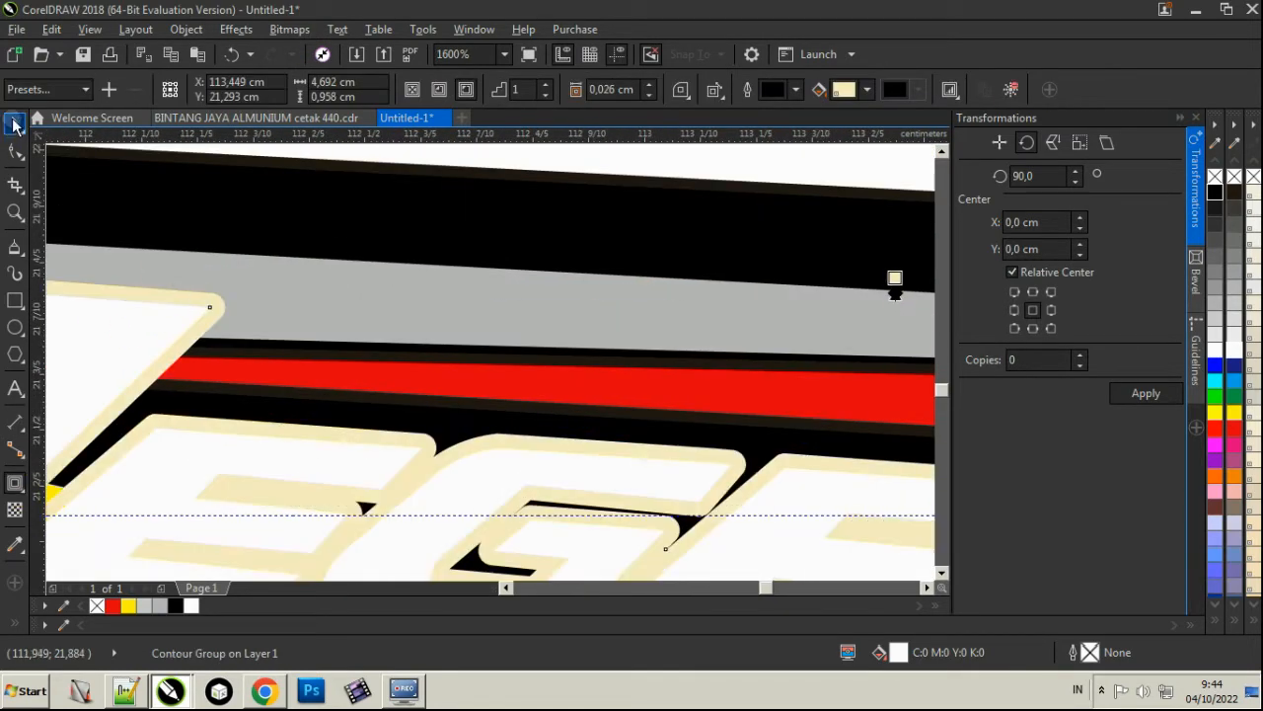
{"action": "left_click", "coordinate": [15, 124]}
{"action": "left_click", "coordinate": [457, 246]}
{"action": "left_click", "coordinate": [217, 296]}
{"action": "scroll", "coordinate": [579, 349], "scroll_direction": "down", "scroll_amount": 4}
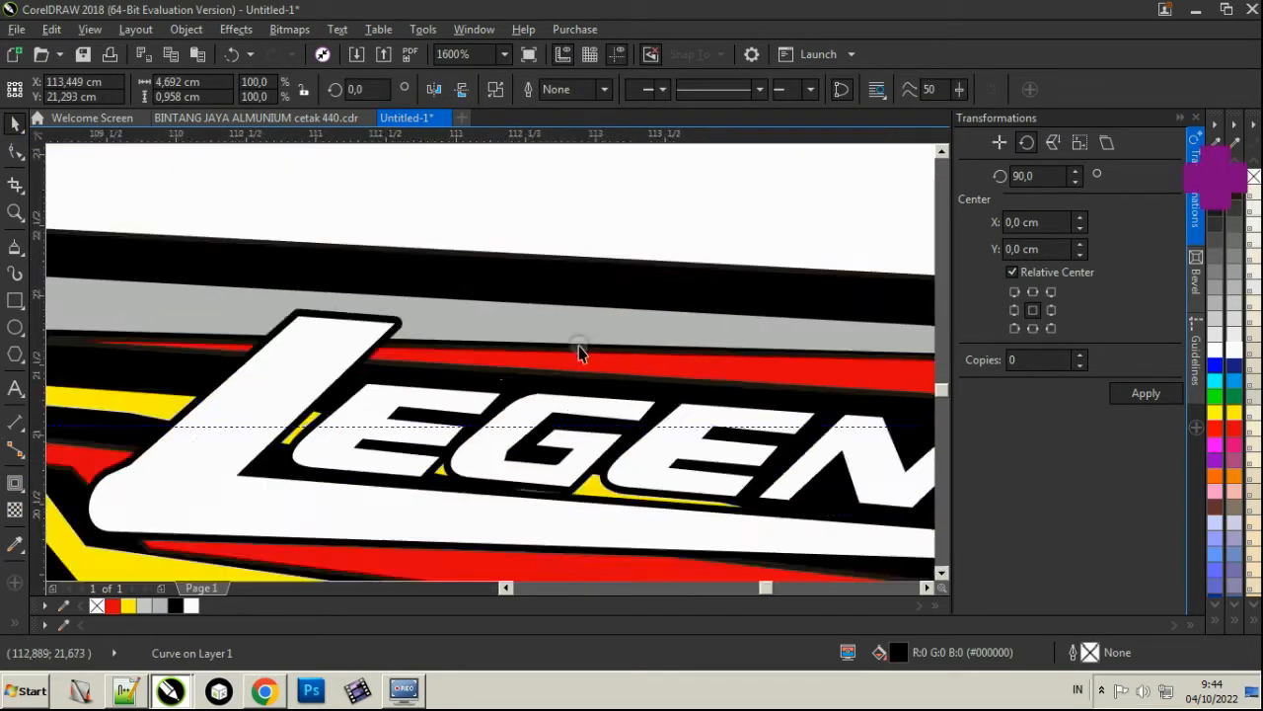
Extend the left tips of the upper yellow, upper red and middle yellow stripes toward the sticker's narrow end.
{"action": "left_click", "coordinate": [143, 277]}
{"action": "left_click_drag", "start_coordinate": [143, 276], "coordinate": [789, 424]}
{"action": "left_click", "coordinate": [265, 290]}
{"action": "scroll", "coordinate": [265, 292], "scroll_direction": "up", "scroll_amount": 2}
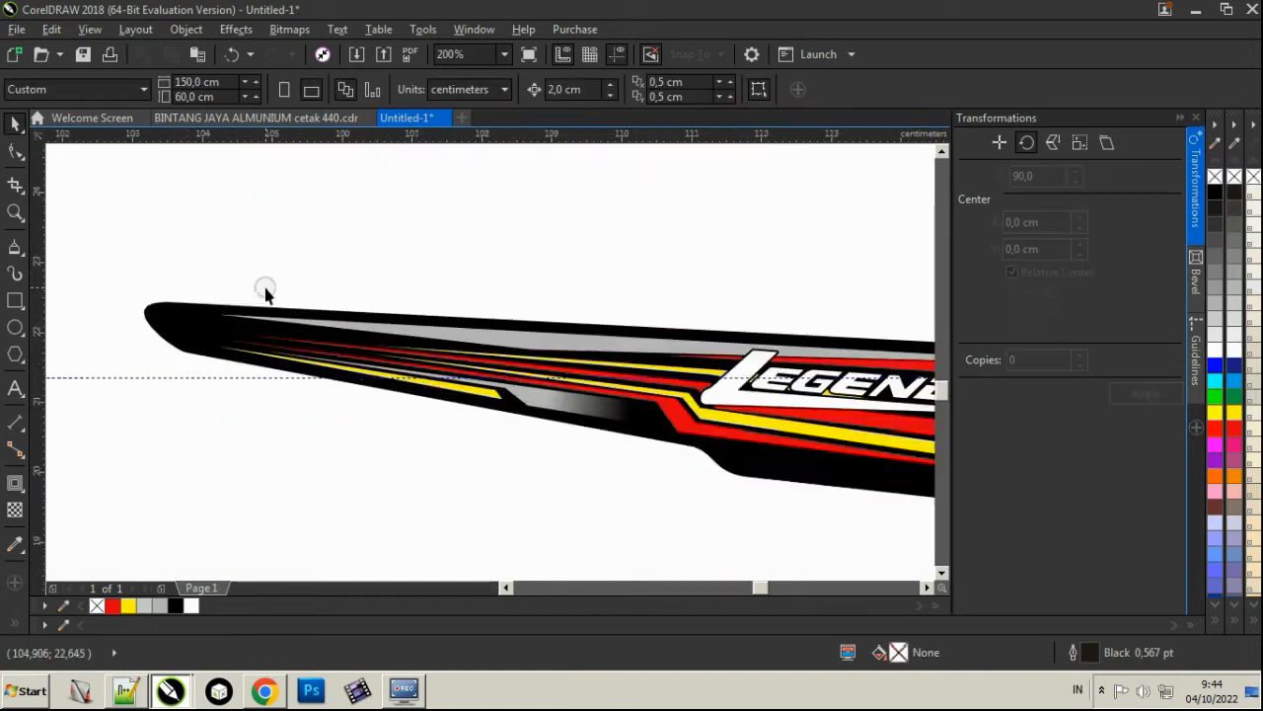
{"action": "left_click", "coordinate": [533, 409]}
{"action": "left_click", "coordinate": [13, 150]}
{"action": "left_click_drag", "start_coordinate": [482, 403], "coordinate": [127, 339]}
{"action": "left_click", "coordinate": [333, 389]}
{"action": "left_click", "coordinate": [281, 384]}
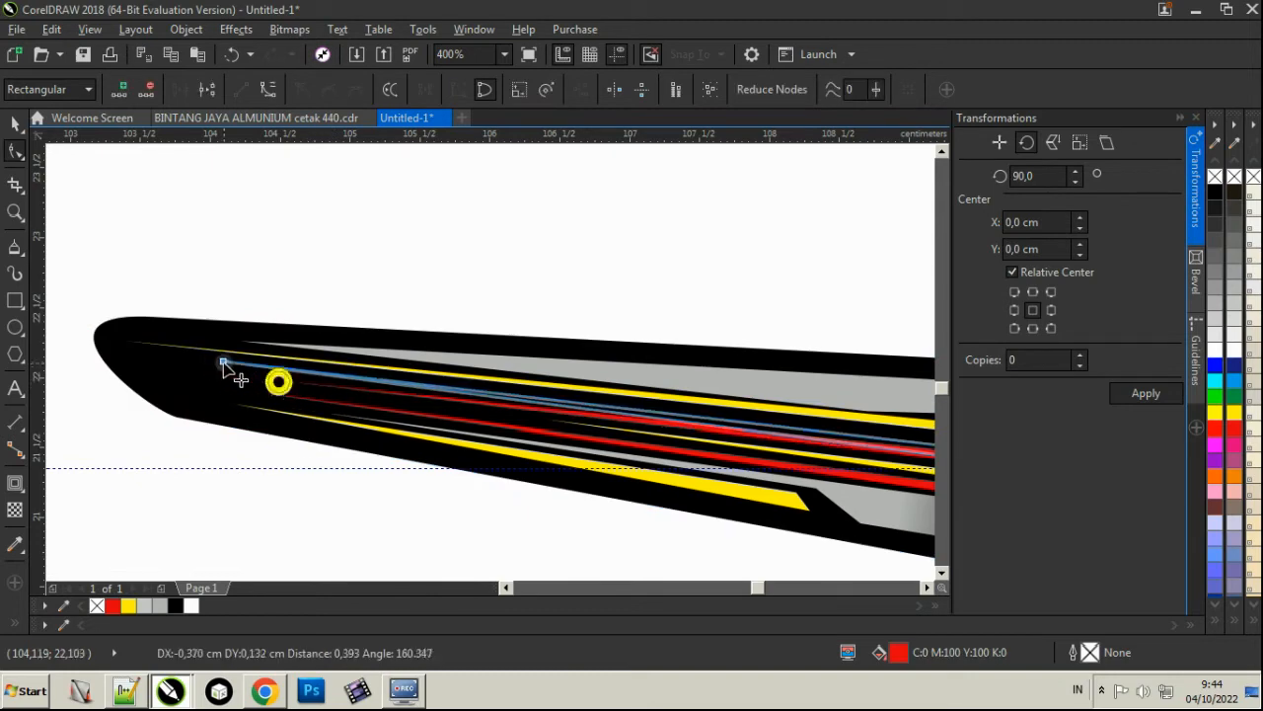
{"action": "left_click", "coordinate": [561, 425]}
{"action": "left_click_drag", "start_coordinate": [542, 418], "coordinate": [344, 381]}
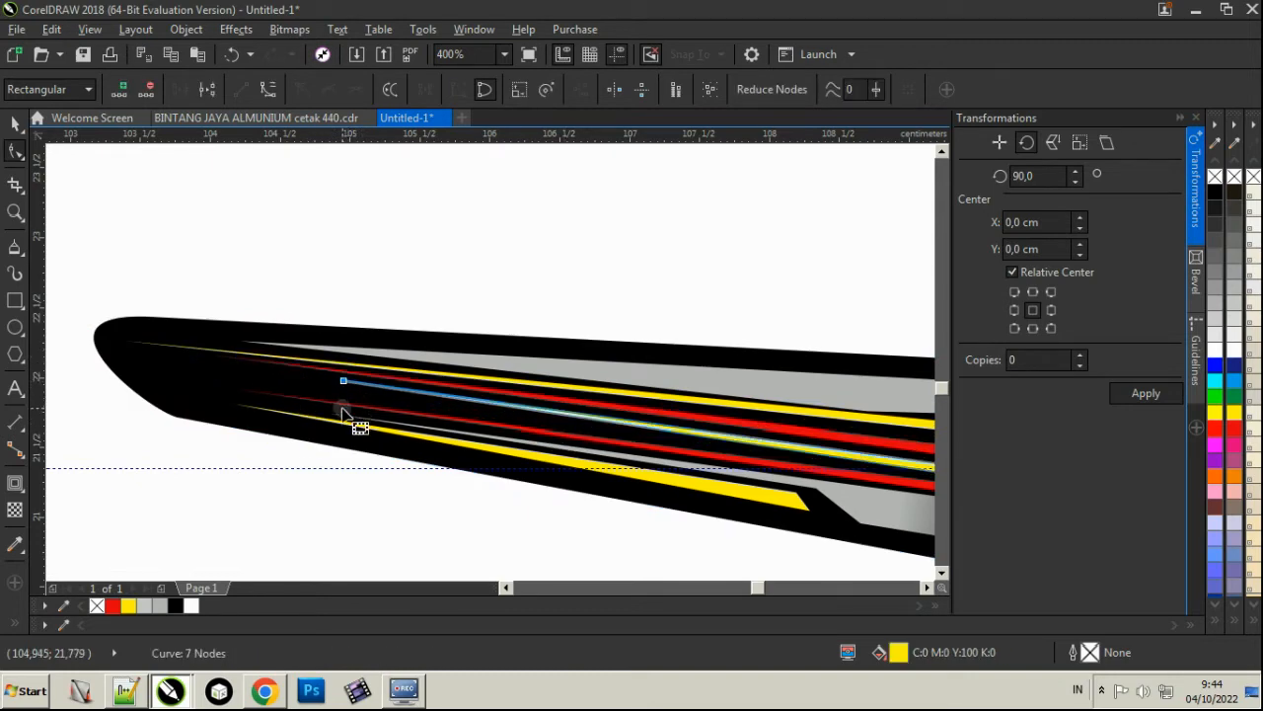
Extend the left tips of the lower red and lower grey stripes toward the sticker's narrow end.
{"action": "left_click", "coordinate": [254, 394]}
{"action": "left_click_drag", "start_coordinate": [225, 387], "coordinate": [164, 365]}
{"action": "left_click", "coordinate": [351, 418]}
{"action": "left_click_drag", "start_coordinate": [357, 419], "coordinate": [226, 399]}
{"action": "left_click", "coordinate": [248, 411]}
{"action": "left_click", "coordinate": [248, 410]}
{"action": "scroll", "coordinate": [176, 360], "scroll_direction": "up", "scroll_amount": 2}
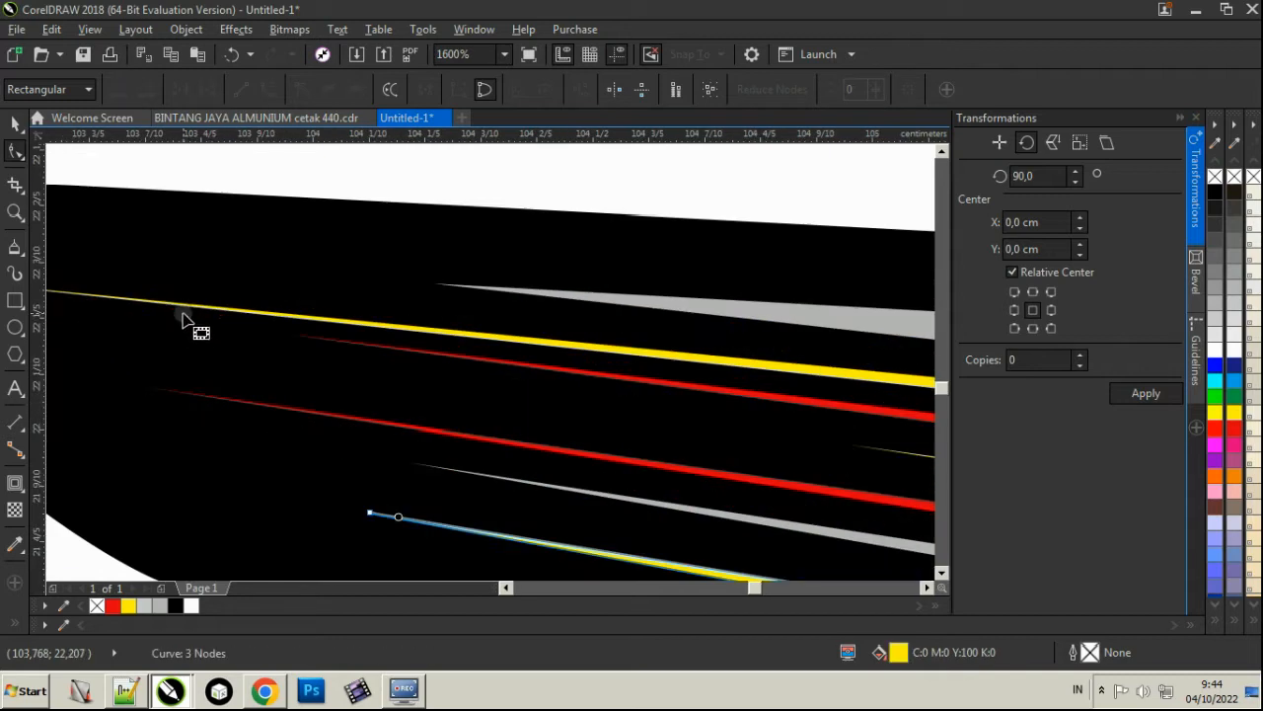
Thicken the tapered ends of the upper yellow and upper red stripes by adding edge nodes and moving them downward.
{"action": "left_click", "coordinate": [183, 305]}
{"action": "left_click_drag", "start_coordinate": [184, 304], "coordinate": [185, 314]}
{"action": "left_click", "coordinate": [443, 353]}
{"action": "left_click_drag", "start_coordinate": [443, 353], "coordinate": [449, 366]}
{"action": "scroll", "coordinate": [451, 367], "scroll_direction": "down", "scroll_amount": 1}
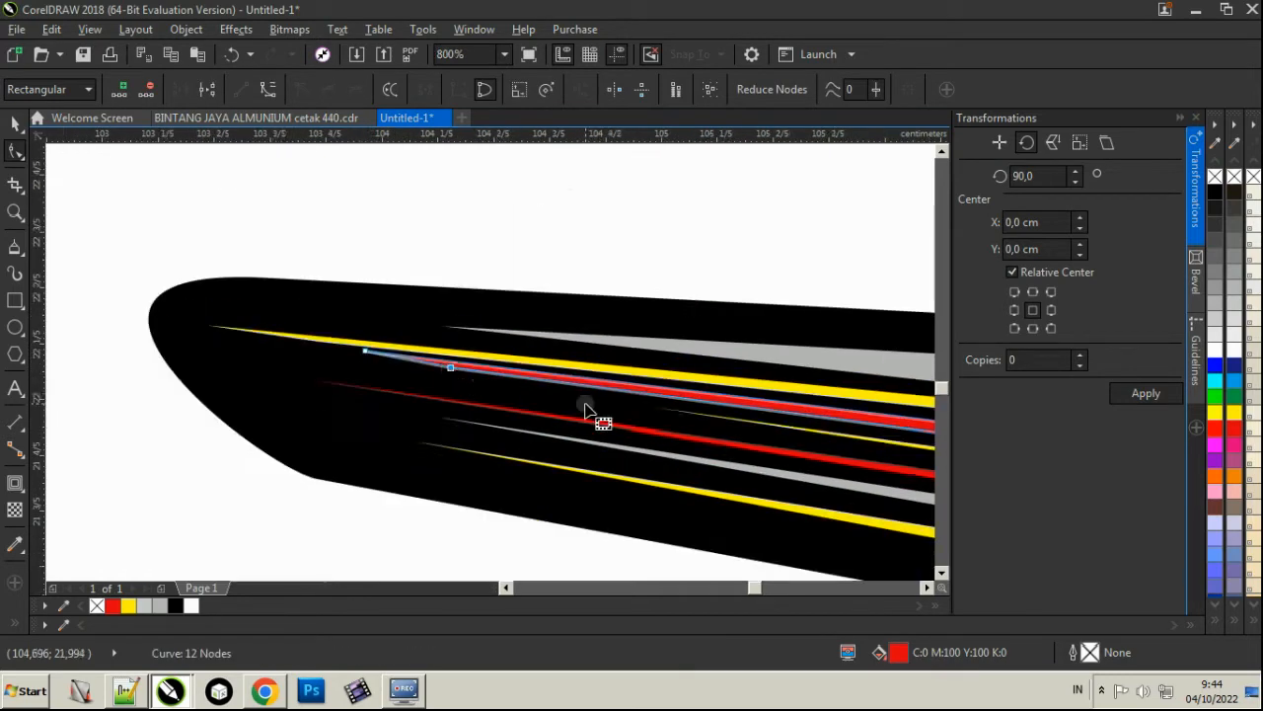
Lengthen the middle yellow stripe's left end and thicken it with an extra node on its edge.
{"action": "scroll", "coordinate": [671, 413], "scroll_direction": "up", "scroll_amount": 1}
{"action": "left_click", "coordinate": [628, 402]}
{"action": "left_click", "coordinate": [632, 398]}
{"action": "left_click_drag", "start_coordinate": [623, 397], "coordinate": [281, 369]}
{"action": "double_click", "coordinate": [315, 347]}
Thicken the tapered left end of the lower red stripe by reshaping the nodes on its edge.
{"action": "scroll", "coordinate": [318, 362], "scroll_direction": "down", "scroll_amount": 2}
{"action": "scroll", "coordinate": [279, 364], "scroll_direction": "up", "scroll_amount": 1}
{"action": "left_click", "coordinate": [277, 359]}
{"action": "scroll", "coordinate": [277, 359], "scroll_direction": "up", "scroll_amount": 1}
{"action": "left_click", "coordinate": [276, 359]}
{"action": "double_click", "coordinate": [277, 360]}
Reposition the left tips of the lower grey and lowest yellow stripes and thicken both ends with added edge nodes.
{"action": "left_click", "coordinate": [403, 414]}
{"action": "left_click_drag", "start_coordinate": [363, 406], "coordinate": [305, 385]}
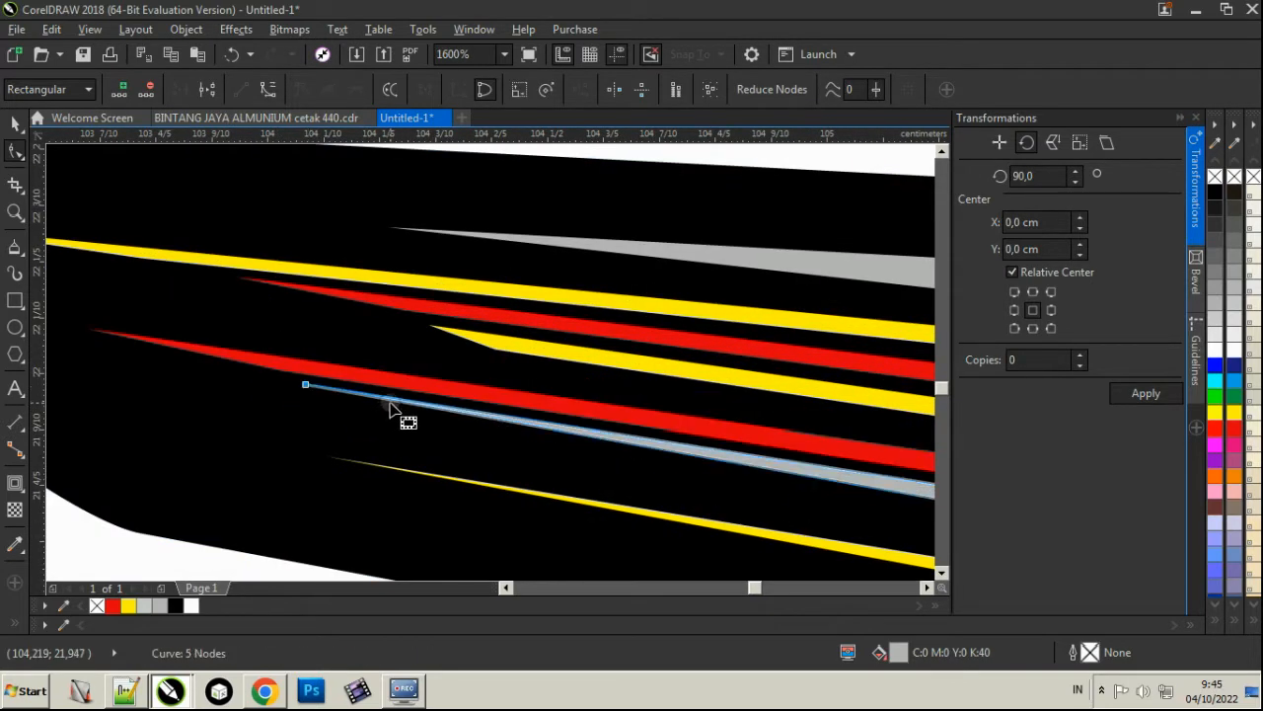
{"action": "left_click", "coordinate": [403, 411]}
{"action": "double_click", "coordinate": [398, 401]}
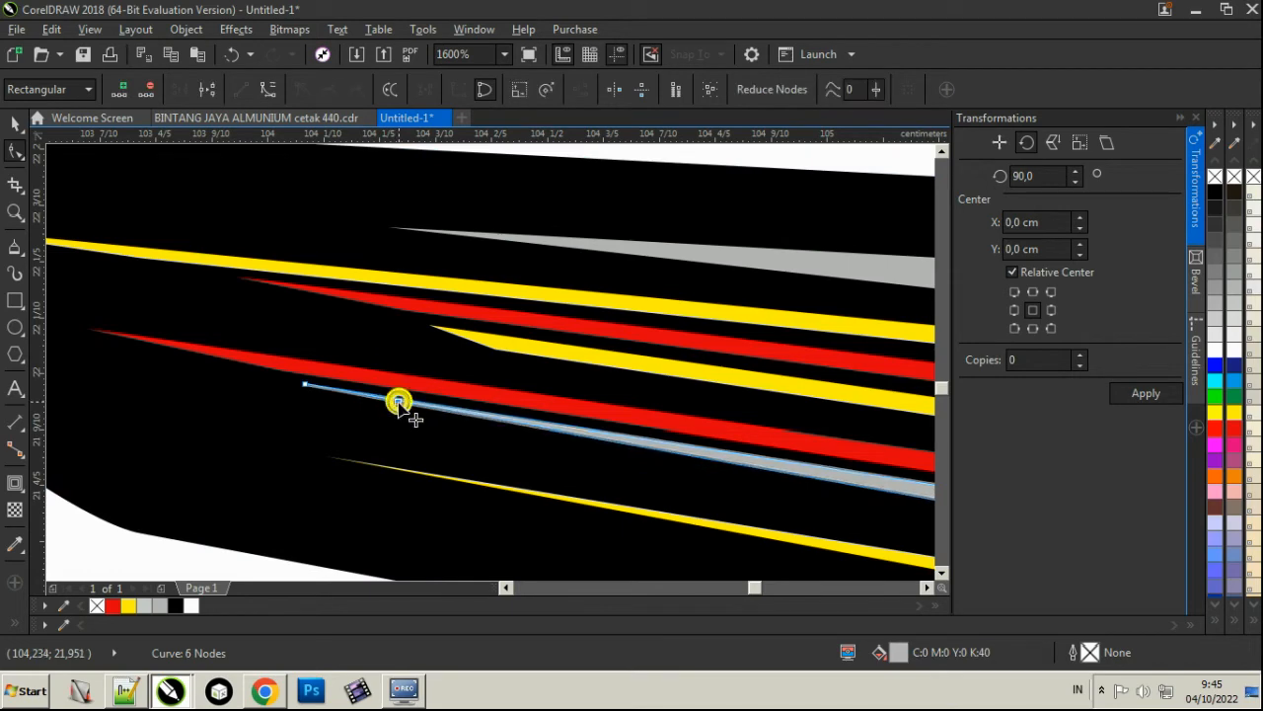
{"action": "left_click_drag", "start_coordinate": [398, 400], "coordinate": [399, 418]}
{"action": "left_click", "coordinate": [383, 466]}
{"action": "left_click_drag", "start_coordinate": [327, 457], "coordinate": [400, 431]}
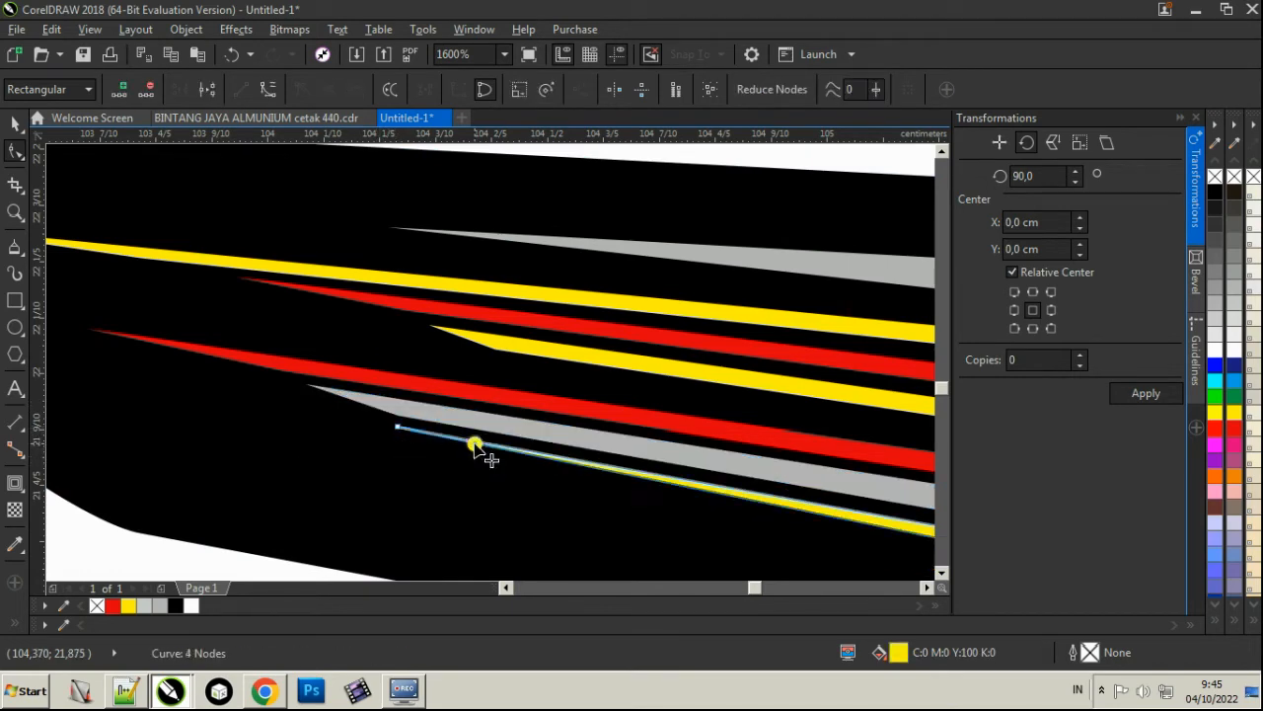
{"action": "scroll", "coordinate": [399, 437], "scroll_direction": "down", "scroll_amount": 2}
Save the drawing as legenda 2 in the data kerja > 2022 > 0ktober folder on drive E.
{"action": "key", "text": "space"}
{"action": "scroll", "coordinate": [338, 361], "scroll_direction": "down", "scroll_amount": 4}
{"action": "left_click_drag", "start_coordinate": [245, 336], "coordinate": [913, 476]}
{"action": "left_click", "coordinate": [823, 336]}
{"action": "scroll", "coordinate": [727, 451], "scroll_direction": "up", "scroll_amount": 2}
{"action": "key", "text": "ctrl+s"}
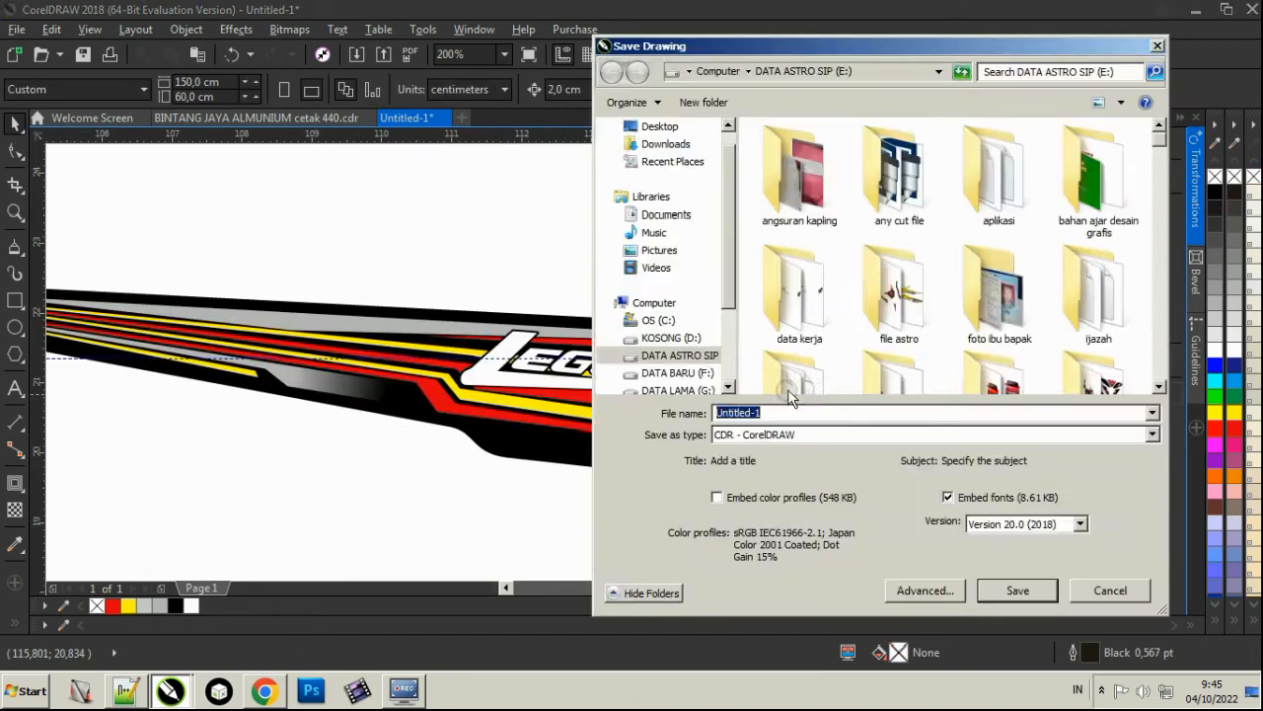
{"action": "double_click", "coordinate": [799, 294]}
{"action": "double_click", "coordinate": [997, 288]}
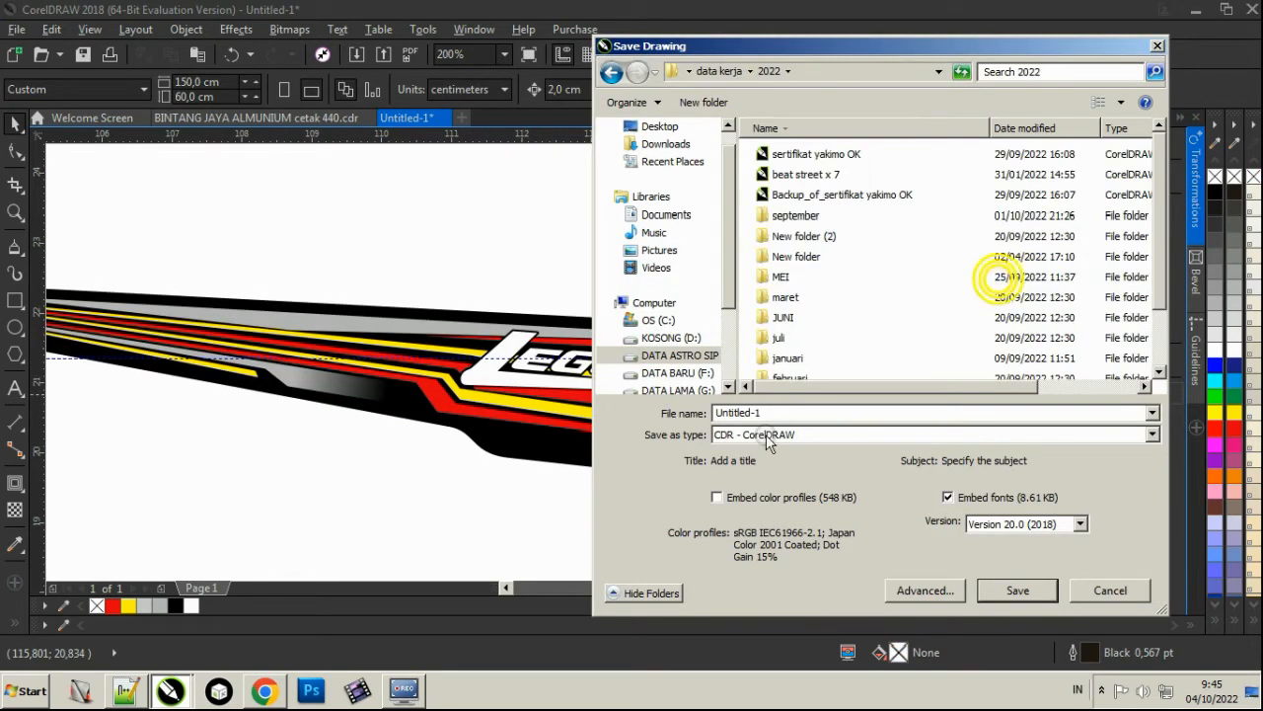
{"action": "scroll", "coordinate": [800, 336], "scroll_direction": "down", "scroll_amount": 2}
{"action": "double_click", "coordinate": [789, 368]}
{"action": "left_click", "coordinate": [775, 413]}
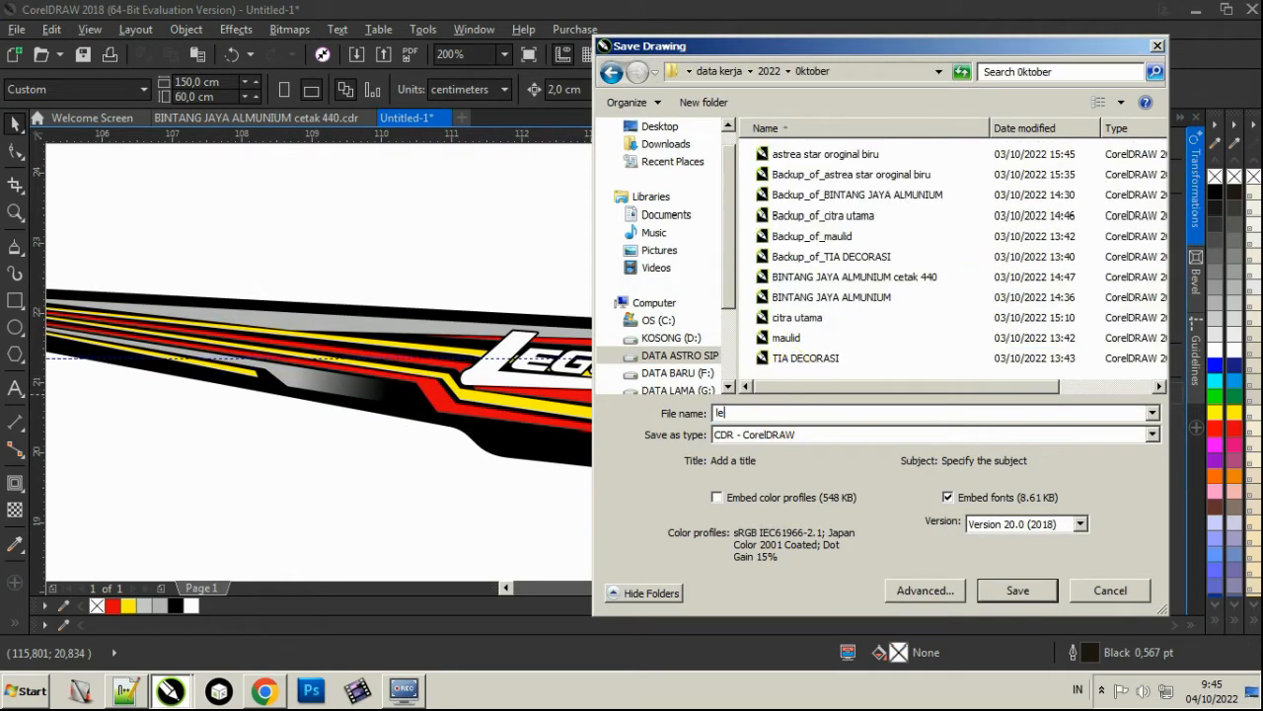
{"action": "type", "text": "legenda 2"}
{"action": "key", "text": "Return"}
Draw a closed shape about 11.5 by 2.4 cm over the red panel's outer part, its inner edge passing around the LEGENDA 2 lettering.
{"action": "scroll", "coordinate": [765, 384], "scroll_direction": "up", "scroll_amount": 2}
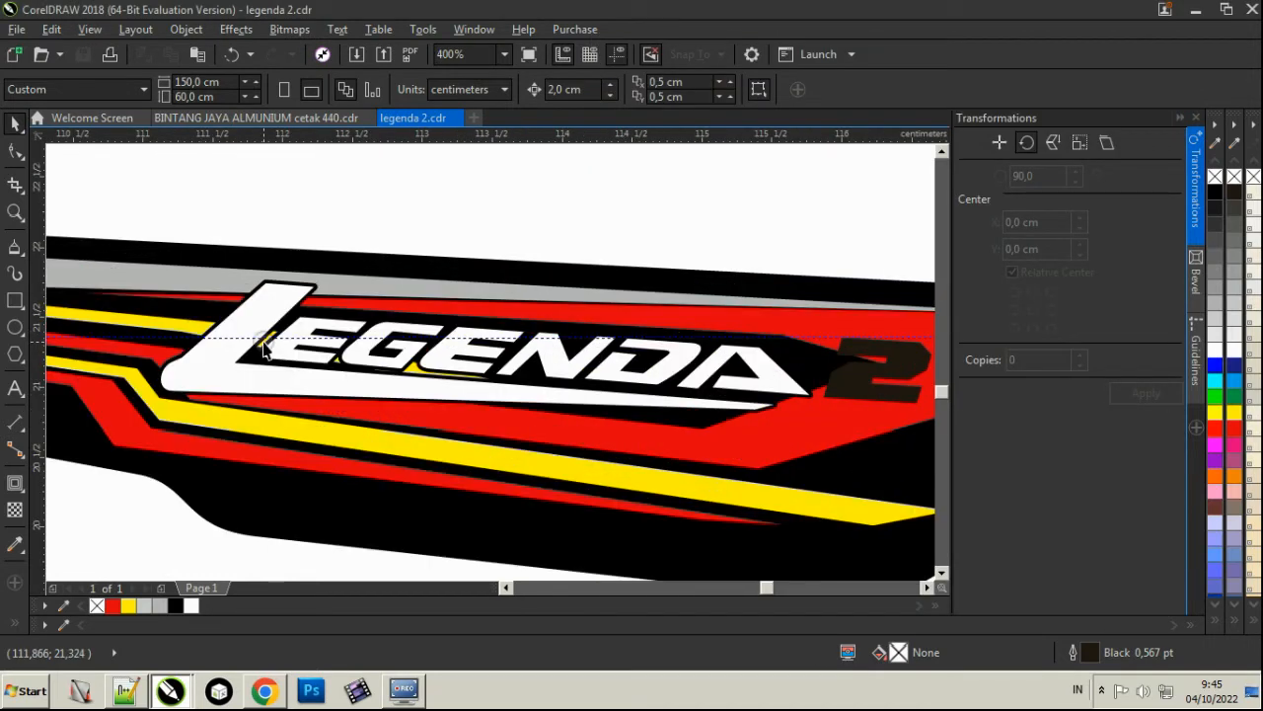
{"action": "scroll", "coordinate": [840, 364], "scroll_direction": "down", "scroll_amount": 2}
{"action": "left_click", "coordinate": [837, 388]}
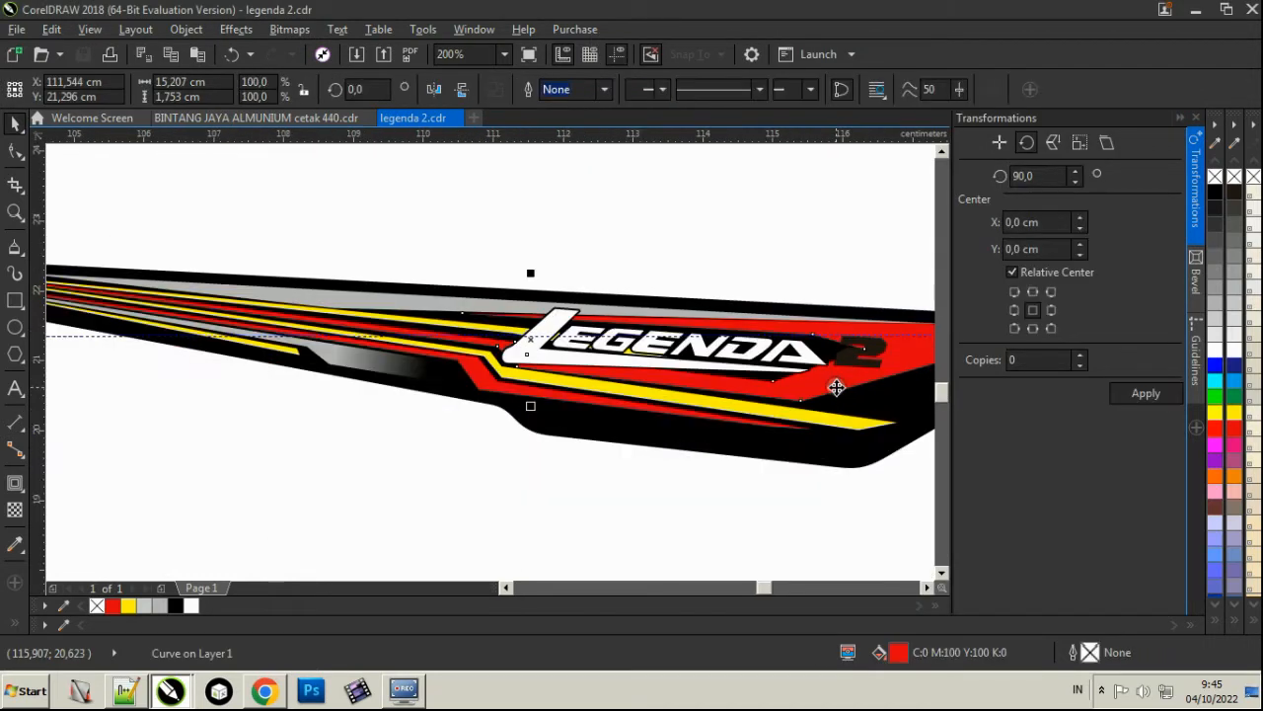
{"action": "scroll", "coordinate": [441, 339], "scroll_direction": "up", "scroll_amount": 1}
{"action": "scroll", "coordinate": [441, 339], "scroll_direction": "down", "scroll_amount": 1}
{"action": "left_click", "coordinate": [733, 499]}
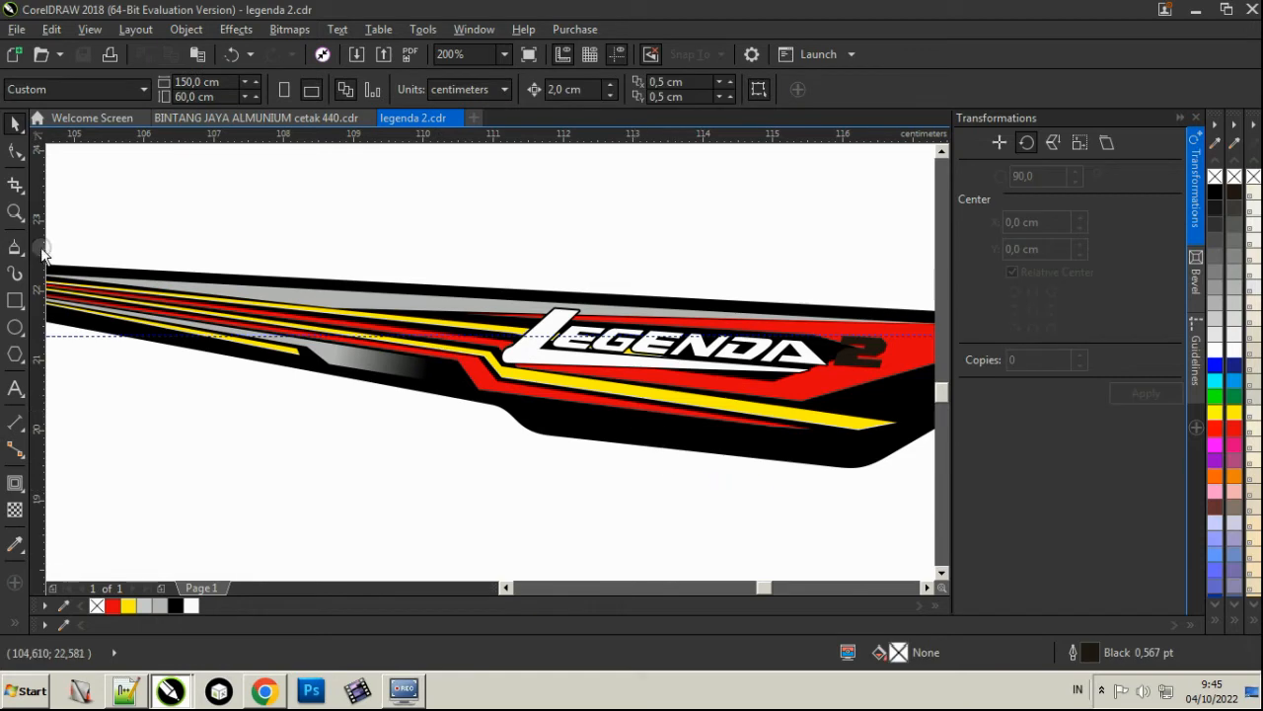
{"action": "left_click", "coordinate": [16, 246]}
{"action": "scroll", "coordinate": [280, 267], "scroll_direction": "down", "scroll_amount": 1}
{"action": "scroll", "coordinate": [319, 266], "scroll_direction": "up", "scroll_amount": 2}
{"action": "left_click_drag", "start_coordinate": [198, 279], "coordinate": [723, 301]}
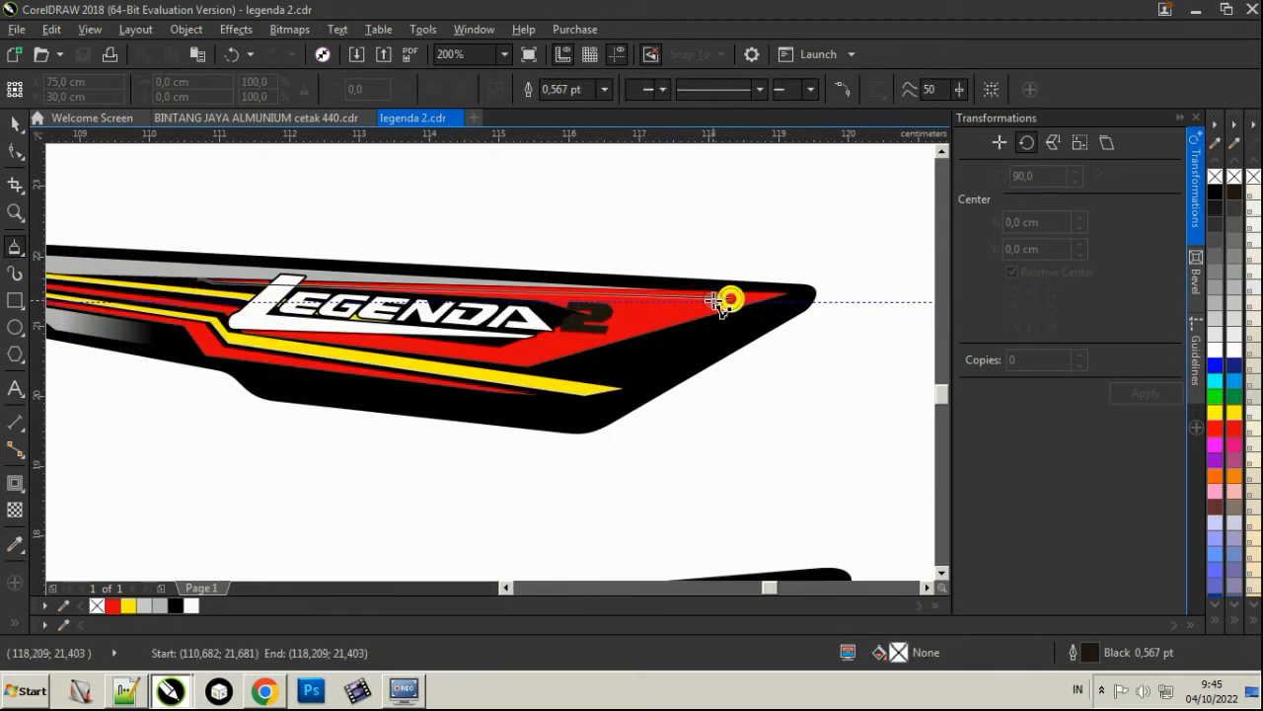
{"action": "left_click_drag", "start_coordinate": [528, 355], "coordinate": [252, 333]}
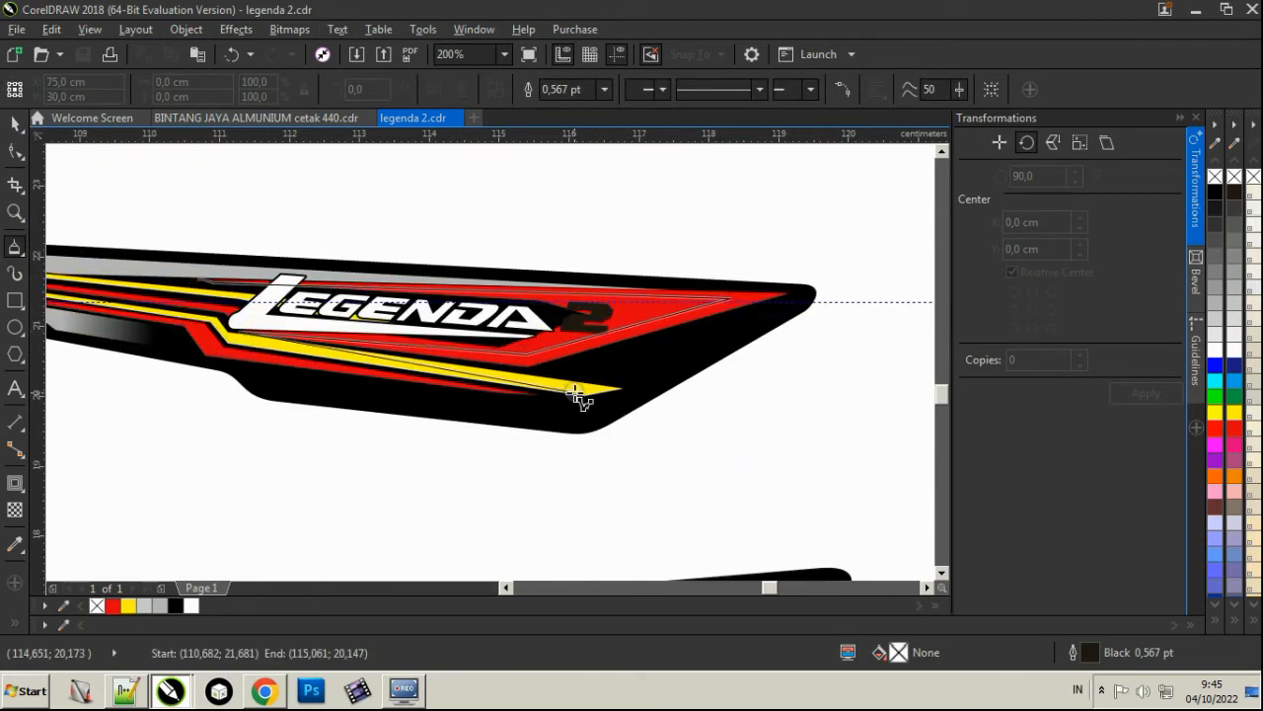
{"action": "left_click_drag", "start_coordinate": [577, 394], "coordinate": [573, 232]}
{"action": "left_click_drag", "start_coordinate": [179, 272], "coordinate": [147, 274]}
Refine the left tip of the drawn shape by cleaning up its nodes and moving the end point.
{"action": "scroll", "coordinate": [148, 273], "scroll_direction": "up", "scroll_amount": 4}
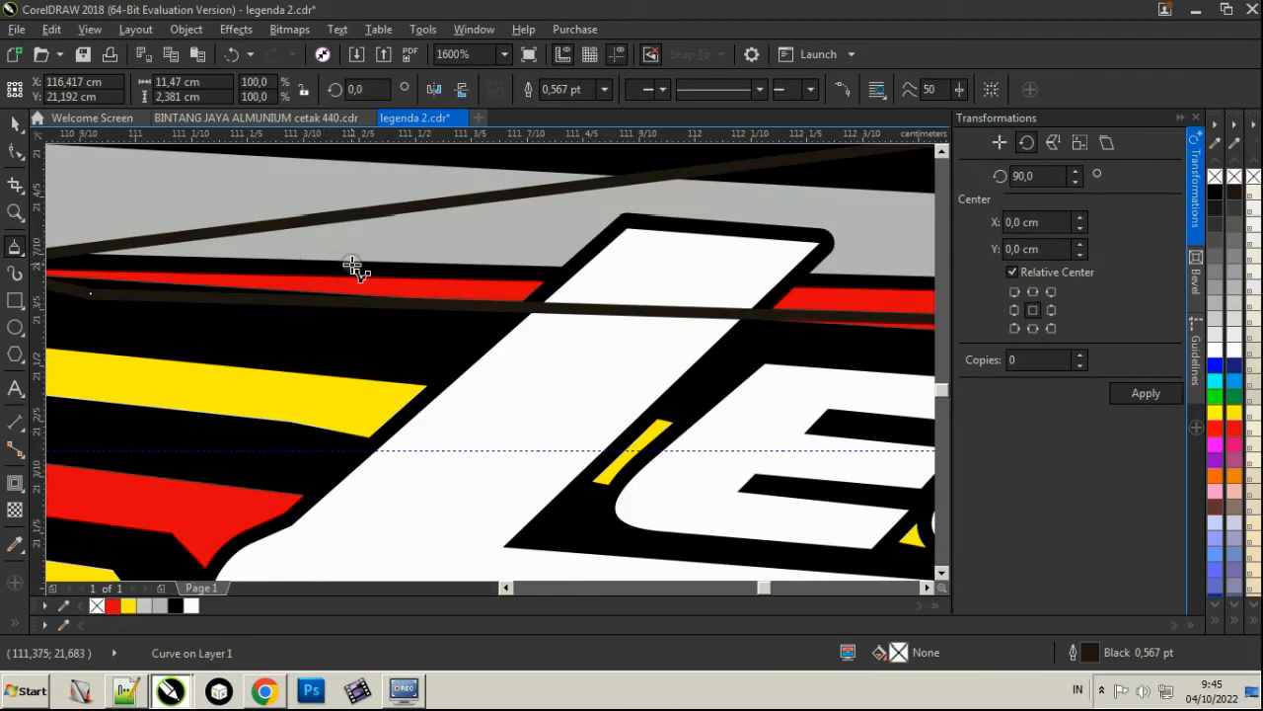
{"action": "key", "text": "F10"}
{"action": "double_click", "coordinate": [155, 266]}
{"action": "left_click_drag", "start_coordinate": [224, 279], "coordinate": [230, 272]}
{"action": "scroll", "coordinate": [230, 273], "scroll_direction": "down", "scroll_amount": 2}
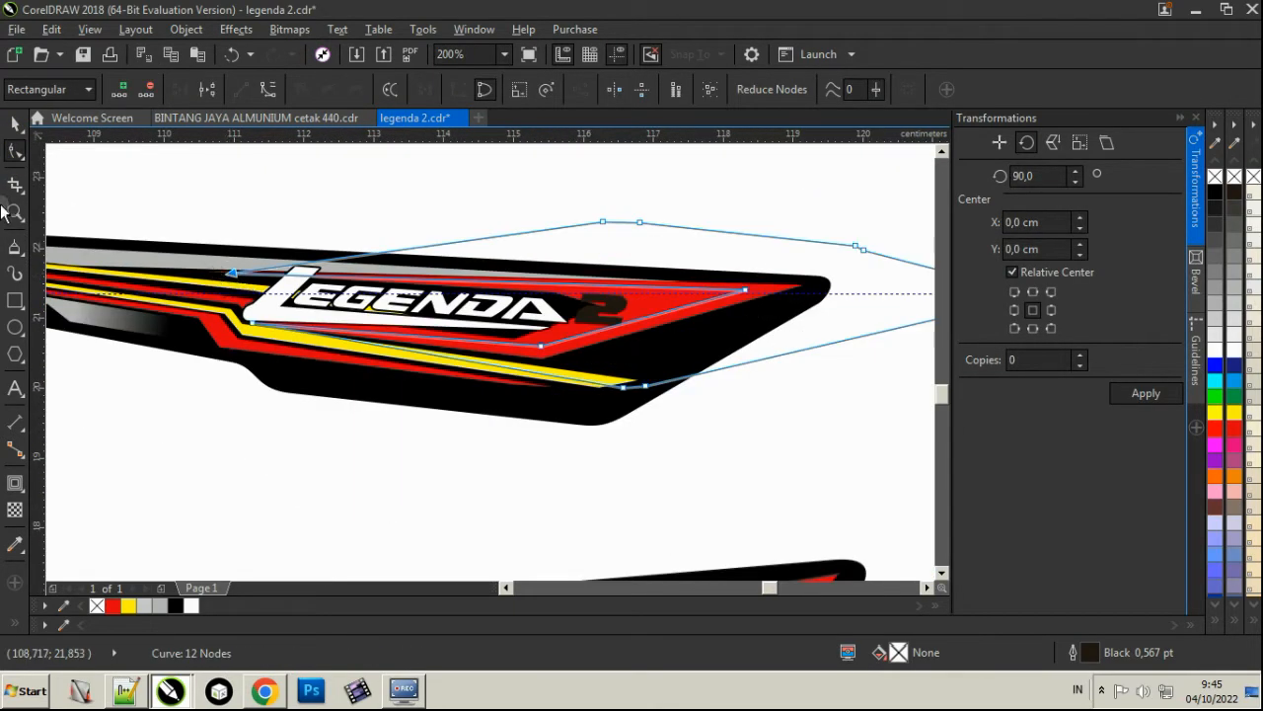
Intersect the drawn shape with the red panel, delete the drawn shape and select the resulting overlap.
{"action": "left_click", "coordinate": [15, 123]}
{"action": "scroll", "coordinate": [229, 286], "scroll_direction": "up", "scroll_amount": 4}
{"action": "left_click", "coordinate": [176, 291], "text": "shift"}
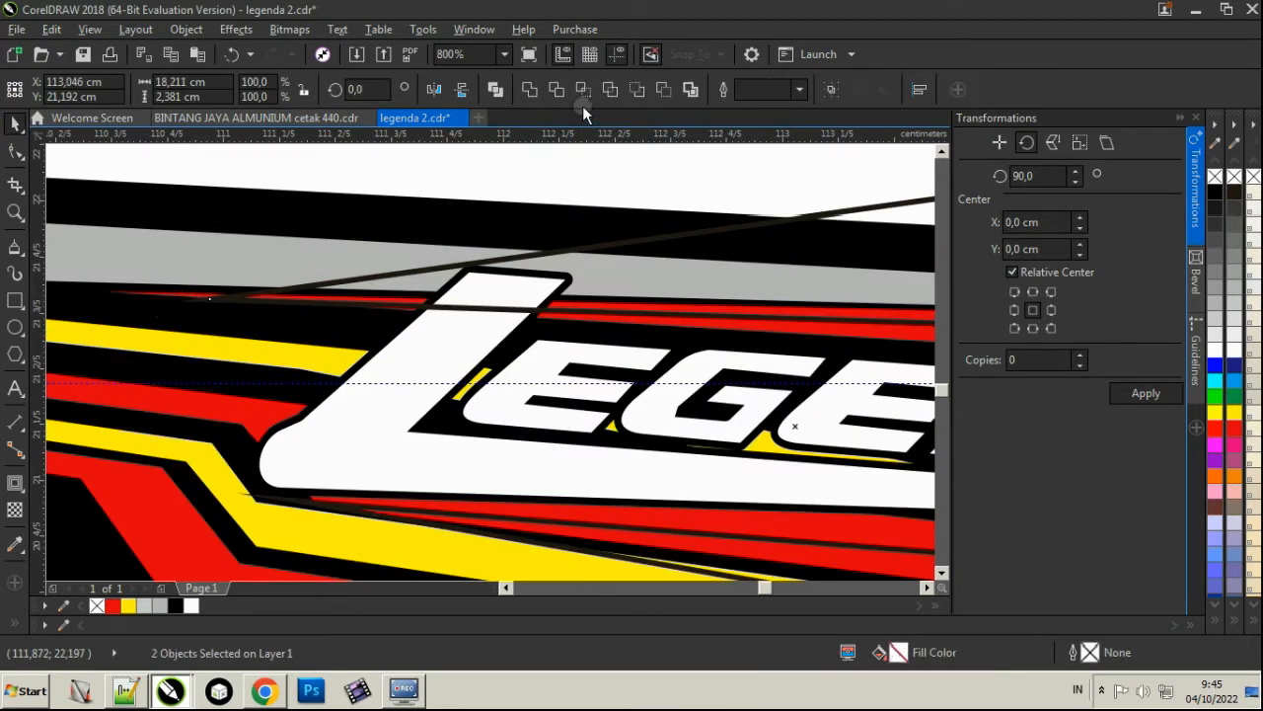
{"action": "left_click", "coordinate": [582, 91]}
{"action": "scroll", "coordinate": [576, 252], "scroll_direction": "down", "scroll_amount": 2}
{"action": "left_click", "coordinate": [574, 240]}
{"action": "left_click", "coordinate": [744, 240]}
{"action": "key", "text": "Delete"}
{"action": "left_click", "coordinate": [805, 297]}
{"action": "left_click", "coordinate": [805, 297]}
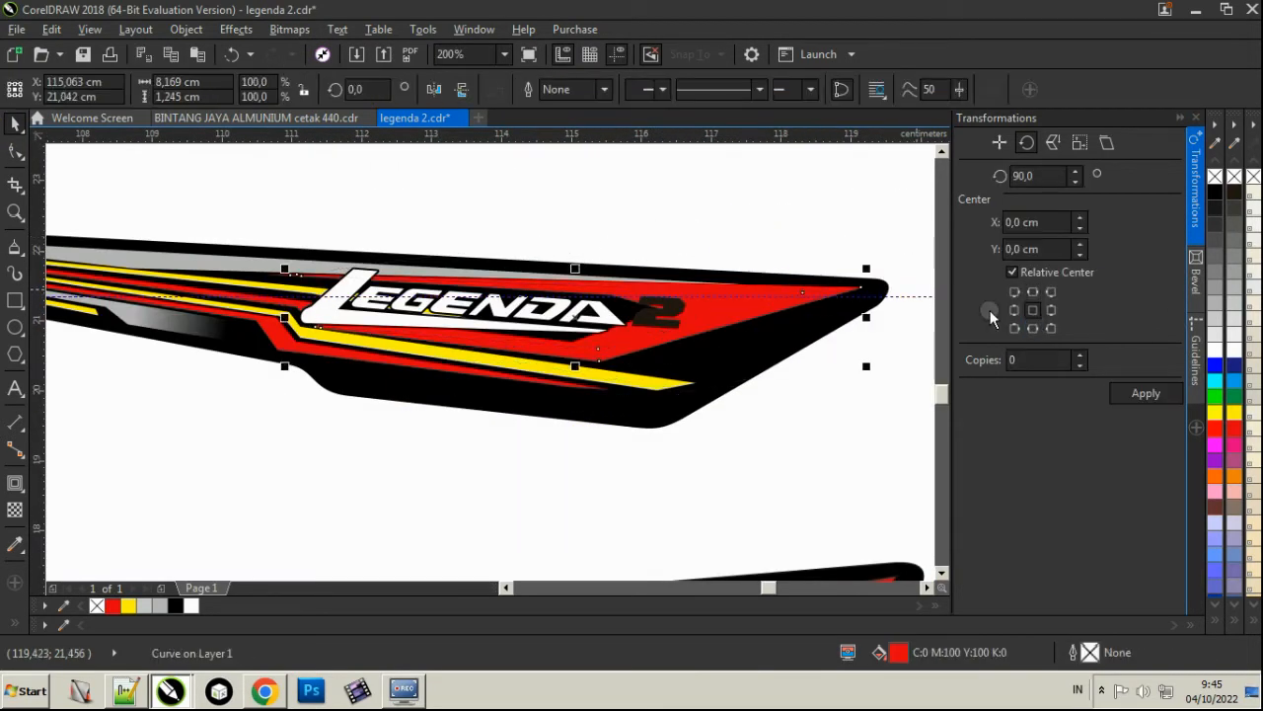
Darken the overlap area's red fill by setting its black (K) value to 25.
{"action": "double_click", "coordinate": [897, 656]}
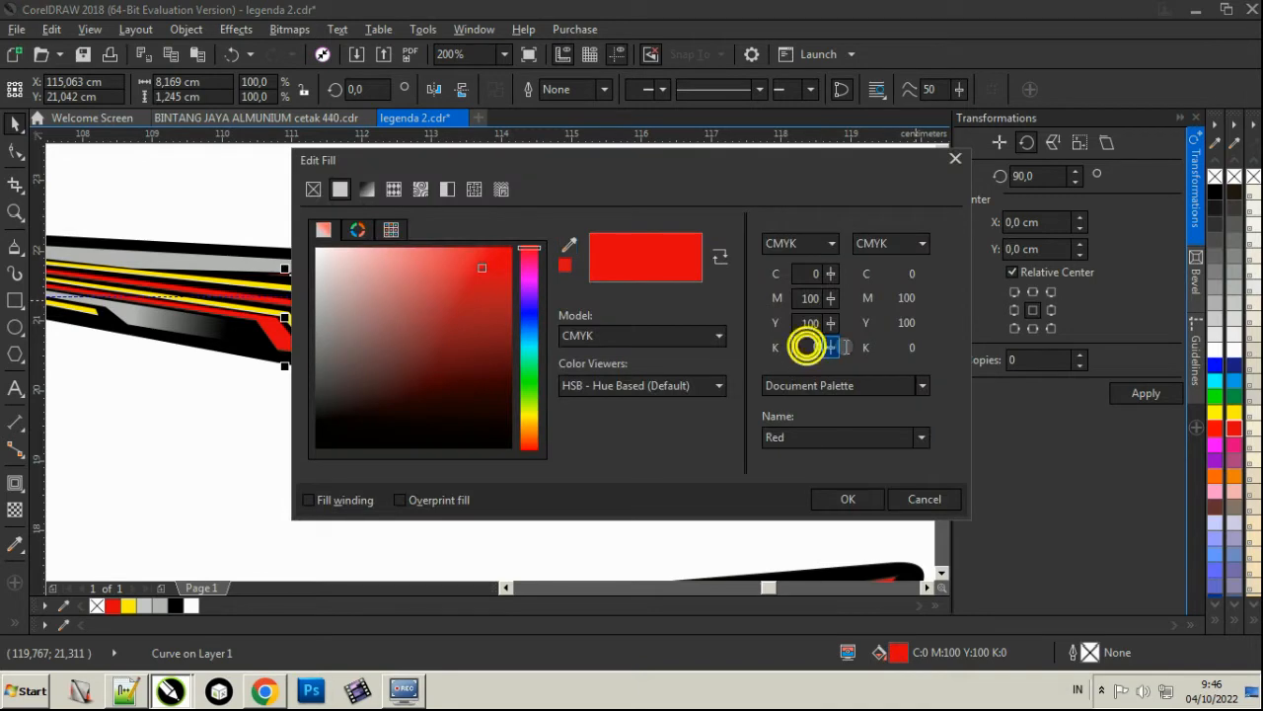
{"action": "type", "text": "25"}
{"action": "left_click", "coordinate": [812, 275]}
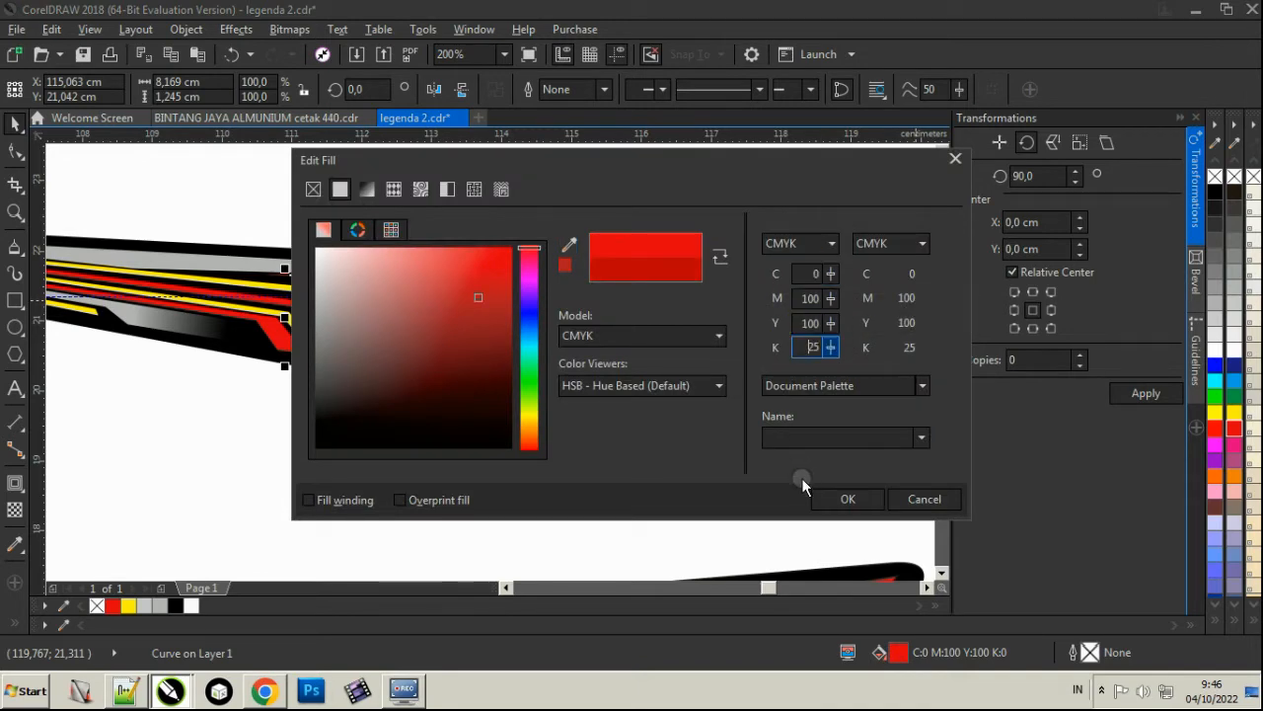
{"action": "left_click", "coordinate": [832, 497]}
{"action": "left_click", "coordinate": [750, 543]}
{"action": "scroll", "coordinate": [775, 284], "scroll_direction": "down", "scroll_amount": 1}
{"action": "scroll", "coordinate": [775, 488], "scroll_direction": "up", "scroll_amount": 1}
{"action": "scroll", "coordinate": [513, 399], "scroll_direction": "down", "scroll_amount": 3}
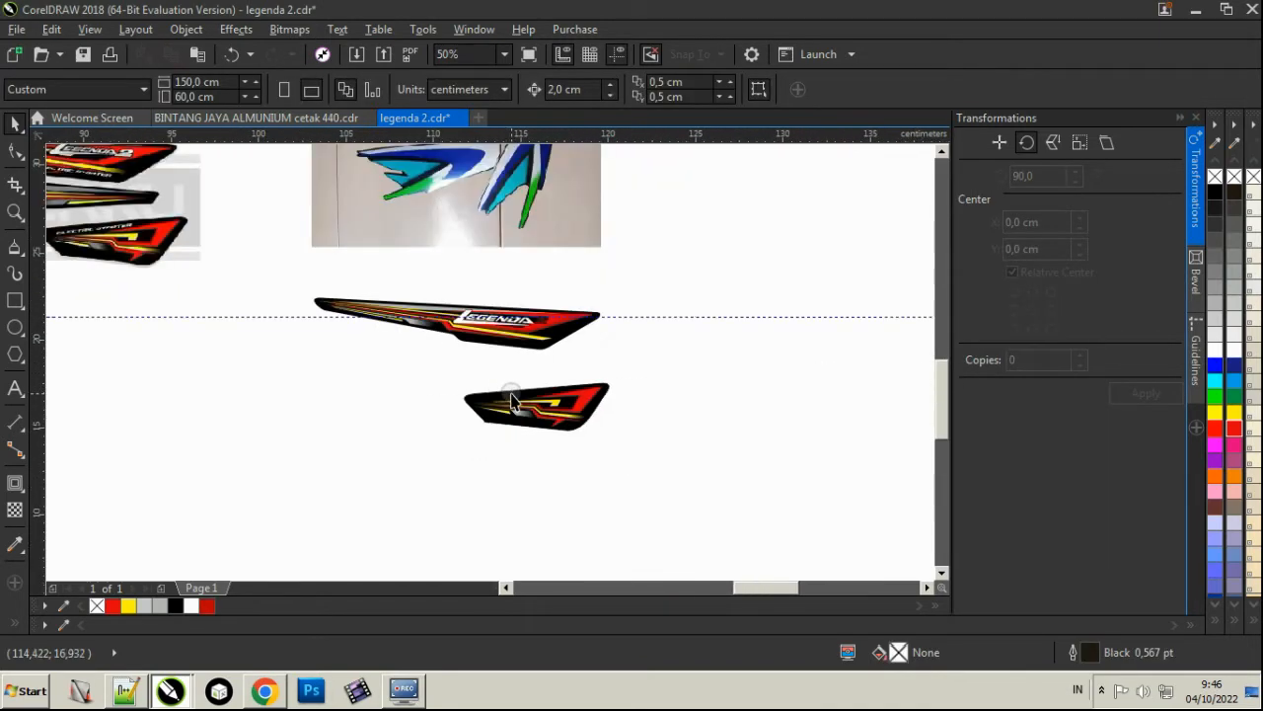
{"action": "scroll", "coordinate": [369, 277], "scroll_direction": "up", "scroll_amount": 1}
{"action": "scroll", "coordinate": [369, 276], "scroll_direction": "down", "scroll_amount": 1}
{"action": "scroll", "coordinate": [538, 330], "scroll_direction": "up", "scroll_amount": 1}
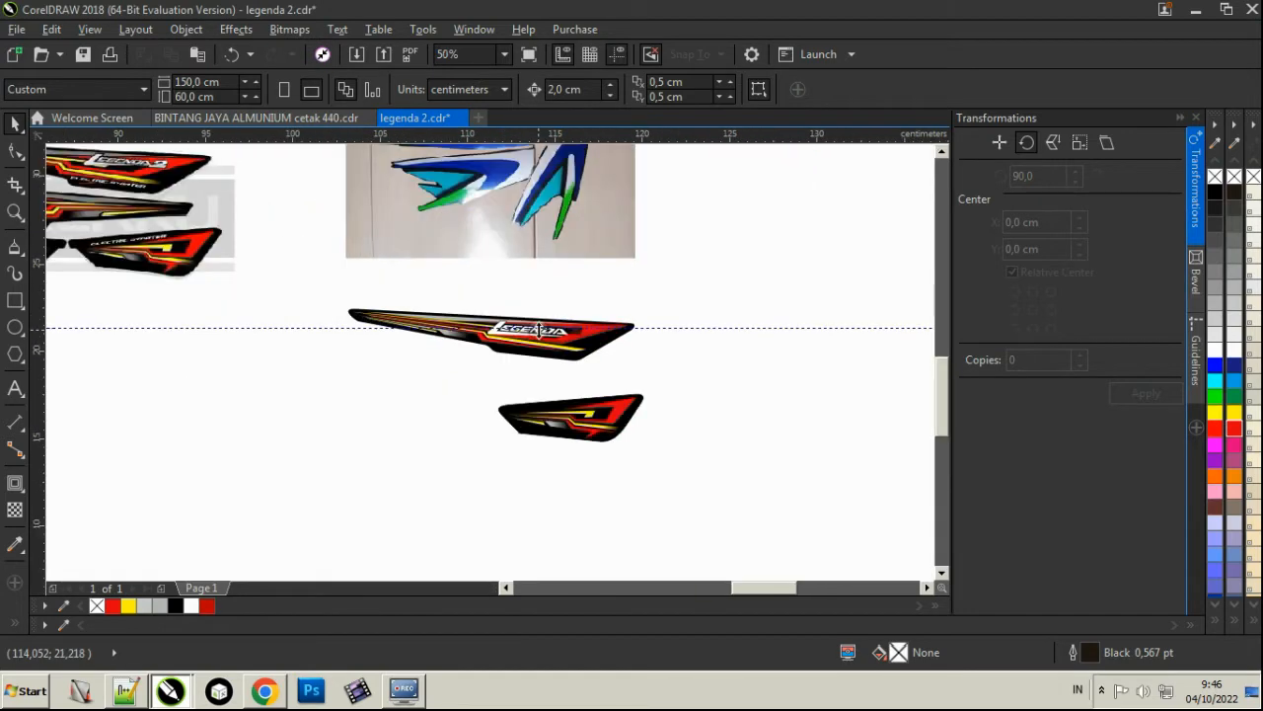
Switch to the file explorer, search the data kerja > 2022 folder for astrea and open astrea legenda x2.
{"action": "left_click", "coordinate": [98, 687]}
{"action": "left_click", "coordinate": [130, 340]}
{"action": "double_click", "coordinate": [688, 187]}
{"action": "double_click", "coordinate": [890, 151]}
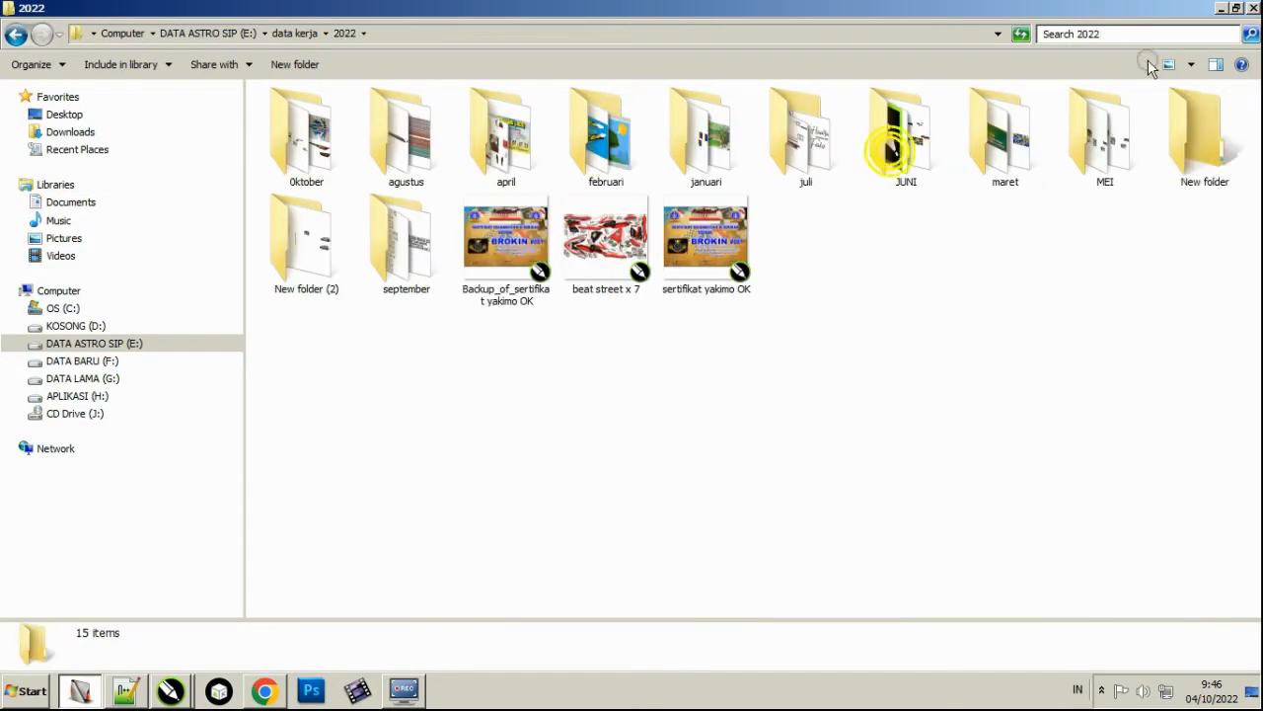
{"action": "left_click", "coordinate": [1151, 35]}
{"action": "type", "text": "astrea"}
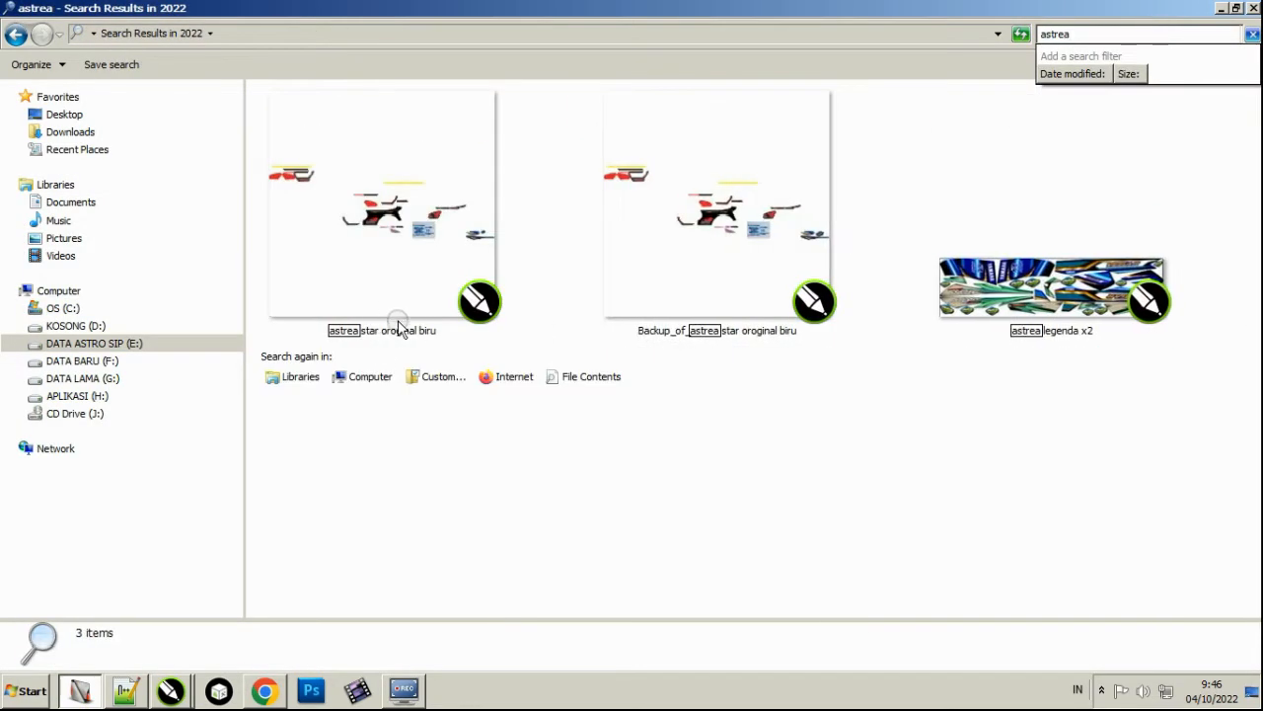
{"action": "double_click", "coordinate": [1051, 288]}
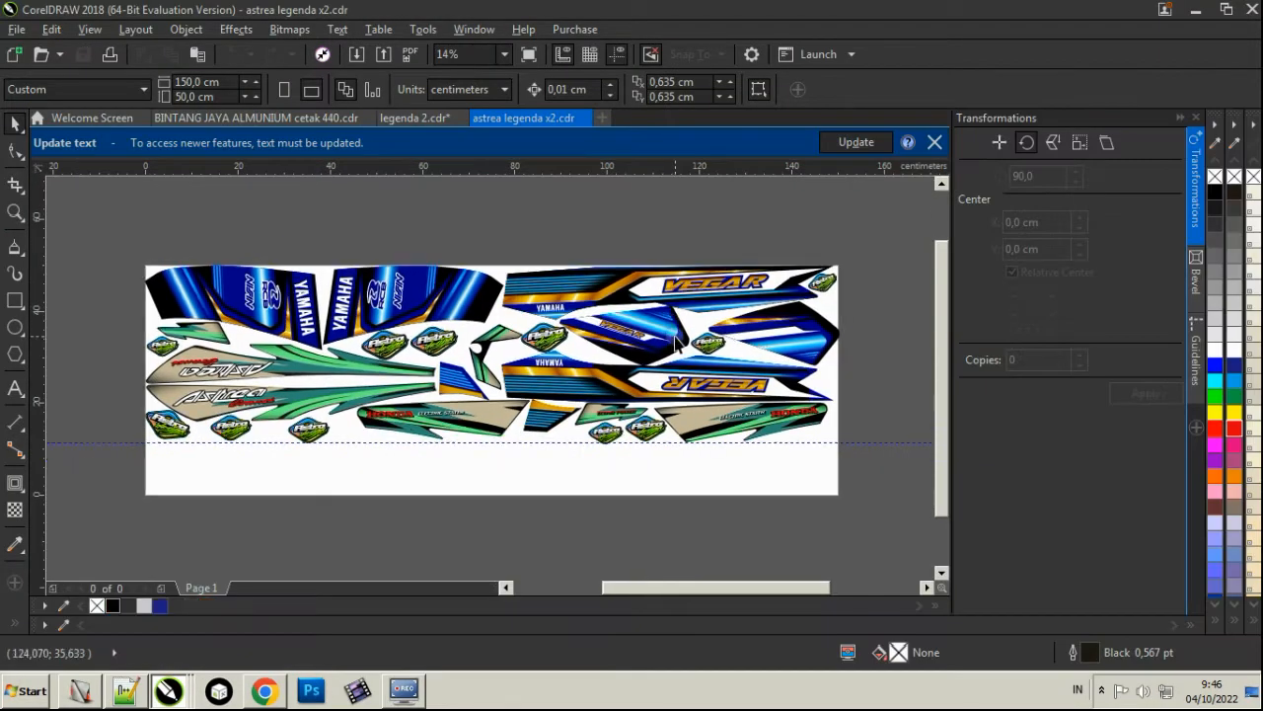
Ungroup the green Honda sticker that carries the ELECTRIC STATER text and copy its pieces into the legenda 2 drawing.
{"action": "left_click", "coordinate": [455, 414]}
{"action": "left_click", "coordinate": [613, 84]}
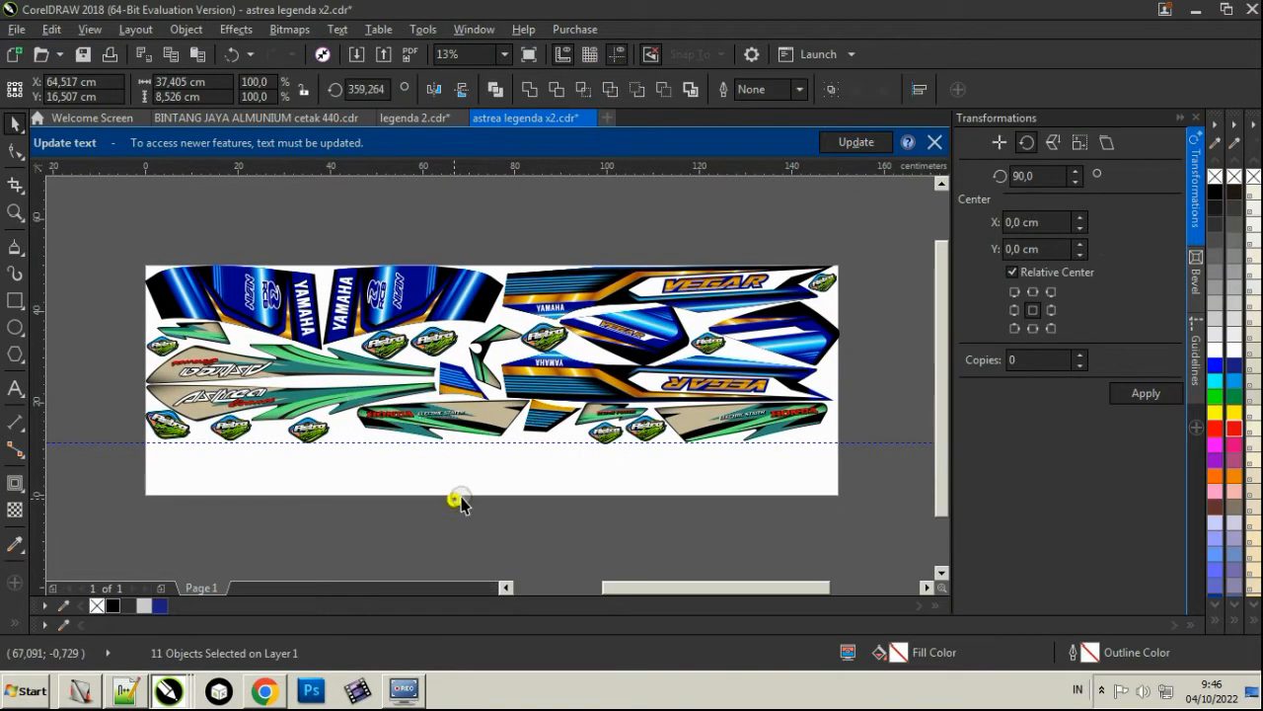
{"action": "left_click_drag", "start_coordinate": [460, 499], "coordinate": [336, 398]}
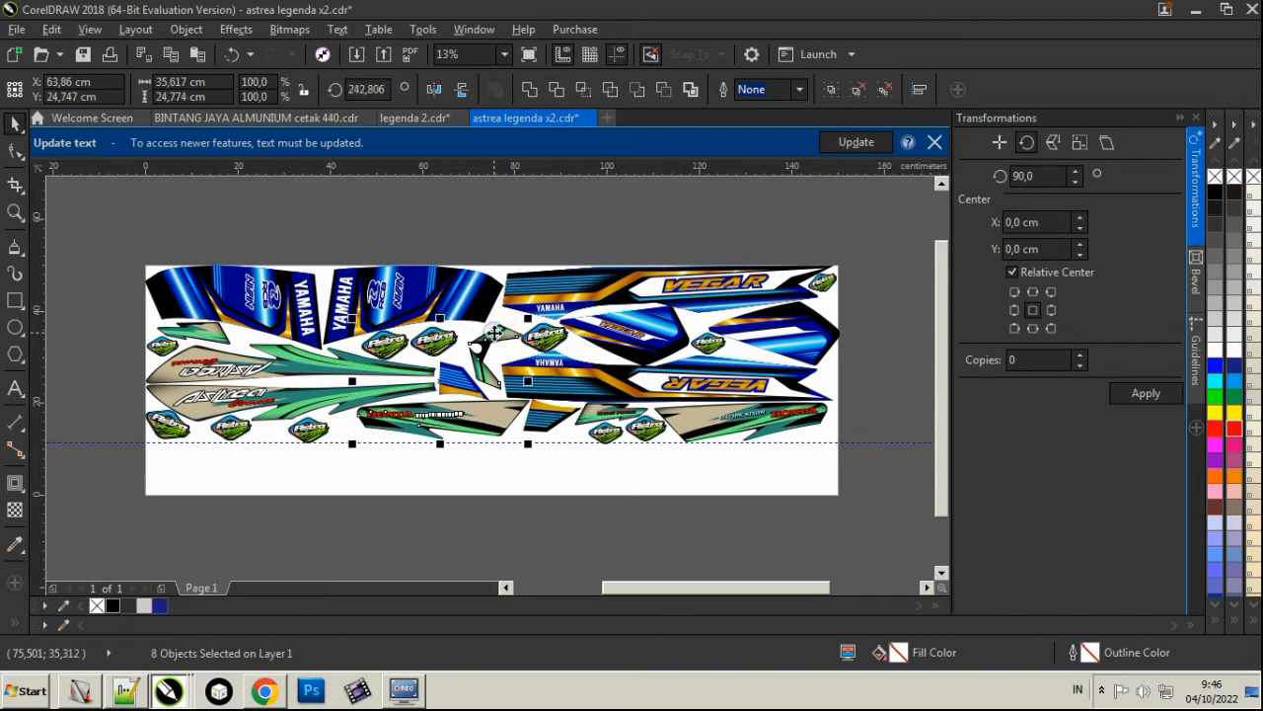
{"action": "left_click", "coordinate": [411, 120]}
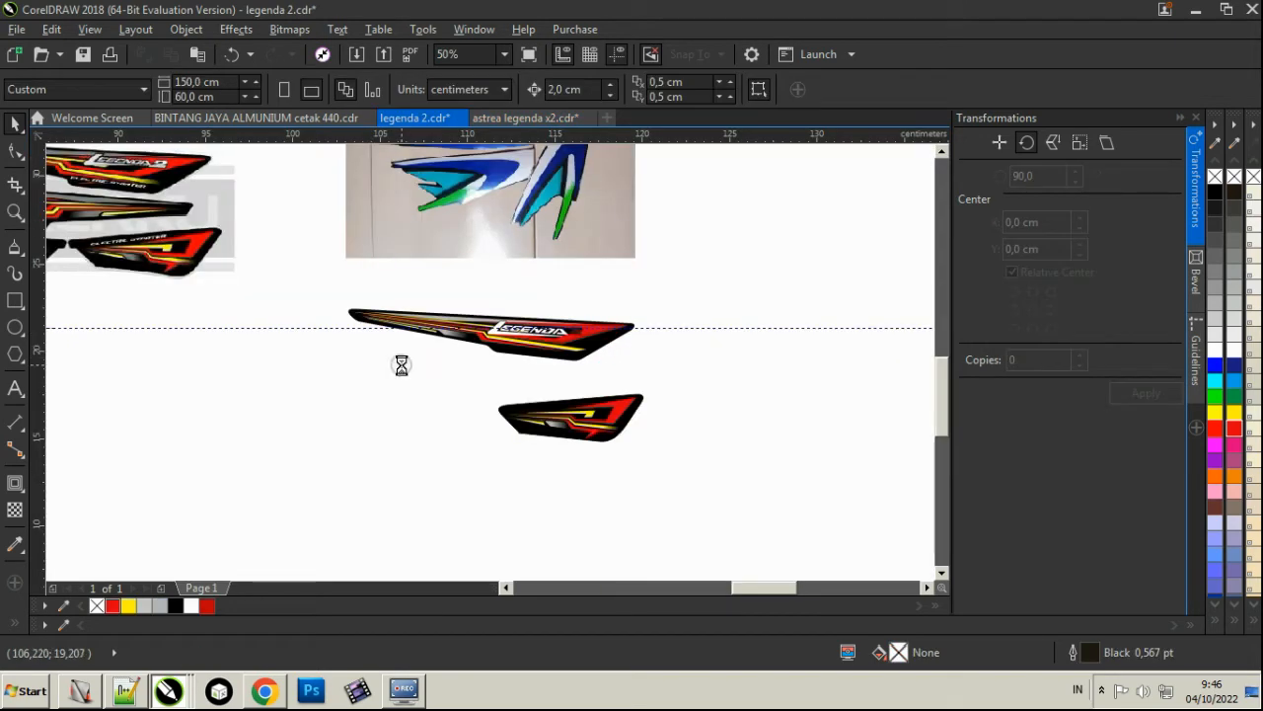
{"action": "left_click_drag", "start_coordinate": [404, 351], "coordinate": [777, 432]}
Place the white ELECTRIC STATER text on the long sticker's lower black band, rotated to about 352.4° and scaled to about 10.7 pt.
{"action": "scroll", "coordinate": [539, 347], "scroll_direction": "up", "scroll_amount": 2}
{"action": "scroll", "coordinate": [170, 393], "scroll_direction": "up", "scroll_amount": 2}
{"action": "scroll", "coordinate": [465, 454], "scroll_direction": "up", "scroll_amount": 1}
{"action": "left_click", "coordinate": [464, 452]}
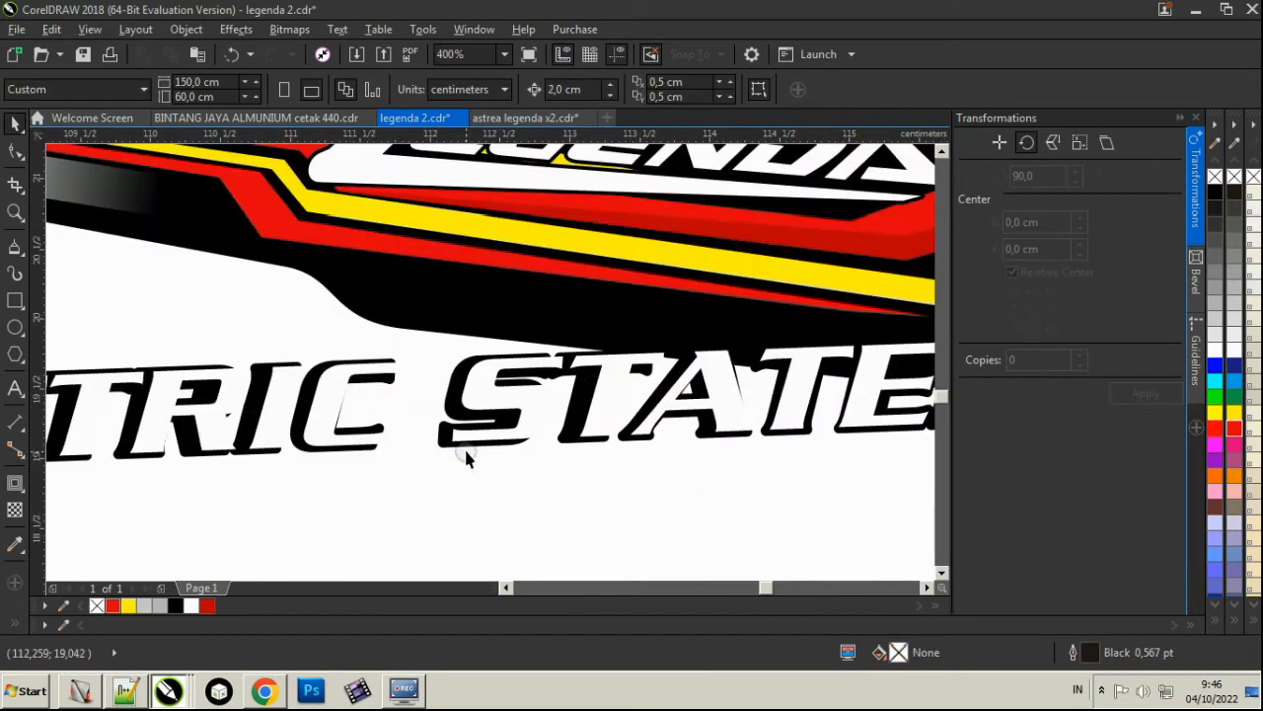
{"action": "left_click", "coordinate": [466, 444]}
{"action": "scroll", "coordinate": [470, 432], "scroll_direction": "down", "scroll_amount": 1}
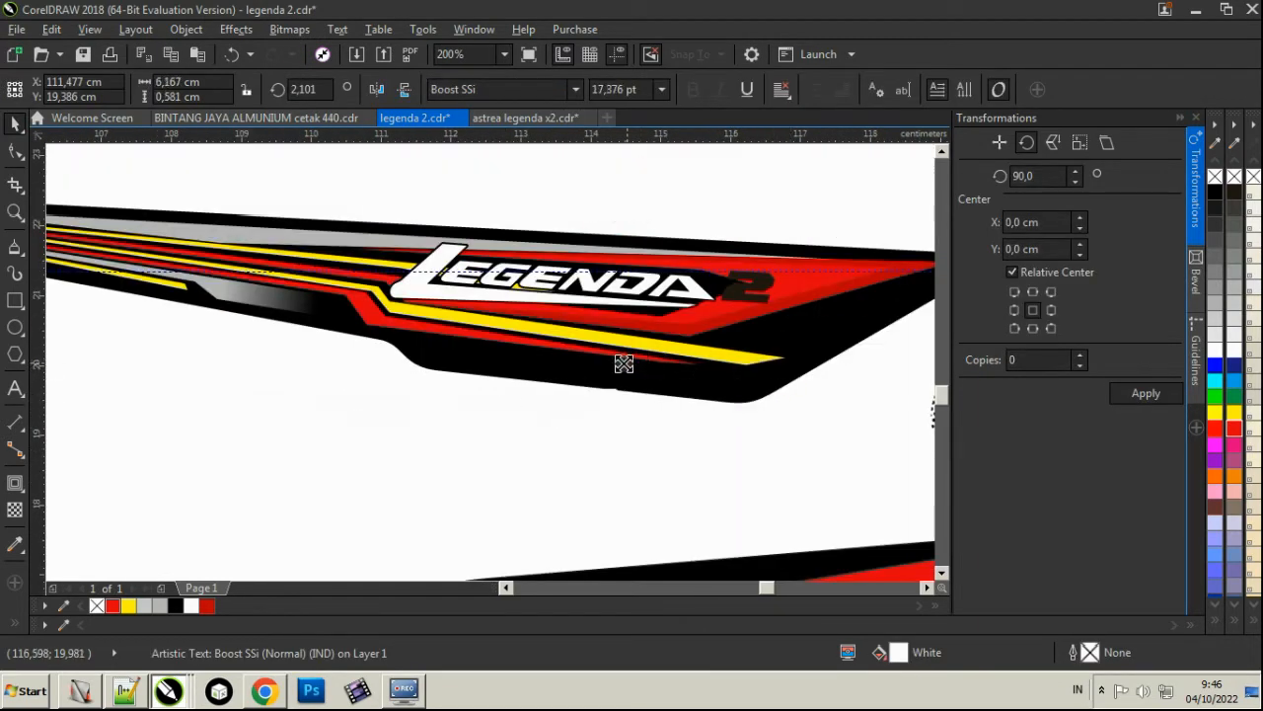
{"action": "scroll", "coordinate": [659, 378], "scroll_direction": "up", "scroll_amount": 1}
{"action": "left_click_drag", "start_coordinate": [702, 350], "coordinate": [735, 426]}
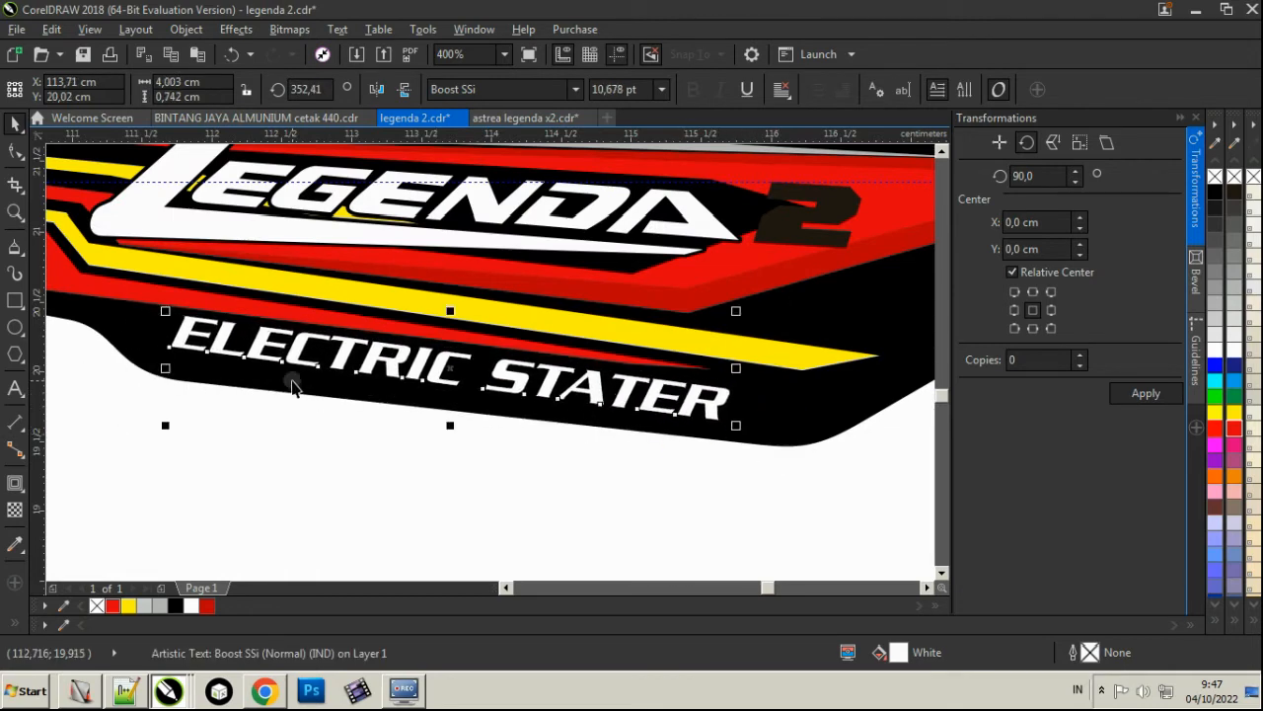
Scale the white ELECTRIC STATER text down to about 8.8 pt within the lower black band.
{"action": "left_click", "coordinate": [643, 451]}
{"action": "scroll", "coordinate": [445, 435], "scroll_direction": "down", "scroll_amount": 3}
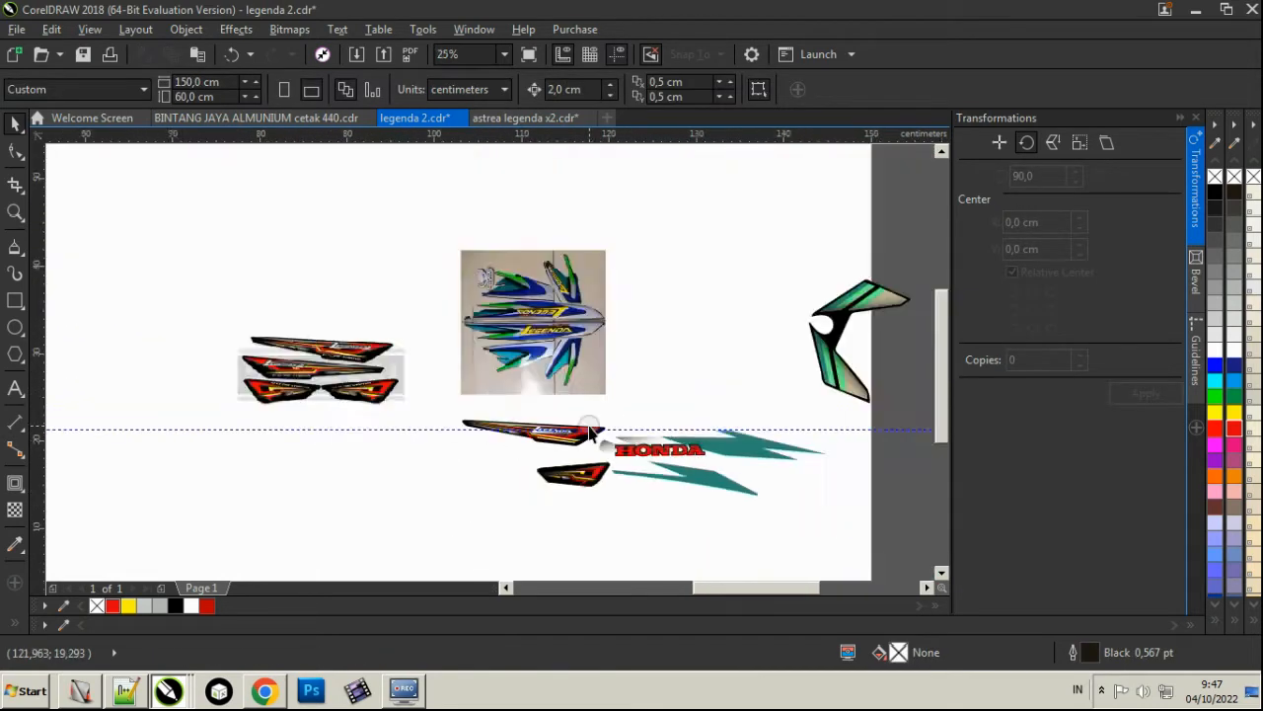
{"action": "scroll", "coordinate": [443, 414], "scroll_direction": "up", "scroll_amount": 3}
{"action": "left_click", "coordinate": [442, 410]}
{"action": "scroll", "coordinate": [468, 414], "scroll_direction": "up", "scroll_amount": 1}
{"action": "left_click_drag", "start_coordinate": [798, 364], "coordinate": [752, 367]}
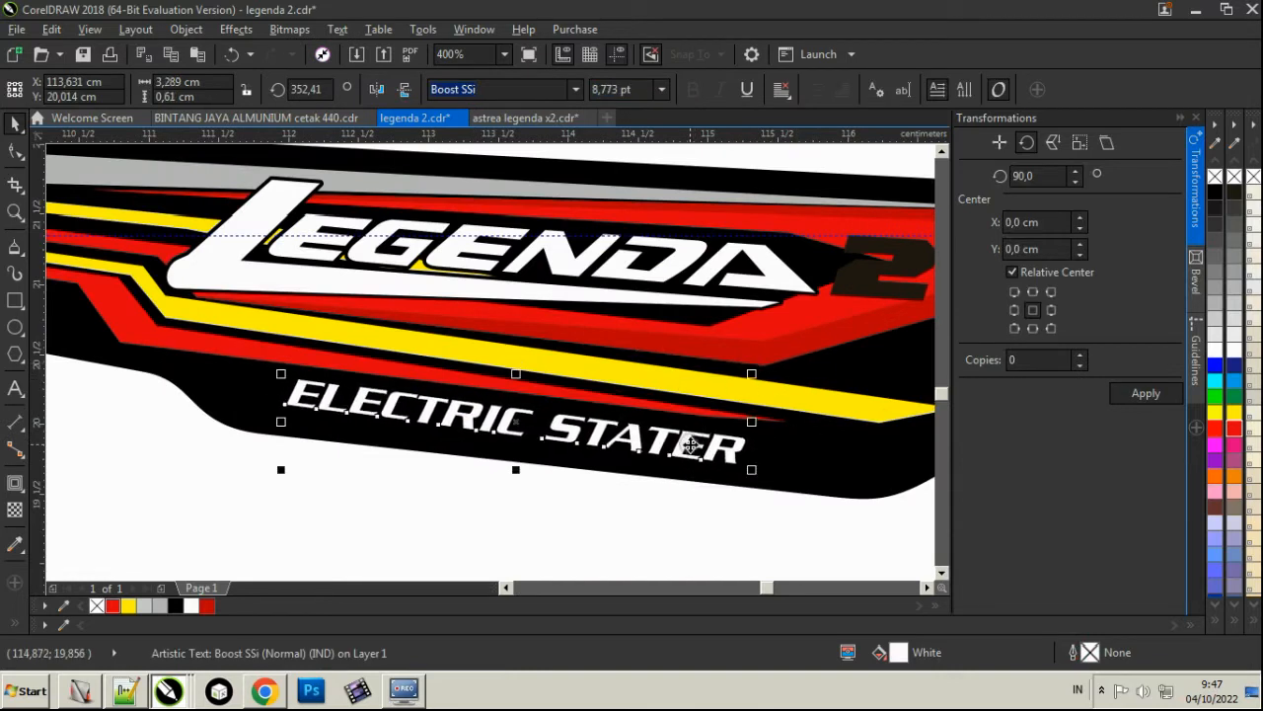
Shift the white ELECTRIC STATER text within the long sticker's lower black band and save the drawing.
{"action": "left_click_drag", "start_coordinate": [686, 441], "coordinate": [656, 437]}
{"action": "scroll", "coordinate": [654, 438], "scroll_direction": "down", "scroll_amount": 2}
{"action": "left_click", "coordinate": [599, 475]}
{"action": "scroll", "coordinate": [575, 441], "scroll_direction": "down", "scroll_amount": 1}
{"action": "scroll", "coordinate": [627, 533], "scroll_direction": "up", "scroll_amount": 1}
{"action": "key", "text": "ctrl+s"}
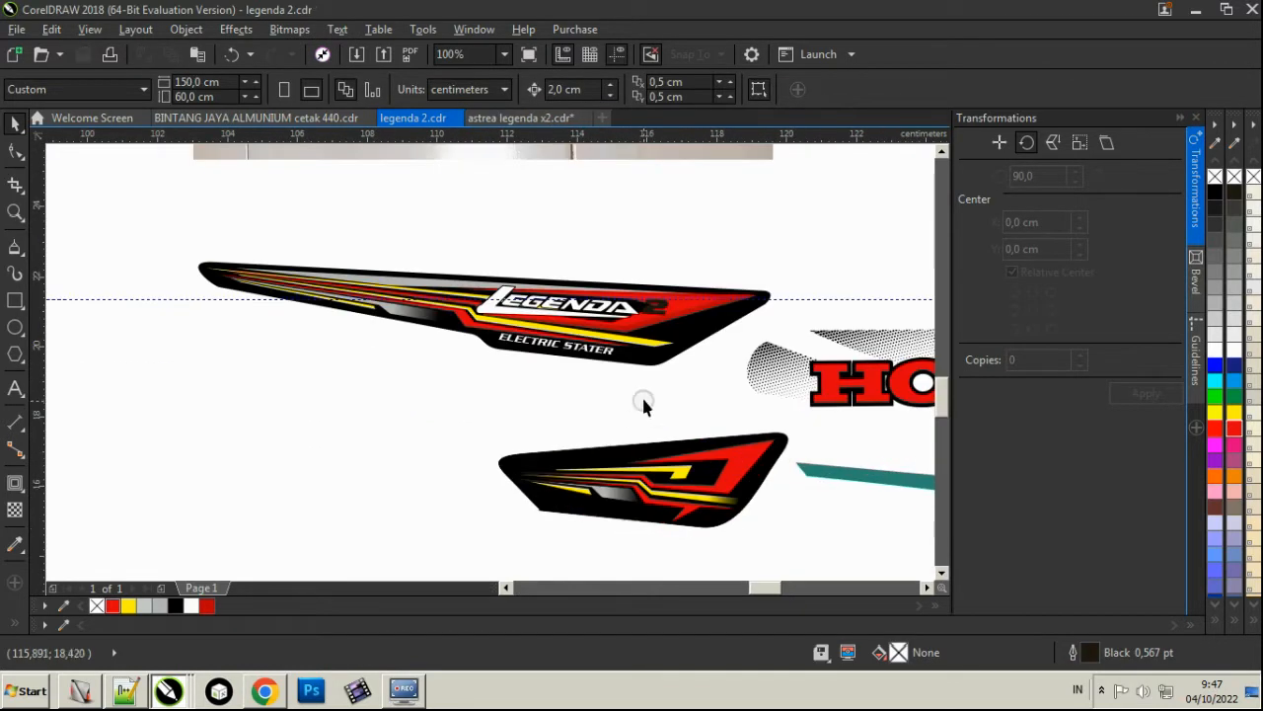
{"action": "scroll", "coordinate": [645, 396], "scroll_direction": "down", "scroll_amount": 1}
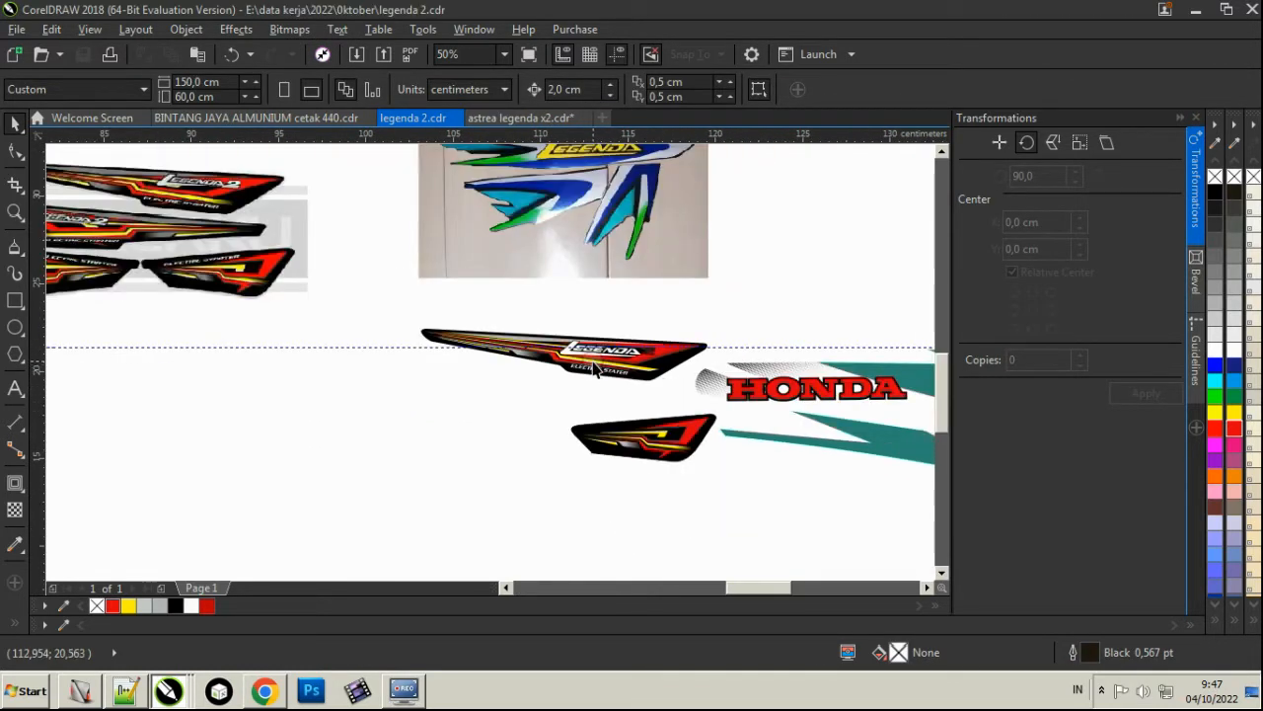
Place a copy of the ELECTRIC STATER text on the small sticker's upper black band, rotated to about 2.6°.
{"action": "left_click", "coordinate": [618, 428]}
{"action": "scroll", "coordinate": [619, 429], "scroll_direction": "up", "scroll_amount": 2}
{"action": "scroll", "coordinate": [559, 418], "scroll_direction": "up", "scroll_amount": 1}
{"action": "left_click_drag", "start_coordinate": [497, 375], "coordinate": [404, 410]}
{"action": "scroll", "coordinate": [476, 412], "scroll_direction": "down", "scroll_amount": 3}
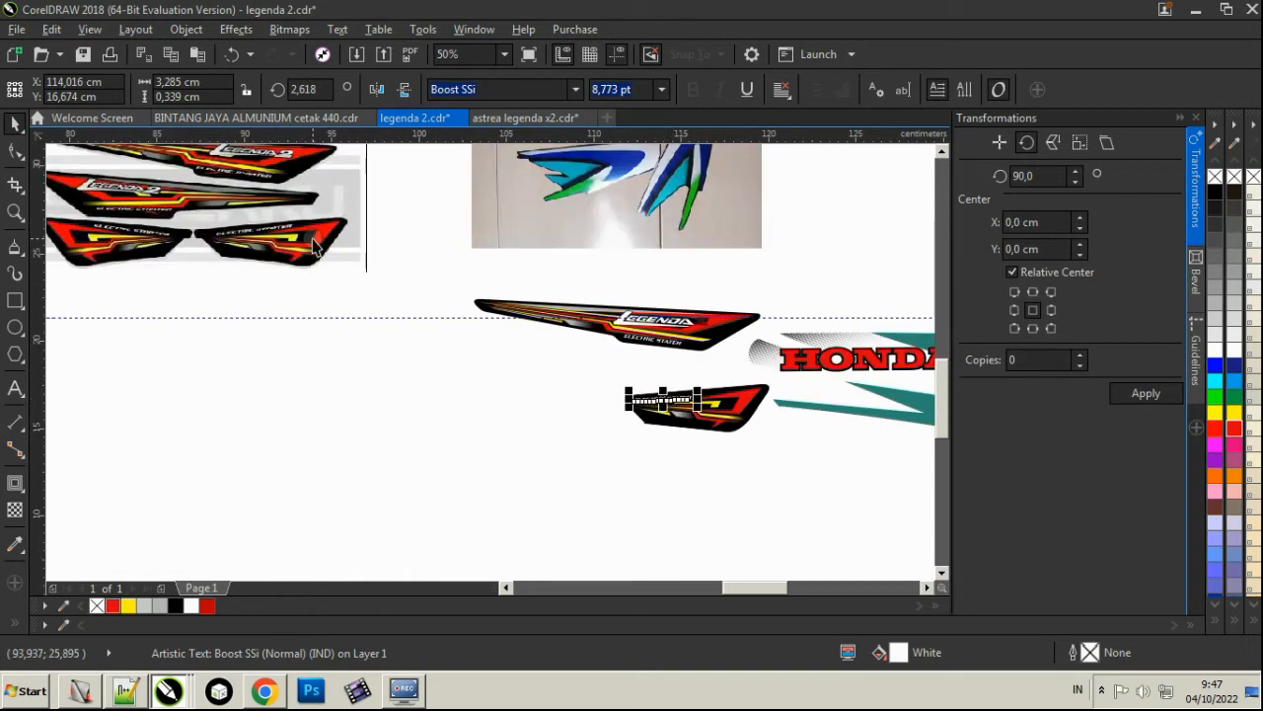
Stretch the small sticker's ELECTRIC STATER text to about 4.1 cm wide and tilt it to about 4.6° along the upper edge.
{"action": "scroll", "coordinate": [725, 410], "scroll_direction": "up", "scroll_amount": 2}
{"action": "left_click_drag", "start_coordinate": [603, 361], "coordinate": [656, 360]}
{"action": "left_click_drag", "start_coordinate": [646, 354], "coordinate": [579, 345]}
{"action": "scroll", "coordinate": [590, 336], "scroll_direction": "up", "scroll_amount": 1}
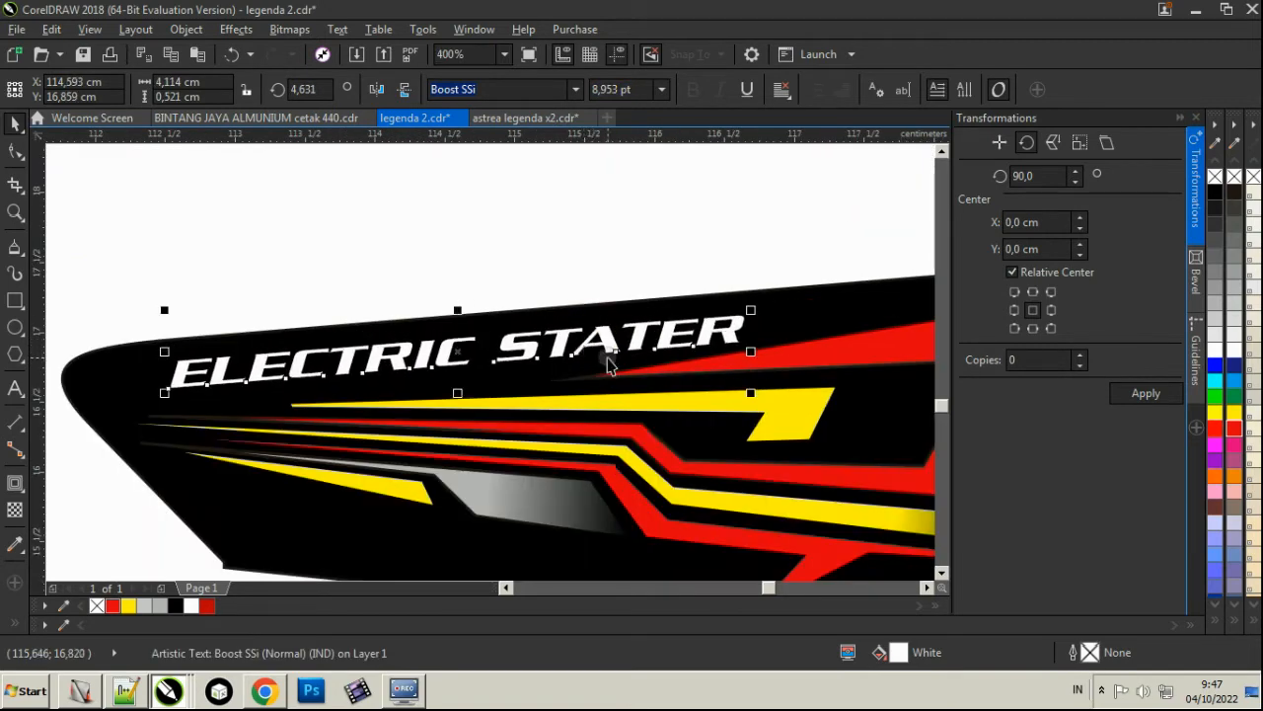
{"action": "left_click", "coordinate": [609, 363]}
Remove the outlines from all pieces of the small sticker.
{"action": "scroll", "coordinate": [369, 262], "scroll_direction": "down", "scroll_amount": 2}
{"action": "left_click_drag", "start_coordinate": [259, 233], "coordinate": [632, 395]}
{"action": "right_click", "coordinate": [1235, 180]}
{"action": "key", "text": "Escape"}
{"action": "scroll", "coordinate": [408, 307], "scroll_direction": "up", "scroll_amount": 4}
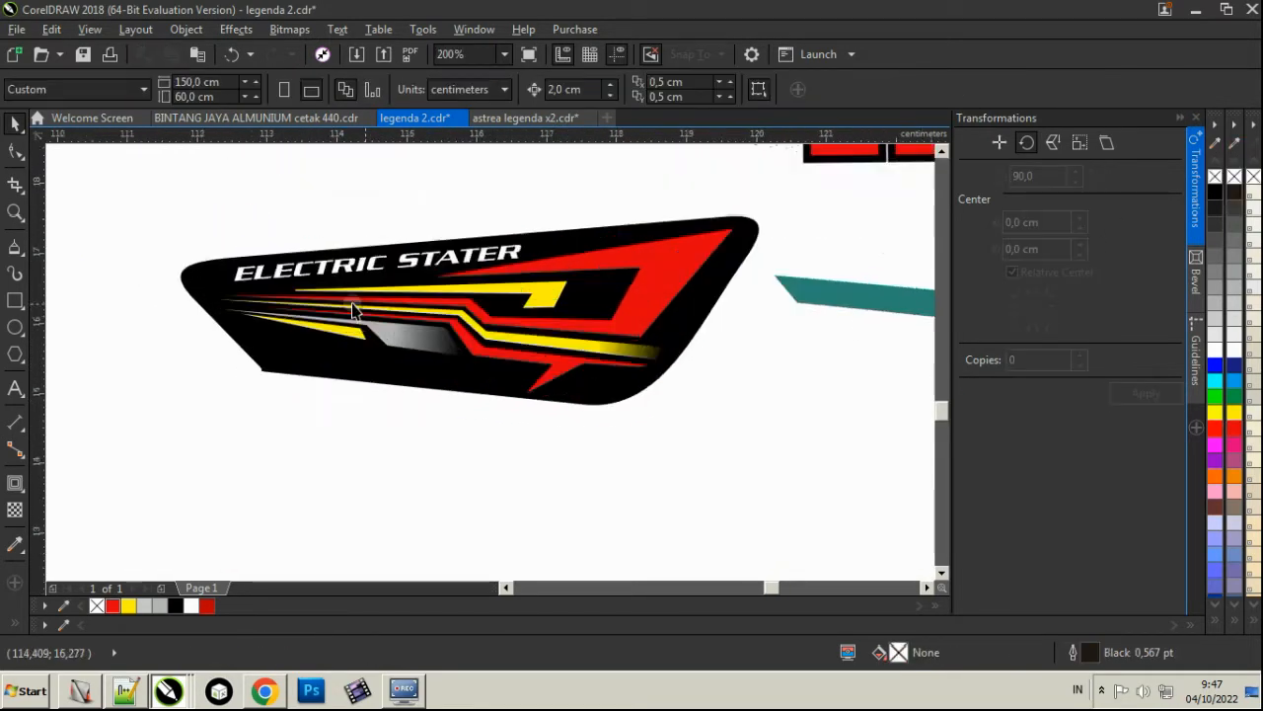
{"action": "scroll", "coordinate": [424, 326], "scroll_direction": "down", "scroll_amount": 3}
{"action": "scroll", "coordinate": [614, 310], "scroll_direction": "up", "scroll_amount": 1}
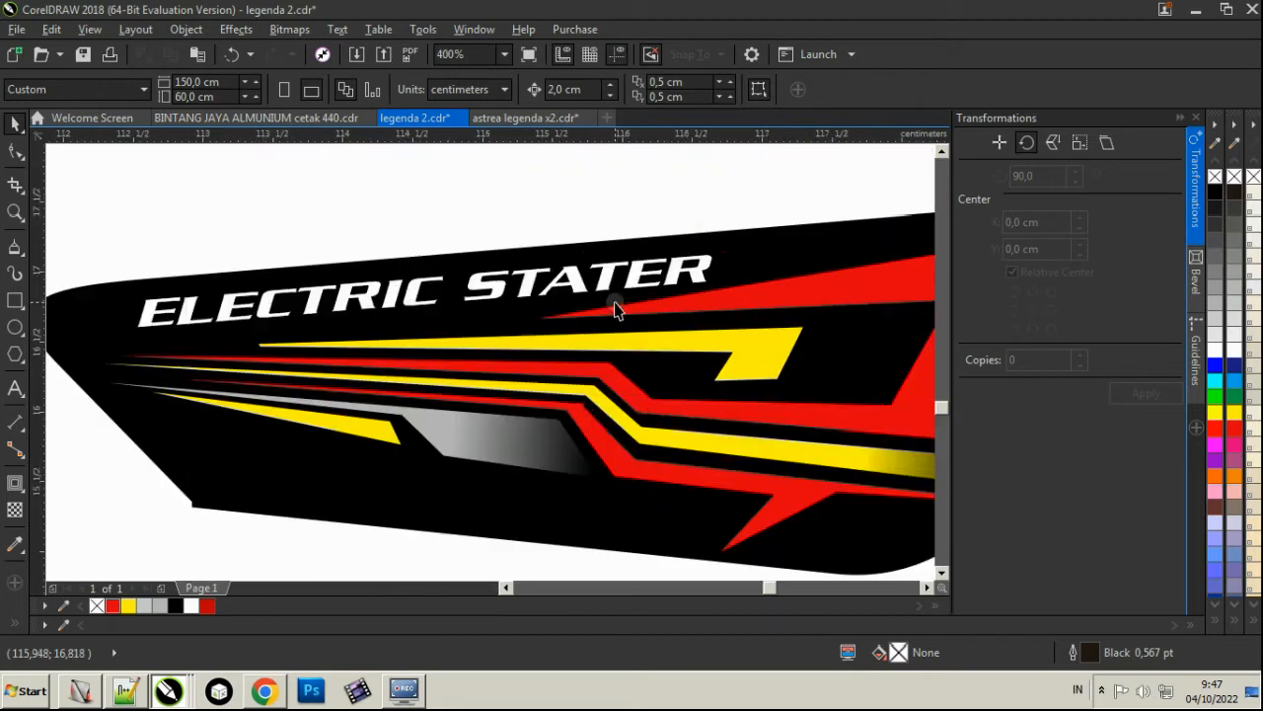
Lengthen the small sticker's upper red stripe toward the rounded end and add a node to shape its tip.
{"action": "left_click", "coordinate": [13, 158]}
{"action": "left_click", "coordinate": [536, 319]}
{"action": "left_click_drag", "start_coordinate": [535, 319], "coordinate": [85, 352]}
{"action": "scroll", "coordinate": [266, 336], "scroll_direction": "up", "scroll_amount": 1}
{"action": "scroll", "coordinate": [283, 353], "scroll_direction": "up", "scroll_amount": 1}
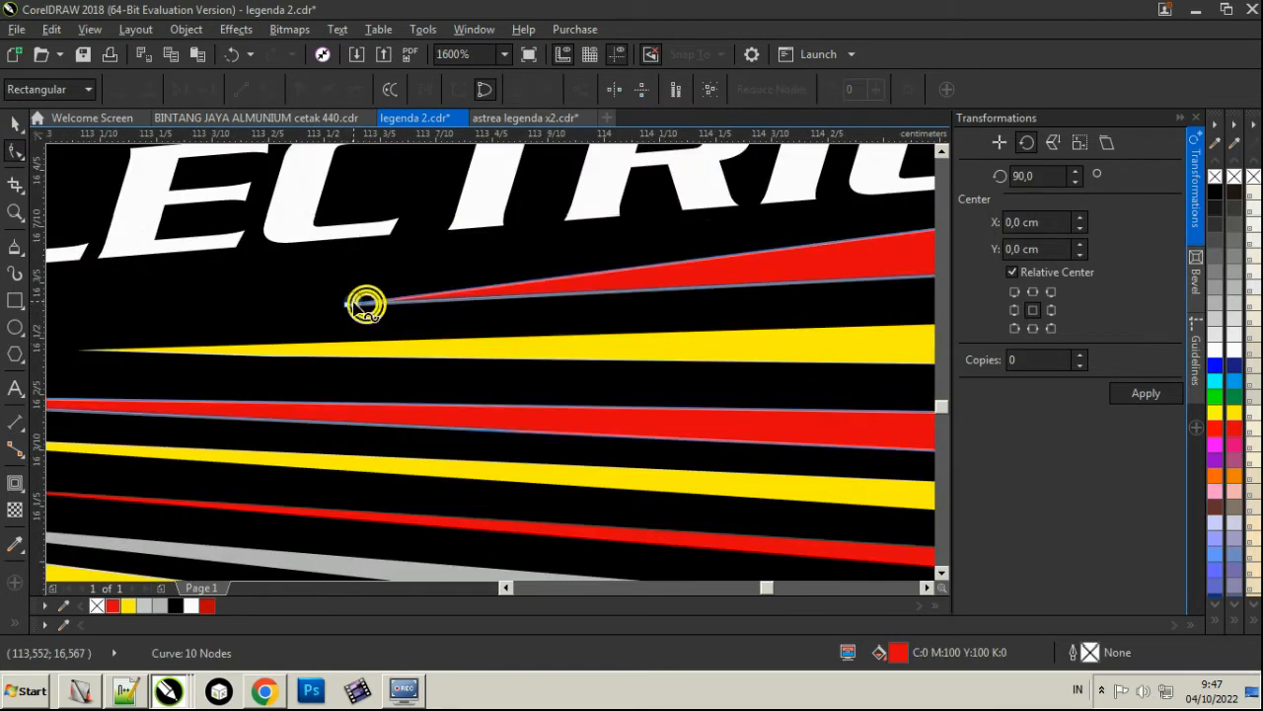
{"action": "left_click_drag", "start_coordinate": [361, 302], "coordinate": [176, 312]}
{"action": "scroll", "coordinate": [444, 314], "scroll_direction": "down", "scroll_amount": 2}
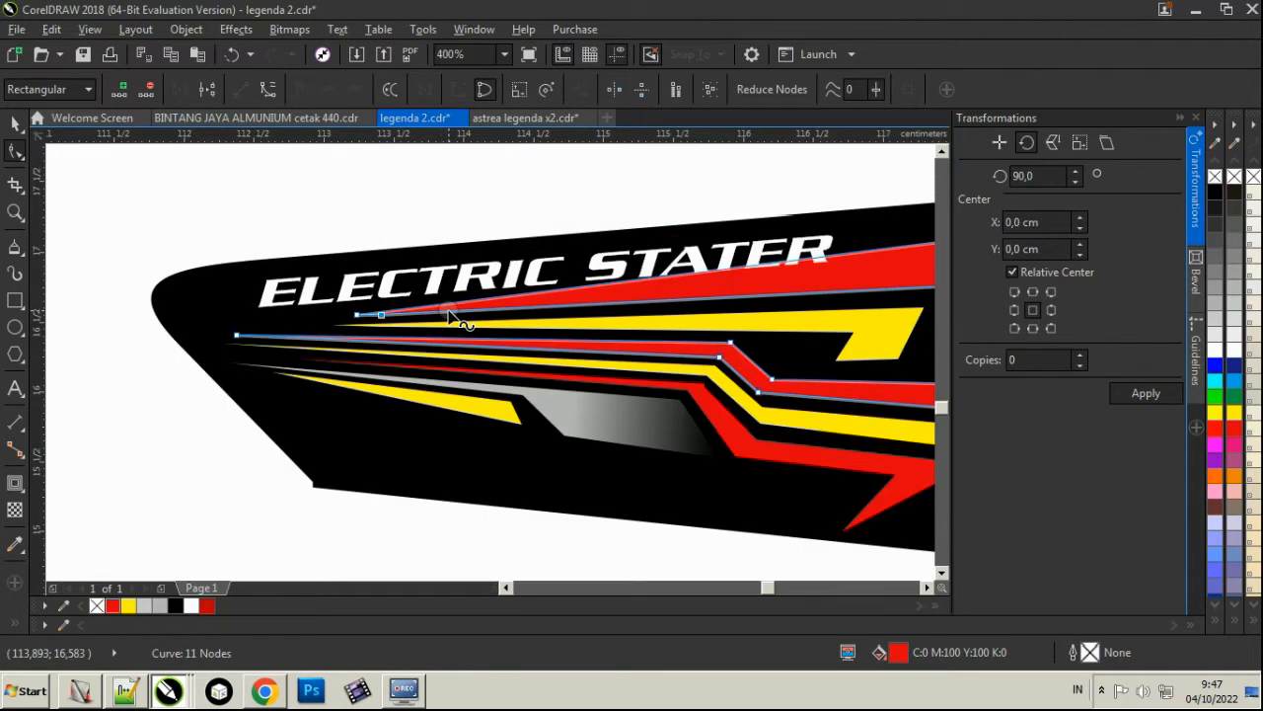
Adjust the bend nodes of the small sticker's lower red stripe beneath the thin yellow stripe.
{"action": "scroll", "coordinate": [720, 400], "scroll_direction": "up", "scroll_amount": 1}
{"action": "left_click", "coordinate": [690, 391]}
{"action": "scroll", "coordinate": [689, 385], "scroll_direction": "up", "scroll_amount": 1}
{"action": "double_click", "coordinate": [689, 374]}
{"action": "scroll", "coordinate": [691, 375], "scroll_direction": "down", "scroll_amount": 2}
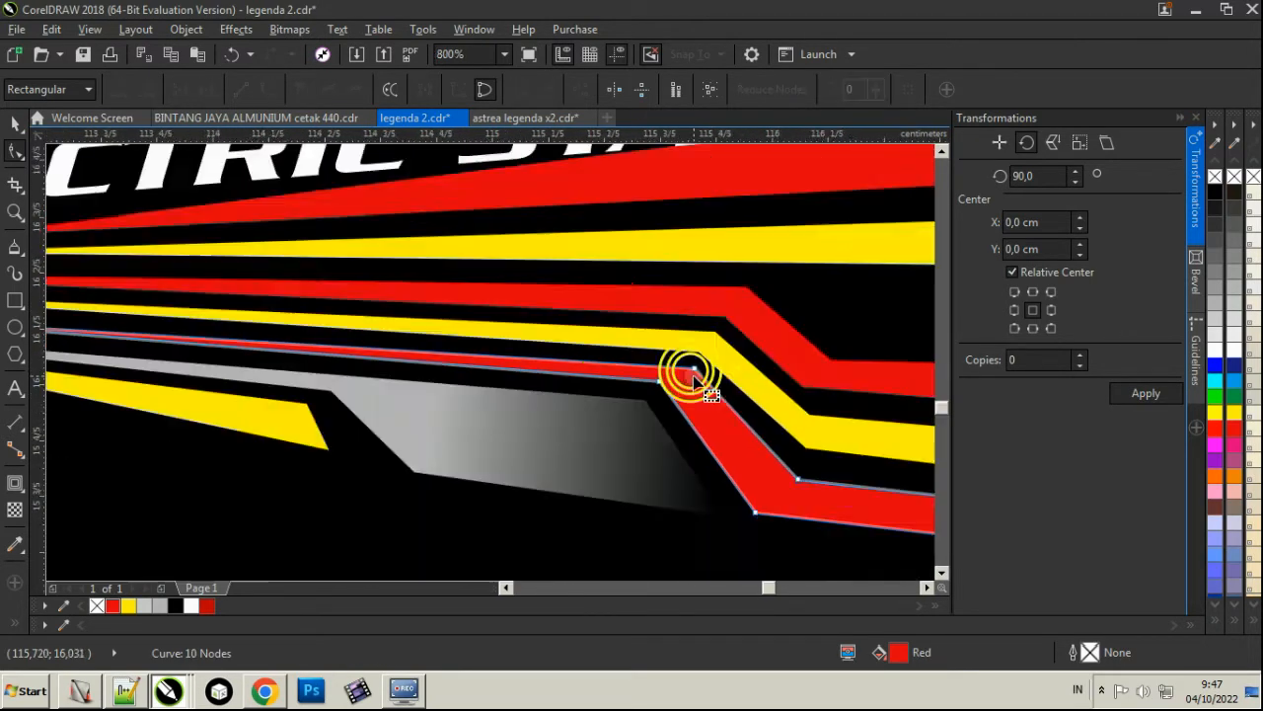
{"action": "scroll", "coordinate": [719, 402], "scroll_direction": "up", "scroll_amount": 1}
{"action": "left_click_drag", "start_coordinate": [770, 455], "coordinate": [784, 450]}
{"action": "scroll", "coordinate": [640, 419], "scroll_direction": "down", "scroll_amount": 1}
Reshape the tapered tips of the small sticker's middle red and yellow stripes with extra nodes, extending the red tip outward.
{"action": "left_click", "coordinate": [596, 422]}
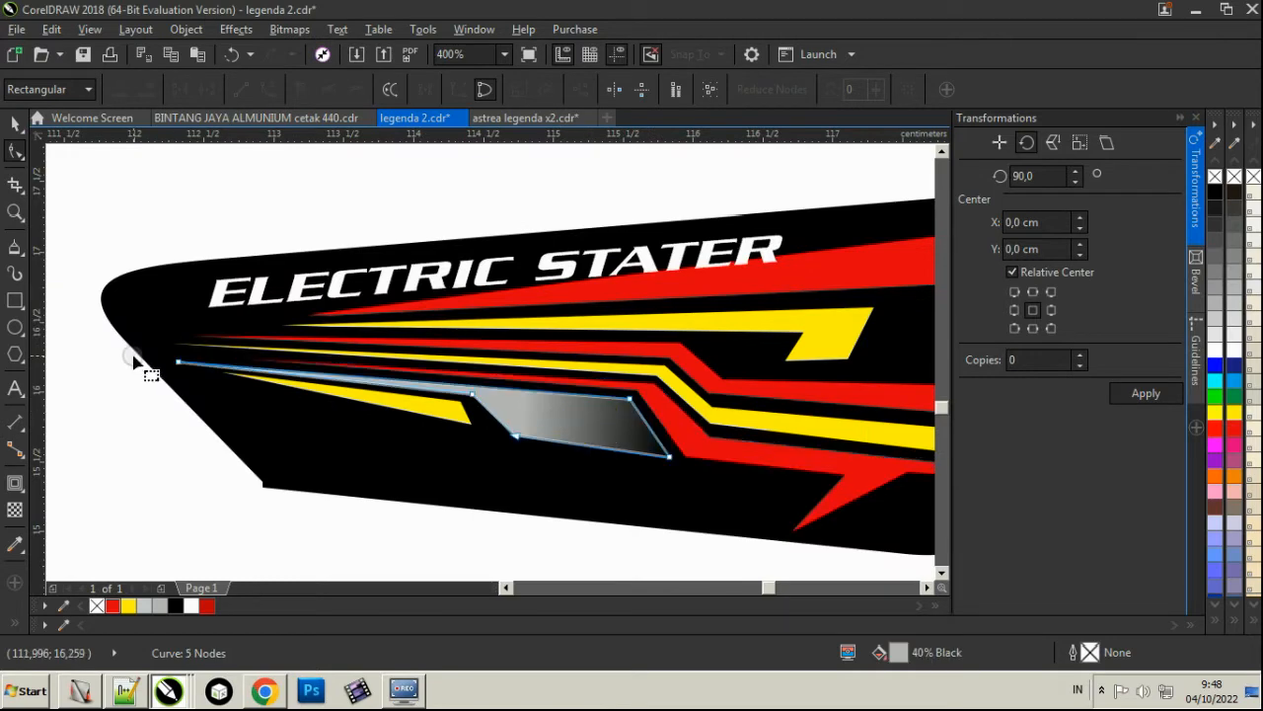
{"action": "scroll", "coordinate": [172, 345], "scroll_direction": "up", "scroll_amount": 2}
{"action": "scroll", "coordinate": [264, 326], "scroll_direction": "up", "scroll_amount": 1}
{"action": "left_click", "coordinate": [274, 304]}
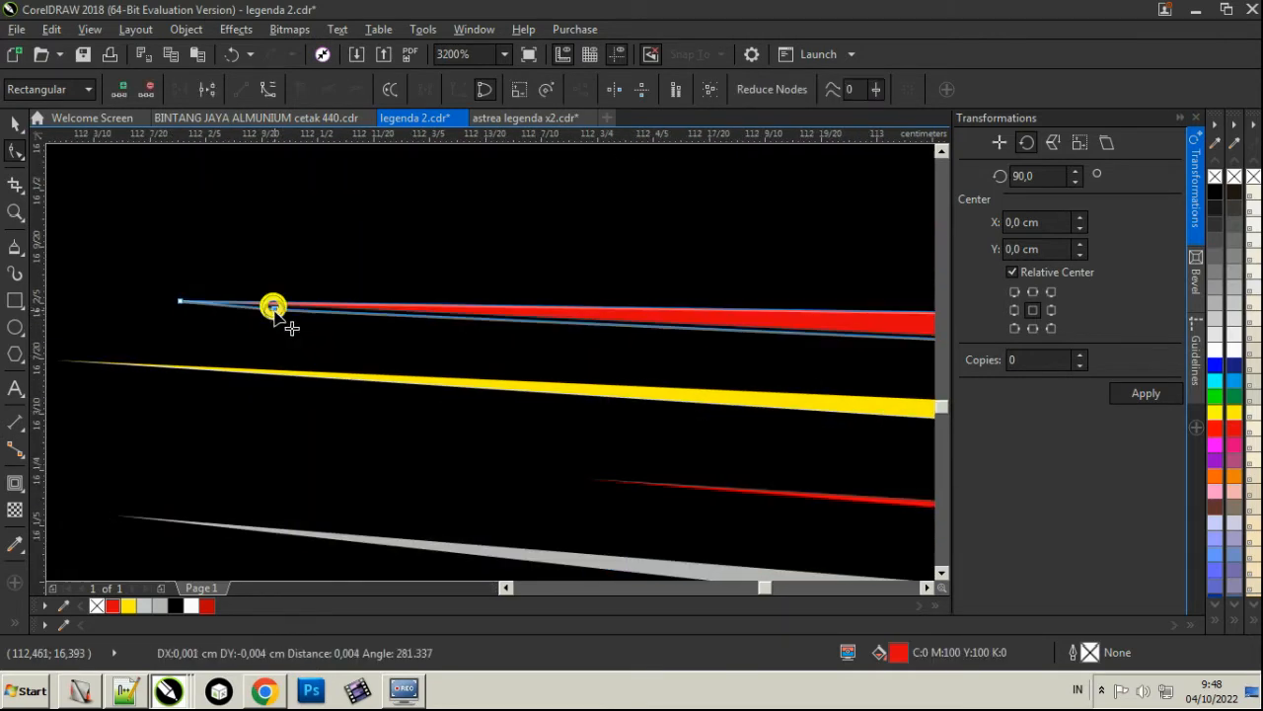
{"action": "left_click", "coordinate": [242, 373]}
{"action": "left_click_drag", "start_coordinate": [243, 371], "coordinate": [260, 400]}
{"action": "scroll", "coordinate": [407, 408], "scroll_direction": "down", "scroll_amount": 1}
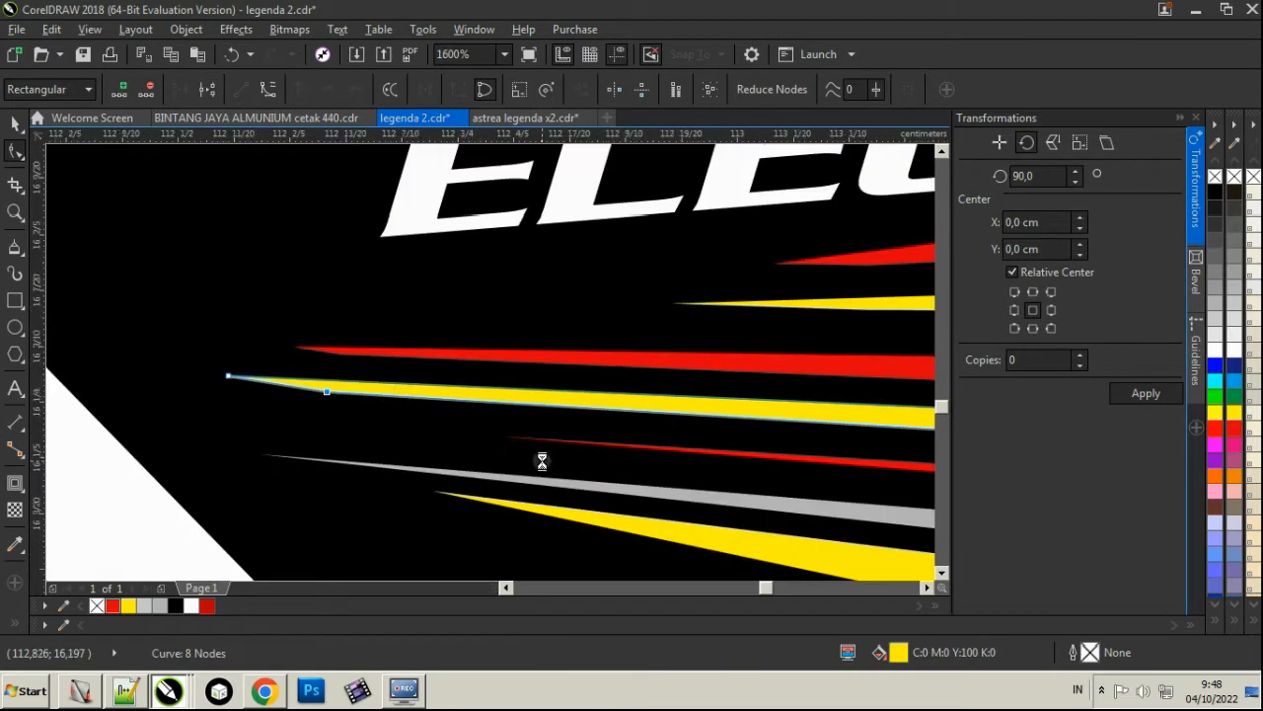
{"action": "left_click", "coordinate": [312, 336]}
{"action": "left_click_drag", "start_coordinate": [236, 310], "coordinate": [346, 350]}
{"action": "left_click_drag", "start_coordinate": [335, 336], "coordinate": [212, 342]}
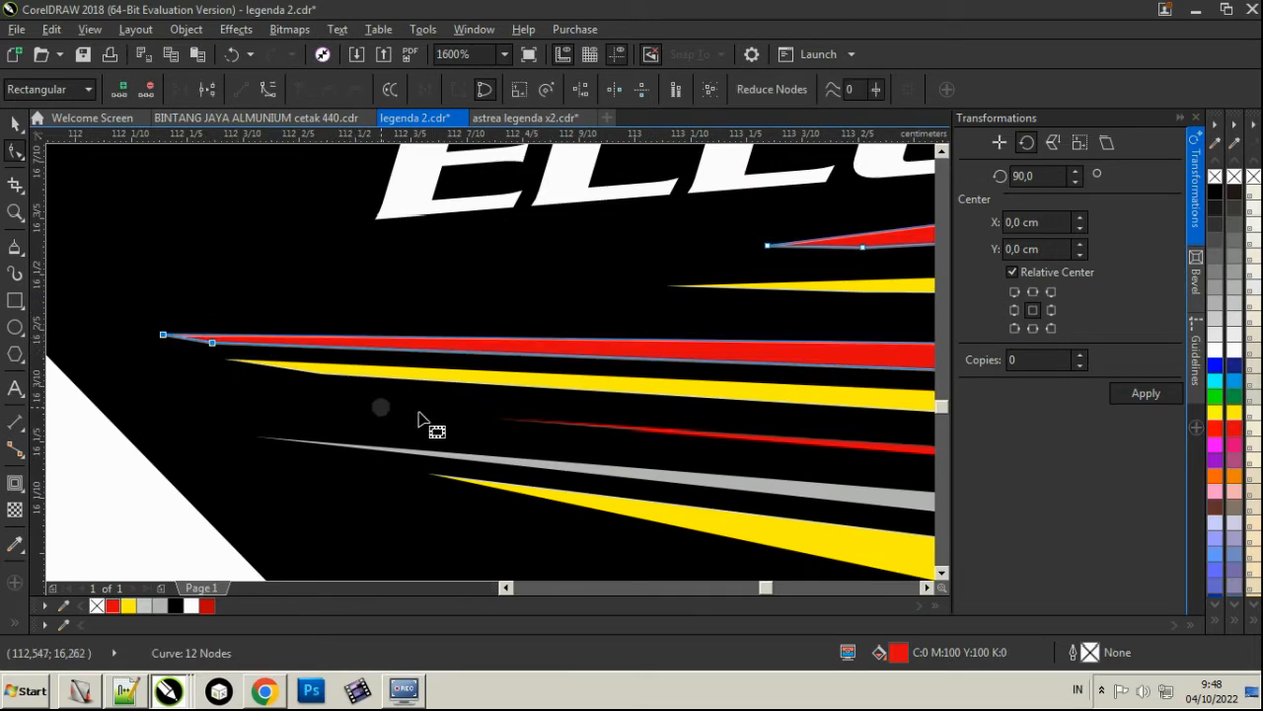
Reshape the tapered tips of the small sticker's thin lower red stripe and grey stripe by moving their nodes.
{"action": "left_click", "coordinate": [488, 418]}
{"action": "left_click_drag", "start_coordinate": [487, 418], "coordinate": [370, 392]}
{"action": "scroll", "coordinate": [437, 409], "scroll_direction": "up", "scroll_amount": 1}
{"action": "left_click", "coordinate": [445, 394]}
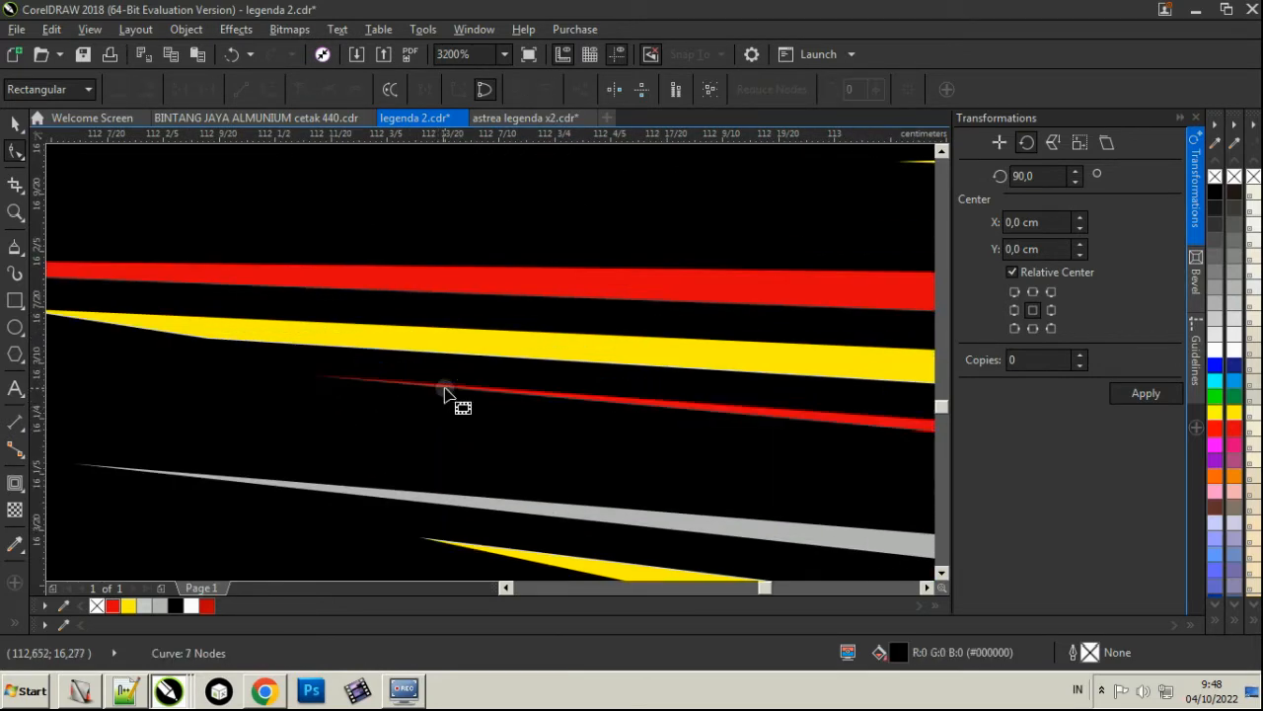
{"action": "left_click", "coordinate": [446, 388]}
{"action": "left_click_drag", "start_coordinate": [446, 388], "coordinate": [515, 412]}
{"action": "scroll", "coordinate": [446, 405], "scroll_direction": "down", "scroll_amount": 3}
{"action": "scroll", "coordinate": [405, 414], "scroll_direction": "up", "scroll_amount": 2}
{"action": "left_click", "coordinate": [425, 401]}
{"action": "left_click_drag", "start_coordinate": [414, 413], "coordinate": [486, 418]}
{"action": "scroll", "coordinate": [487, 417], "scroll_direction": "down", "scroll_amount": 3}
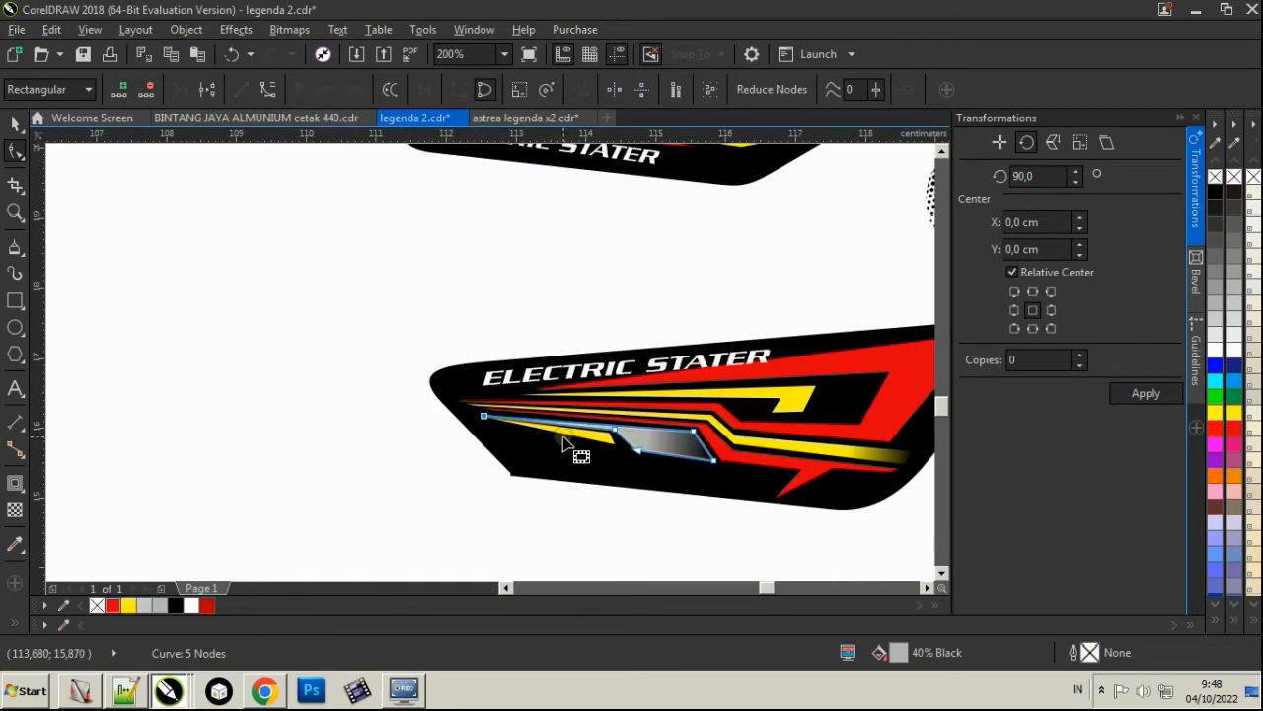
Nudge the small sticker's ELECTRIC STATER text upward, clear of the lengthened red stripe.
{"action": "left_click", "coordinate": [16, 122]}
{"action": "left_click", "coordinate": [200, 197]}
{"action": "scroll", "coordinate": [770, 313], "scroll_direction": "up", "scroll_amount": 2}
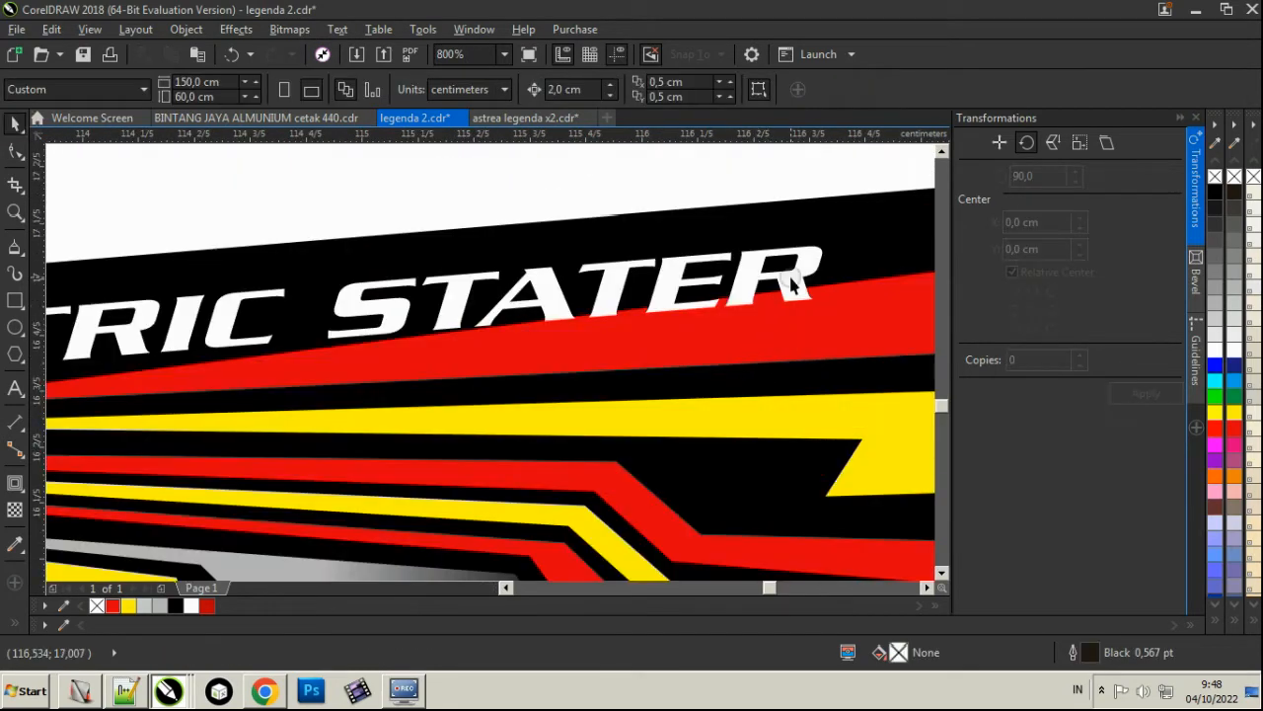
{"action": "scroll", "coordinate": [792, 284], "scroll_direction": "down", "scroll_amount": 1}
{"action": "left_click", "coordinate": [799, 282]}
{"action": "left_click", "coordinate": [812, 332]}
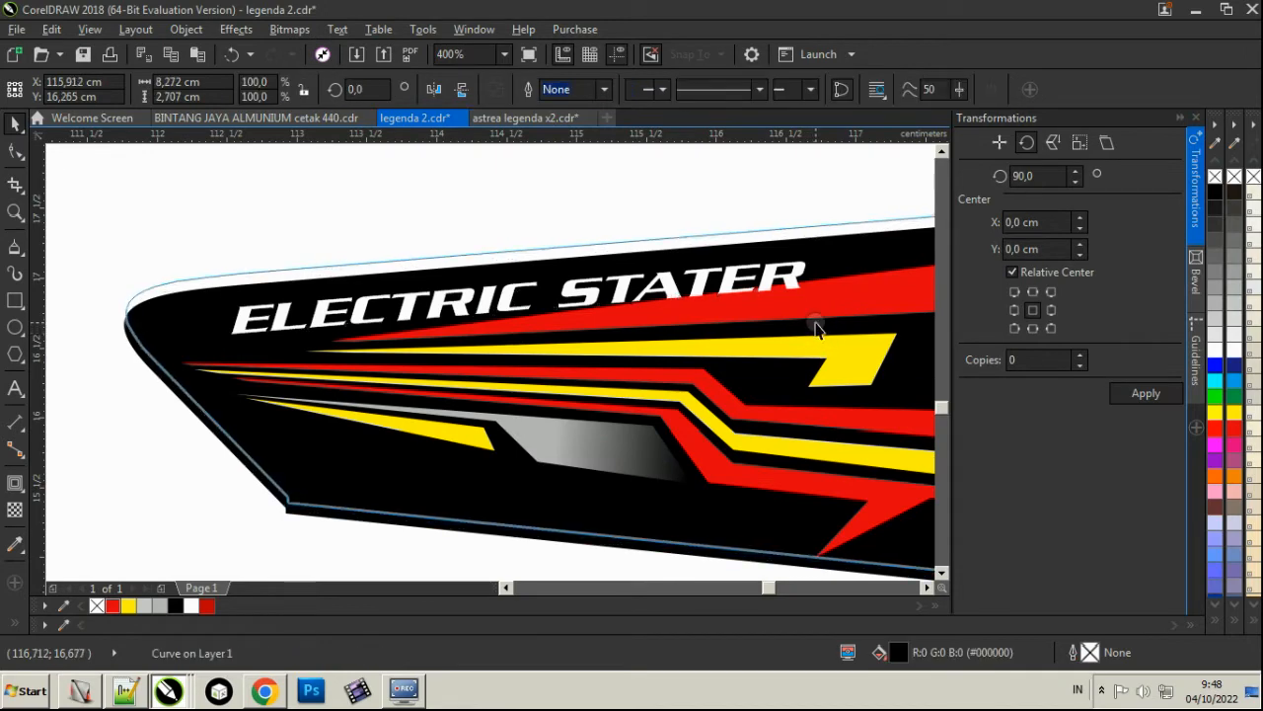
{"action": "left_click", "coordinate": [788, 278]}
{"action": "left_click_drag", "start_coordinate": [814, 302], "coordinate": [815, 293]}
{"action": "left_click", "coordinate": [388, 182]}
{"action": "scroll", "coordinate": [325, 285], "scroll_direction": "down", "scroll_amount": 1}
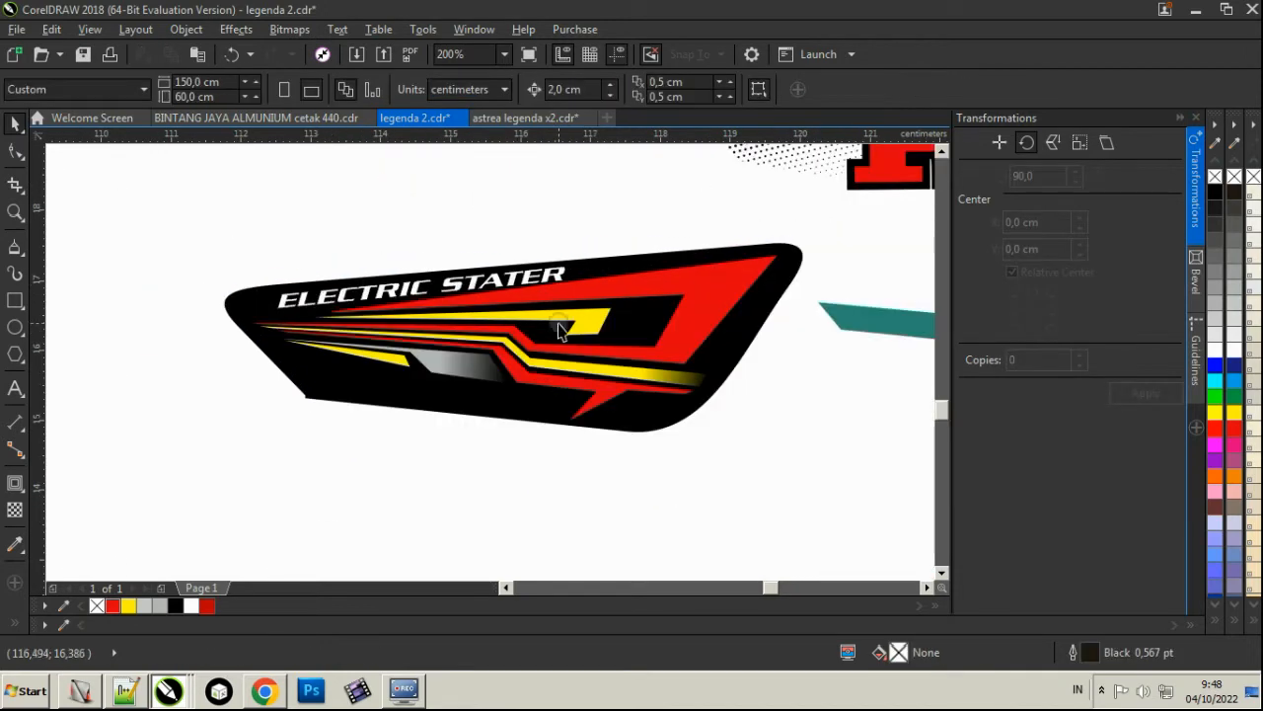
Draw a closed pen outline through the small sticker's red frame and around its outer side, about 7.5 × 2.8 cm.
{"action": "left_click", "coordinate": [655, 299]}
{"action": "scroll", "coordinate": [728, 292], "scroll_direction": "up", "scroll_amount": 1}
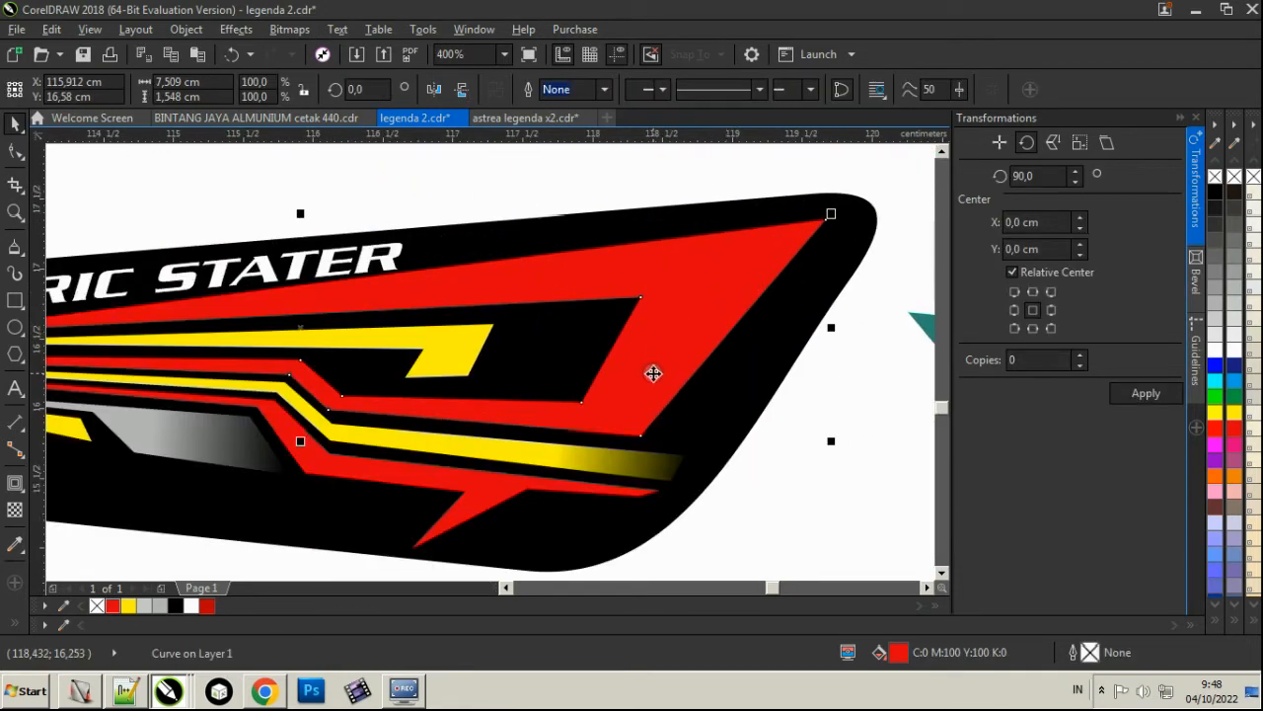
{"action": "left_click", "coordinate": [15, 509]}
{"action": "left_click", "coordinate": [563, 464]}
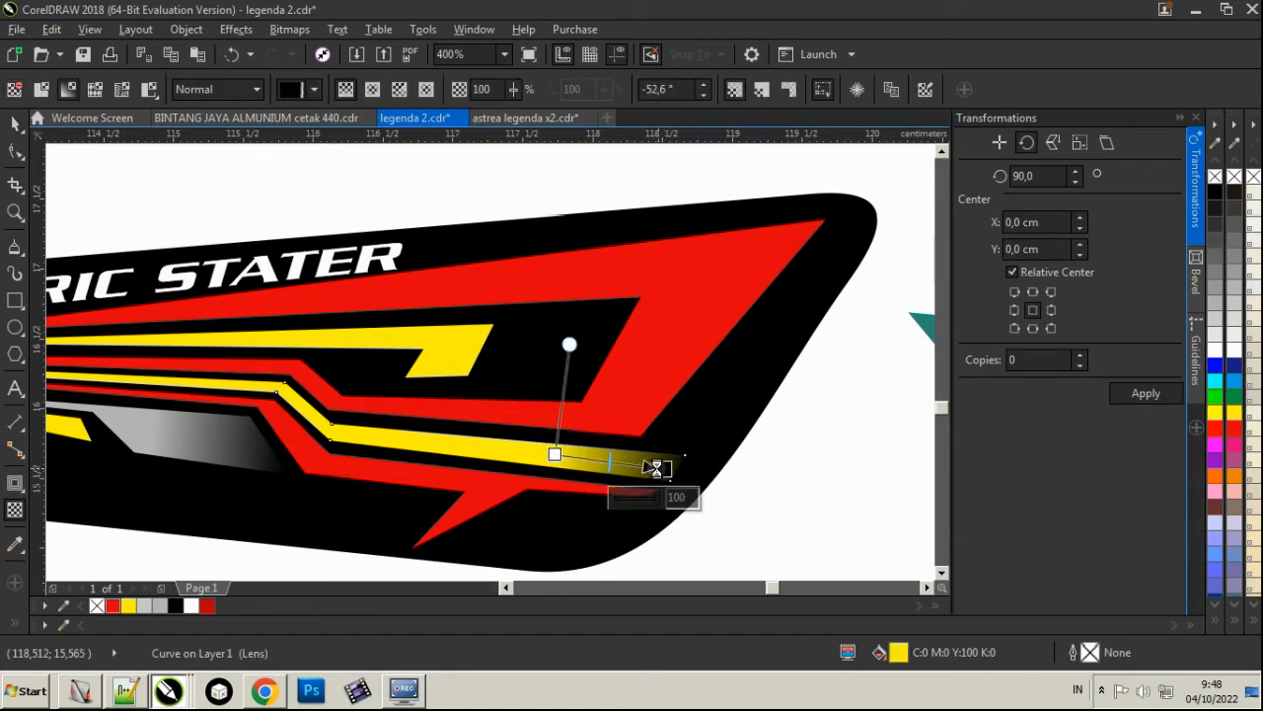
{"action": "left_click", "coordinate": [15, 246]}
{"action": "scroll", "coordinate": [326, 335], "scroll_direction": "down", "scroll_amount": 1}
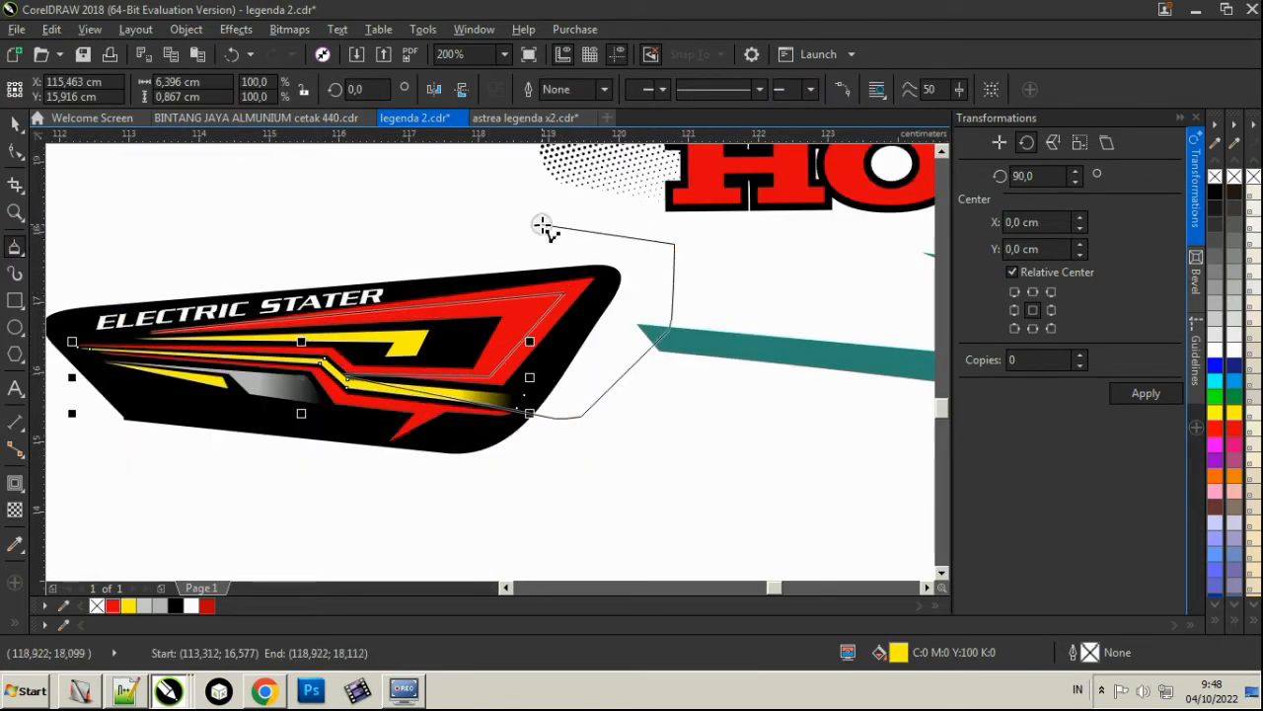
{"action": "left_click", "coordinate": [154, 326]}
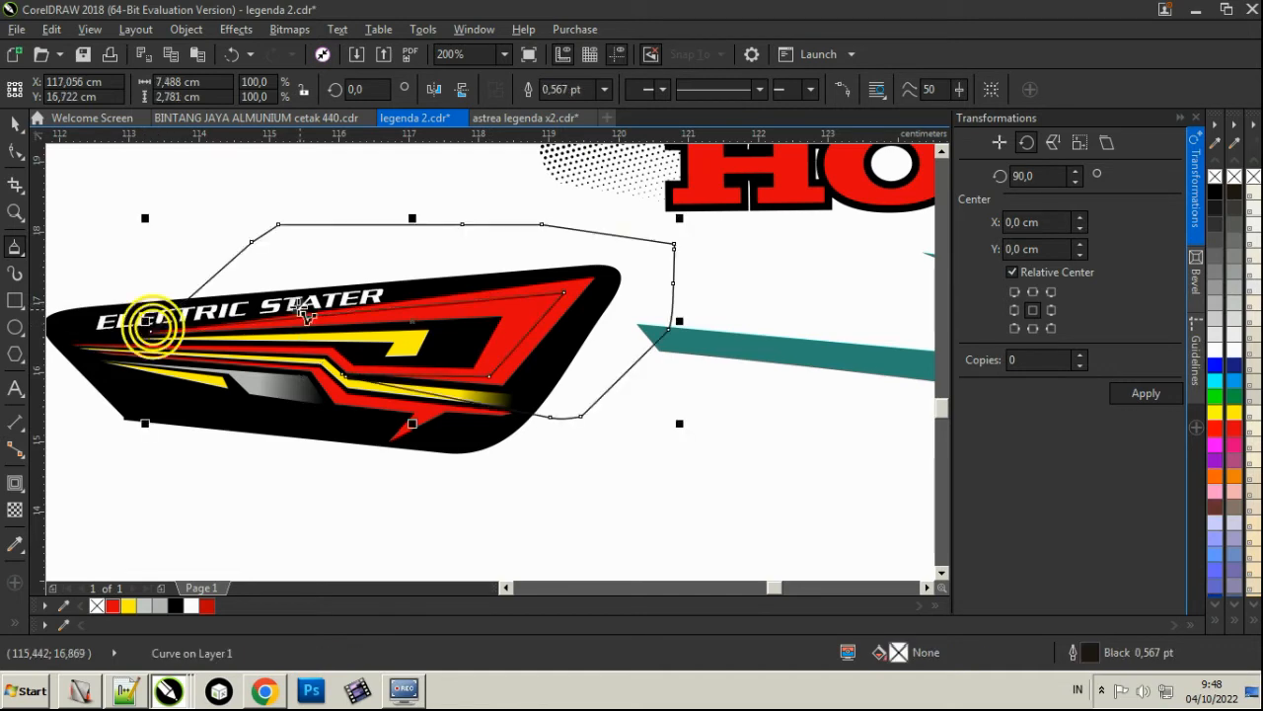
Split the red frame's outer strip off with the pen outline, delete the outline and fill the strip dark red C0 M100 Y100 K25.
{"action": "left_click", "coordinate": [430, 316], "text": "shift"}
{"action": "left_click", "coordinate": [586, 90]}
{"action": "key", "text": "Delete"}
{"action": "left_click", "coordinate": [581, 282]}
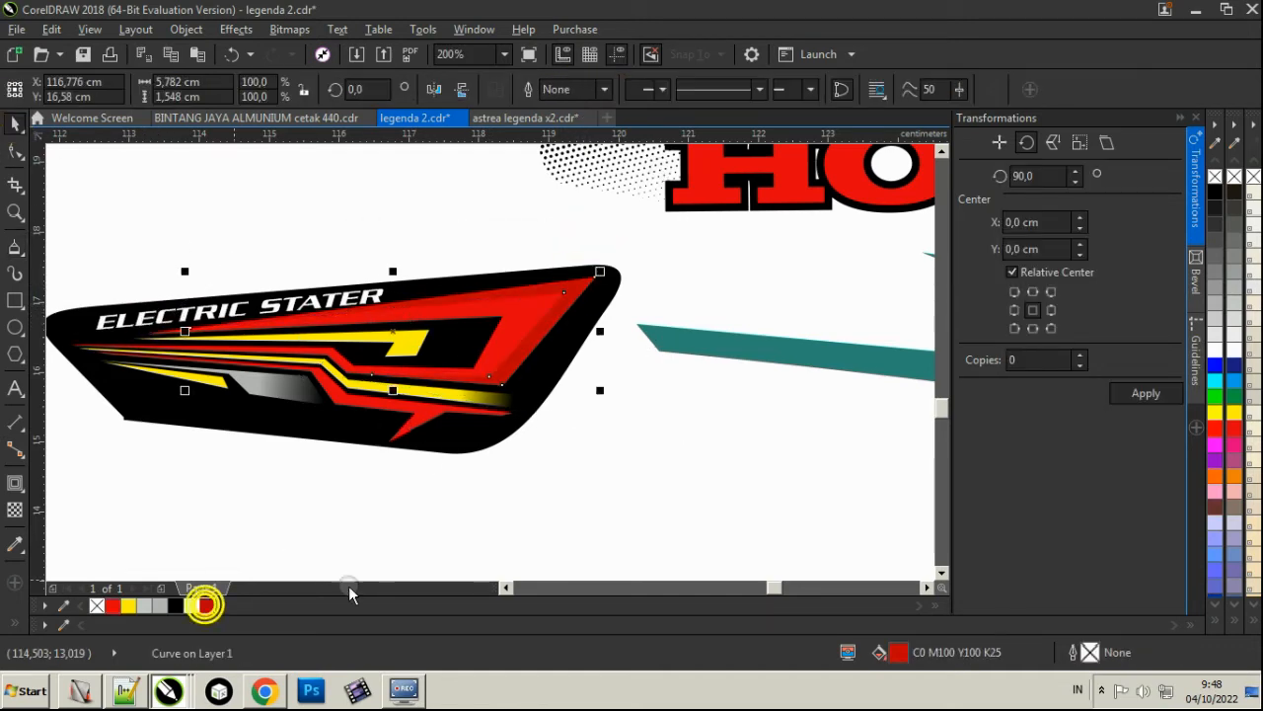
{"action": "key", "text": "Escape"}
Delete the lower teal stripe of the pasted Honda sticker and move its halftone dot pattern below the long sticker.
{"action": "scroll", "coordinate": [467, 393], "scroll_direction": "down", "scroll_amount": 2}
{"action": "left_click", "coordinate": [693, 381]}
{"action": "key", "text": "Delete"}
{"action": "scroll", "coordinate": [525, 303], "scroll_direction": "up", "scroll_amount": 3}
{"action": "scroll", "coordinate": [523, 281], "scroll_direction": "down", "scroll_amount": 3}
{"action": "left_click_drag", "start_coordinate": [536, 280], "coordinate": [311, 494]}
{"action": "scroll", "coordinate": [280, 254], "scroll_direction": "up", "scroll_amount": 3}
{"action": "scroll", "coordinate": [335, 260], "scroll_direction": "down", "scroll_amount": 1}
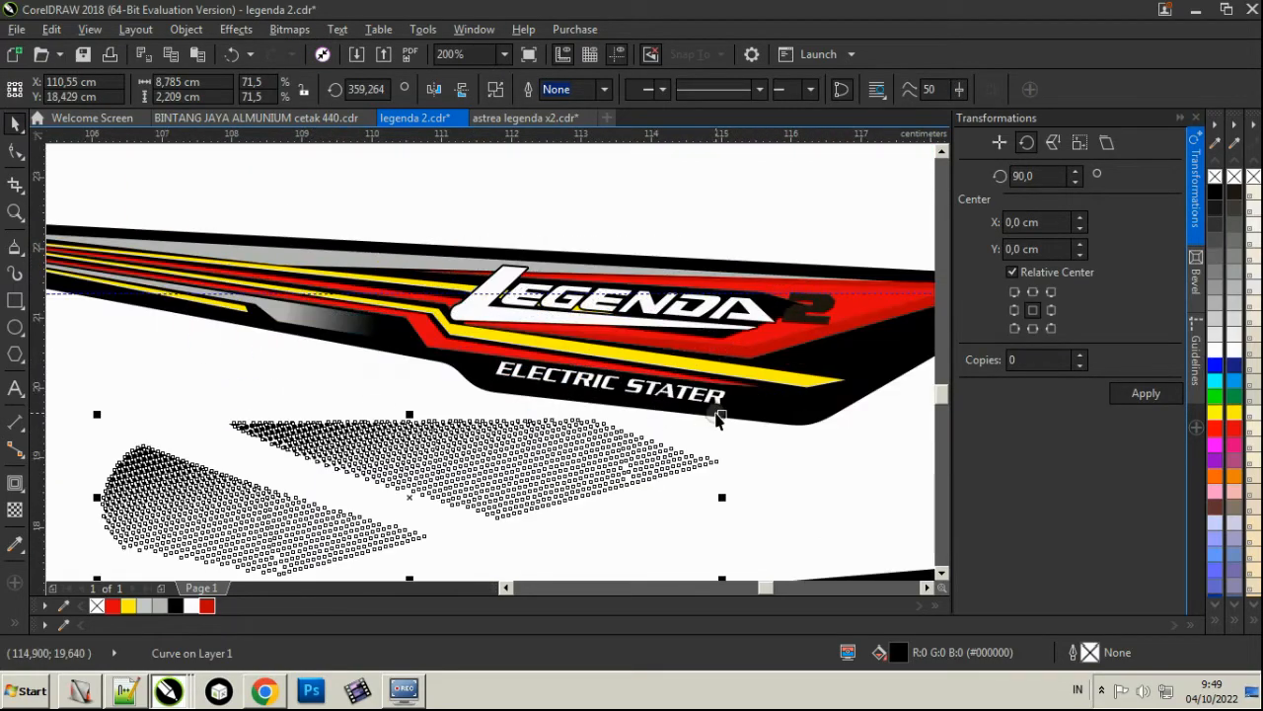
Scale the halftone dot pattern down and test it over the long sticker's grey panel before setting it back below.
{"action": "left_click_drag", "start_coordinate": [720, 415], "coordinate": [604, 412]}
{"action": "left_click_drag", "start_coordinate": [504, 480], "coordinate": [420, 326]}
{"action": "scroll", "coordinate": [369, 312], "scroll_direction": "up", "scroll_amount": 1}
{"action": "left_click", "coordinate": [331, 470]}
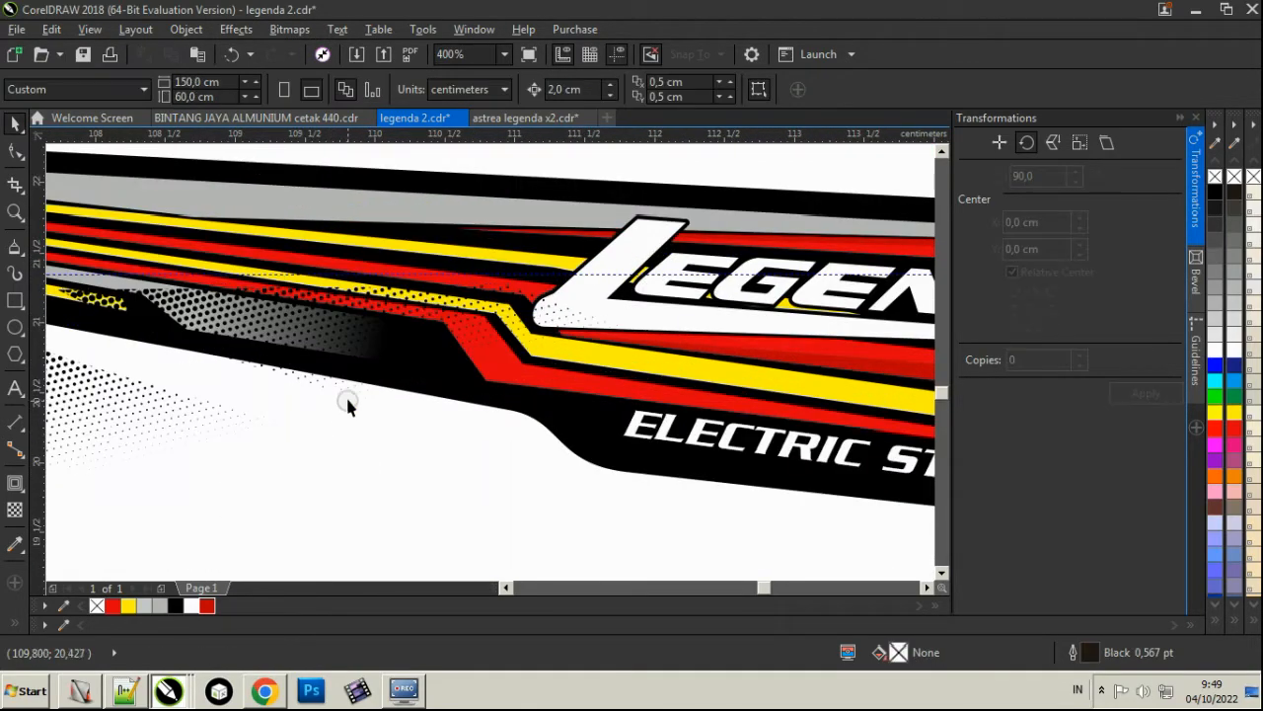
{"action": "left_click_drag", "start_coordinate": [271, 316], "coordinate": [219, 464]}
{"action": "left_click", "coordinate": [395, 474]}
Break the halftone dot pattern apart below the long sticker.
{"action": "scroll", "coordinate": [394, 400], "scroll_direction": "down", "scroll_amount": 1}
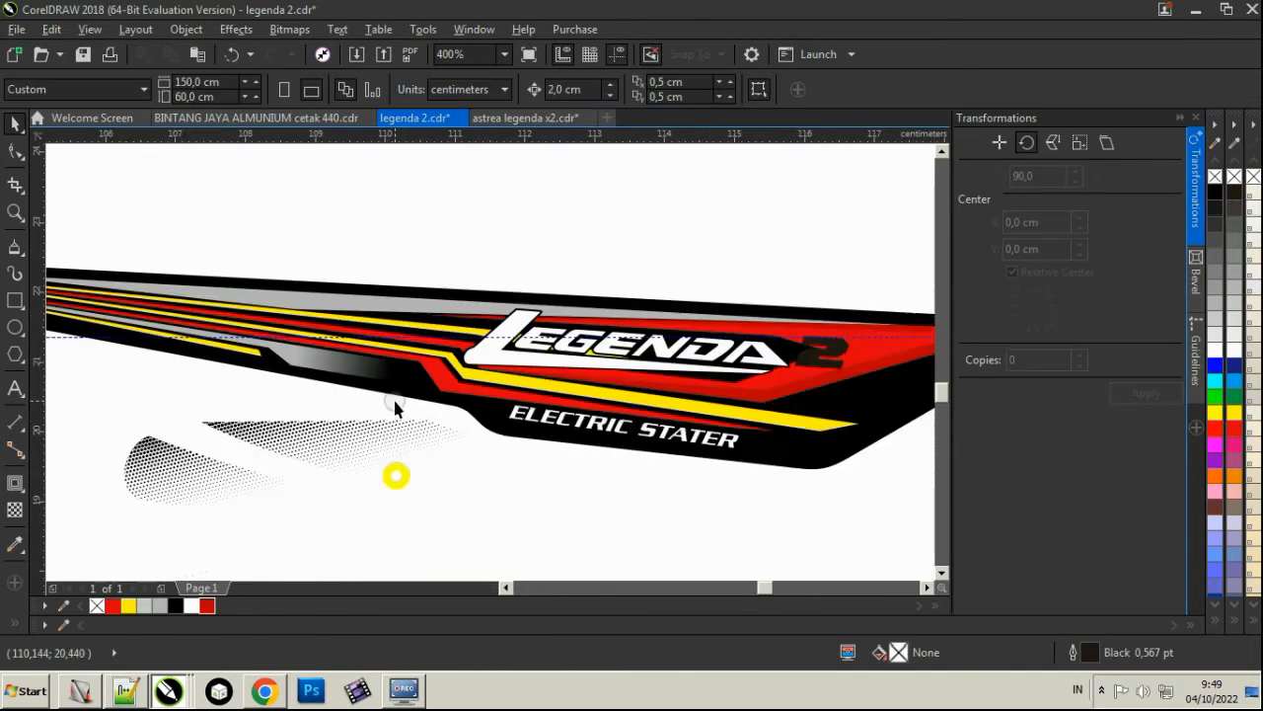
{"action": "left_click_drag", "start_coordinate": [336, 444], "coordinate": [282, 433]}
{"action": "left_click", "coordinate": [496, 89]}
{"action": "left_click", "coordinate": [407, 172]}
{"action": "scroll", "coordinate": [264, 395], "scroll_direction": "down", "scroll_amount": 1}
{"action": "scroll", "coordinate": [258, 422], "scroll_direction": "up", "scroll_amount": 1}
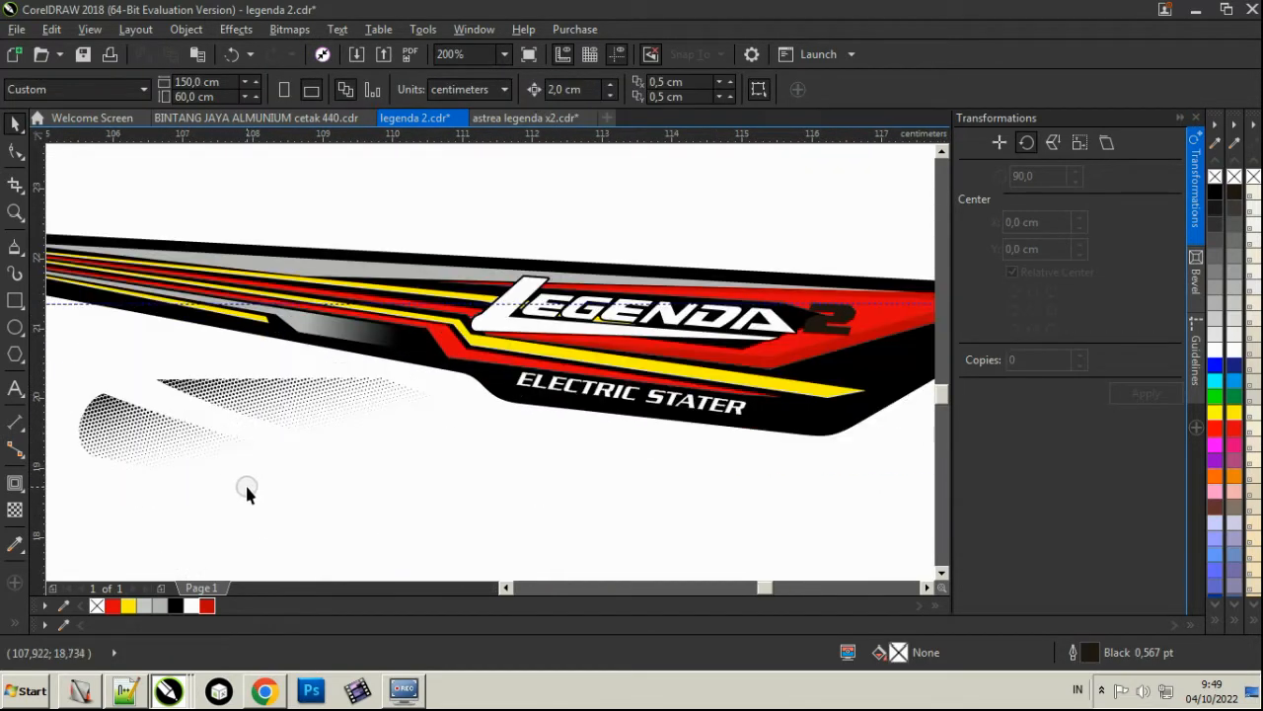
Separate the upper halftone piece from the pattern and place it over the stripes beside the long sticker's grey panel.
{"action": "left_click", "coordinate": [23, 158]}
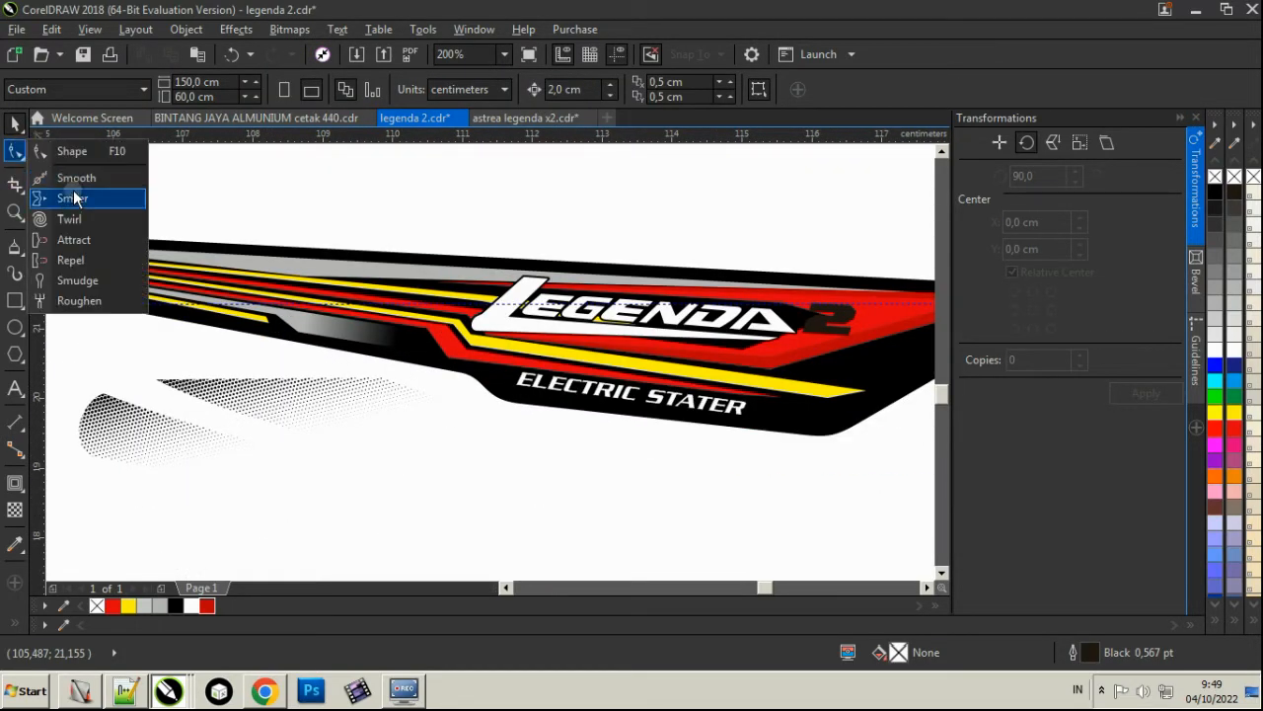
{"action": "left_click", "coordinate": [21, 132]}
{"action": "left_click", "coordinate": [37, 146]}
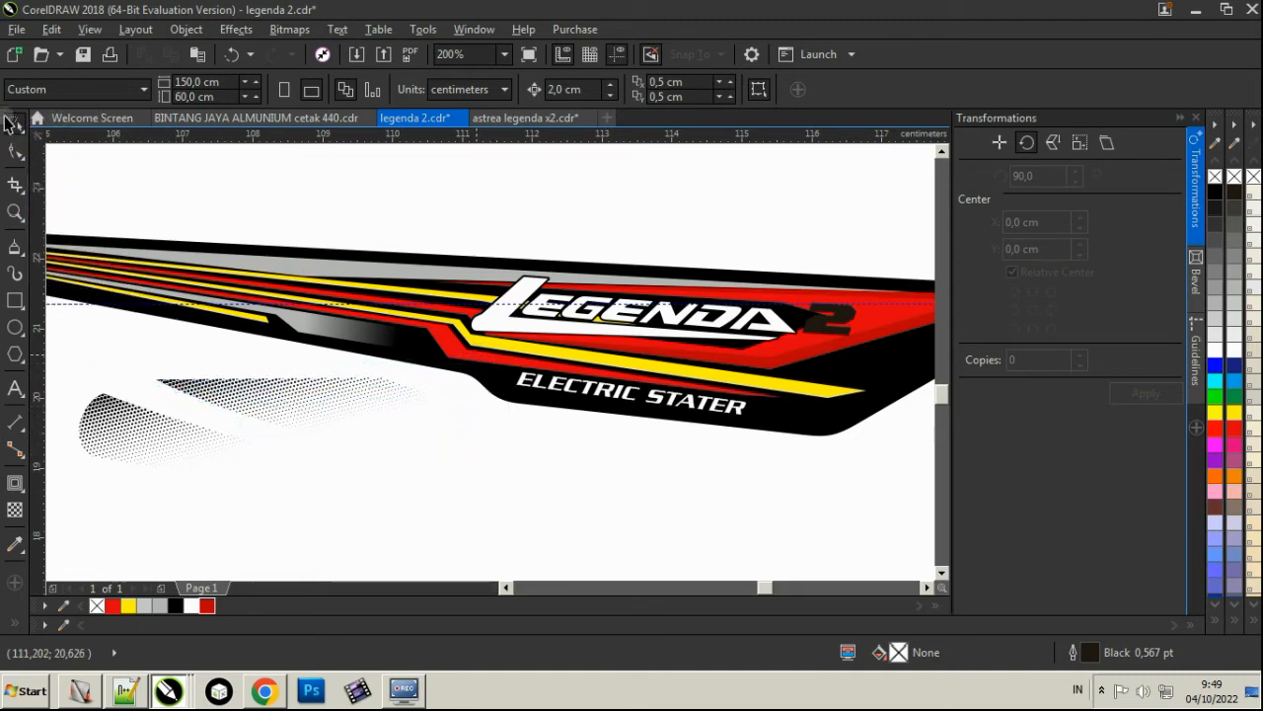
{"action": "left_click_drag", "start_coordinate": [307, 406], "coordinate": [414, 318]}
{"action": "scroll", "coordinate": [348, 508], "scroll_direction": "left", "scroll_amount": 1}
{"action": "left_click", "coordinate": [103, 357]}
{"action": "left_click", "coordinate": [22, 131]}
{"action": "left_click", "coordinate": [54, 125]}
{"action": "scroll", "coordinate": [416, 309], "scroll_direction": "up", "scroll_amount": 1}
Remove the gradient transparency from the long sticker's grey panel.
{"action": "left_click", "coordinate": [311, 348]}
{"action": "left_click", "coordinate": [15, 508]}
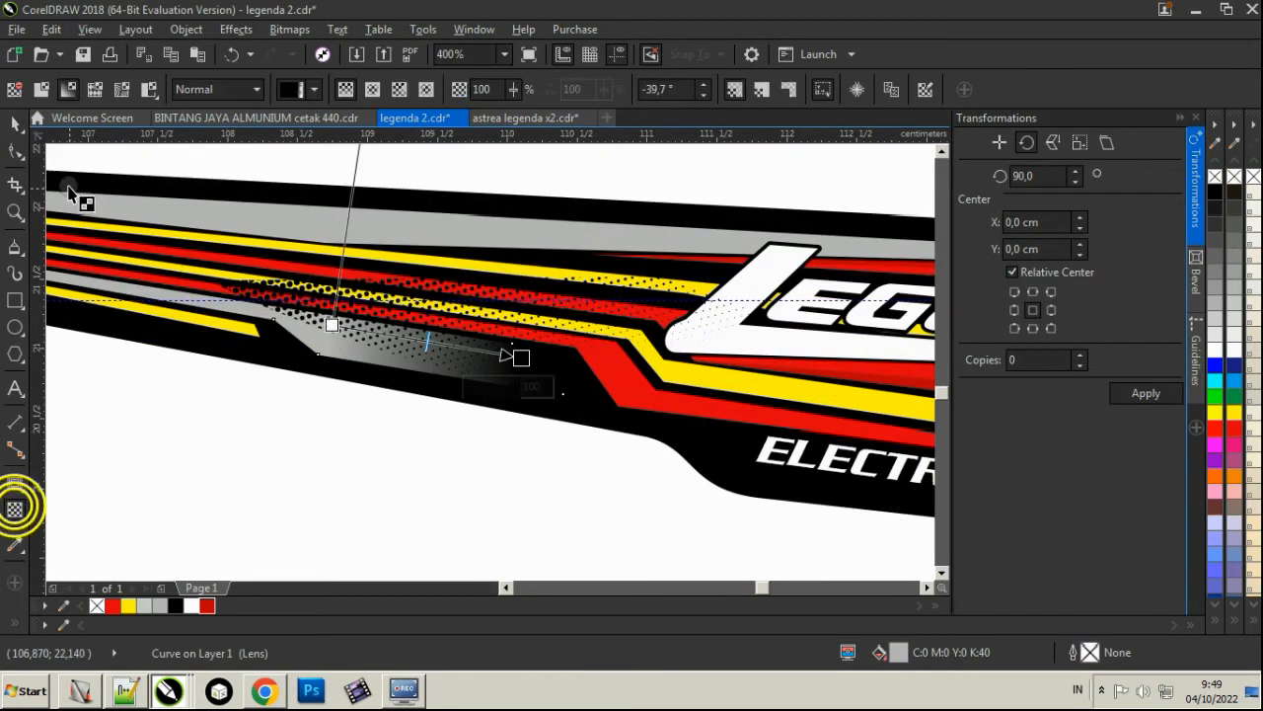
{"action": "left_click", "coordinate": [14, 90]}
Turn the halftone piece around to about 171.5° so its dense side faces the panel's lower edge.
{"action": "left_click", "coordinate": [15, 124]}
{"action": "left_click", "coordinate": [499, 301]}
{"action": "left_click_drag", "start_coordinate": [467, 296], "coordinate": [403, 338]}
{"action": "key", "text": "ctrl+z"}
{"action": "left_click_drag", "start_coordinate": [803, 297], "coordinate": [227, 388]}
{"action": "left_click", "coordinate": [263, 437]}
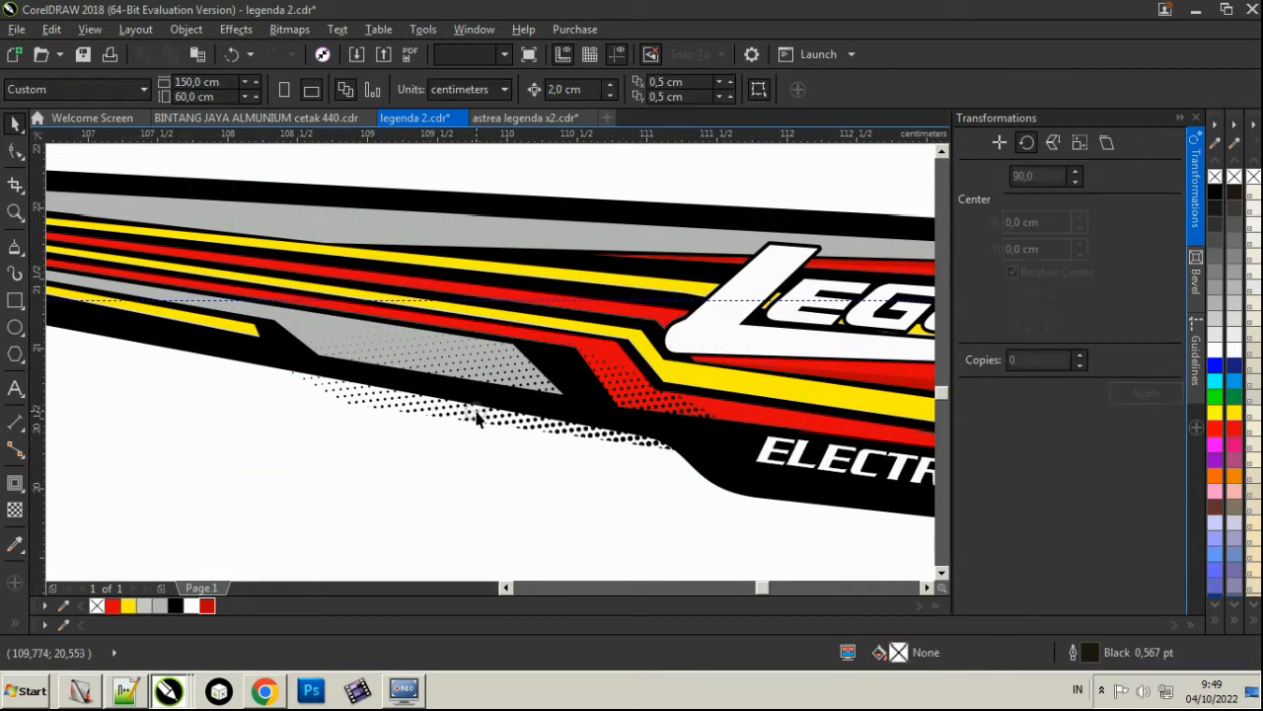
Position the rotated halftone piece over the long sticker's grey panel, aligned with the panel's slanted end.
{"action": "left_click_drag", "start_coordinate": [477, 417], "coordinate": [332, 367]}
{"action": "left_click", "coordinate": [317, 484]}
{"action": "scroll", "coordinate": [583, 405], "scroll_direction": "up", "scroll_amount": 1}
{"action": "left_click_drag", "start_coordinate": [579, 405], "coordinate": [542, 385]}
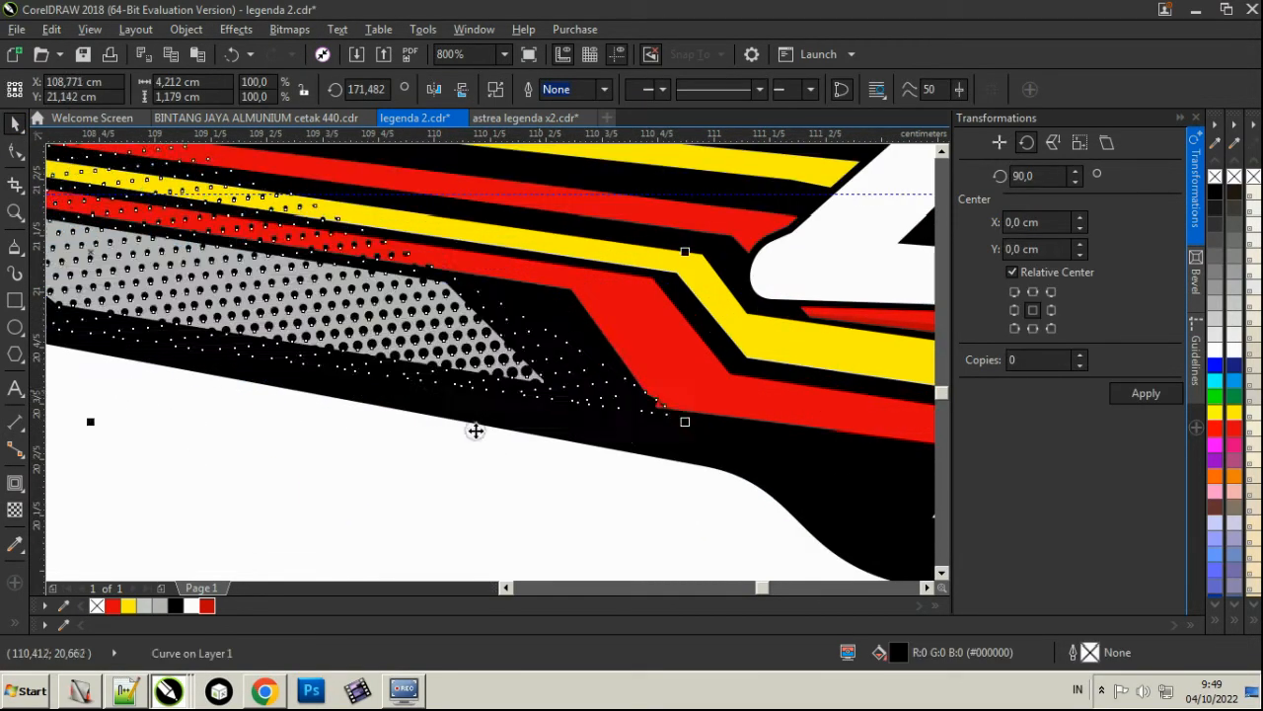
{"action": "left_click", "coordinate": [323, 455]}
Copy the halftone piece onto the tapered end of the long sticker's wide yellow stripe.
{"action": "scroll", "coordinate": [326, 454], "scroll_direction": "down", "scroll_amount": 2}
{"action": "left_click_drag", "start_coordinate": [358, 369], "coordinate": [814, 438]}
{"action": "key", "text": "Escape"}
{"action": "scroll", "coordinate": [830, 438], "scroll_direction": "up", "scroll_amount": 1}
{"action": "scroll", "coordinate": [434, 405], "scroll_direction": "down", "scroll_amount": 2}
{"action": "left_click", "coordinate": [653, 522]}
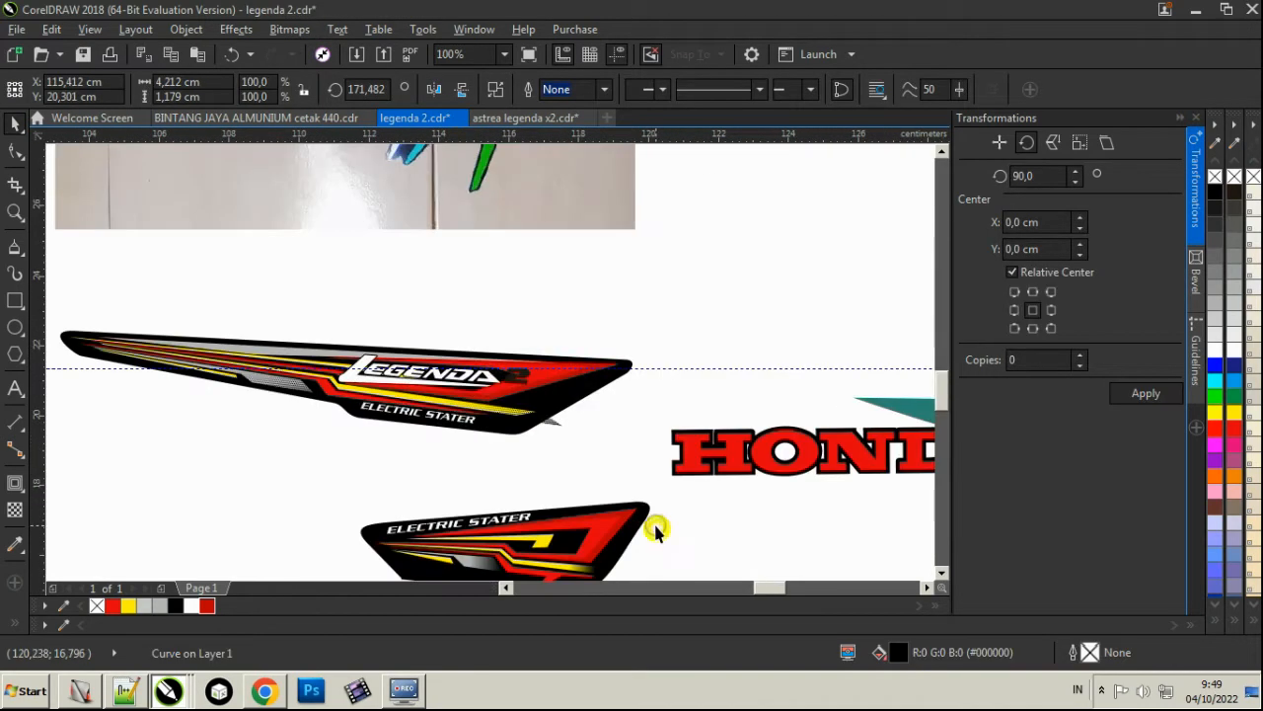
Remove the gradient transparency from the small sticker's thin yellow stripe.
{"action": "scroll", "coordinate": [629, 431], "scroll_direction": "down", "scroll_amount": 1}
{"action": "scroll", "coordinate": [606, 507], "scroll_direction": "up", "scroll_amount": 1}
{"action": "left_click", "coordinate": [608, 492]}
{"action": "scroll", "coordinate": [608, 490], "scroll_direction": "up", "scroll_amount": 2}
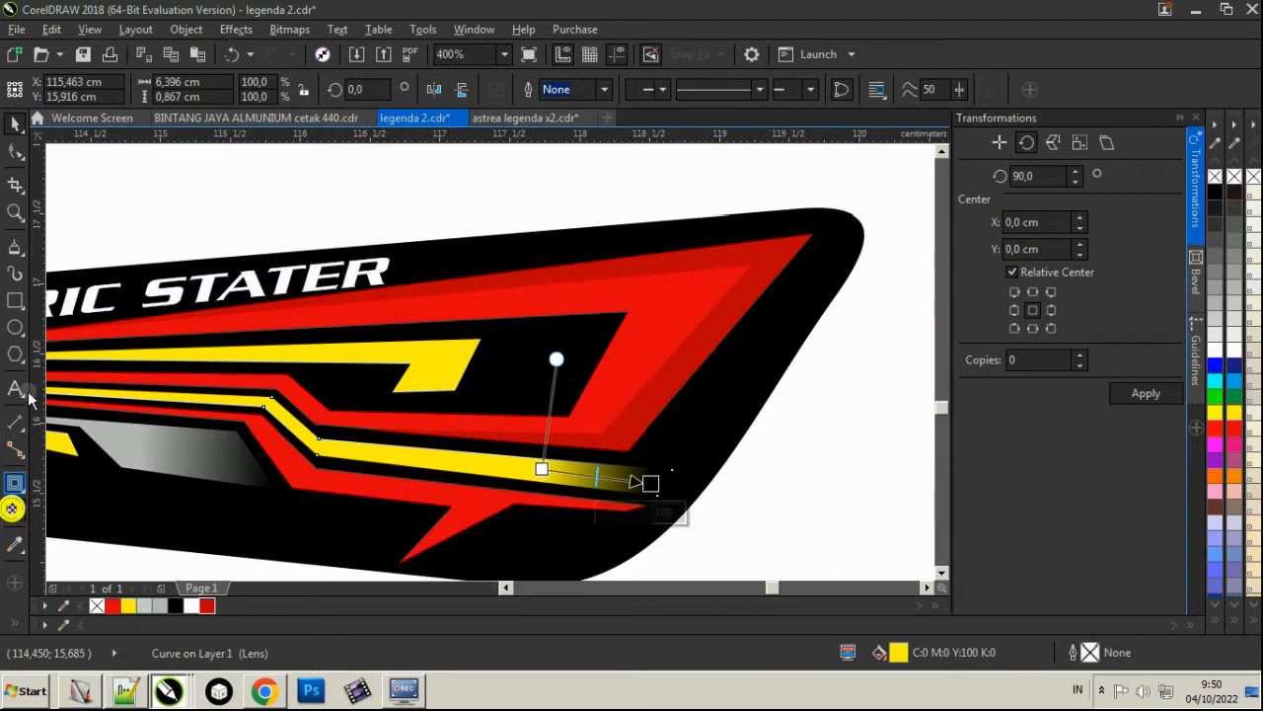
{"action": "left_click", "coordinate": [13, 91]}
{"action": "left_click", "coordinate": [15, 125]}
{"action": "key", "text": "Escape"}
Place a copy of the halftone piece on the small sticker and save the drawing.
{"action": "scroll", "coordinate": [596, 426], "scroll_direction": "down", "scroll_amount": 2}
{"action": "left_click_drag", "start_coordinate": [567, 296], "coordinate": [565, 349]}
{"action": "scroll", "coordinate": [589, 410], "scroll_direction": "up", "scroll_amount": 2}
{"action": "scroll", "coordinate": [600, 420], "scroll_direction": "down", "scroll_amount": 1}
{"action": "scroll", "coordinate": [602, 385], "scroll_direction": "up", "scroll_amount": 2}
{"action": "scroll", "coordinate": [553, 375], "scroll_direction": "down", "scroll_amount": 1}
{"action": "scroll", "coordinate": [667, 375], "scroll_direction": "down", "scroll_amount": 1}
{"action": "scroll", "coordinate": [780, 415], "scroll_direction": "down", "scroll_amount": 2}
{"action": "scroll", "coordinate": [714, 367], "scroll_direction": "up", "scroll_amount": 2}
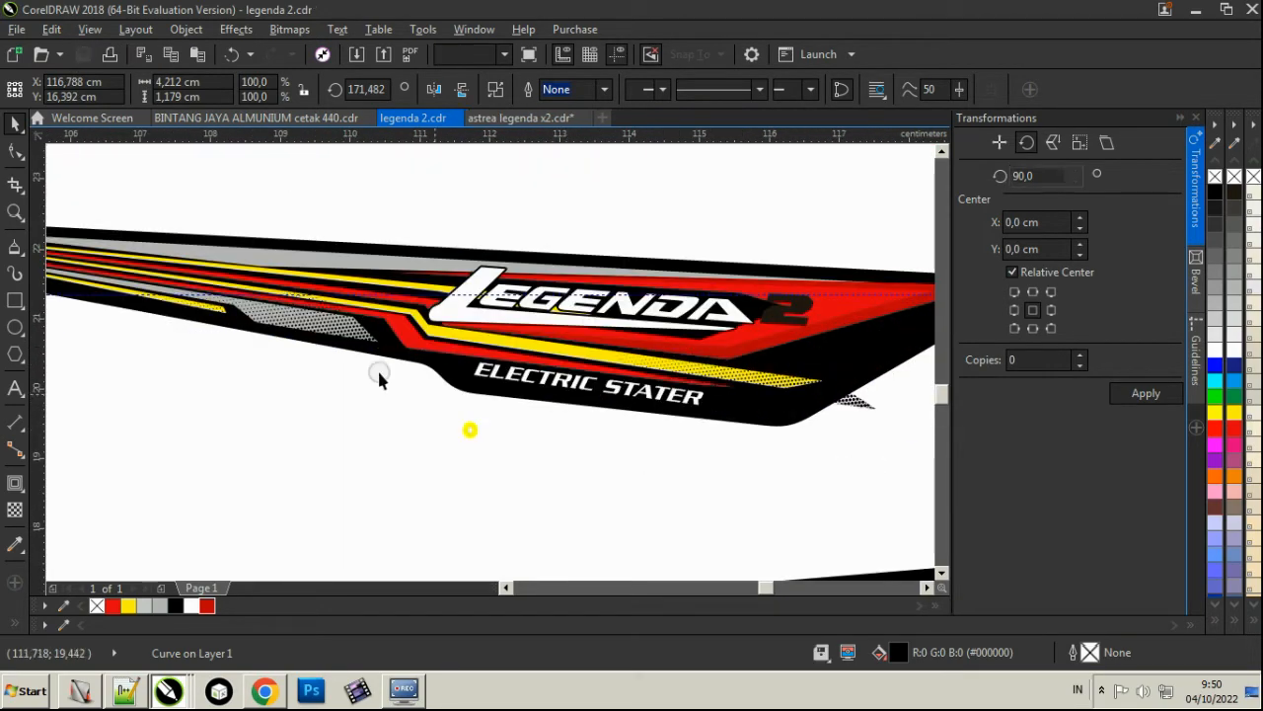
PowerClip the halftone piece inside the long sticker's grey panel.
{"action": "scroll", "coordinate": [267, 310], "scroll_direction": "up", "scroll_amount": 2}
{"action": "scroll", "coordinate": [240, 299], "scroll_direction": "down", "scroll_amount": 1}
{"action": "left_click", "coordinate": [240, 299]}
{"action": "left_click", "coordinate": [183, 29]}
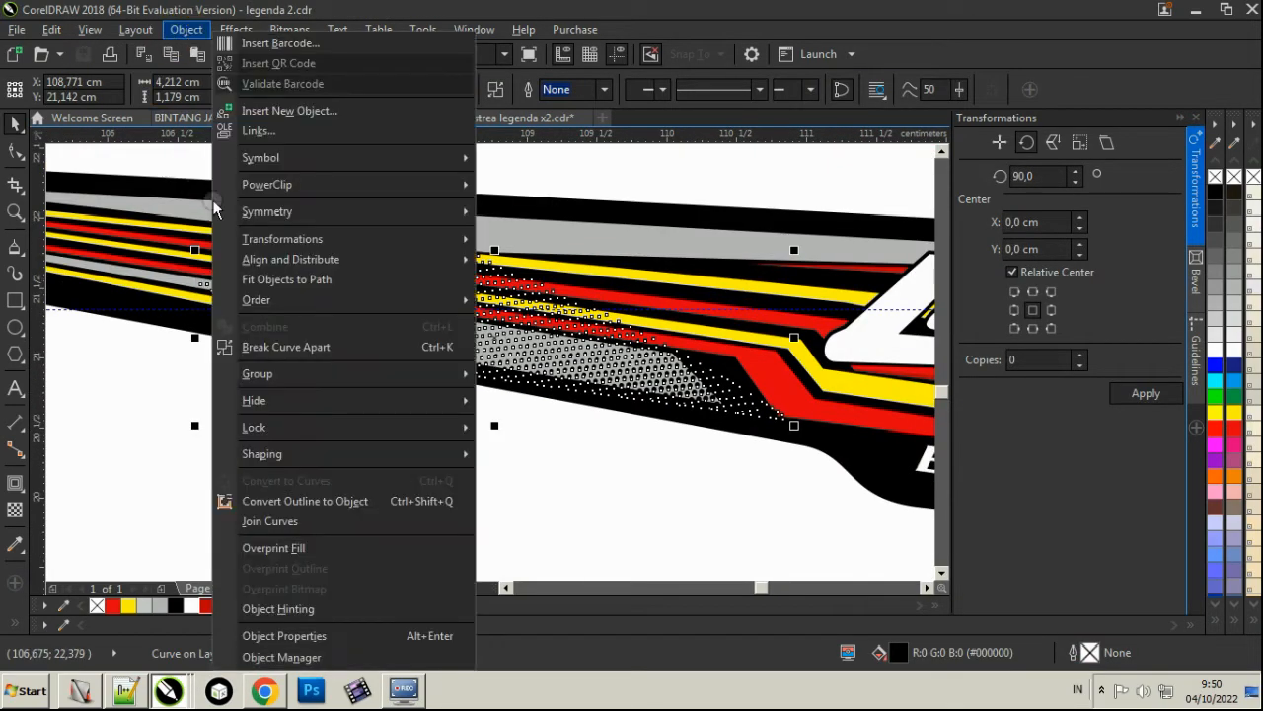
{"action": "left_click", "coordinate": [542, 188]}
{"action": "left_click", "coordinate": [150, 277]}
PowerClip the second halftone piece inside the long sticker's wide yellow stripe near its tapered end.
{"action": "scroll", "coordinate": [258, 297], "scroll_direction": "down", "scroll_amount": 1}
{"action": "scroll", "coordinate": [257, 295], "scroll_direction": "down", "scroll_amount": 1}
{"action": "scroll", "coordinate": [616, 349], "scroll_direction": "up", "scroll_amount": 2}
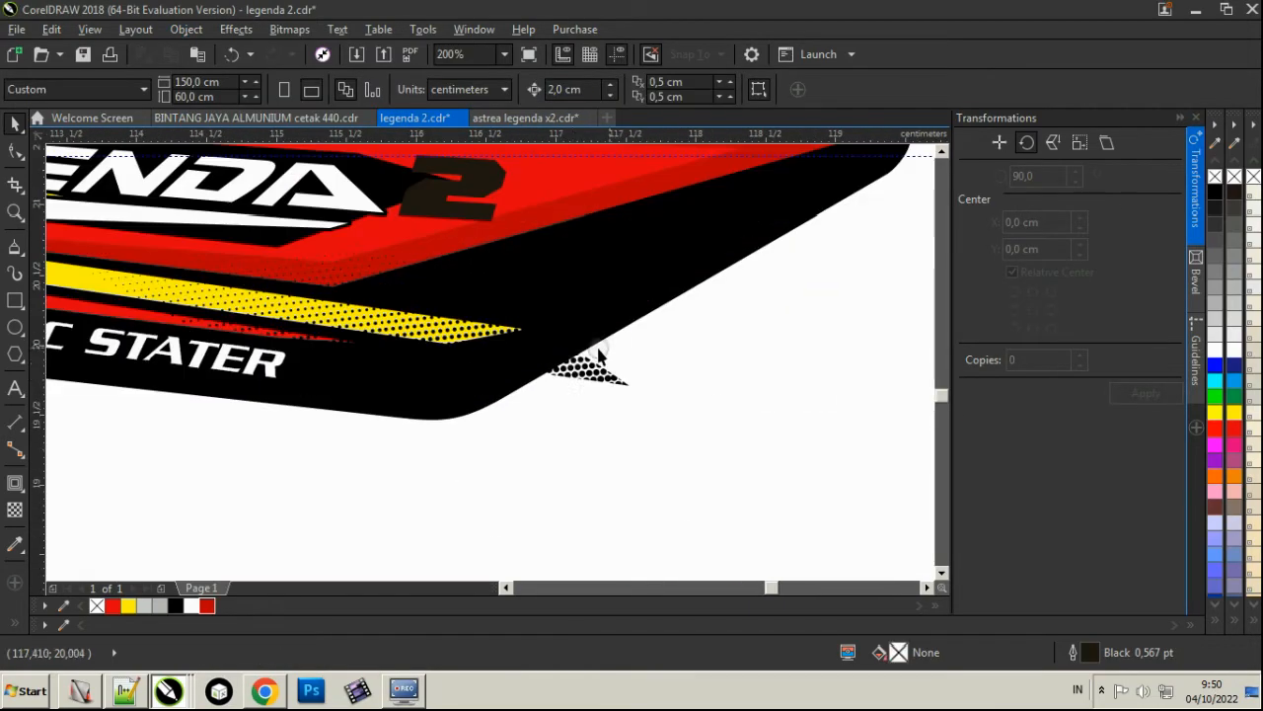
{"action": "left_click", "coordinate": [572, 358]}
{"action": "scroll", "coordinate": [578, 358], "scroll_direction": "down", "scroll_amount": 1}
{"action": "scroll", "coordinate": [393, 298], "scroll_direction": "up", "scroll_amount": 1}
{"action": "left_click", "coordinate": [708, 485]}
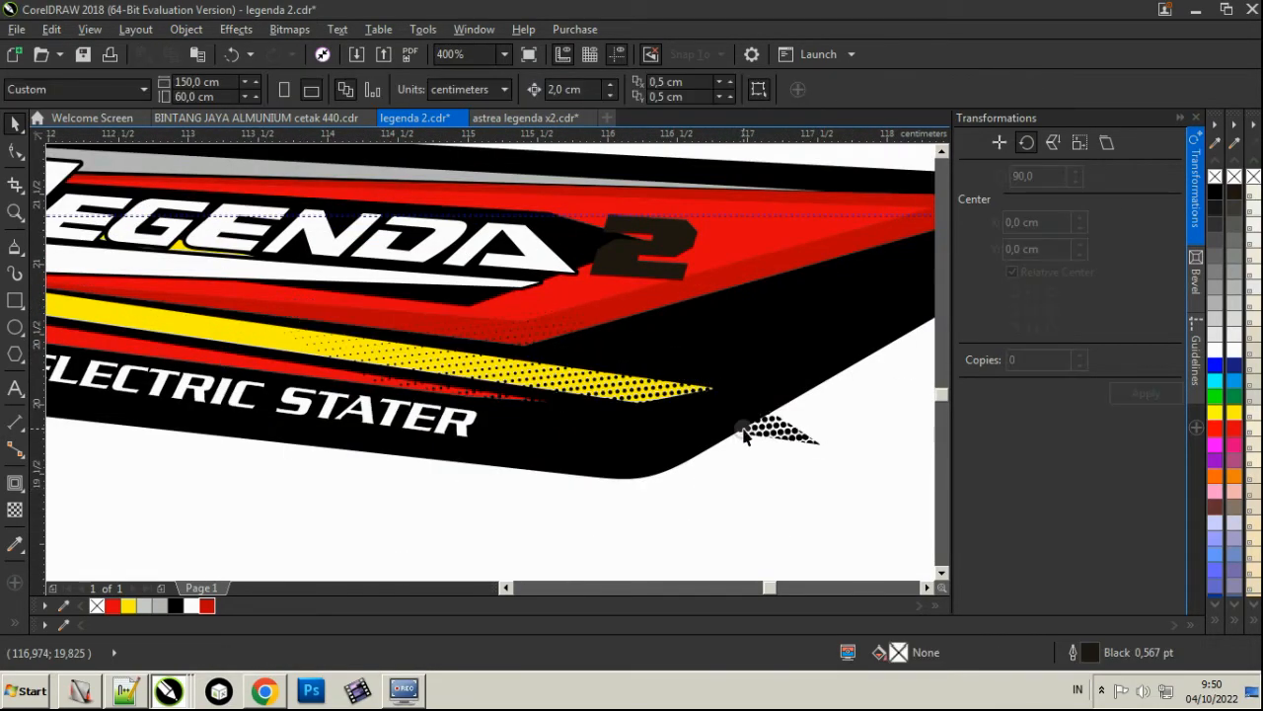
{"action": "left_click", "coordinate": [744, 430]}
{"action": "scroll", "coordinate": [744, 432], "scroll_direction": "down", "scroll_amount": 1}
{"action": "scroll", "coordinate": [539, 398], "scroll_direction": "up", "scroll_amount": 1}
{"action": "left_click_drag", "start_coordinate": [727, 408], "coordinate": [694, 393]}
{"action": "left_click", "coordinate": [195, 29]}
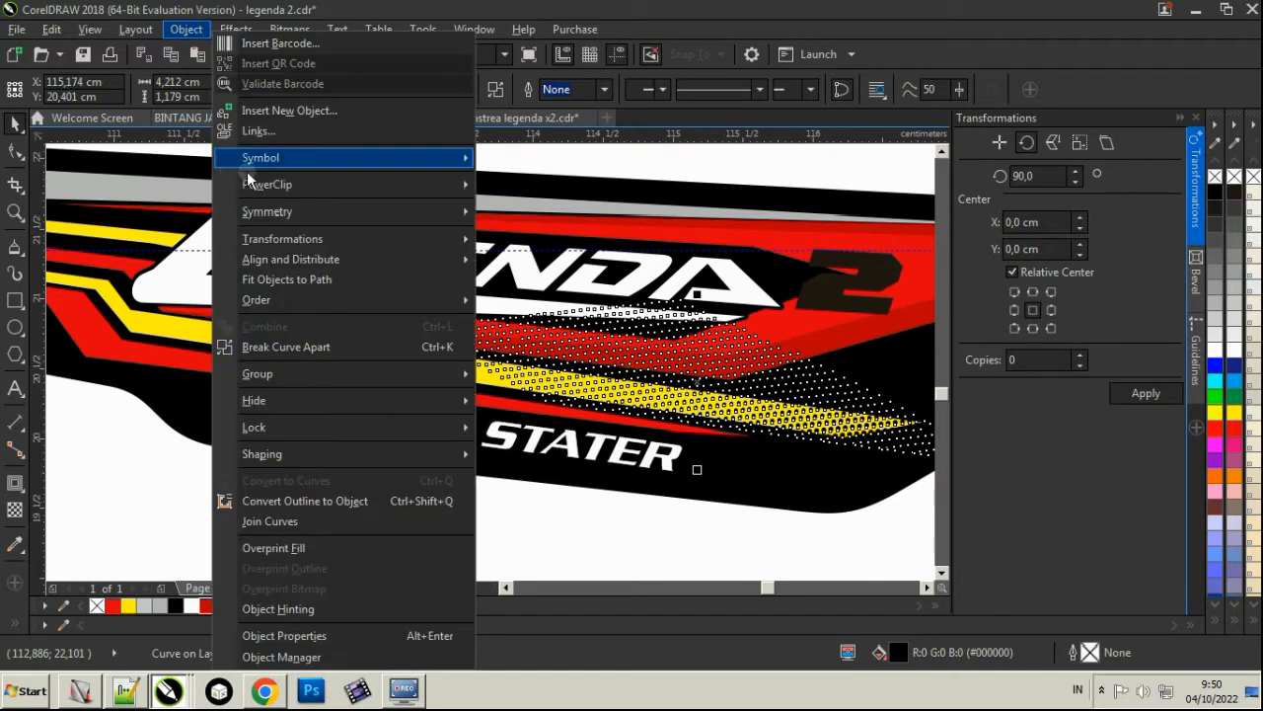
{"action": "left_click", "coordinate": [490, 190]}
{"action": "left_click", "coordinate": [366, 350]}
PowerClip the lower halftone piece inside the small sticker's long, bent yellow stripe.
{"action": "scroll", "coordinate": [537, 364], "scroll_direction": "down", "scroll_amount": 2}
{"action": "left_click", "coordinate": [707, 552]}
{"action": "scroll", "coordinate": [706, 553], "scroll_direction": "up", "scroll_amount": 2}
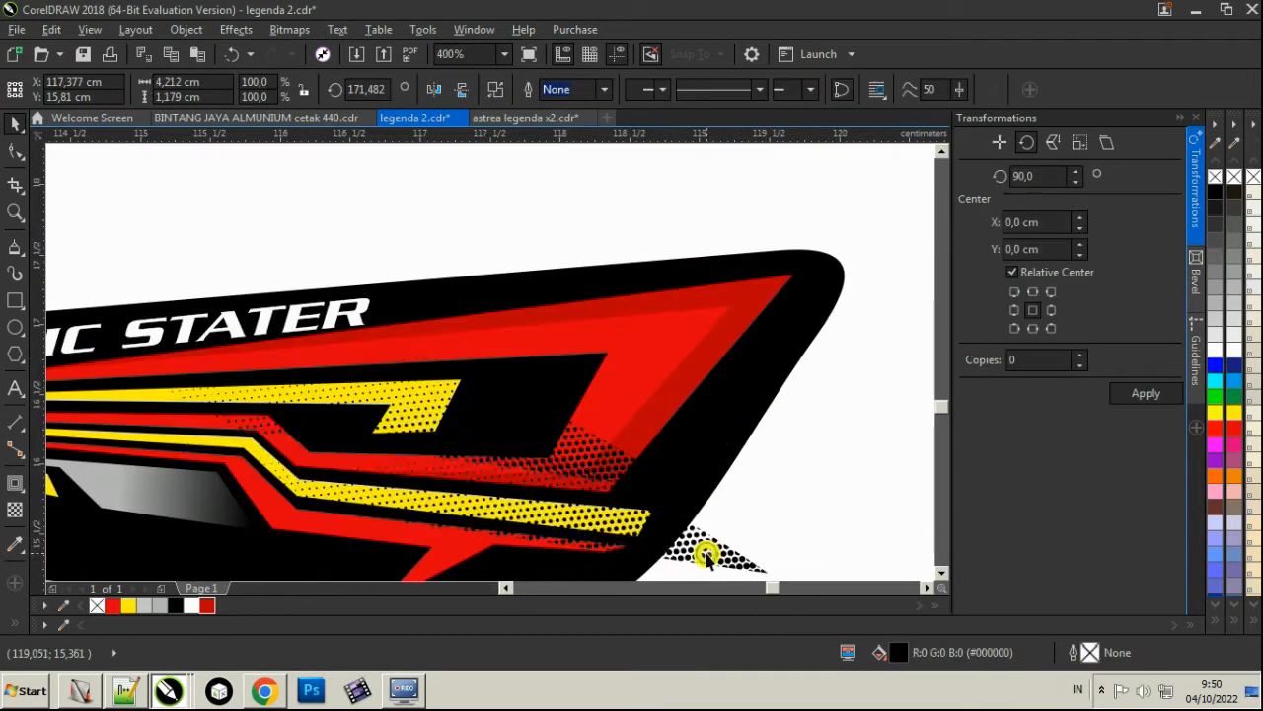
{"action": "left_click", "coordinate": [707, 556]}
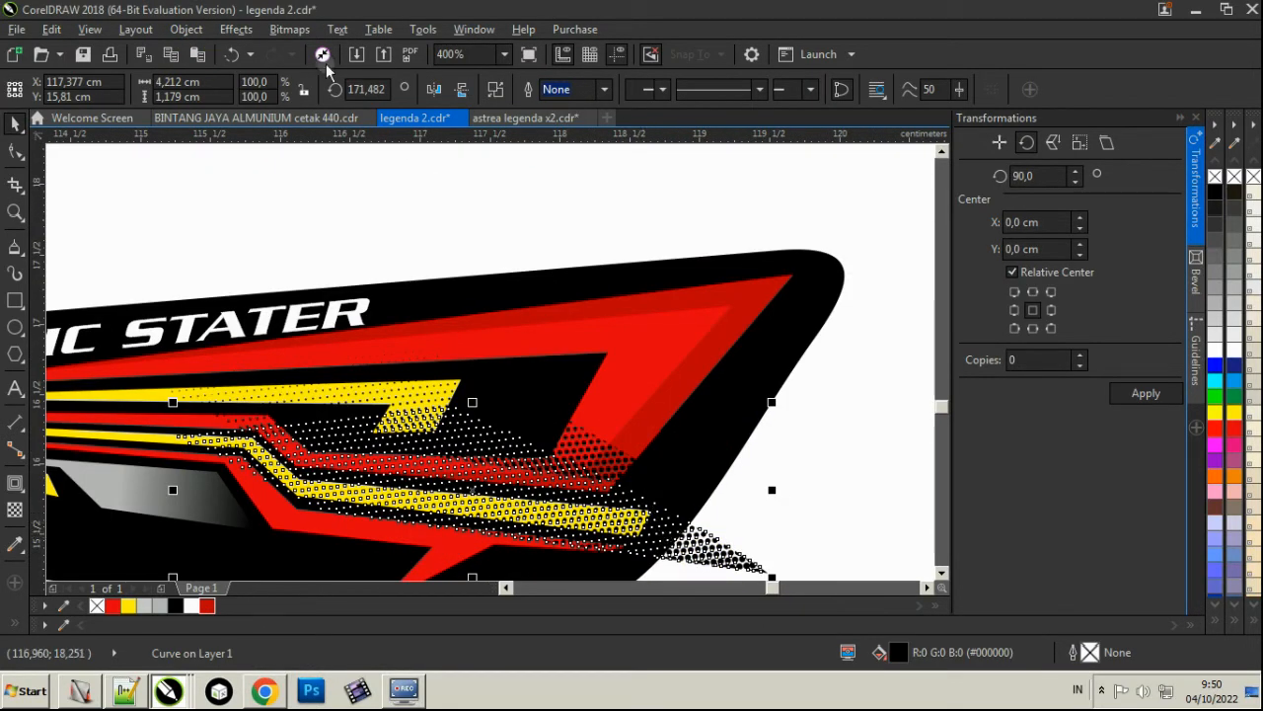
{"action": "left_click", "coordinate": [177, 29]}
{"action": "mouse_move", "coordinate": [254, 185]}
{"action": "left_click", "coordinate": [558, 185]}
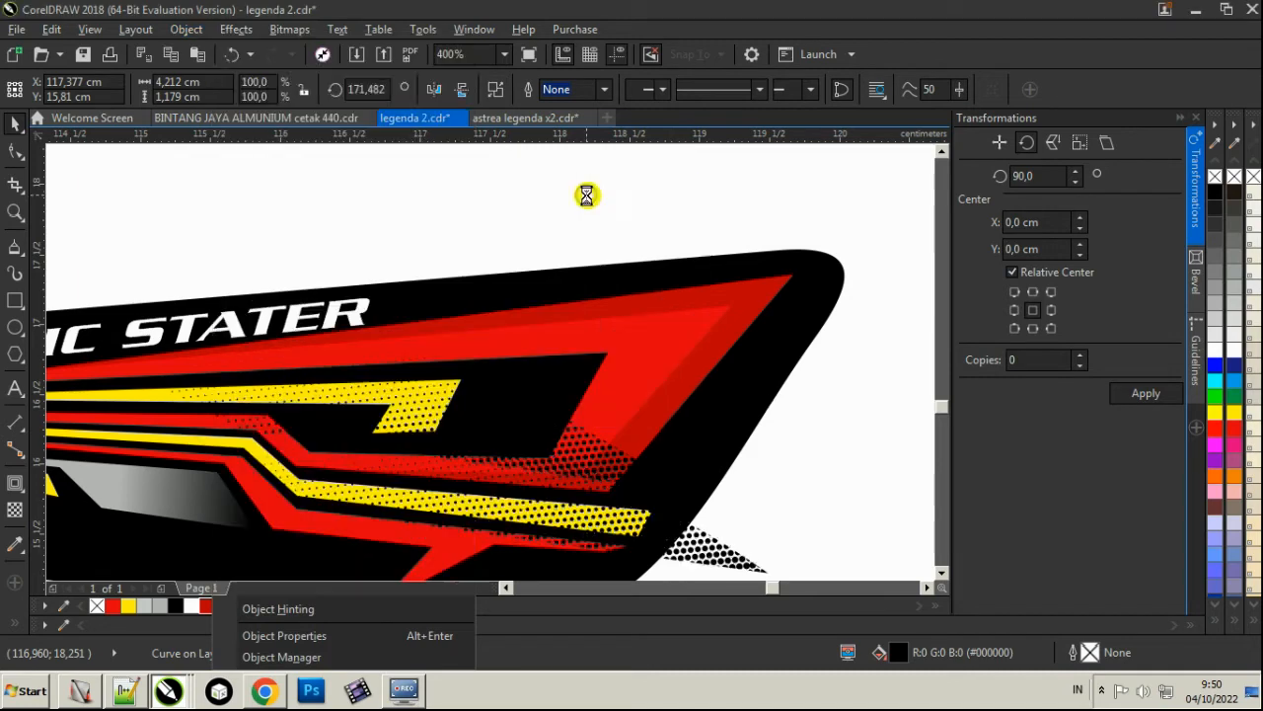
{"action": "left_click", "coordinate": [149, 437]}
PowerClip the remaining halftone piece inside the small sticker's upper yellow shape and save the drawing.
{"action": "left_click", "coordinate": [531, 440]}
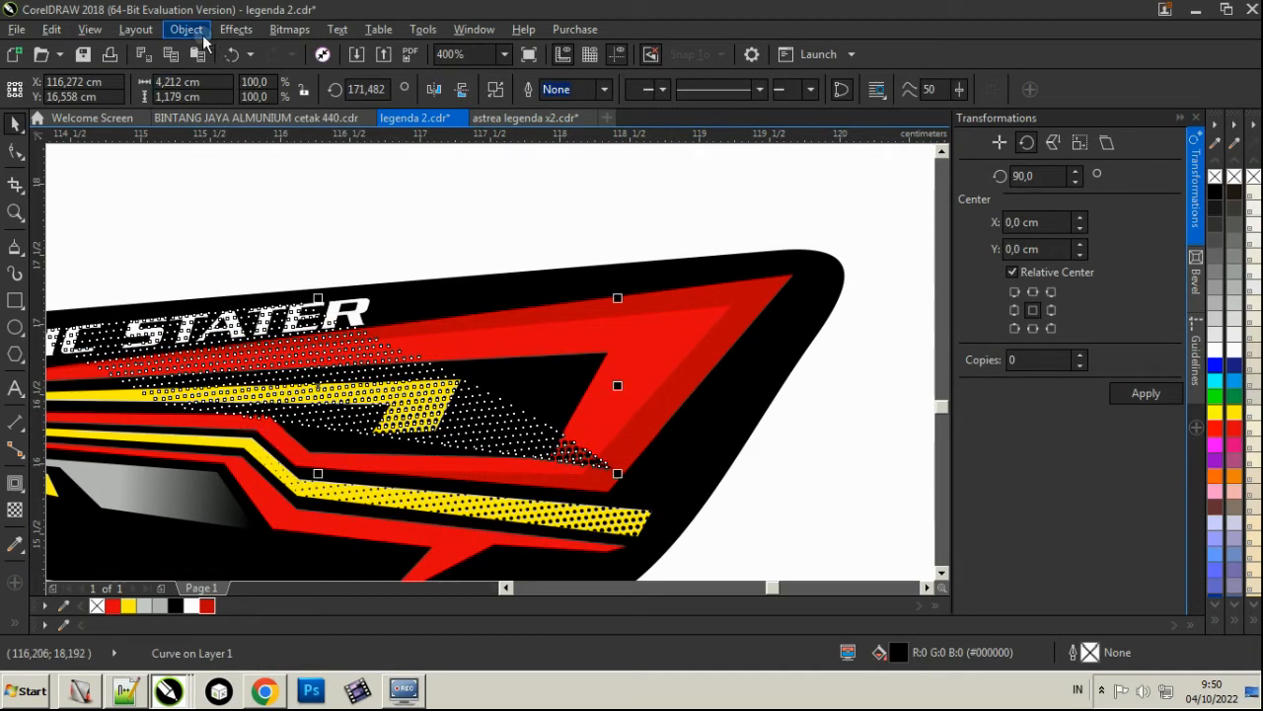
{"action": "left_click", "coordinate": [197, 32]}
{"action": "mouse_move", "coordinate": [366, 186]}
{"action": "left_click", "coordinate": [558, 184]}
{"action": "left_click", "coordinate": [352, 220]}
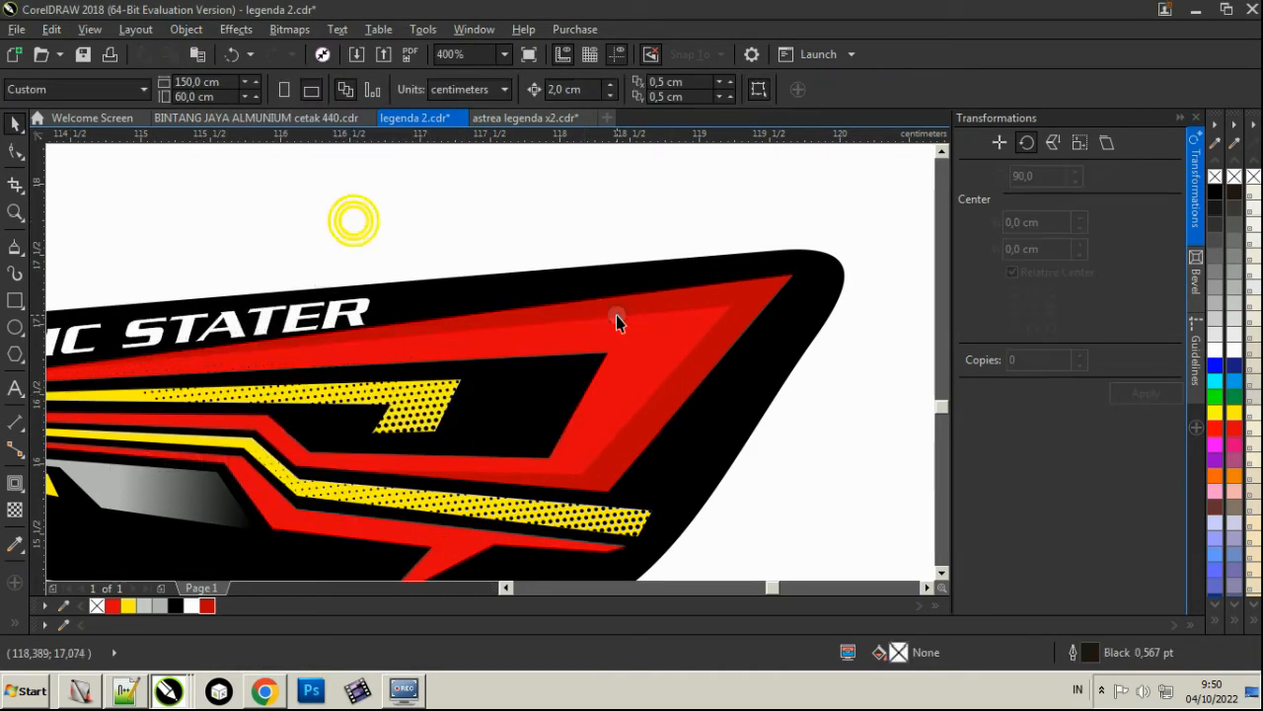
{"action": "scroll", "coordinate": [618, 317], "scroll_direction": "down", "scroll_amount": 2}
{"action": "left_click", "coordinate": [650, 276]}
{"action": "scroll", "coordinate": [634, 369], "scroll_direction": "up", "scroll_amount": 3}
{"action": "key", "text": "ctrl+s"}
Delete the red HONDA lettering and the teal spiked shape beside the stickers.
{"action": "scroll", "coordinate": [638, 384], "scroll_direction": "down", "scroll_amount": 2}
{"action": "scroll", "coordinate": [637, 390], "scroll_direction": "down", "scroll_amount": 2}
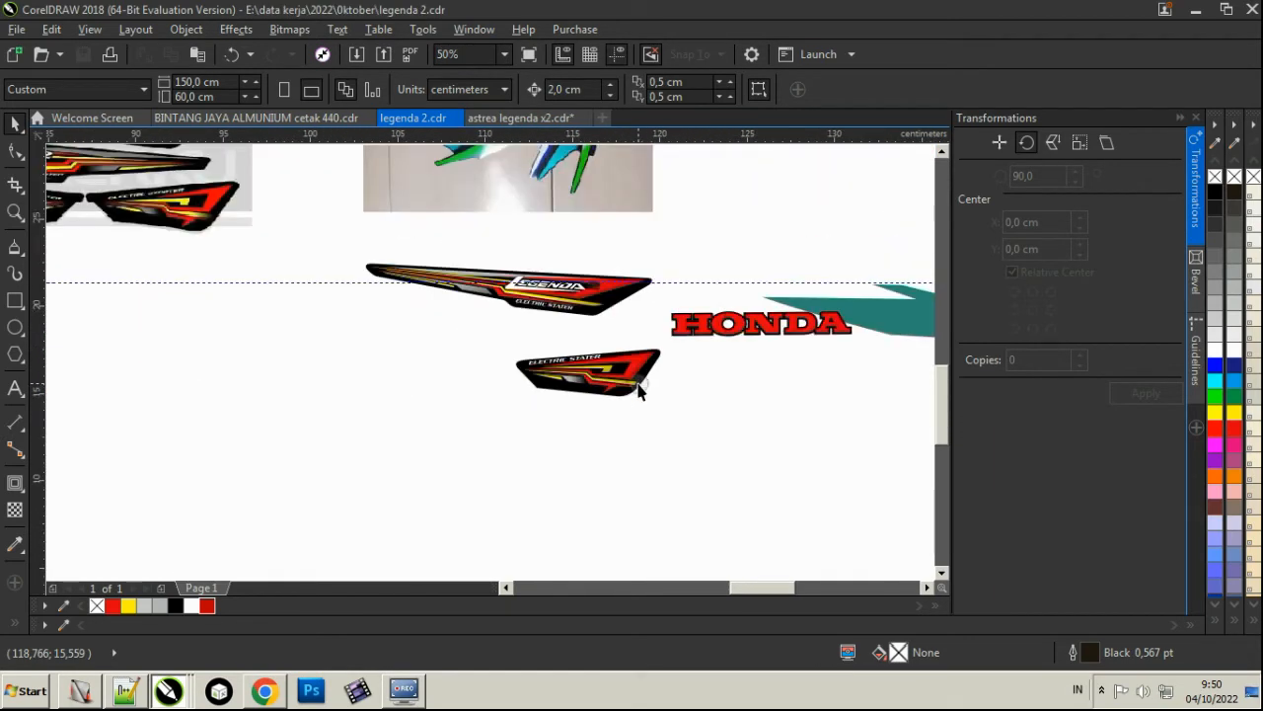
{"action": "scroll", "coordinate": [736, 325], "scroll_direction": "down", "scroll_amount": 1}
{"action": "scroll", "coordinate": [711, 314], "scroll_direction": "up", "scroll_amount": 1}
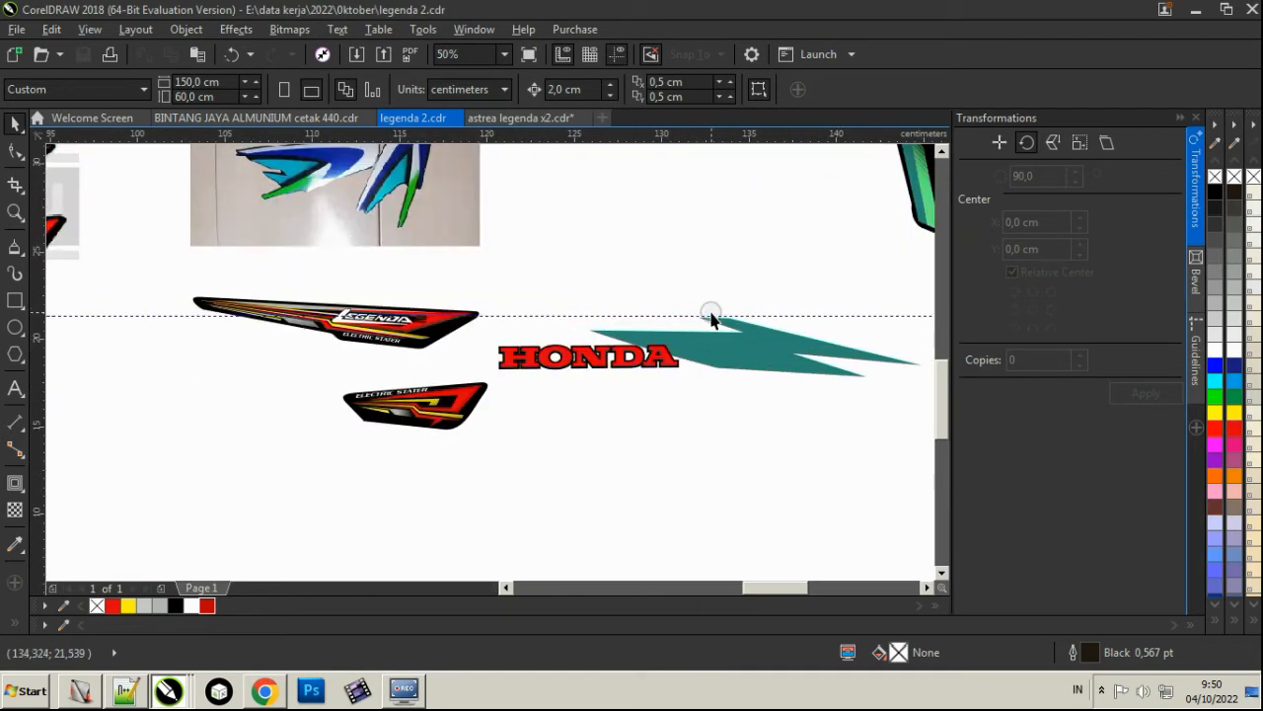
{"action": "key", "text": "Delete"}
{"action": "scroll", "coordinate": [789, 335], "scroll_direction": "down", "scroll_amount": 1}
{"action": "scroll", "coordinate": [815, 293], "scroll_direction": "up", "scroll_amount": 1}
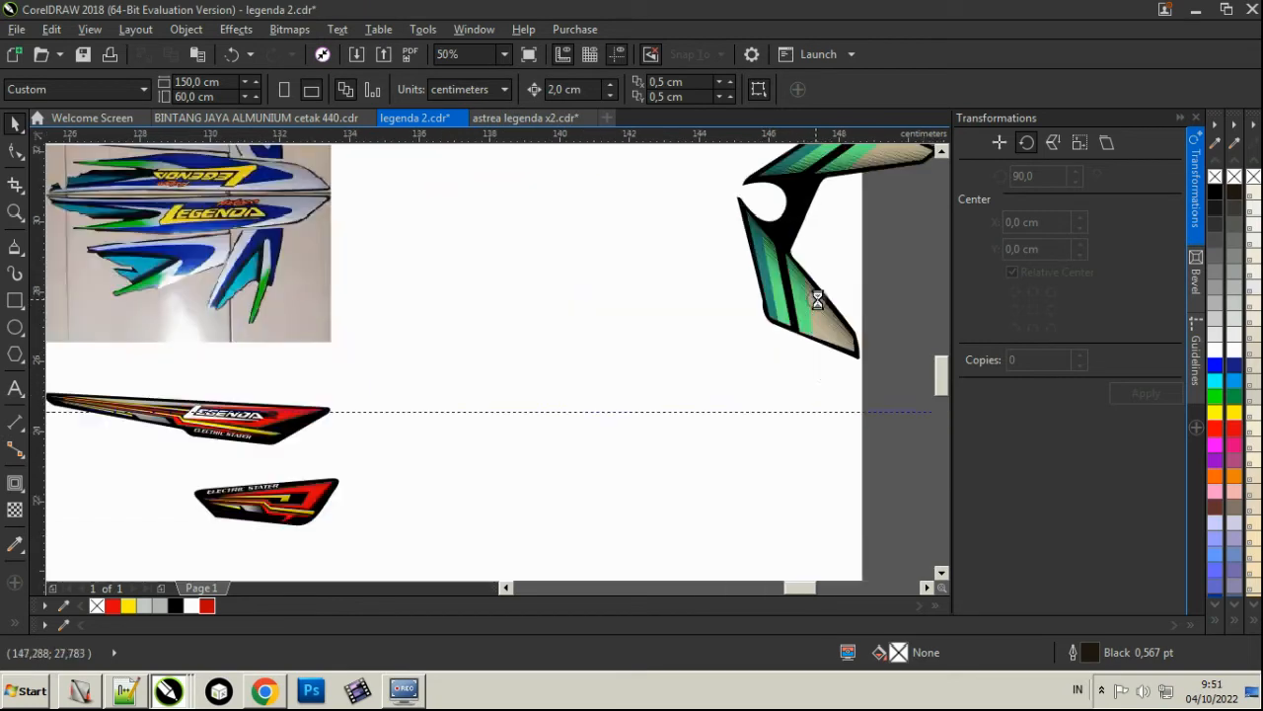
Move the green V-shaped sticker group onto the page and rotate it so its two wings point upward.
{"action": "scroll", "coordinate": [815, 293], "scroll_direction": "down", "scroll_amount": 1}
{"action": "left_click_drag", "start_coordinate": [855, 429], "coordinate": [855, 430]}
{"action": "left_click", "coordinate": [728, 297]}
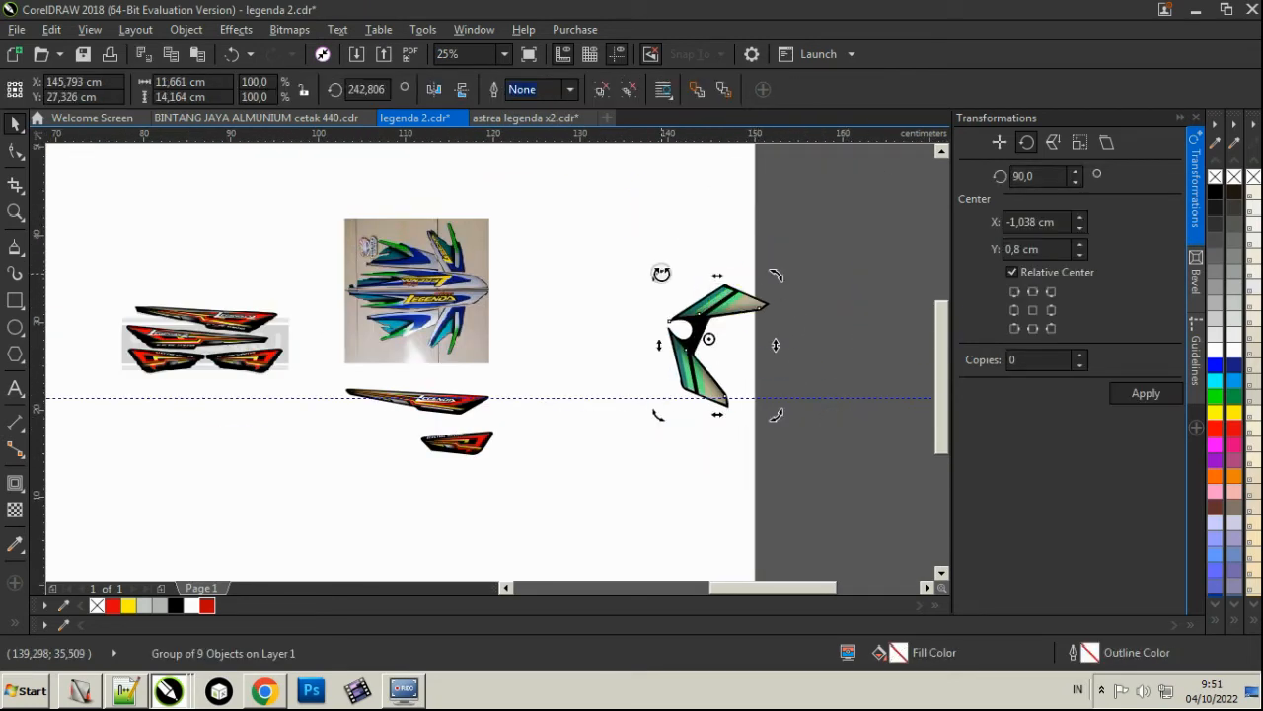
{"action": "left_click_drag", "start_coordinate": [662, 273], "coordinate": [632, 399]}
{"action": "scroll", "coordinate": [774, 319], "scroll_direction": "up", "scroll_amount": 1}
{"action": "left_click_drag", "start_coordinate": [776, 243], "coordinate": [744, 217]}
{"action": "left_click_drag", "start_coordinate": [732, 355], "coordinate": [699, 461]}
{"action": "scroll", "coordinate": [695, 472], "scroll_direction": "up", "scroll_amount": 2}
{"action": "left_click_drag", "start_coordinate": [691, 416], "coordinate": [687, 409]}
{"action": "scroll", "coordinate": [716, 511], "scroll_direction": "down", "scroll_amount": 1}
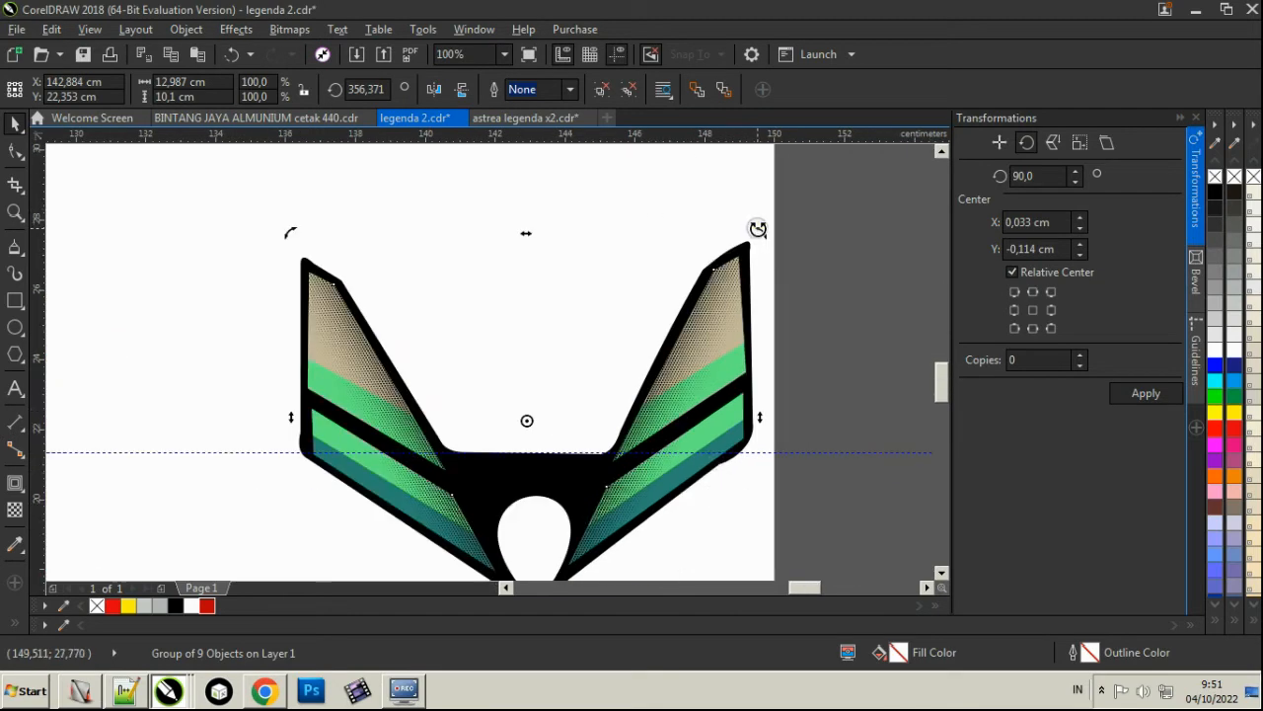
{"action": "left_click_drag", "start_coordinate": [757, 229], "coordinate": [756, 221]}
{"action": "scroll", "coordinate": [757, 223], "scroll_direction": "down", "scroll_amount": 1}
{"action": "scroll", "coordinate": [645, 317], "scroll_direction": "down", "scroll_amount": 1}
Delete the green V-shaped sticker, the blue Legenda reference photo and the red-and-black Legenda reference images.
{"action": "left_click_drag", "start_coordinate": [554, 243], "coordinate": [718, 393]}
{"action": "key", "text": "Delete"}
{"action": "left_click", "coordinate": [410, 257]}
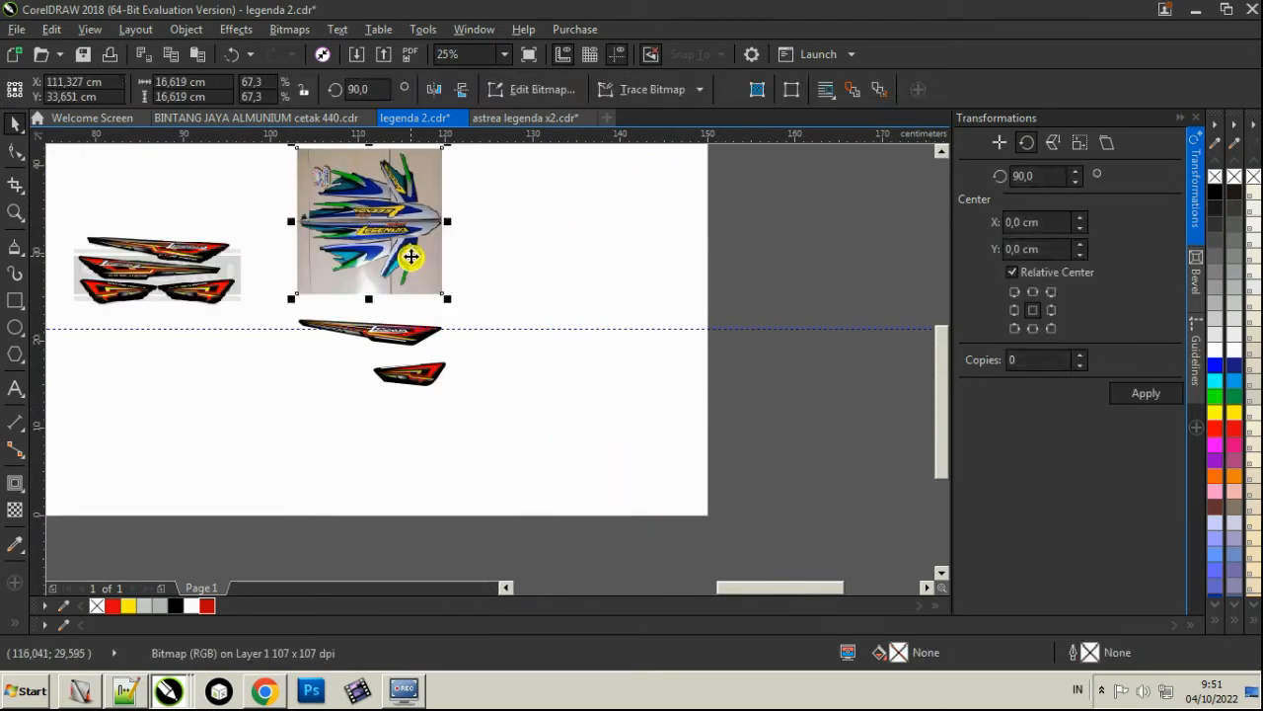
{"action": "key", "text": "Delete"}
{"action": "scroll", "coordinate": [240, 333], "scroll_direction": "left", "scroll_amount": 1}
{"action": "right_click", "coordinate": [281, 254]}
{"action": "left_click", "coordinate": [320, 311]}
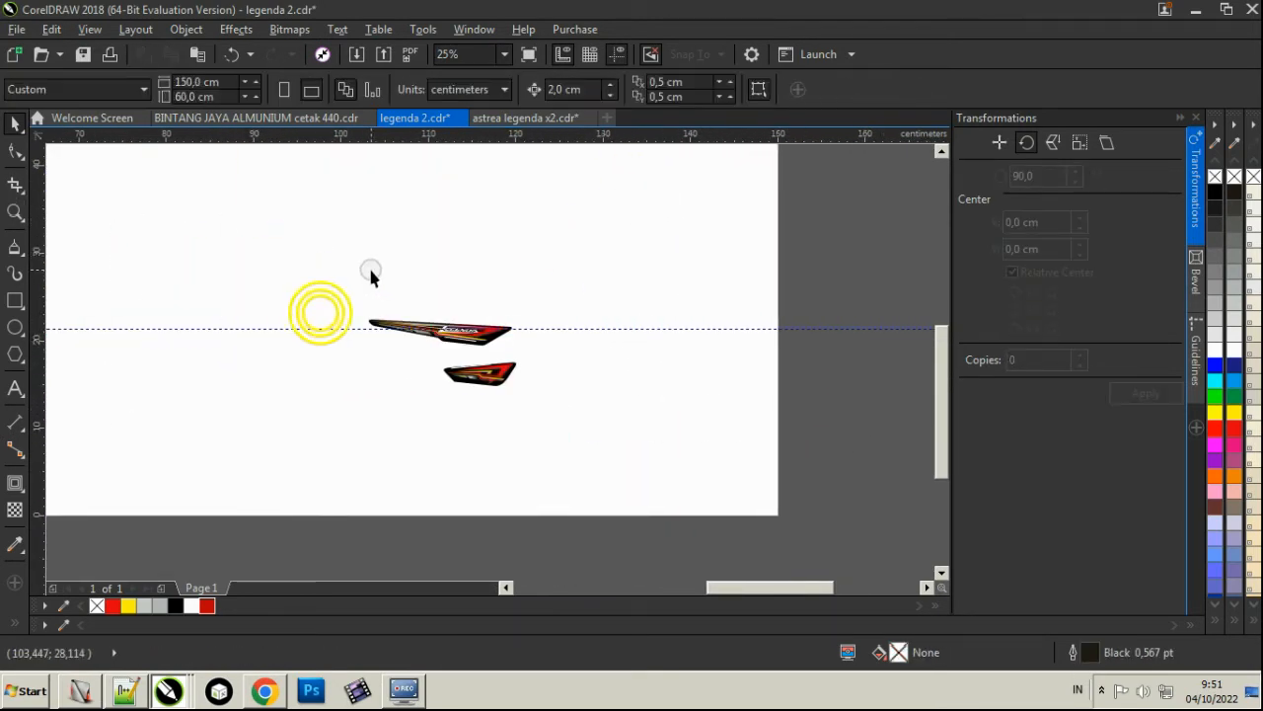
Move both finished Legenda stickers higher on the page and save the drawing.
{"action": "left_click_drag", "start_coordinate": [342, 255], "coordinate": [535, 396]}
{"action": "left_click_drag", "start_coordinate": [489, 335], "coordinate": [519, 229]}
{"action": "left_click", "coordinate": [572, 233]}
{"action": "key", "text": "ctrl+s"}
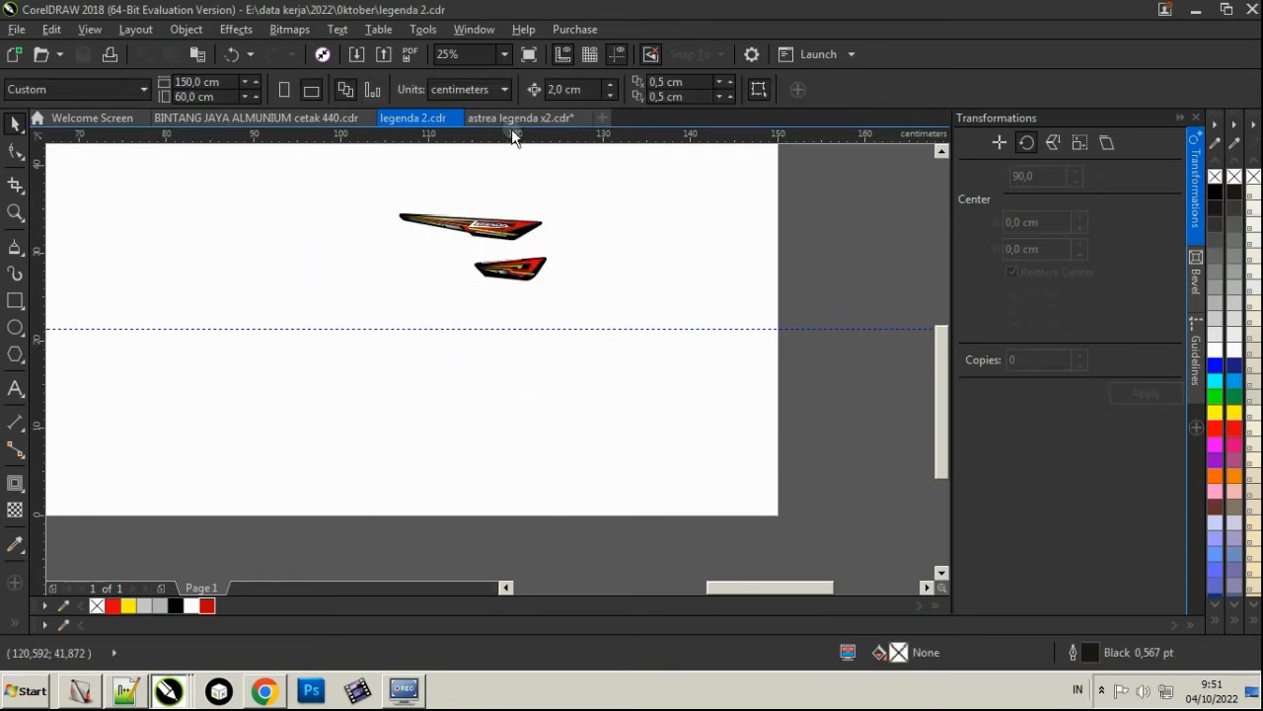
Switch to astrea legenda x2.cdr, move the upper Astrea Grand sticker below the page and turn it upright.
{"action": "left_click", "coordinate": [510, 118]}
{"action": "key", "text": "Escape"}
{"action": "left_click", "coordinate": [311, 370]}
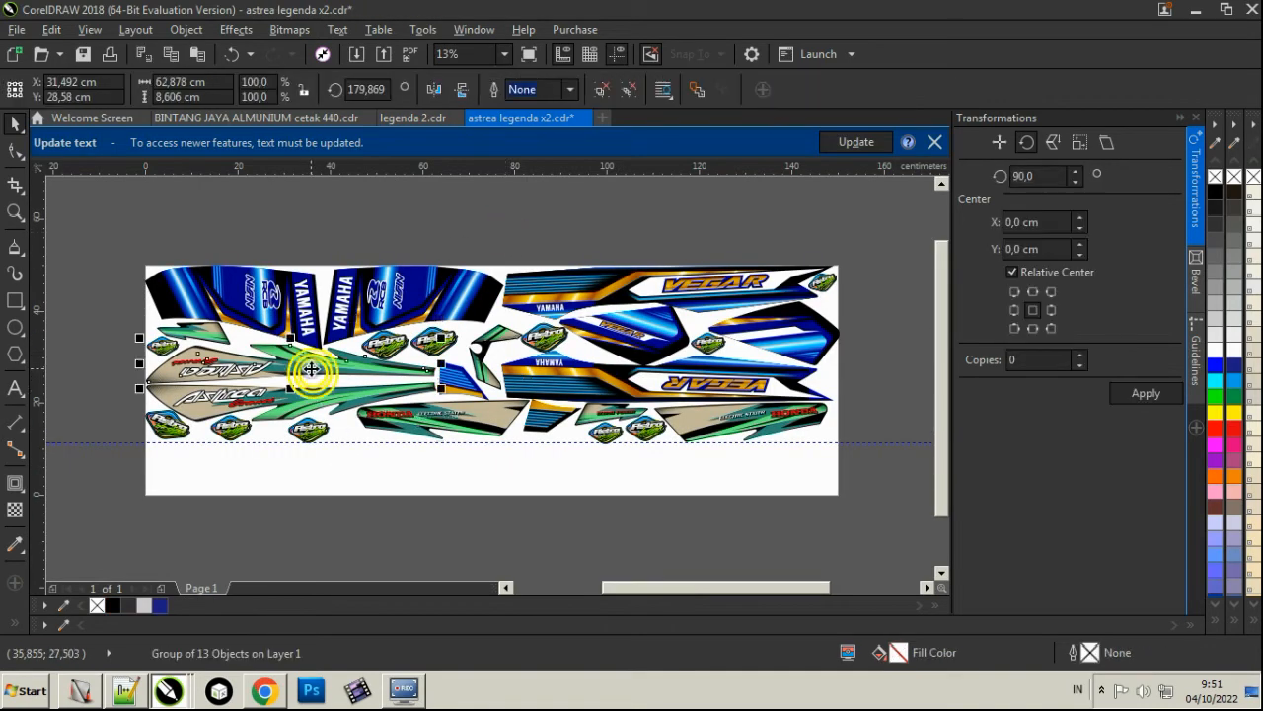
{"action": "left_click_drag", "start_coordinate": [311, 370], "coordinate": [492, 513]}
{"action": "left_click_drag", "start_coordinate": [277, 506], "coordinate": [704, 546]}
{"action": "left_click", "coordinate": [705, 546]}
Group the HONDA ELECTRIC STATER sticker's objects and move the group below the page, under the Astrea Grand sticker.
{"action": "left_click", "coordinate": [476, 405]}
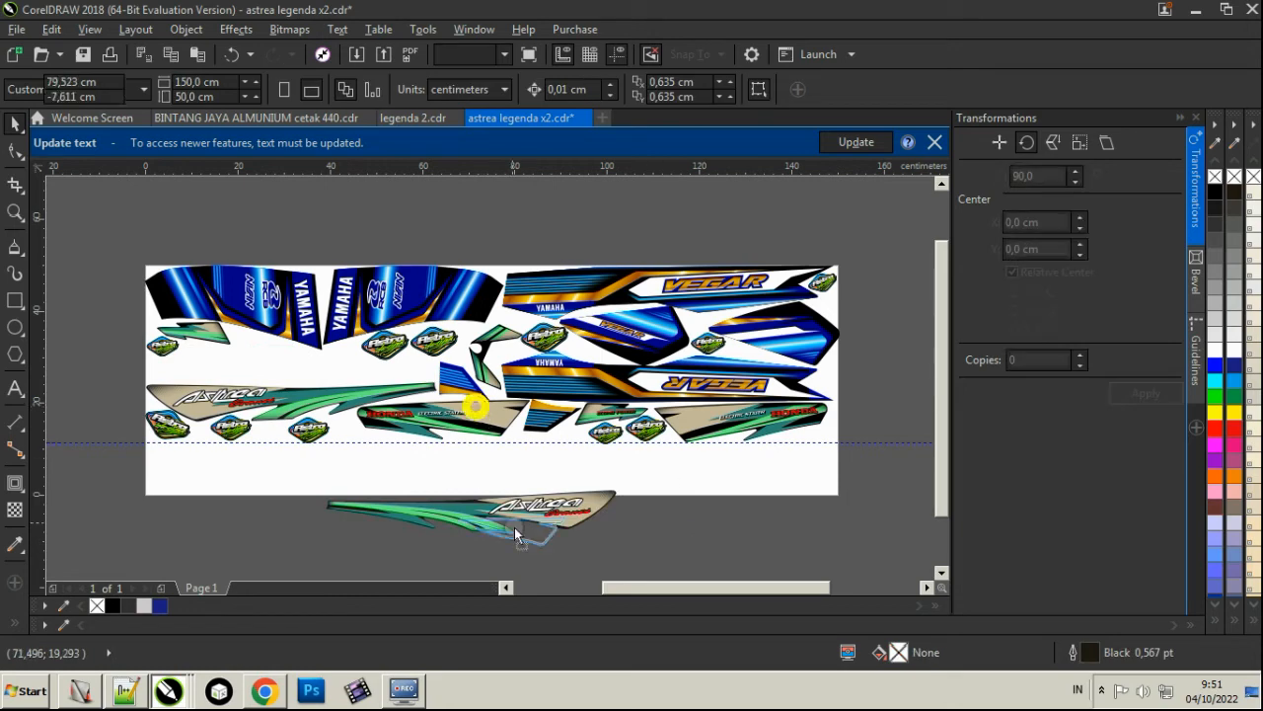
{"action": "left_click_drag", "start_coordinate": [537, 458], "coordinate": [347, 384]}
{"action": "key", "text": "ctrl+g"}
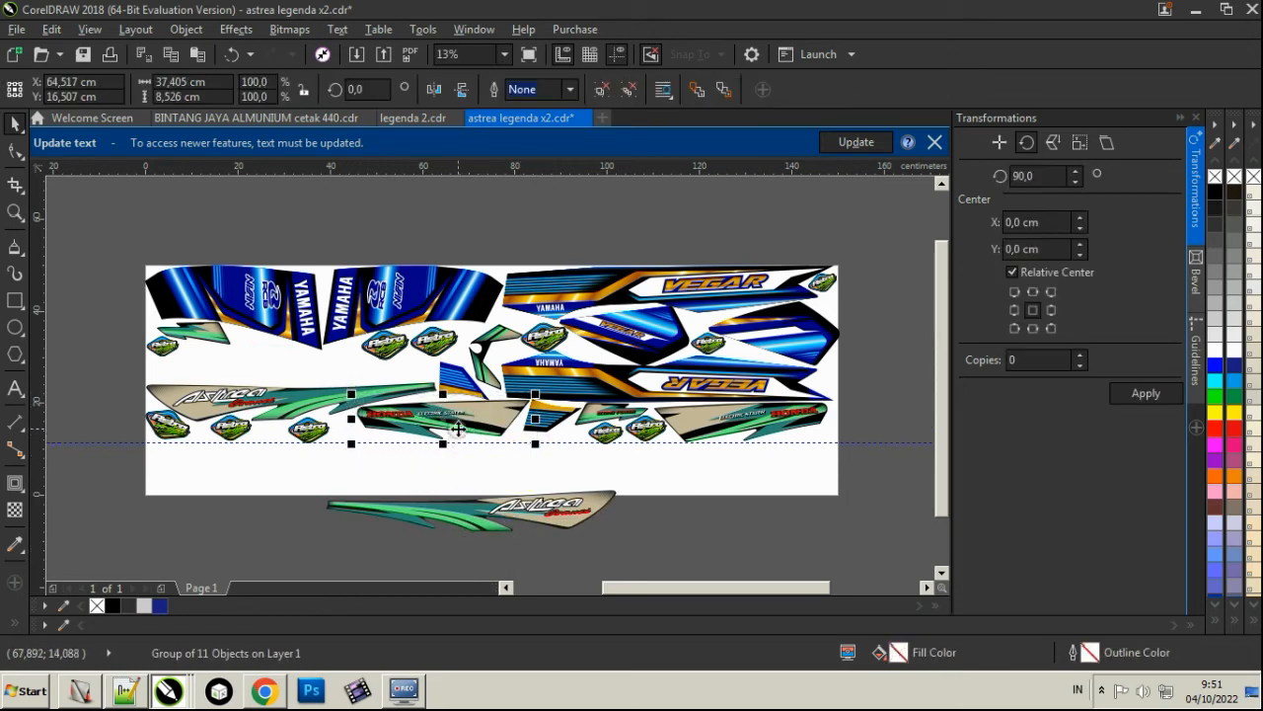
{"action": "left_click_drag", "start_coordinate": [450, 428], "coordinate": [503, 560]}
Copy the Astrea Grand and HONDA stickers into legenda 2.cdr and position them below the Legenda stickers.
{"action": "left_click", "coordinate": [502, 511], "text": "shift"}
{"action": "left_click", "coordinate": [387, 118]}
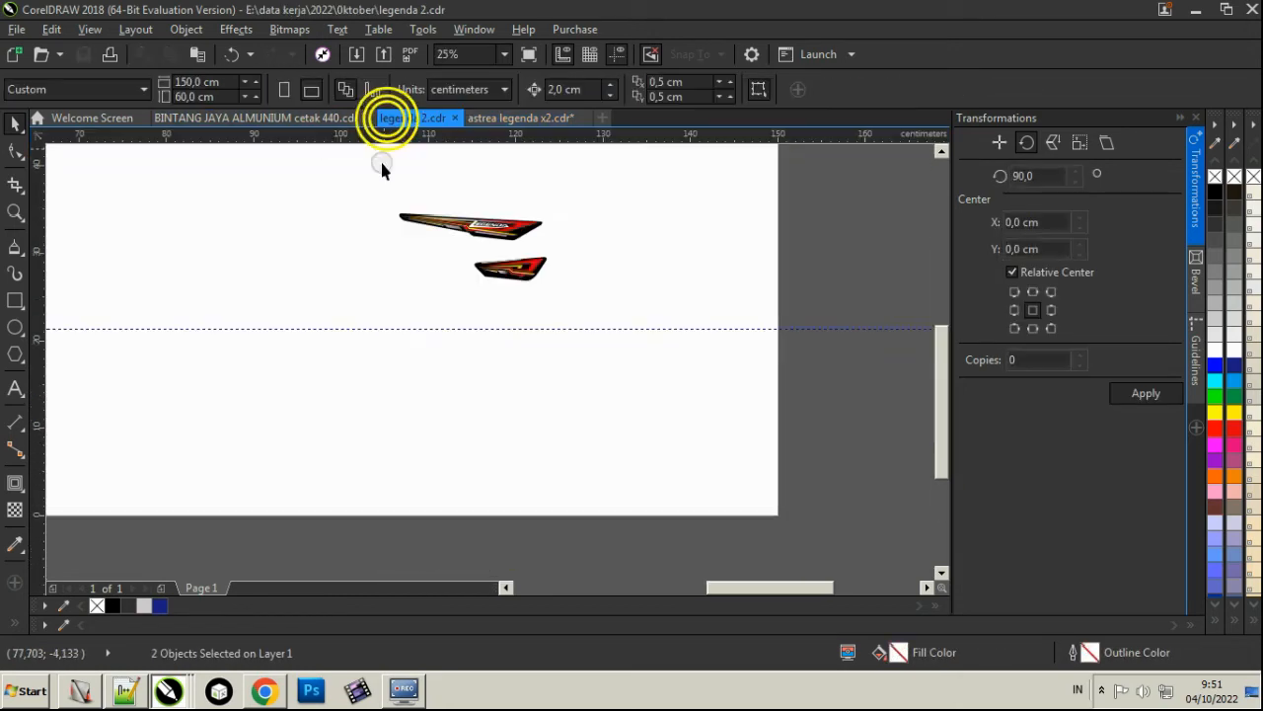
{"action": "key", "text": "ctrl+v"}
{"action": "scroll", "coordinate": [412, 311], "scroll_direction": "down", "scroll_amount": 2}
{"action": "left_click_drag", "start_coordinate": [383, 356], "coordinate": [447, 323]}
{"action": "scroll", "coordinate": [415, 329], "scroll_direction": "up", "scroll_amount": 2}
{"action": "left_click_drag", "start_coordinate": [500, 163], "coordinate": [452, 258]}
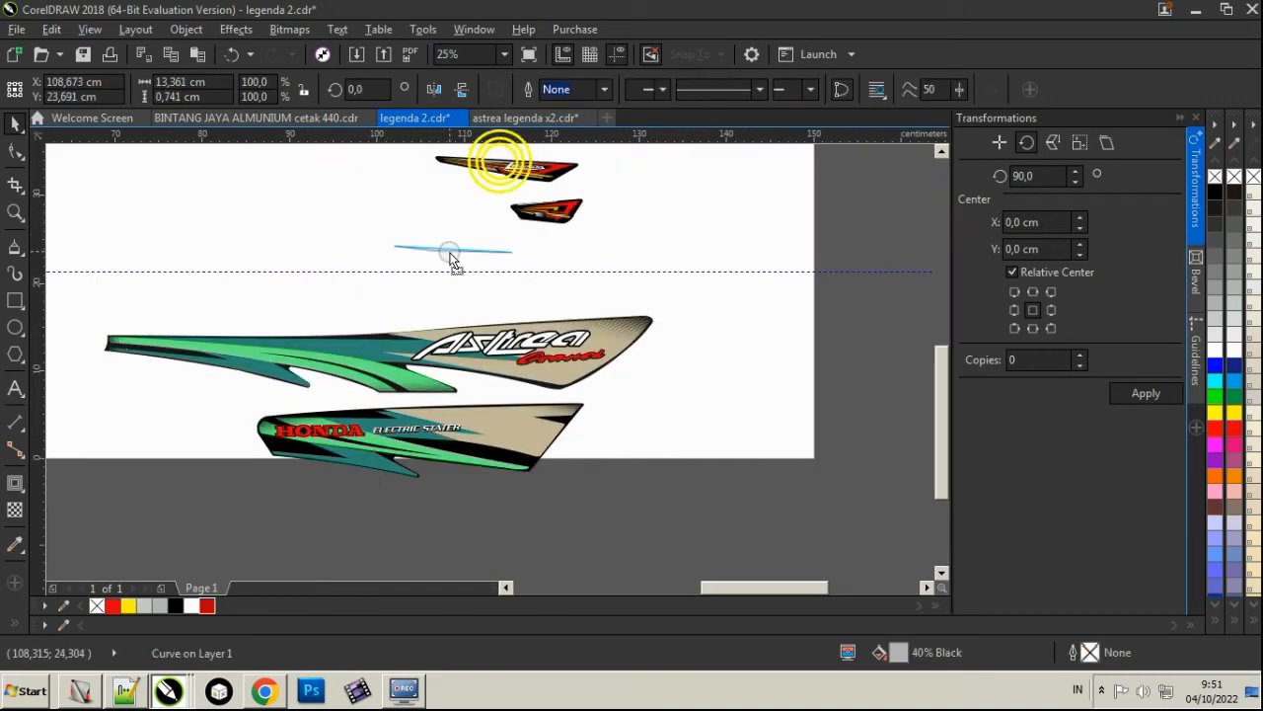
{"action": "left_click_drag", "start_coordinate": [621, 179], "coordinate": [381, 141]}
{"action": "key", "text": "ctrl+g"}
{"action": "key", "text": "ctrl+z"}
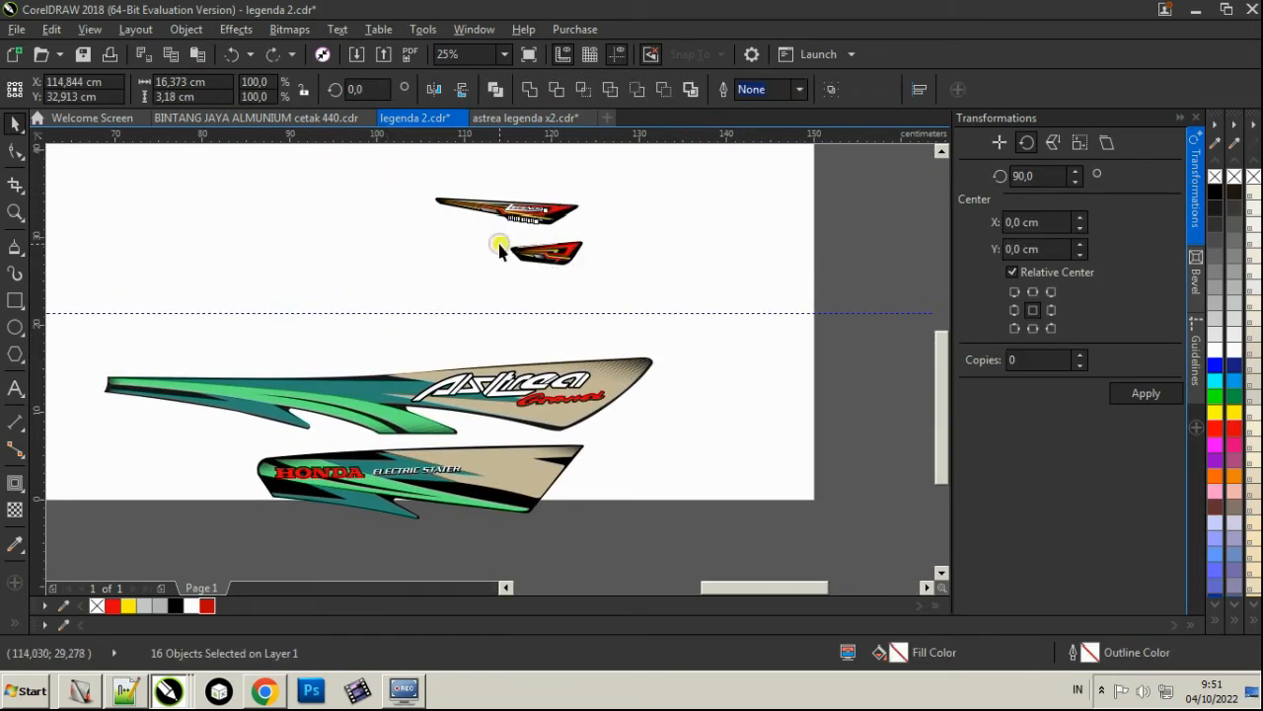
Group each Legenda sticker separately and place the long one just above the Astrea Grand sticker, rotated to 6.84°.
{"action": "left_click_drag", "start_coordinate": [502, 244], "coordinate": [590, 231]}
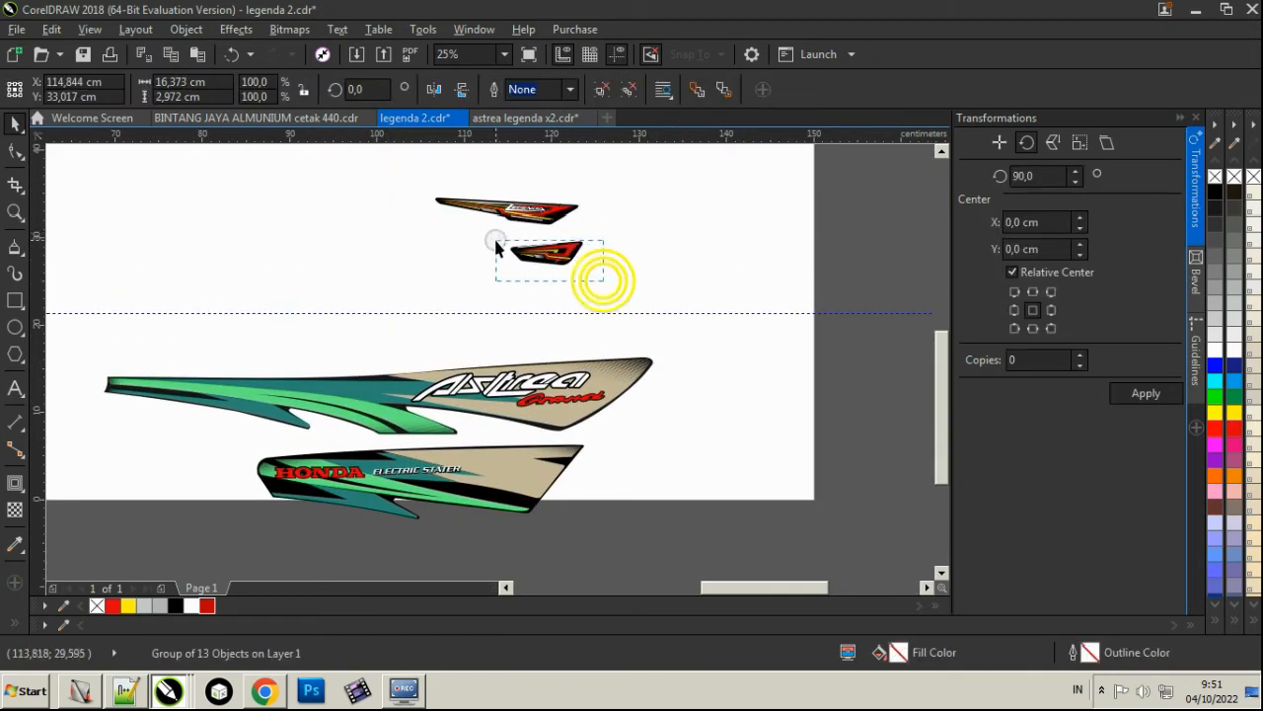
{"action": "left_click_drag", "start_coordinate": [497, 245], "coordinate": [551, 388]}
{"action": "scroll", "coordinate": [551, 388], "scroll_direction": "up", "scroll_amount": 2}
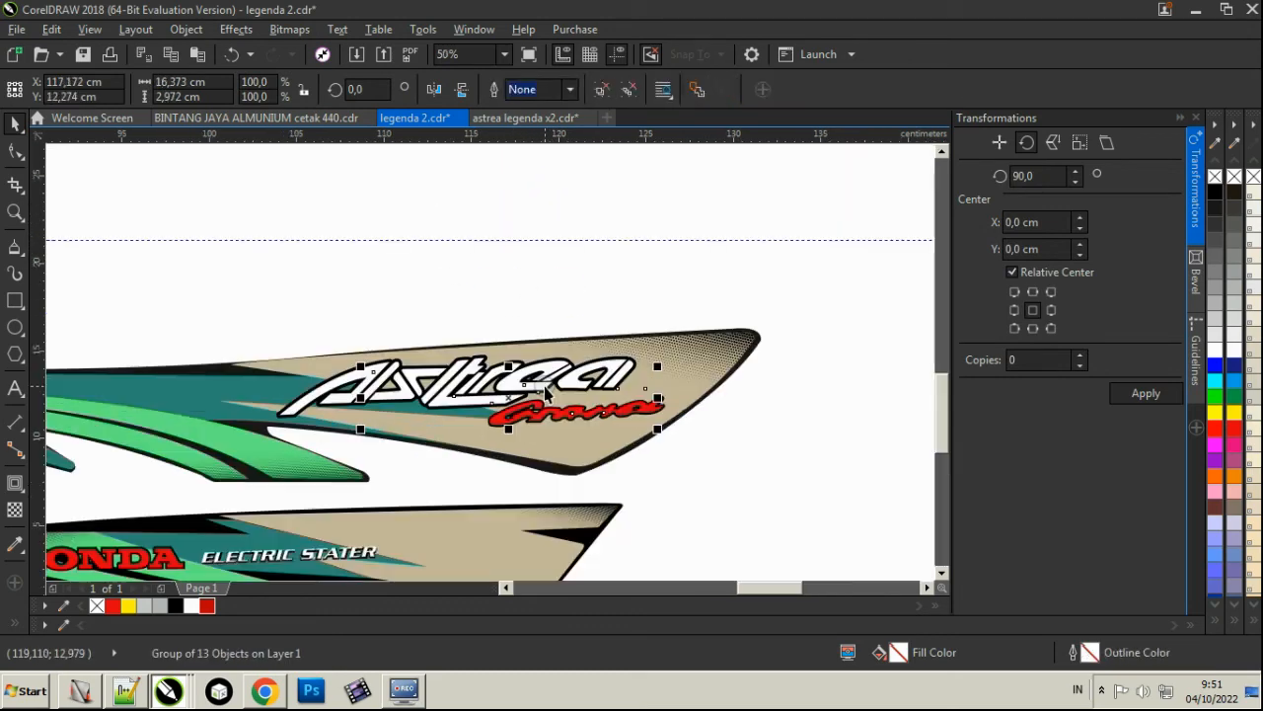
{"action": "left_click_drag", "start_coordinate": [658, 367], "coordinate": [654, 348]}
{"action": "left_click_drag", "start_coordinate": [608, 375], "coordinate": [601, 283]}
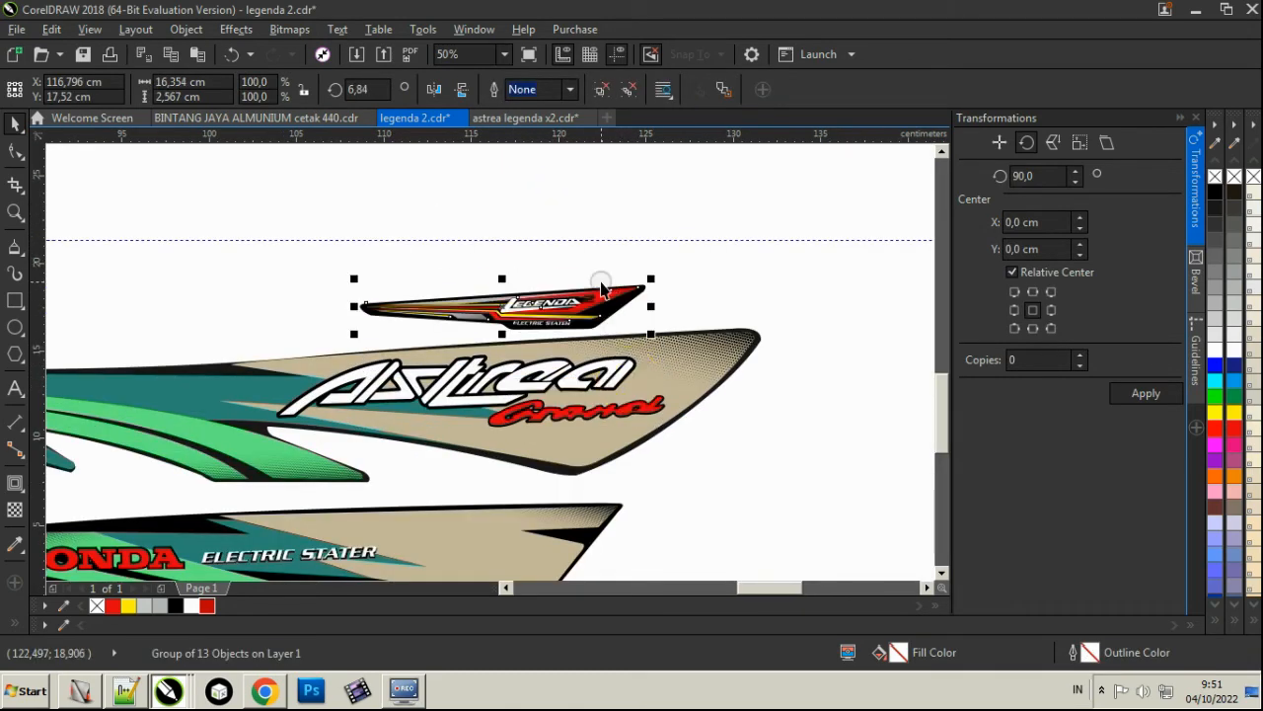
Ungroup the long sticker and add a one-step outside contour of 0.05 cm to the digit 2.
{"action": "scroll", "coordinate": [601, 279], "scroll_direction": "up", "scroll_amount": 1}
{"action": "left_click", "coordinate": [600, 89]}
{"action": "left_click", "coordinate": [629, 175]}
{"action": "scroll", "coordinate": [592, 312], "scroll_direction": "up", "scroll_amount": 2}
{"action": "left_click", "coordinate": [544, 341]}
{"action": "left_click", "coordinate": [16, 483]}
{"action": "scroll", "coordinate": [477, 335], "scroll_direction": "up", "scroll_amount": 1}
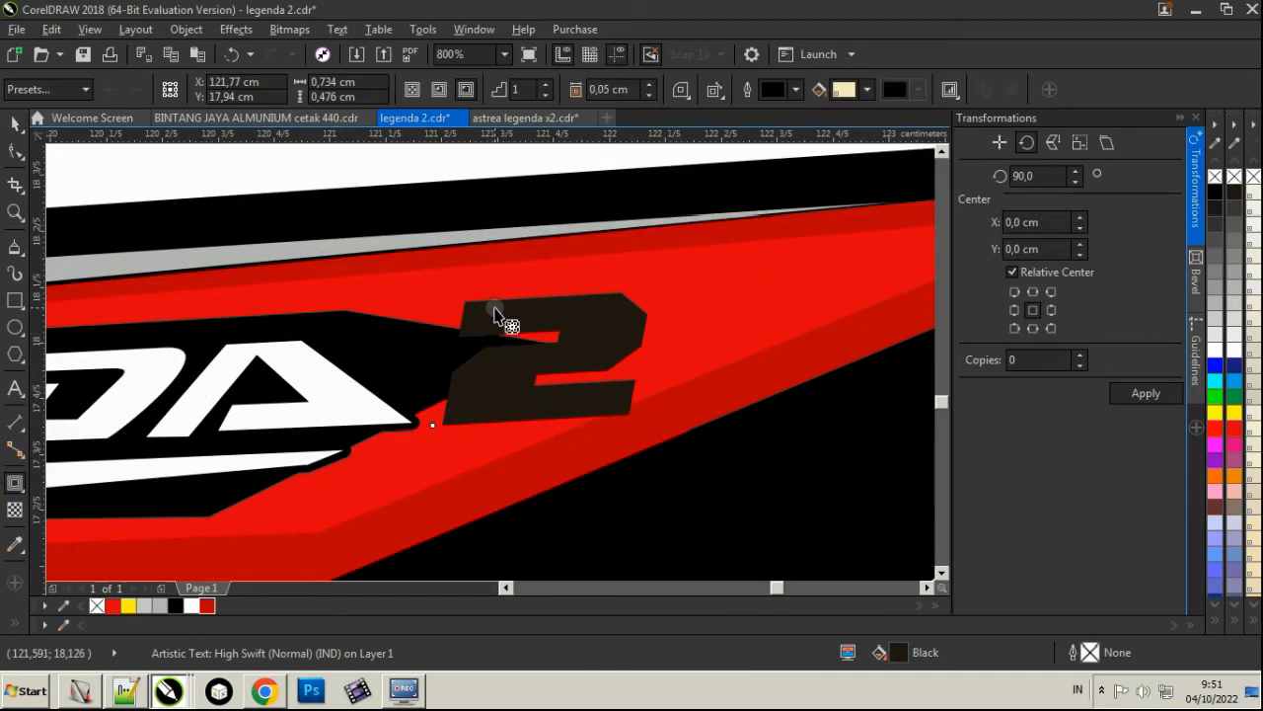
{"action": "left_click_drag", "start_coordinate": [497, 316], "coordinate": [504, 289]}
{"action": "left_click", "coordinate": [15, 126]}
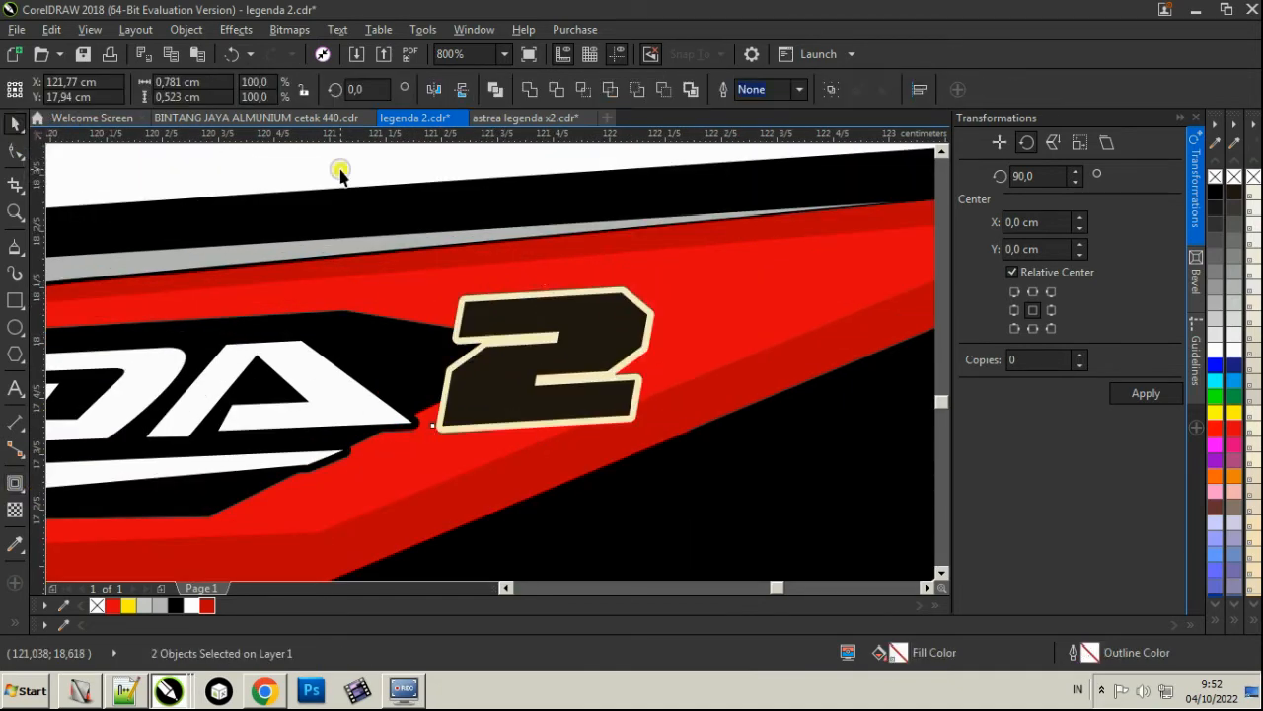
Fill the digit 2 white and its separated contour black.
{"action": "left_click", "coordinate": [498, 309]}
{"action": "left_click", "coordinate": [191, 605]}
{"action": "scroll", "coordinate": [592, 282], "scroll_direction": "up", "scroll_amount": 1}
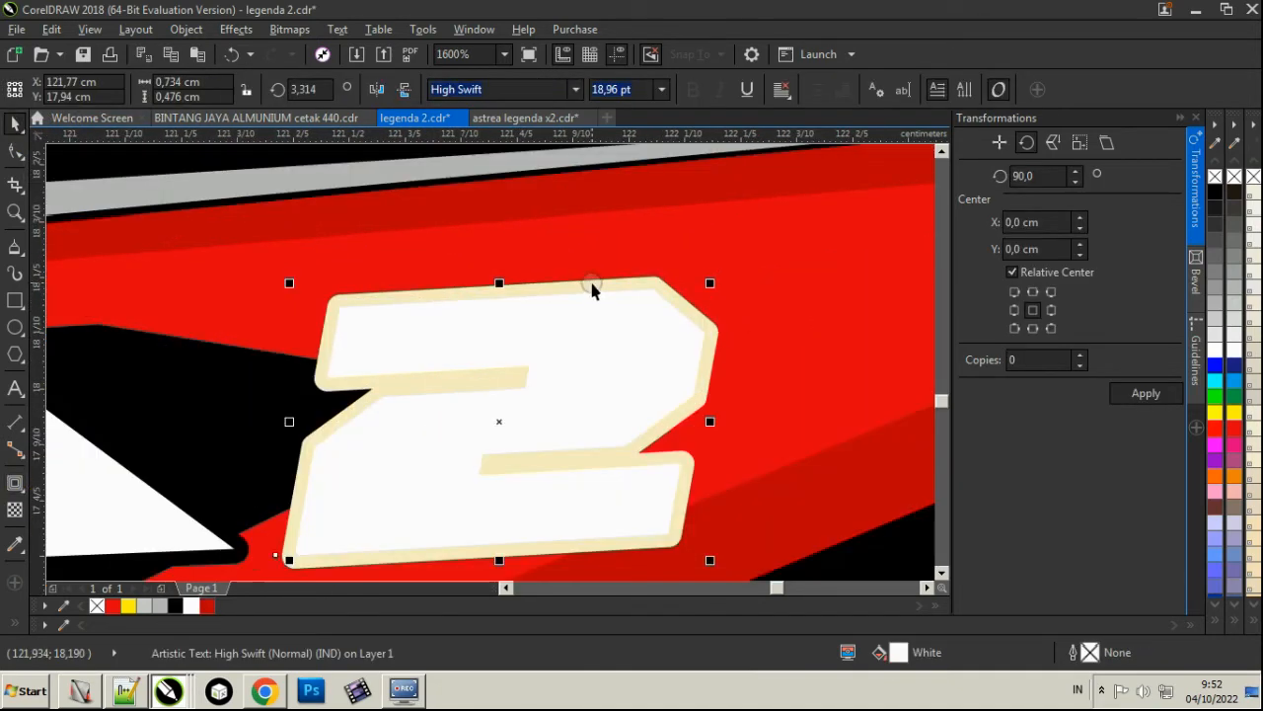
{"action": "key", "text": "ctrl+k"}
{"action": "scroll", "coordinate": [775, 224], "scroll_direction": "down", "scroll_amount": 1}
{"action": "scroll", "coordinate": [774, 224], "scroll_direction": "down", "scroll_amount": 2}
{"action": "left_click", "coordinate": [774, 219]}
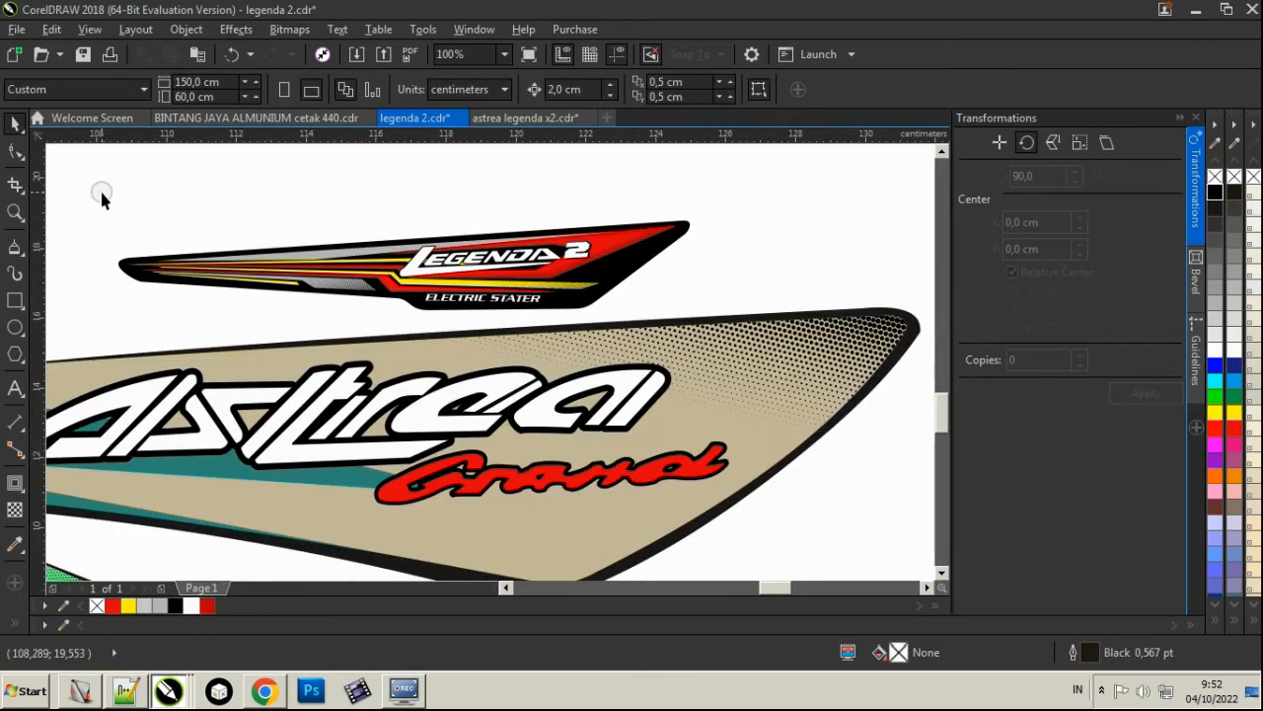
Regroup the long Legenda 2 sticker and enlarge it to about 61.6 cm wide, the length of the Astrea Grand sticker.
{"action": "left_click_drag", "start_coordinate": [715, 326], "coordinate": [717, 327]}
{"action": "scroll", "coordinate": [519, 314], "scroll_direction": "down", "scroll_amount": 1}
{"action": "left_click_drag", "start_coordinate": [273, 238], "coordinate": [672, 327]}
{"action": "key", "text": "ctrl+g"}
{"action": "scroll", "coordinate": [506, 285], "scroll_direction": "down", "scroll_amount": 1}
{"action": "left_click_drag", "start_coordinate": [509, 283], "coordinate": [52, 424]}
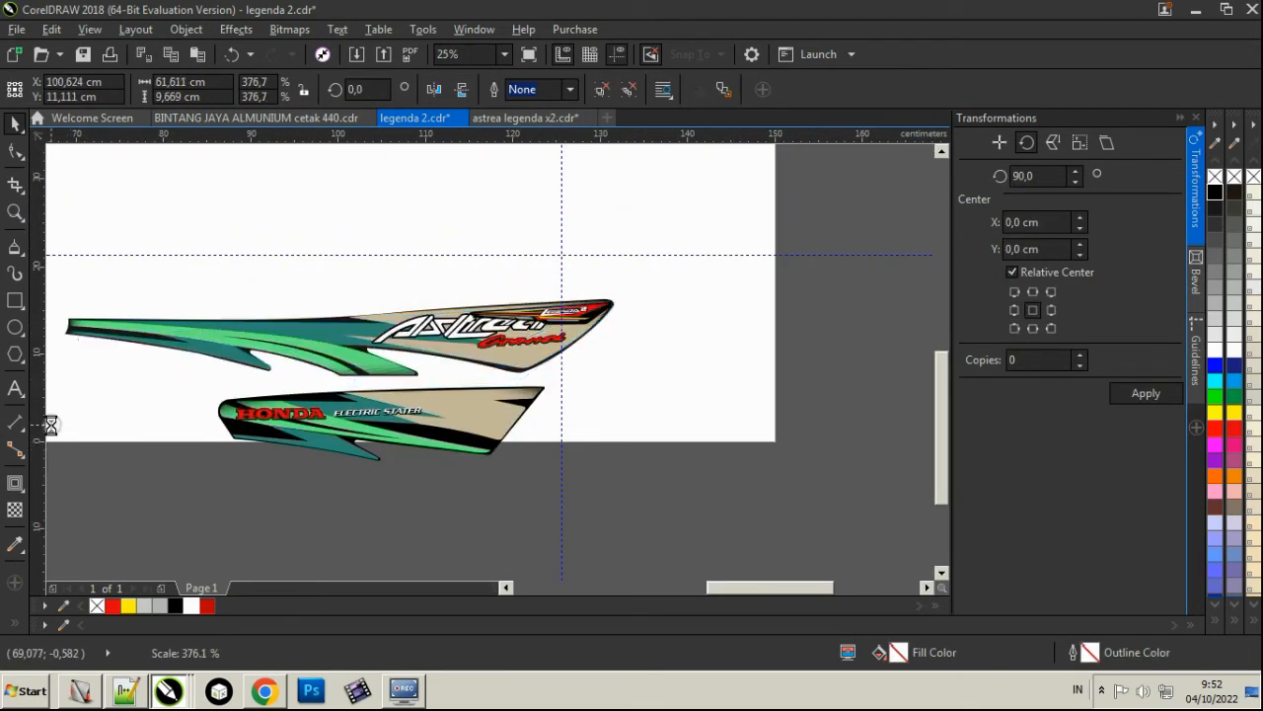
Fit the Legenda 2 sticker over the Astrea Grand sticker, rotating it to 358.69° and enlarging it to about 63 cm wide.
{"action": "scroll", "coordinate": [107, 333], "scroll_direction": "up", "scroll_amount": 1}
{"action": "left_click_drag", "start_coordinate": [107, 333], "coordinate": [90, 314]}
{"action": "scroll", "coordinate": [90, 314], "scroll_direction": "down", "scroll_amount": 1}
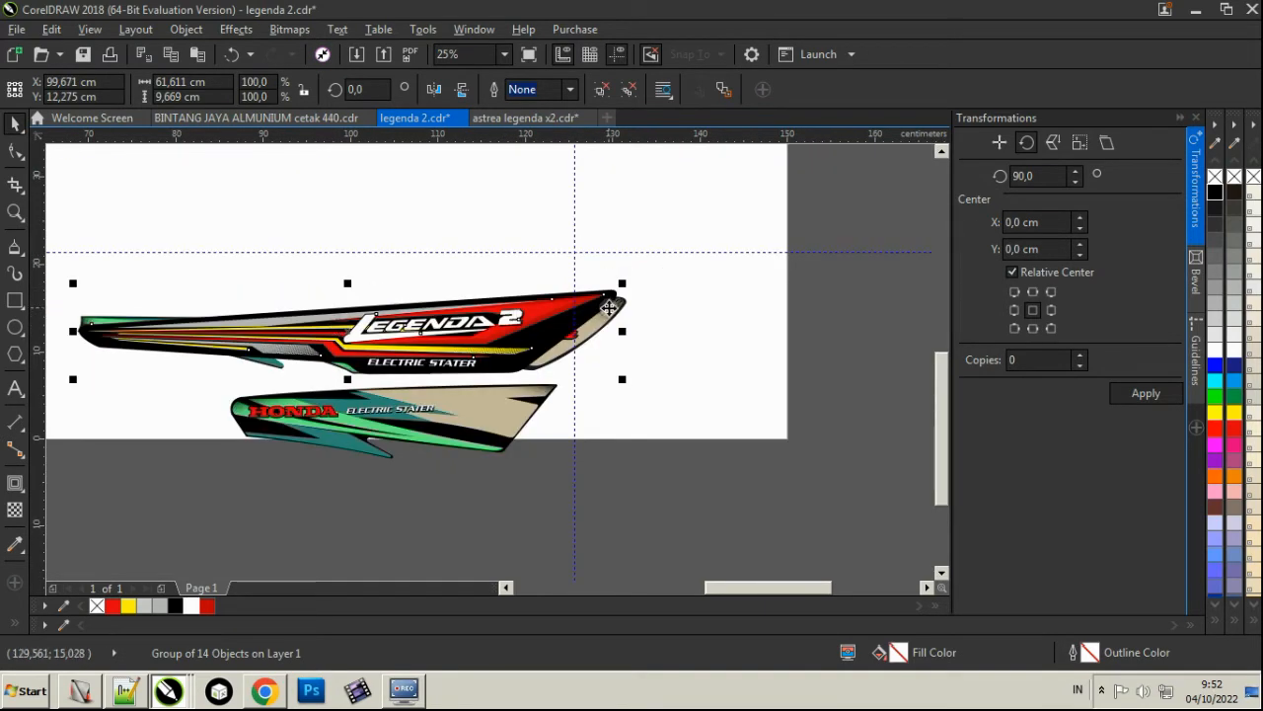
{"action": "scroll", "coordinate": [619, 301], "scroll_direction": "up", "scroll_amount": 1}
{"action": "left_click_drag", "start_coordinate": [622, 282], "coordinate": [600, 311]}
{"action": "scroll", "coordinate": [602, 308], "scroll_direction": "down", "scroll_amount": 1}
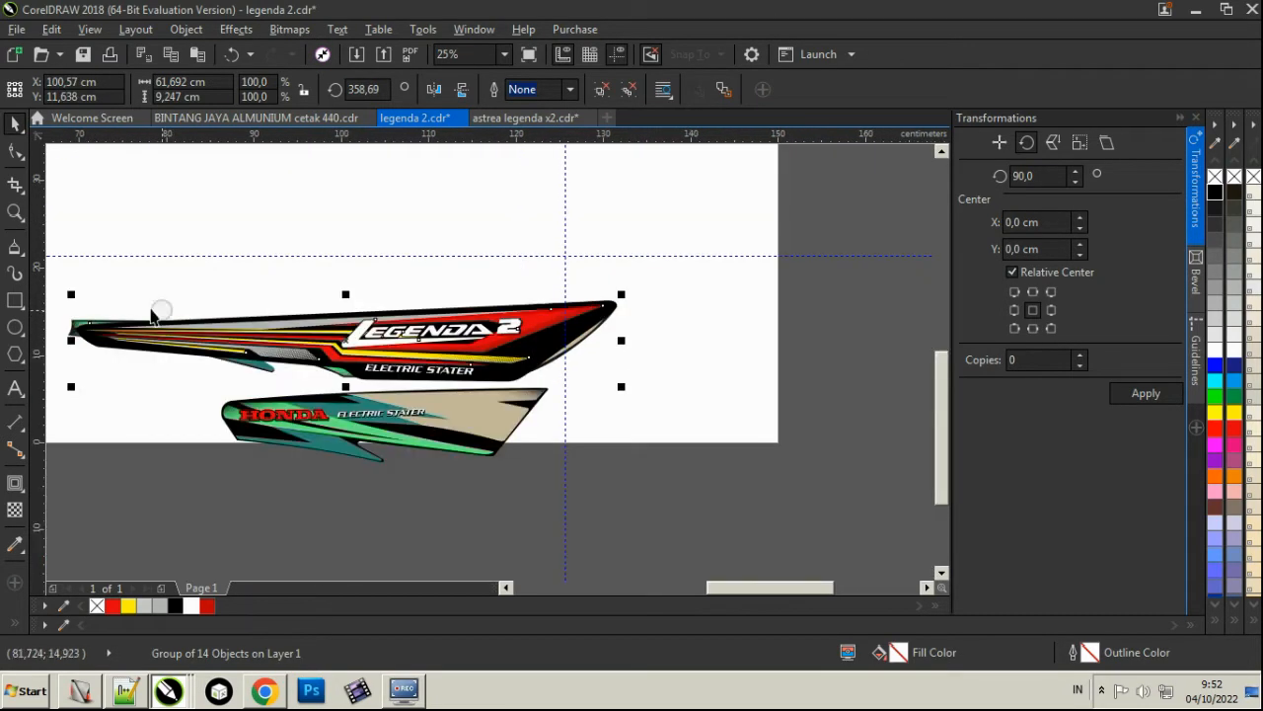
{"action": "scroll", "coordinate": [66, 302], "scroll_direction": "up", "scroll_amount": 1}
{"action": "left_click_drag", "start_coordinate": [79, 290], "coordinate": [63, 277]}
{"action": "scroll", "coordinate": [469, 274], "scroll_direction": "down", "scroll_amount": 2}
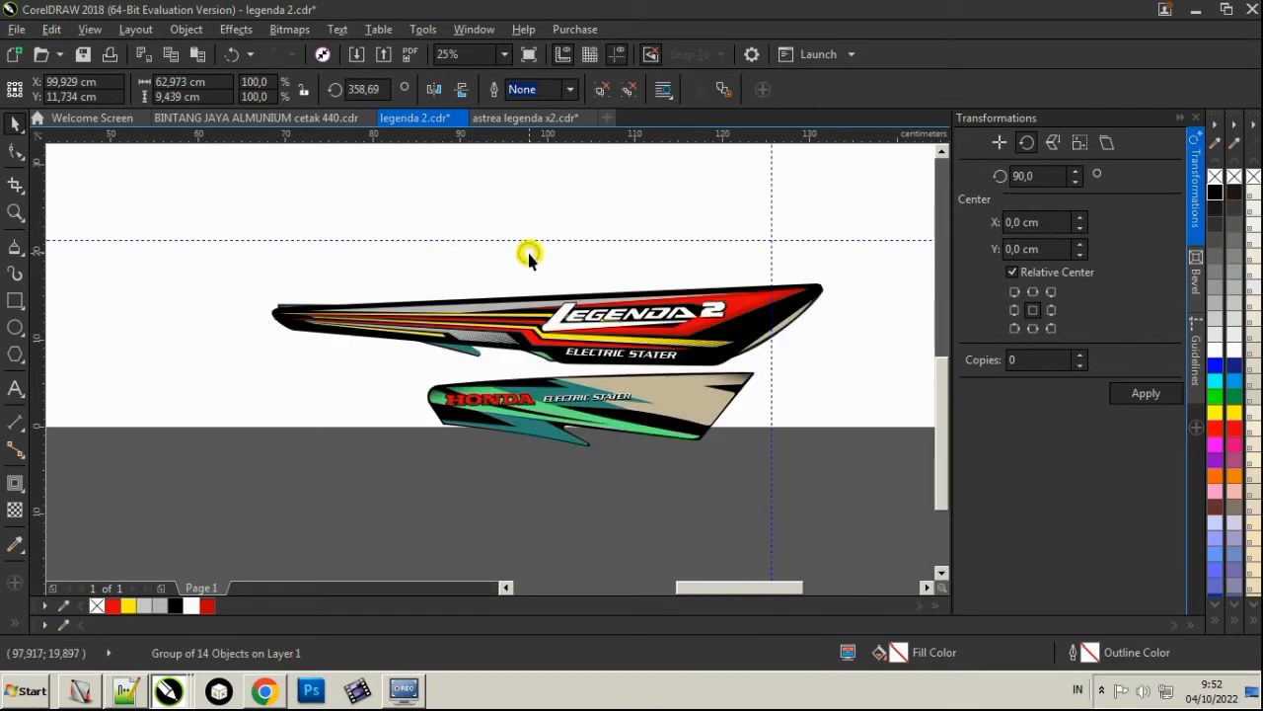
Enlarge the small Legenda 2 sticker to about 37.5 cm wide and rotate it to 358.158° to fit over the Honda reference sticker.
{"action": "left_click", "coordinate": [539, 335]}
{"action": "scroll", "coordinate": [539, 335], "scroll_direction": "down", "scroll_amount": 1}
{"action": "left_click", "coordinate": [543, 309]}
{"action": "scroll", "coordinate": [545, 307], "scroll_direction": "up", "scroll_amount": 3}
{"action": "left_click", "coordinate": [747, 346]}
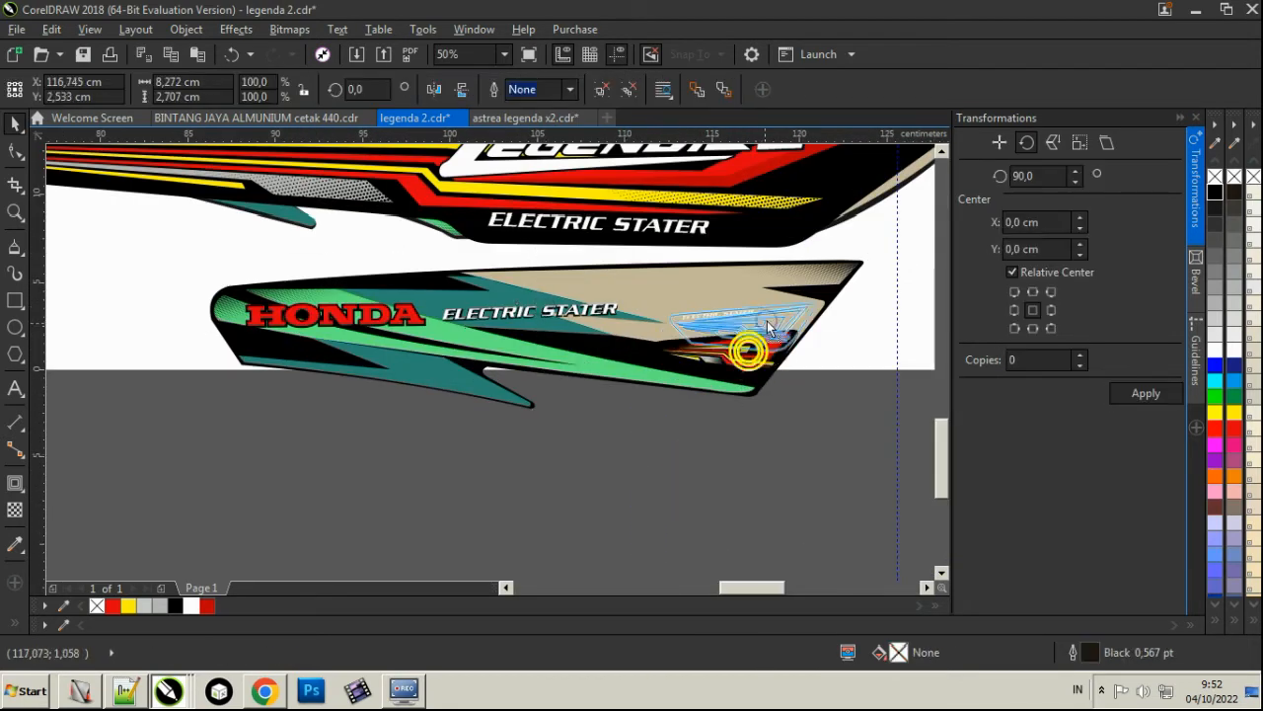
{"action": "left_click_drag", "start_coordinate": [718, 328], "coordinate": [276, 490]}
{"action": "left_click_drag", "start_coordinate": [442, 393], "coordinate": [377, 400]}
{"action": "left_click_drag", "start_coordinate": [807, 262], "coordinate": [879, 255]}
{"action": "left_click", "coordinate": [827, 262]}
{"action": "left_click_drag", "start_coordinate": [770, 296], "coordinate": [761, 299]}
{"action": "left_click_drag", "start_coordinate": [864, 249], "coordinate": [867, 247]}
{"action": "scroll", "coordinate": [697, 274], "scroll_direction": "down", "scroll_amount": 2}
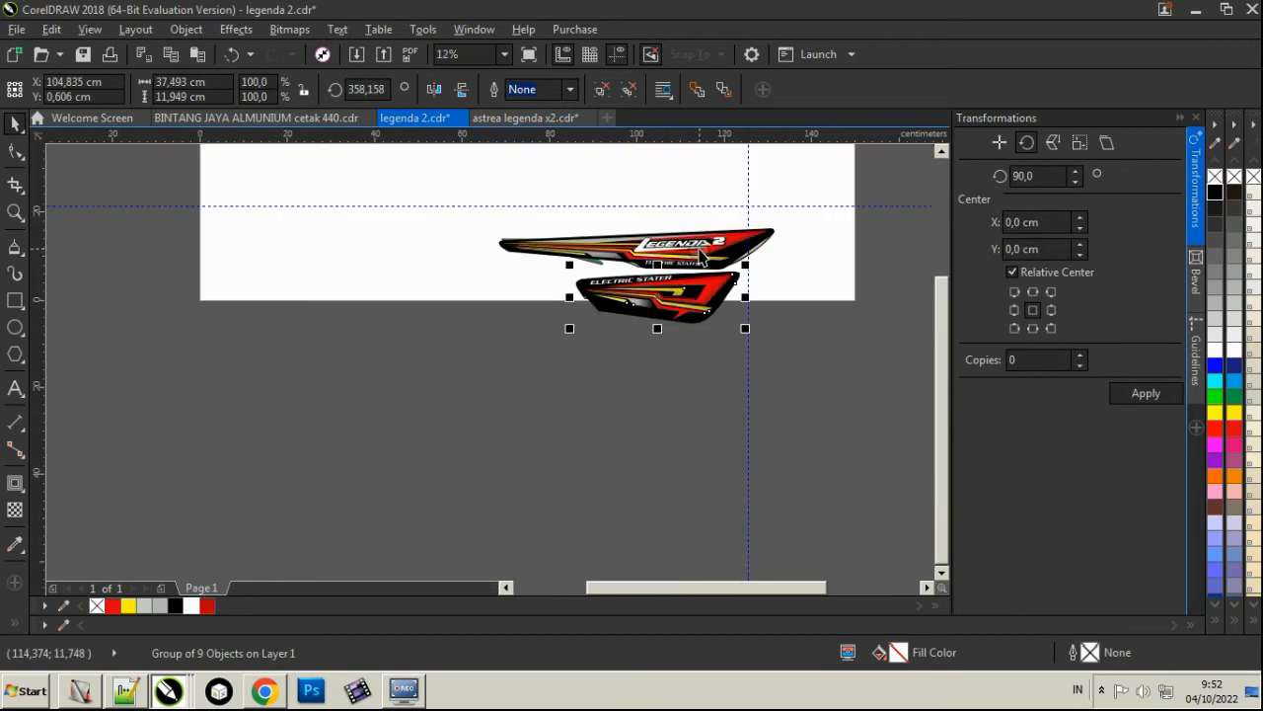
Move both Legenda 2 stickers below the page and delete the Astrea Grand reference stickers left behind.
{"action": "left_click", "coordinate": [697, 251], "text": "shift"}
{"action": "left_click_drag", "start_coordinate": [692, 247], "coordinate": [683, 336]}
{"action": "left_click_drag", "start_coordinate": [824, 321], "coordinate": [414, 205]}
{"action": "key", "text": "Delete"}
Save the legenda 2 drawing.
{"action": "scroll", "coordinate": [642, 288], "scroll_direction": "up", "scroll_amount": 1}
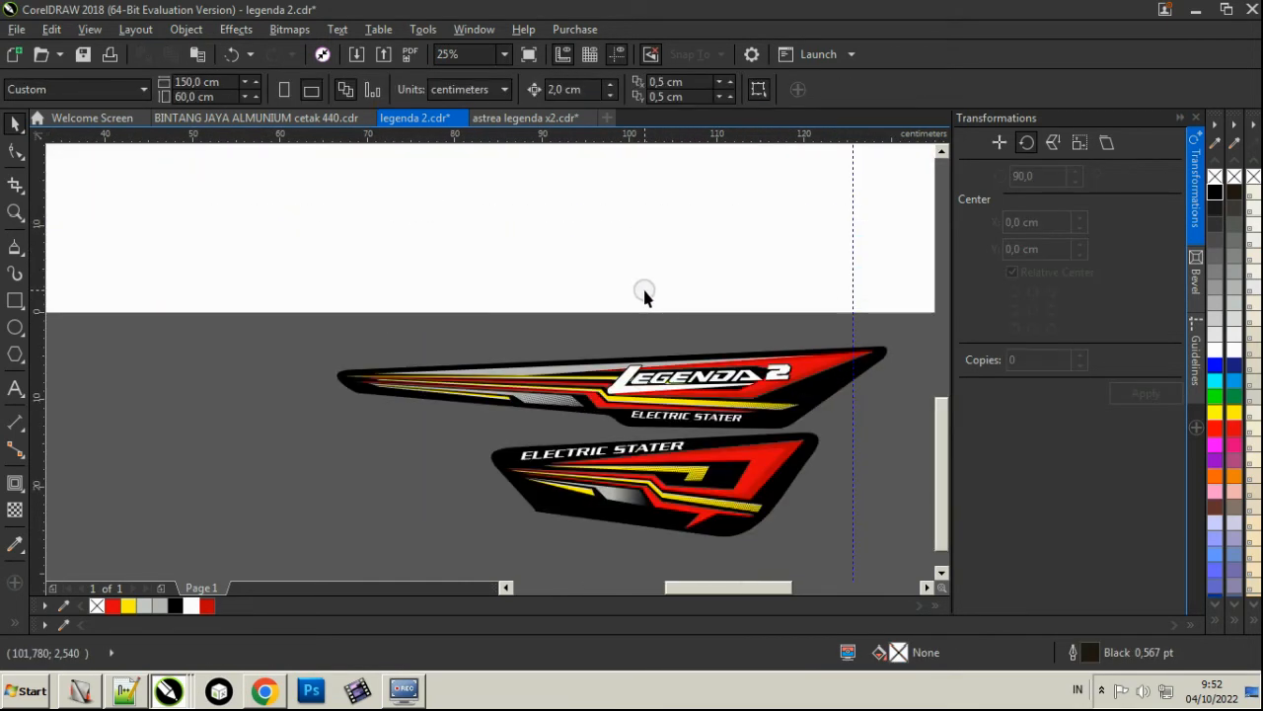
{"action": "key", "text": "ctrl+s"}
{"action": "scroll", "coordinate": [602, 385], "scroll_direction": "up", "scroll_amount": 1}
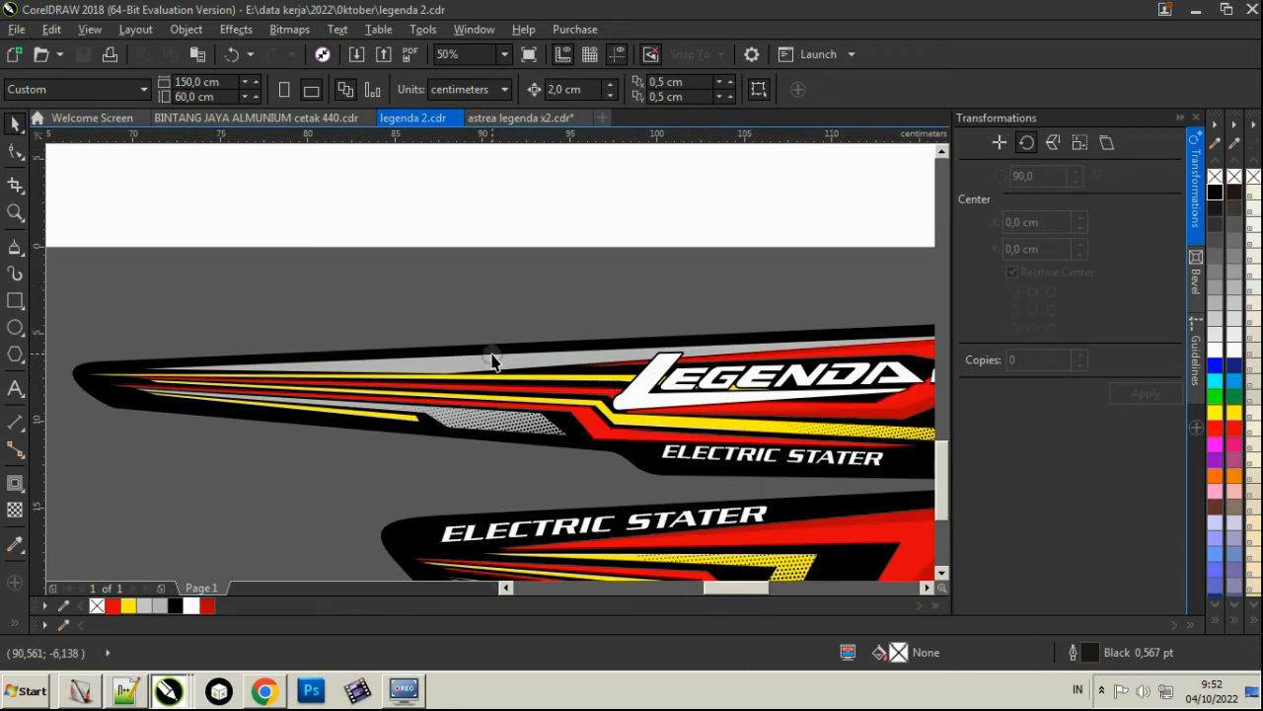
{"action": "scroll", "coordinate": [492, 362], "scroll_direction": "down", "scroll_amount": 1}
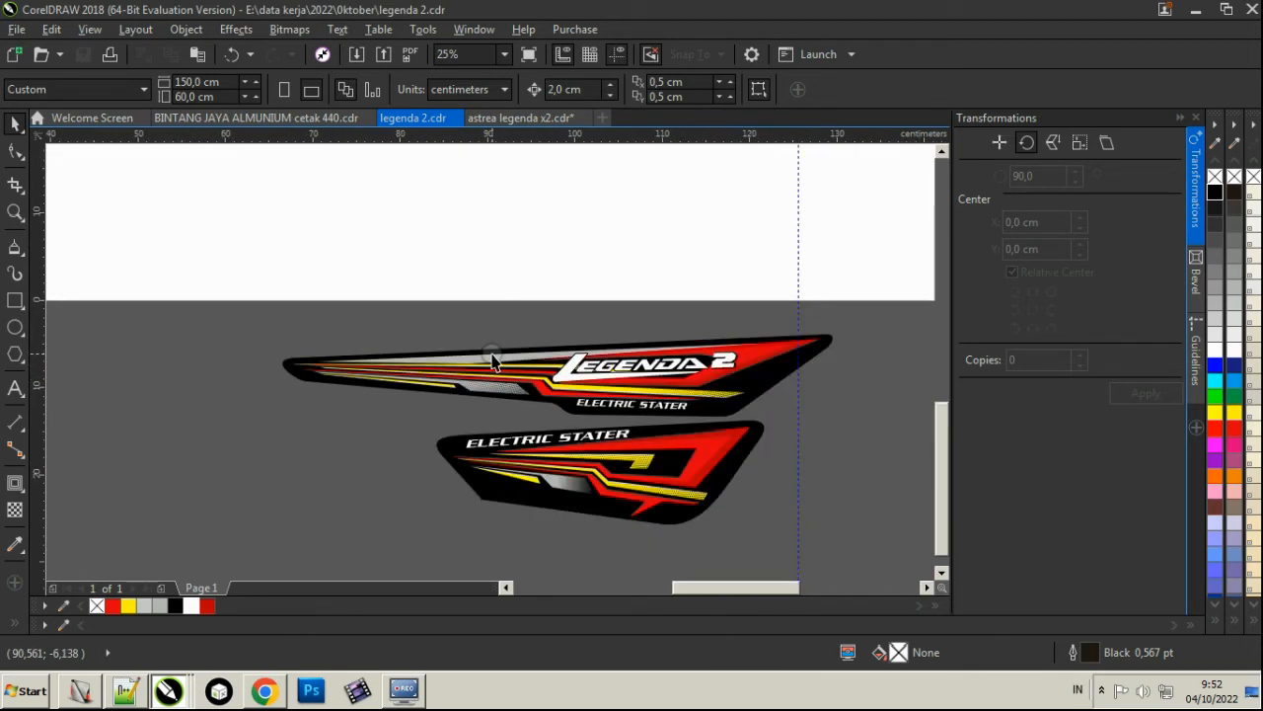
Ungroup the short sticker and pull a node at the lower-left corner of its black base inward.
{"action": "scroll", "coordinate": [599, 504], "scroll_direction": "up", "scroll_amount": 1}
{"action": "left_click", "coordinate": [596, 507]}
{"action": "left_click", "coordinate": [595, 85]}
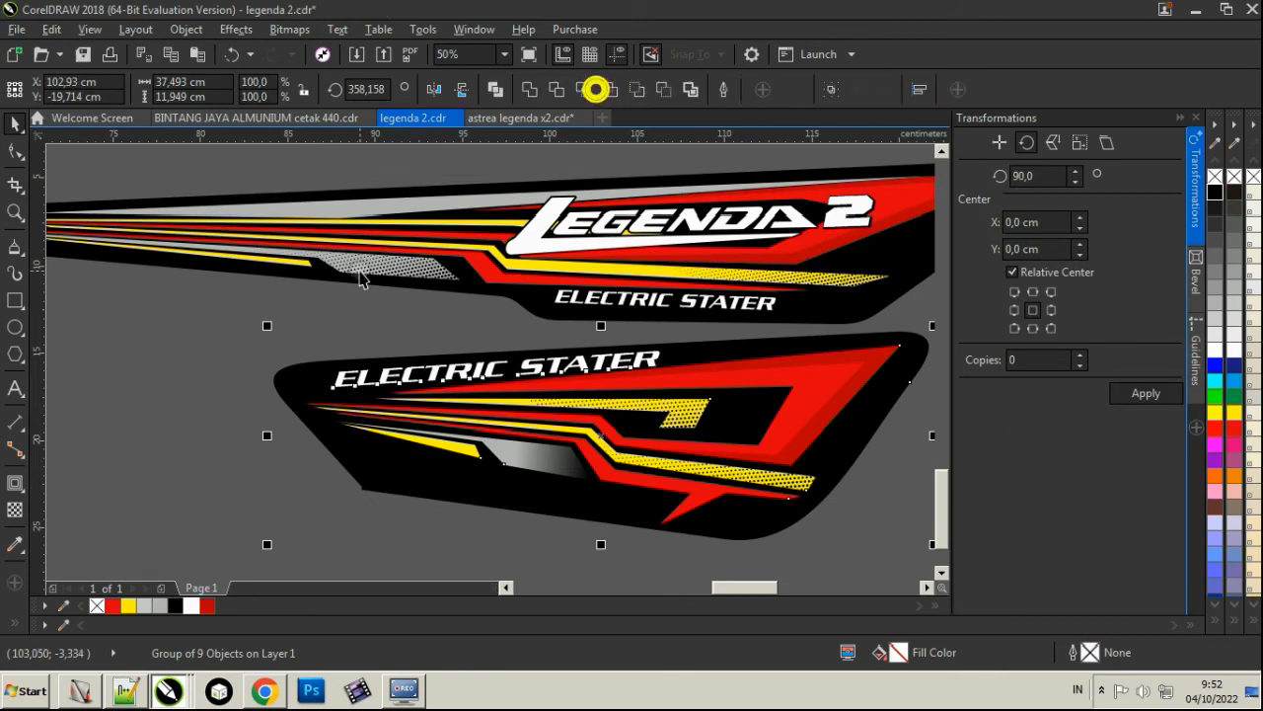
{"action": "left_click", "coordinate": [336, 450]}
{"action": "scroll", "coordinate": [335, 450], "scroll_direction": "up", "scroll_amount": 1}
{"action": "left_click", "coordinate": [14, 150]}
{"action": "left_click_drag", "start_coordinate": [398, 537], "coordinate": [415, 507]}
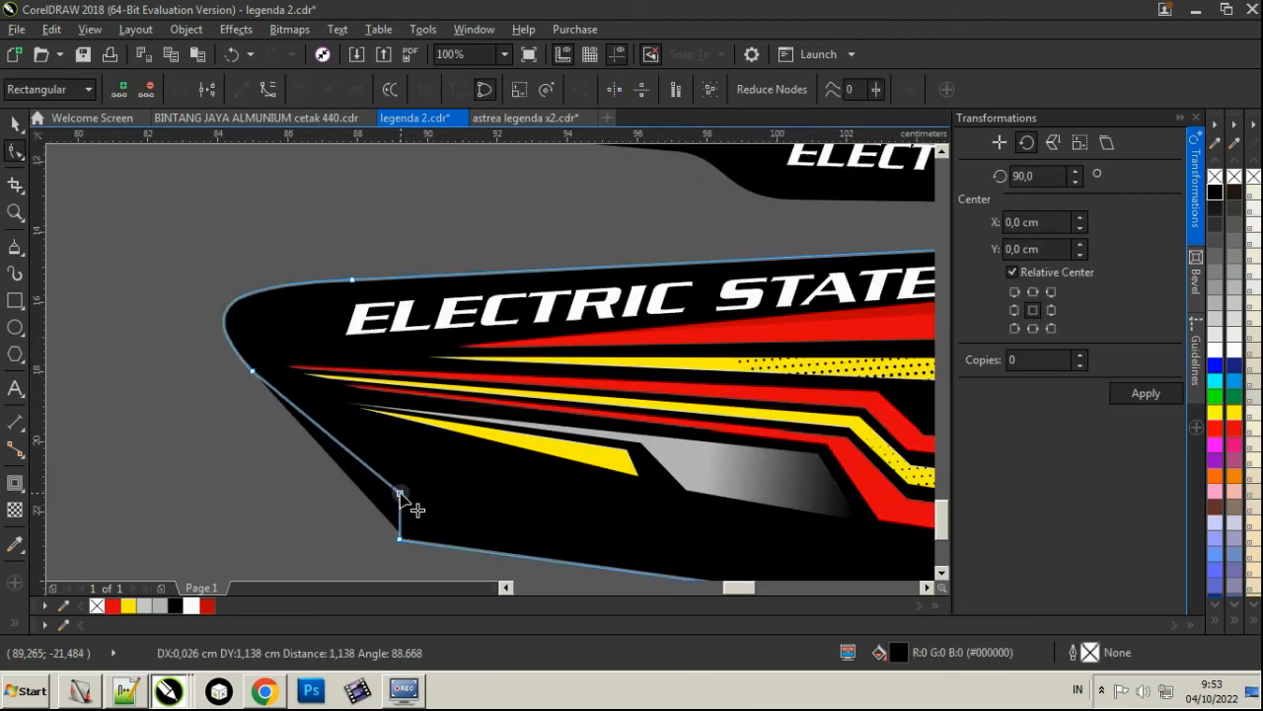
{"action": "scroll", "coordinate": [414, 507], "scroll_direction": "down", "scroll_amount": 1}
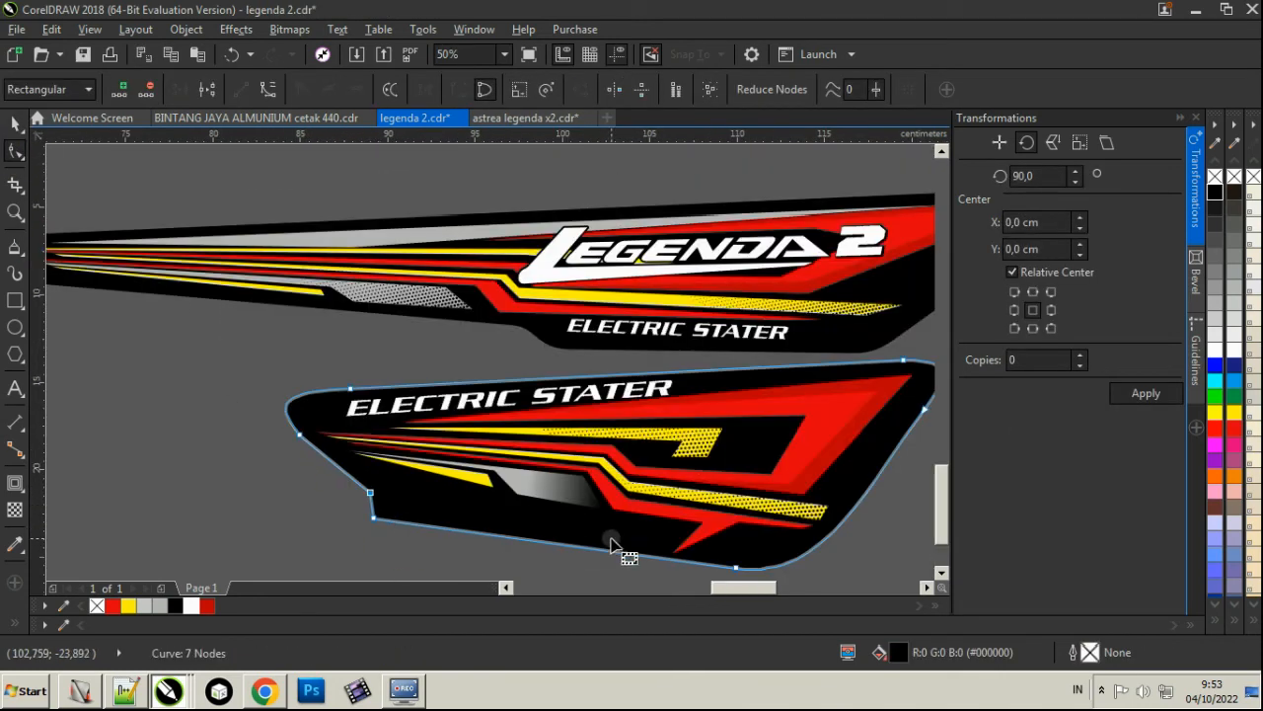
Reshape the lower branch of the short sticker's red stripe into a slimmer, flatter point.
{"action": "left_click", "coordinate": [722, 532]}
{"action": "scroll", "coordinate": [724, 534], "scroll_direction": "up", "scroll_amount": 2}
{"action": "left_click_drag", "start_coordinate": [780, 483], "coordinate": [744, 499]}
{"action": "scroll", "coordinate": [745, 497], "scroll_direction": "down", "scroll_amount": 1}
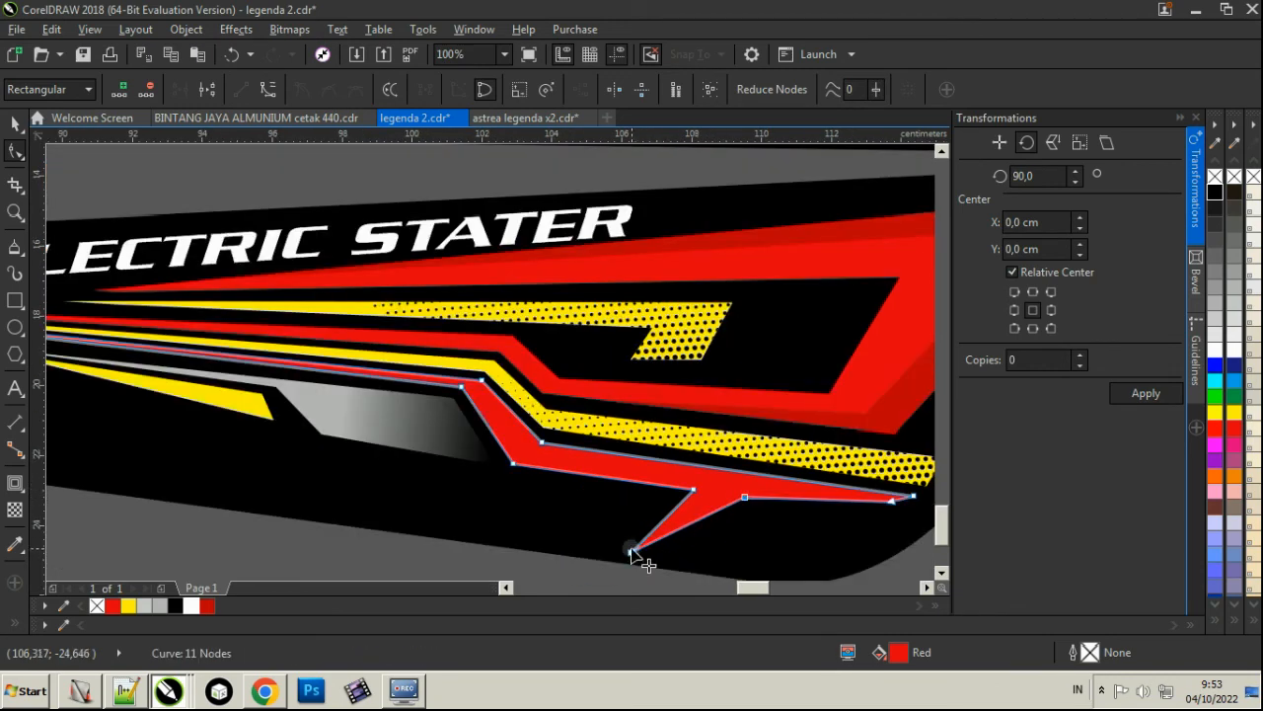
{"action": "left_click_drag", "start_coordinate": [632, 552], "coordinate": [553, 511]}
Raise the black base's lower edge and remove its lower-left corner node so the outline tapers close to the stripes.
{"action": "left_click", "coordinate": [598, 536]}
{"action": "scroll", "coordinate": [739, 539], "scroll_direction": "down", "scroll_amount": 1}
{"action": "scroll", "coordinate": [756, 557], "scroll_direction": "up", "scroll_amount": 1}
{"action": "left_click_drag", "start_coordinate": [743, 564], "coordinate": [757, 520]}
{"action": "left_click_drag", "start_coordinate": [461, 479], "coordinate": [710, 505]}
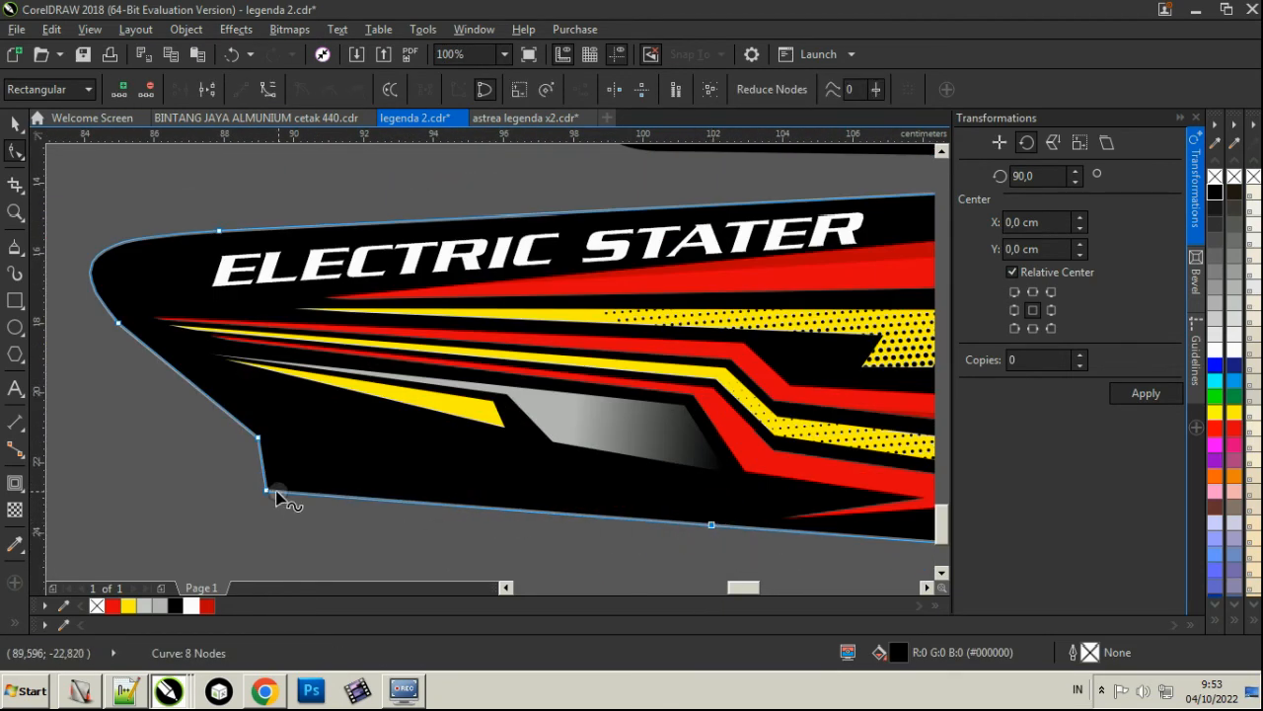
{"action": "key", "text": "Delete"}
{"action": "left_click_drag", "start_coordinate": [258, 440], "coordinate": [212, 400]}
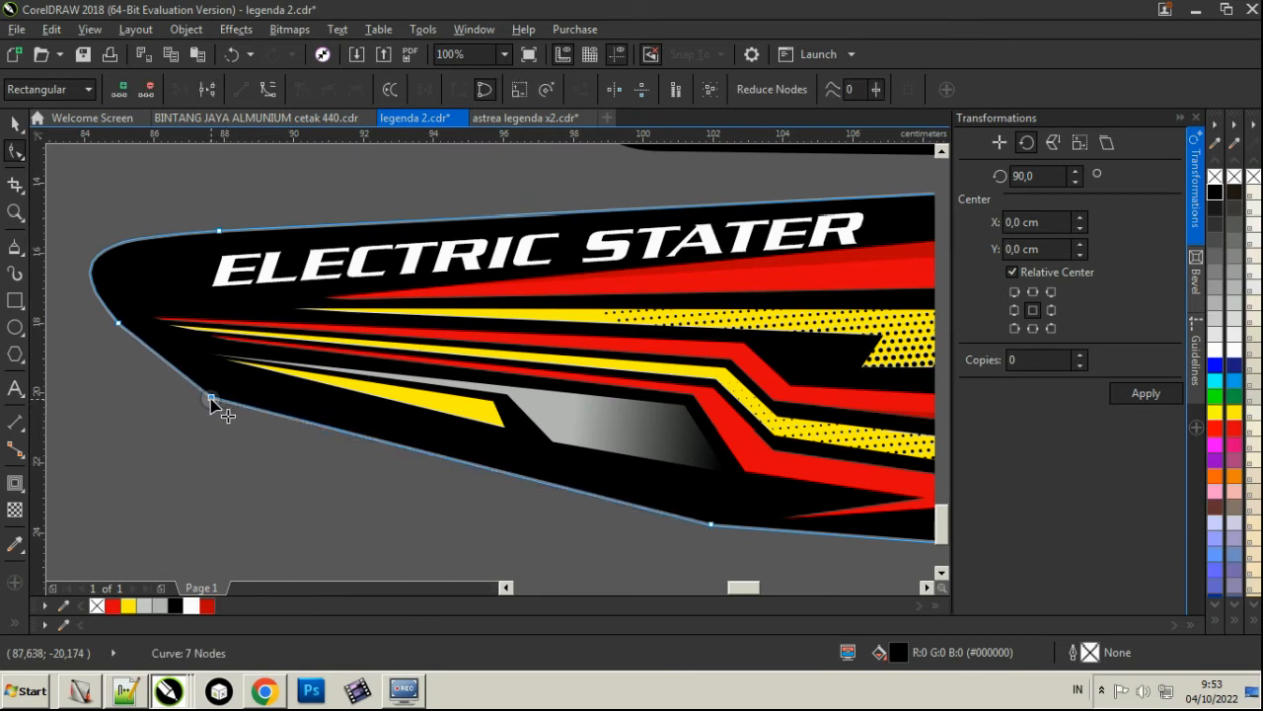
{"action": "scroll", "coordinate": [211, 401], "scroll_direction": "down", "scroll_amount": 1}
Shrink the ELECTRIC STATER lettering on the short sticker and shift it toward the base's rounded left tip.
{"action": "left_click", "coordinate": [14, 125]}
{"action": "scroll", "coordinate": [313, 376], "scroll_direction": "down", "scroll_amount": 1}
{"action": "scroll", "coordinate": [344, 352], "scroll_direction": "up", "scroll_amount": 1}
{"action": "left_click", "coordinate": [345, 350]}
{"action": "left_click_drag", "start_coordinate": [519, 326], "coordinate": [495, 326]}
{"action": "scroll", "coordinate": [273, 350], "scroll_direction": "up", "scroll_amount": 1}
{"action": "left_click_drag", "start_coordinate": [204, 359], "coordinate": [119, 366]}
{"action": "scroll", "coordinate": [159, 378], "scroll_direction": "down", "scroll_amount": 2}
{"action": "key", "text": "Escape"}
Save the drawing with the reshaped short sticker.
{"action": "scroll", "coordinate": [214, 383], "scroll_direction": "down", "scroll_amount": 1}
{"action": "scroll", "coordinate": [214, 383], "scroll_direction": "up", "scroll_amount": 1}
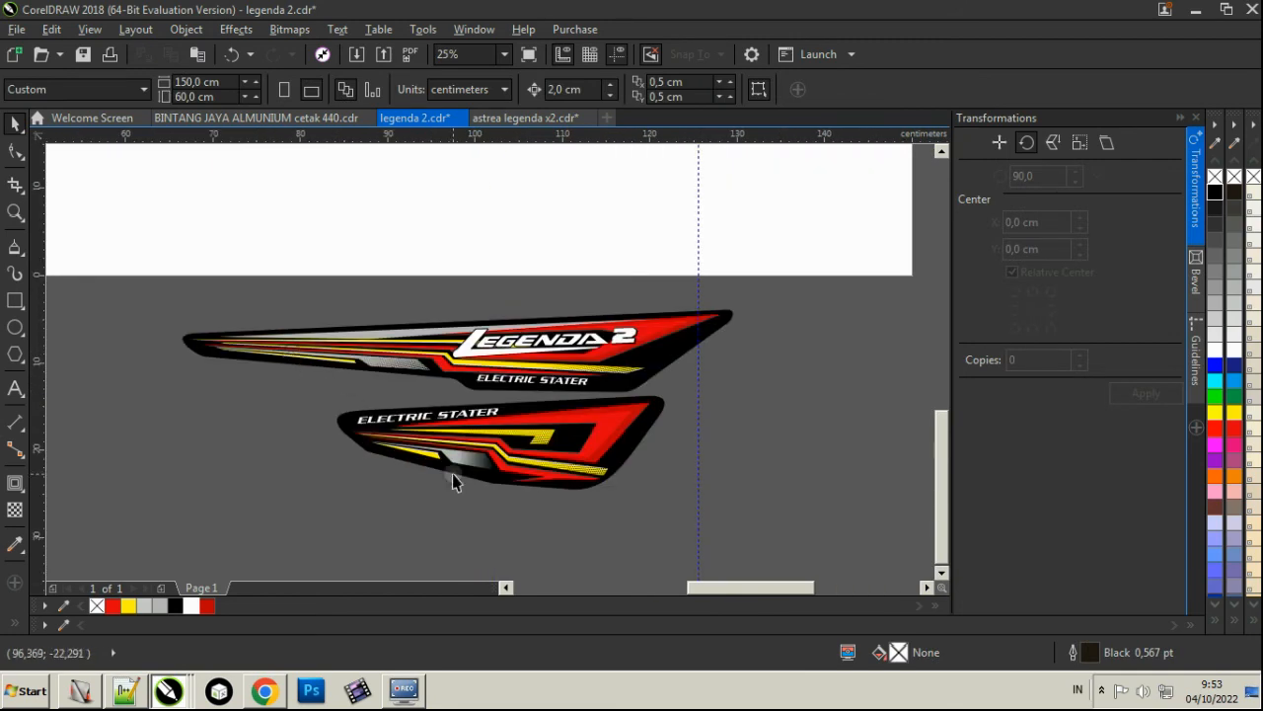
{"action": "key", "text": "ctrl+s"}
{"action": "left_click_drag", "start_coordinate": [736, 516], "coordinate": [265, 391]}
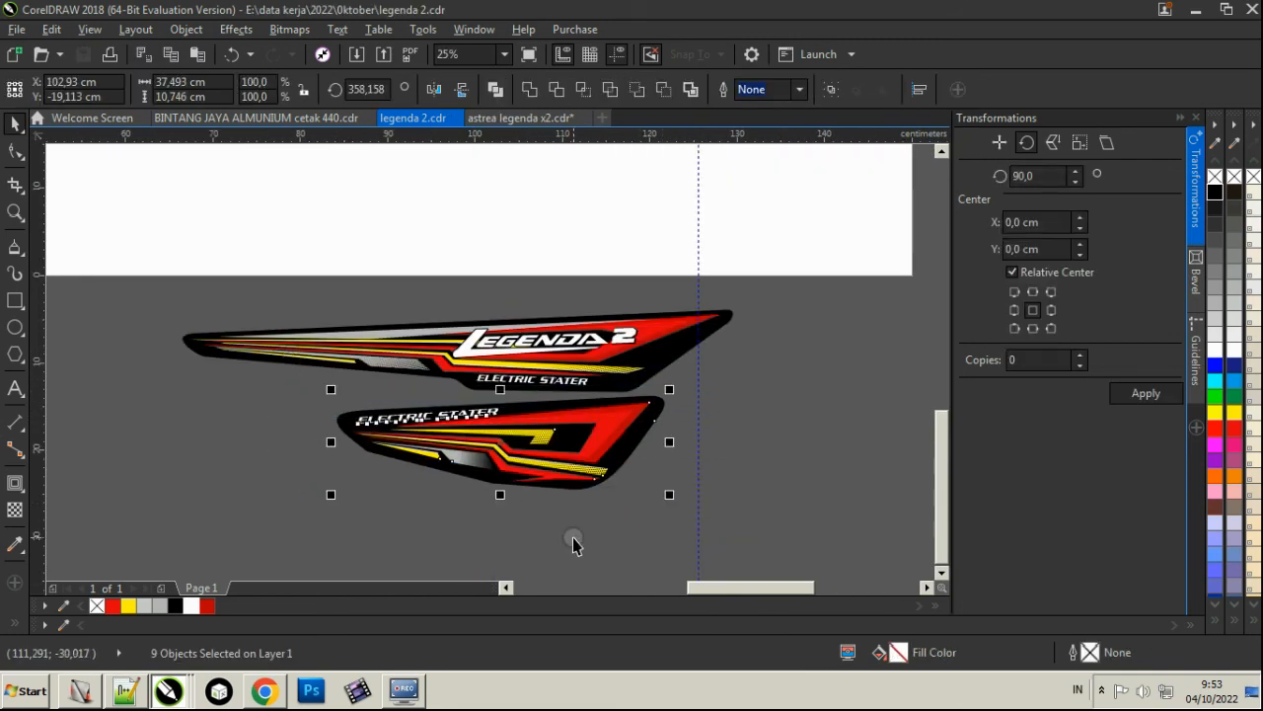
{"action": "key", "text": "Escape"}
Pull the curve at the lower-right corner of the short sticker's black base in toward the red and yellow stripes.
{"action": "scroll", "coordinate": [619, 492], "scroll_direction": "up", "scroll_amount": 2}
{"action": "left_click", "coordinate": [466, 434]}
{"action": "scroll", "coordinate": [465, 433], "scroll_direction": "up", "scroll_amount": 1}
{"action": "left_click", "coordinate": [14, 151]}
{"action": "left_click_drag", "start_coordinate": [391, 339], "coordinate": [536, 407]}
{"action": "key", "text": "ctrl+z"}
{"action": "left_click_drag", "start_coordinate": [623, 442], "coordinate": [516, 424]}
{"action": "left_click", "coordinate": [558, 380]}
{"action": "left_click_drag", "start_coordinate": [652, 425], "coordinate": [533, 399]}
{"action": "left_click", "coordinate": [669, 415]}
{"action": "scroll", "coordinate": [648, 451], "scroll_direction": "down", "scroll_amount": 1}
{"action": "left_click_drag", "start_coordinate": [668, 445], "coordinate": [604, 450]}
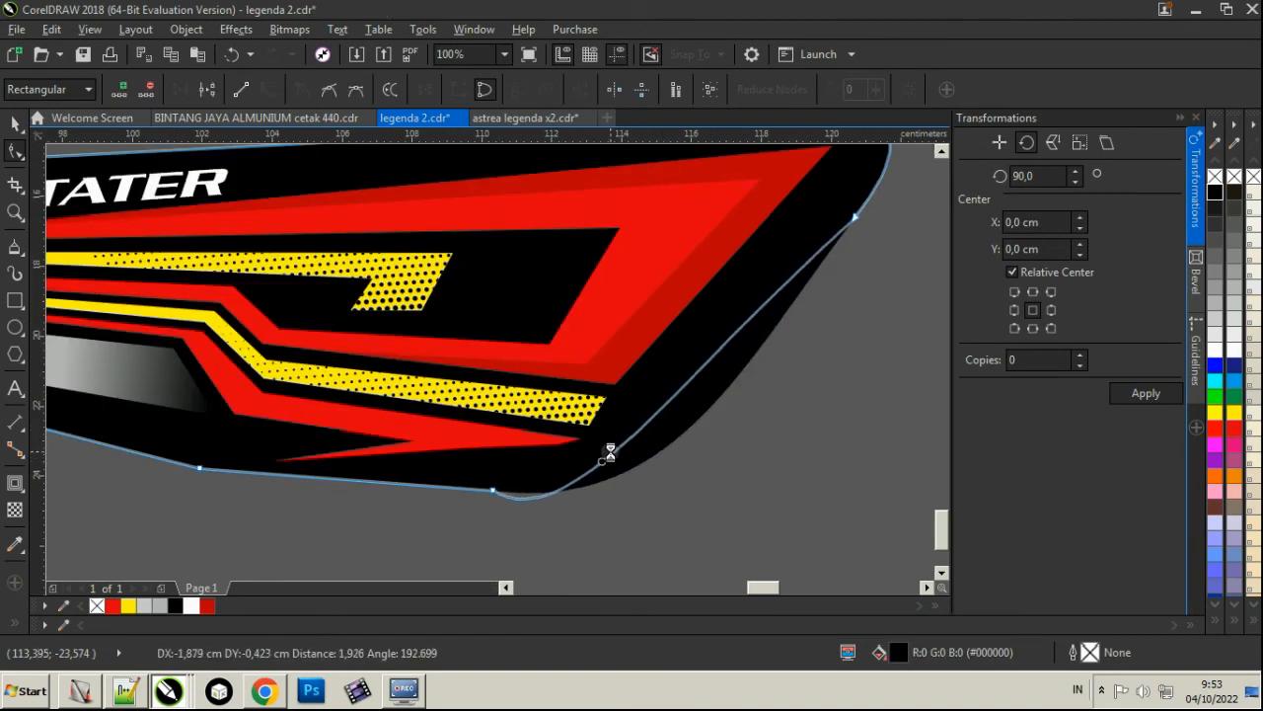
Reshape the right edge of the black base near its upper tip to follow the red shape more closely.
{"action": "scroll", "coordinate": [653, 385], "scroll_direction": "down", "scroll_amount": 1}
{"action": "scroll", "coordinate": [769, 236], "scroll_direction": "up", "scroll_amount": 1}
{"action": "left_click_drag", "start_coordinate": [638, 262], "coordinate": [693, 371]}
{"action": "double_click", "coordinate": [705, 376]}
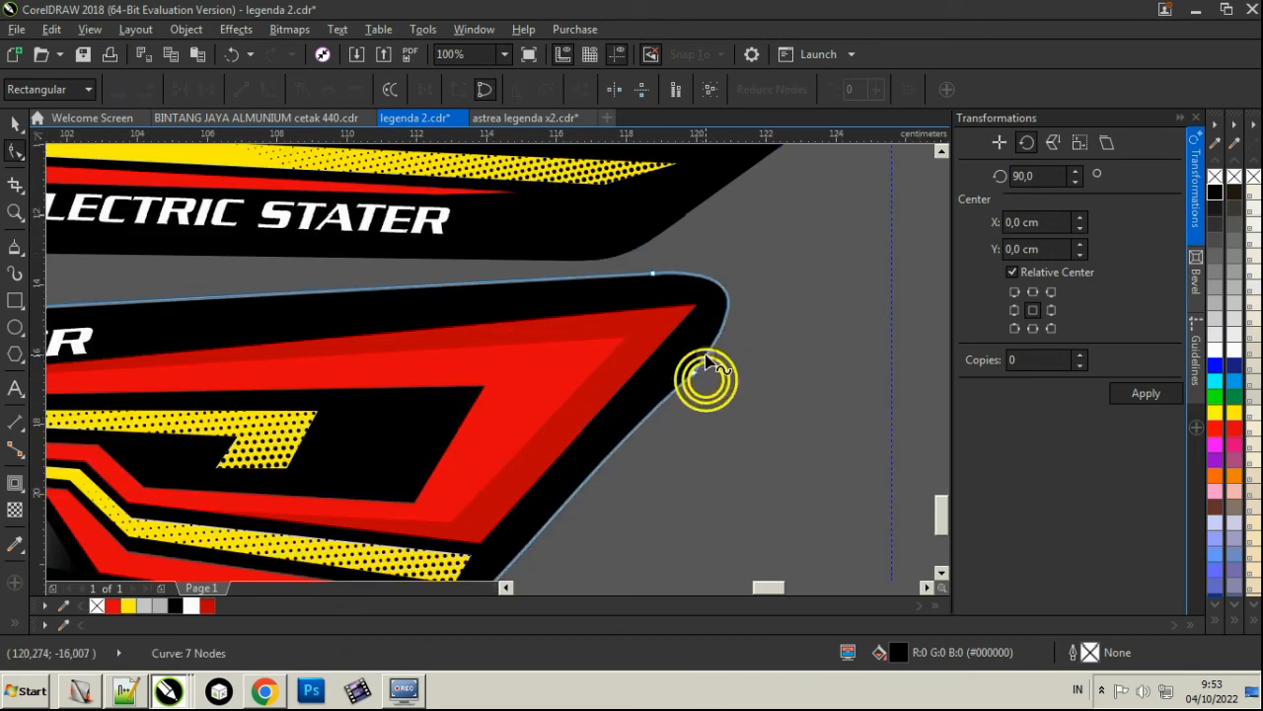
{"action": "scroll", "coordinate": [675, 363], "scroll_direction": "down", "scroll_amount": 1}
Refine the black base's lower-right corner with an extra node and adjusted curve so it rounds off smoothly.
{"action": "scroll", "coordinate": [500, 516], "scroll_direction": "up", "scroll_amount": 1}
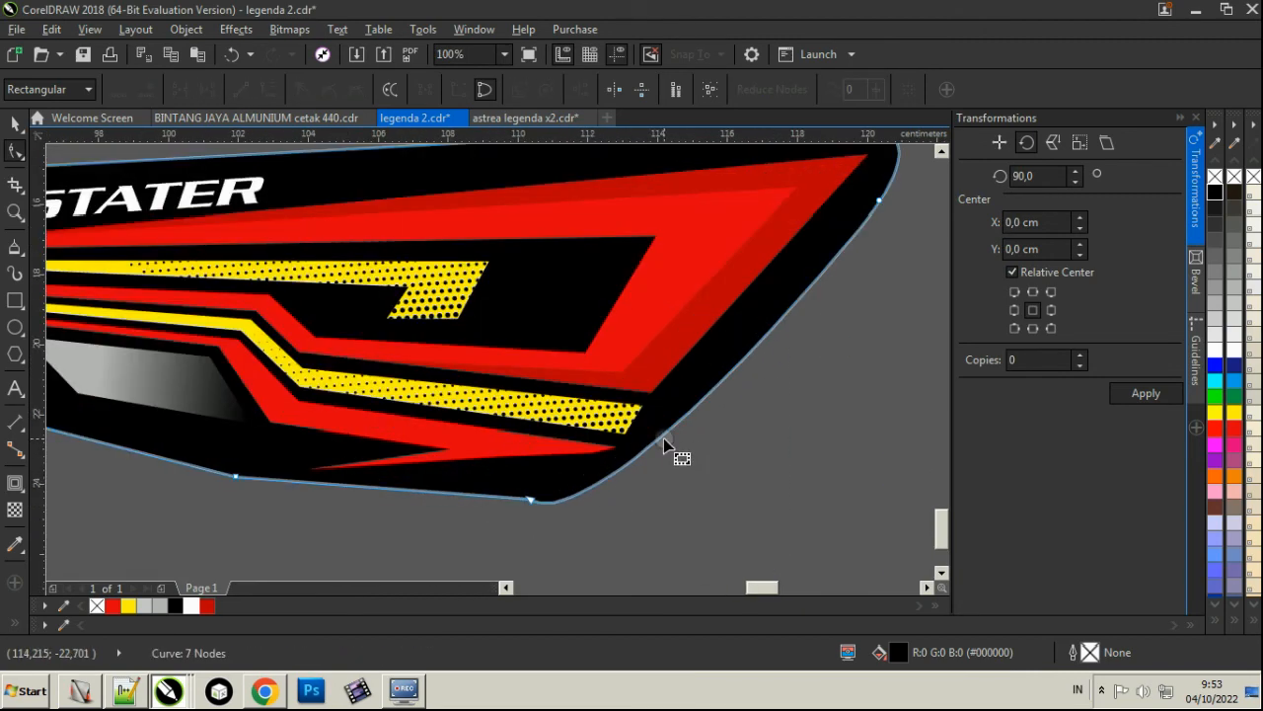
{"action": "left_click_drag", "start_coordinate": [553, 510], "coordinate": [539, 484]}
{"action": "left_click", "coordinate": [615, 500]}
{"action": "scroll", "coordinate": [539, 484], "scroll_direction": "down", "scroll_amount": 1}
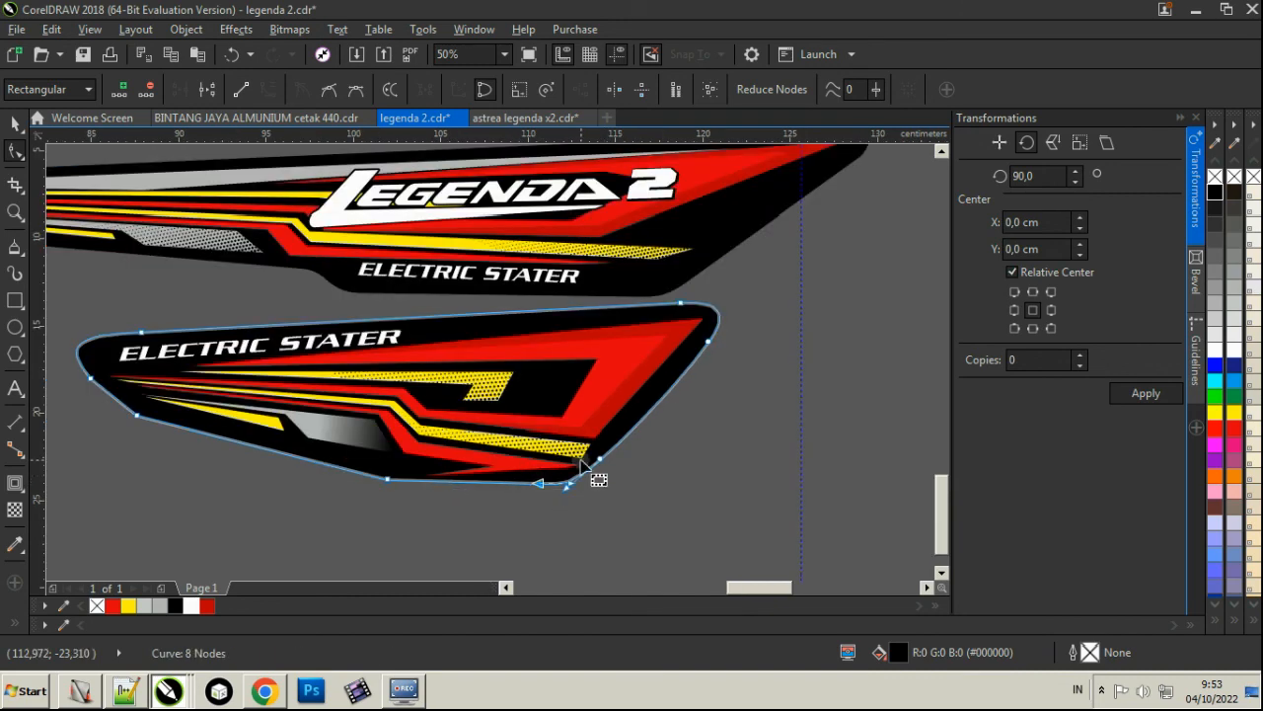
{"action": "left_click", "coordinate": [15, 123]}
{"action": "left_click", "coordinate": [776, 475]}
Save the drawing with the finished black base outline.
{"action": "scroll", "coordinate": [722, 472], "scroll_direction": "down", "scroll_amount": 2}
{"action": "scroll", "coordinate": [697, 466], "scroll_direction": "up", "scroll_amount": 1}
{"action": "key", "text": "ctrl+s"}
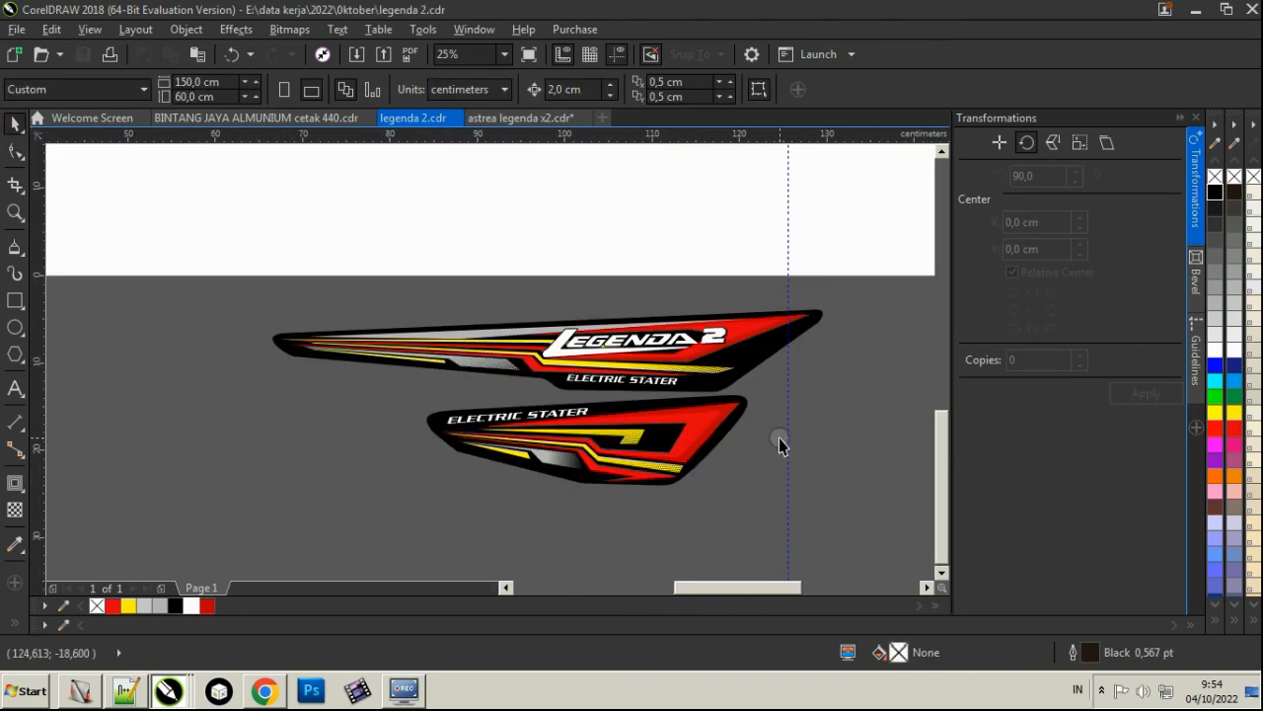
{"action": "scroll", "coordinate": [619, 383], "scroll_direction": "up", "scroll_amount": 1}
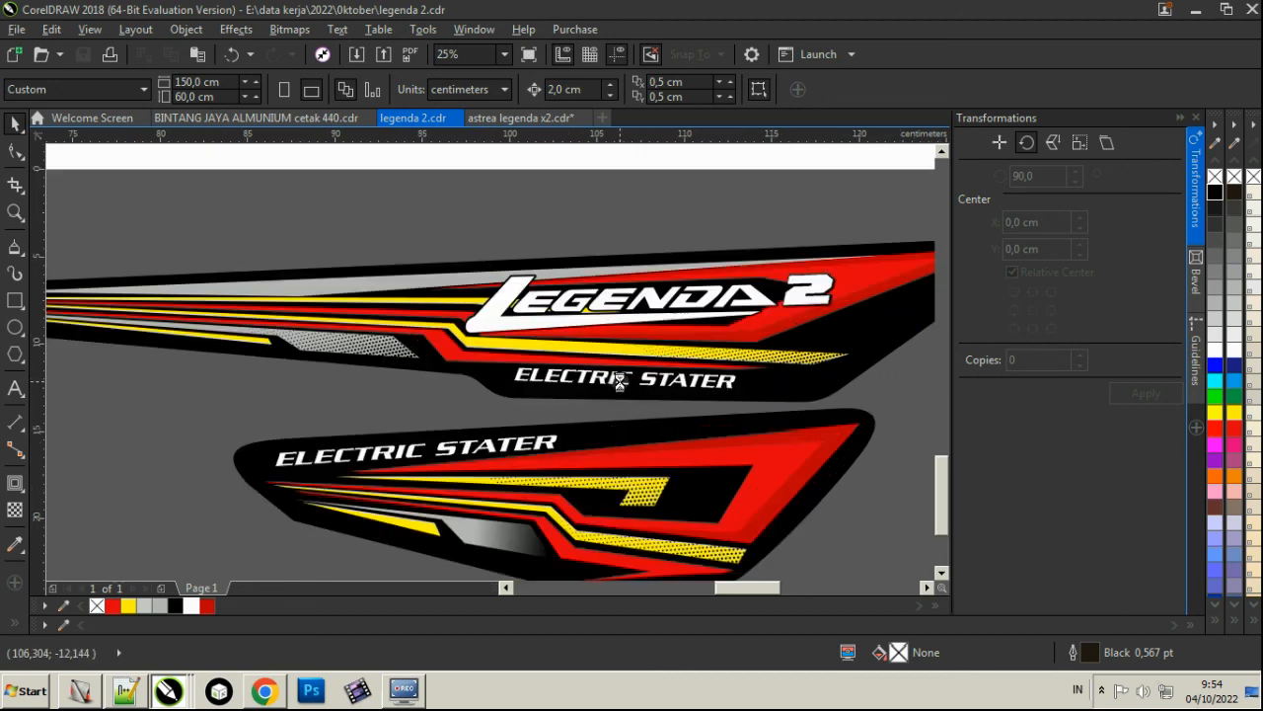